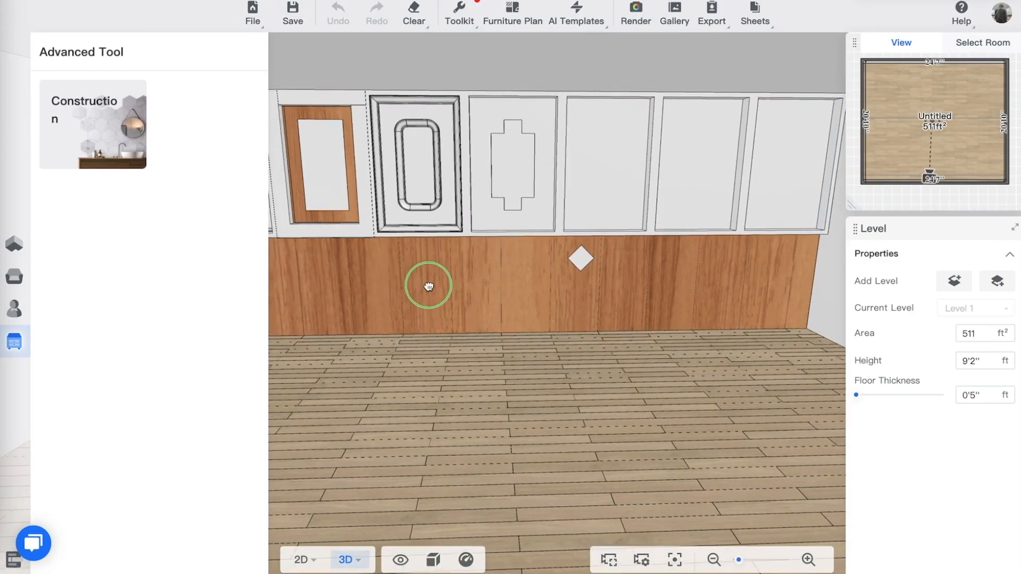
- Examine the decorated wall with its framed panels and wood base from several angles, including the adjoining blank wall
drag(483, 337, 508, 349)
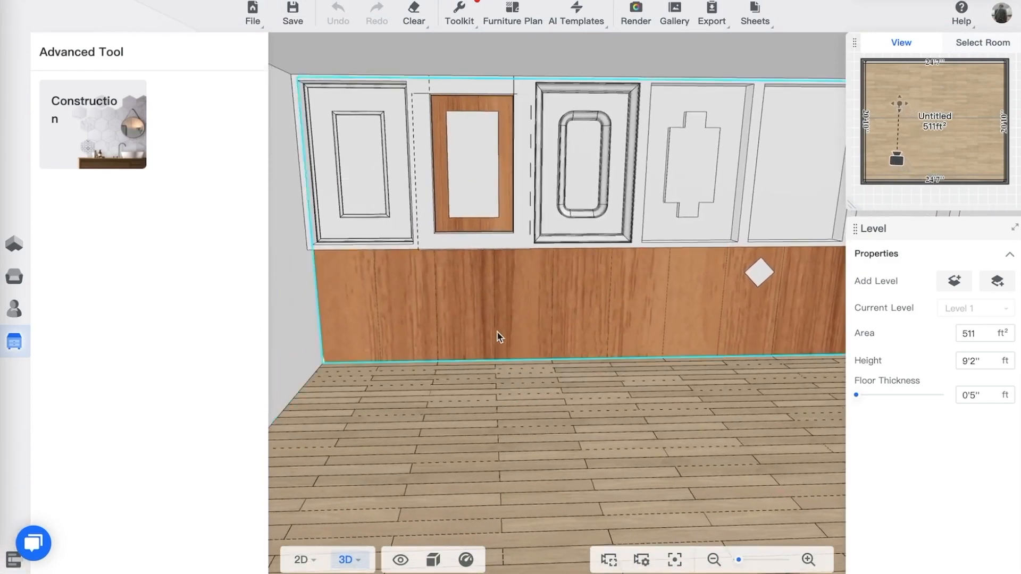
drag(572, 294, 378, 296)
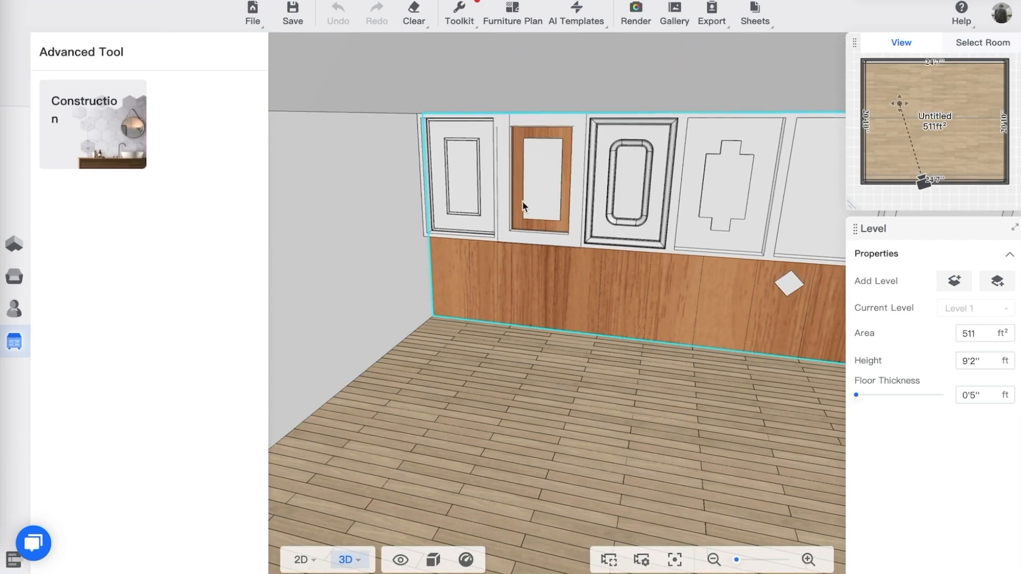
scroll(413, 286, up, 1)
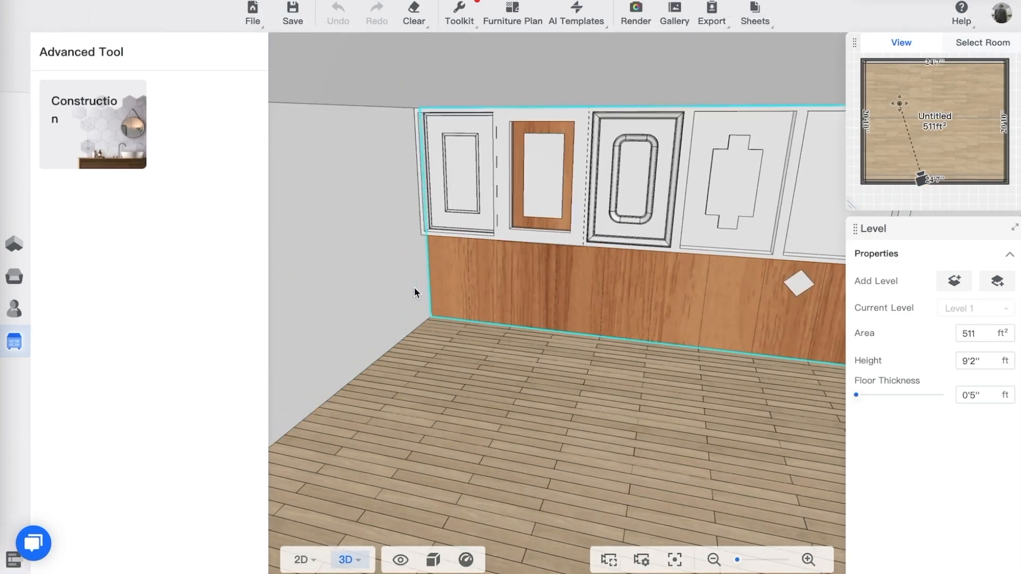
scroll(416, 289, down, 4)
scroll(566, 351, down, 2)
drag(566, 351, 445, 363)
scroll(627, 389, up, 2)
scroll(620, 383, down, 1)
scroll(479, 298, down, 1)
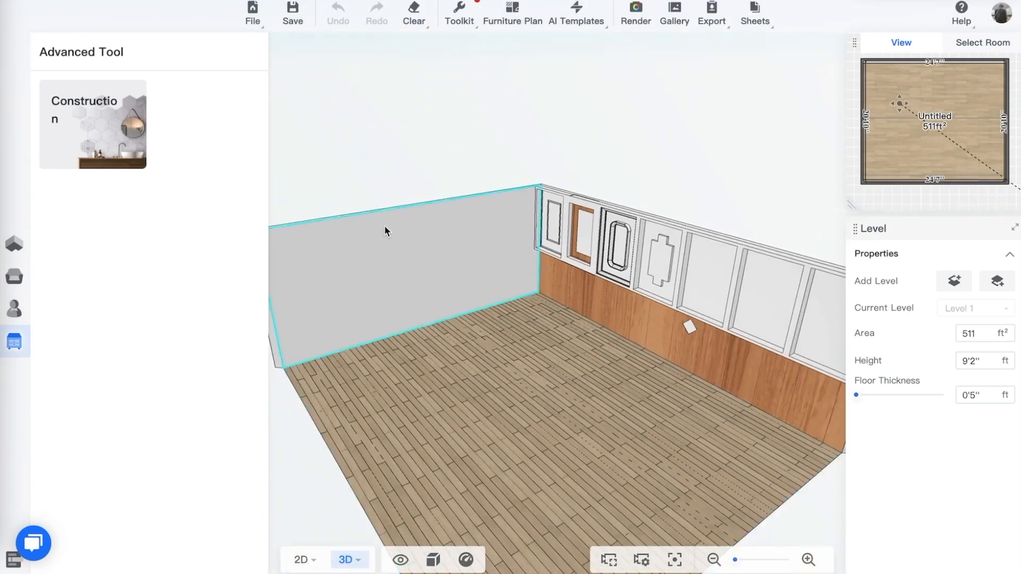
- Open the blank gray wall next to the decorated one in the Wall Editor
click(386, 227)
scroll(658, 286, down, 2)
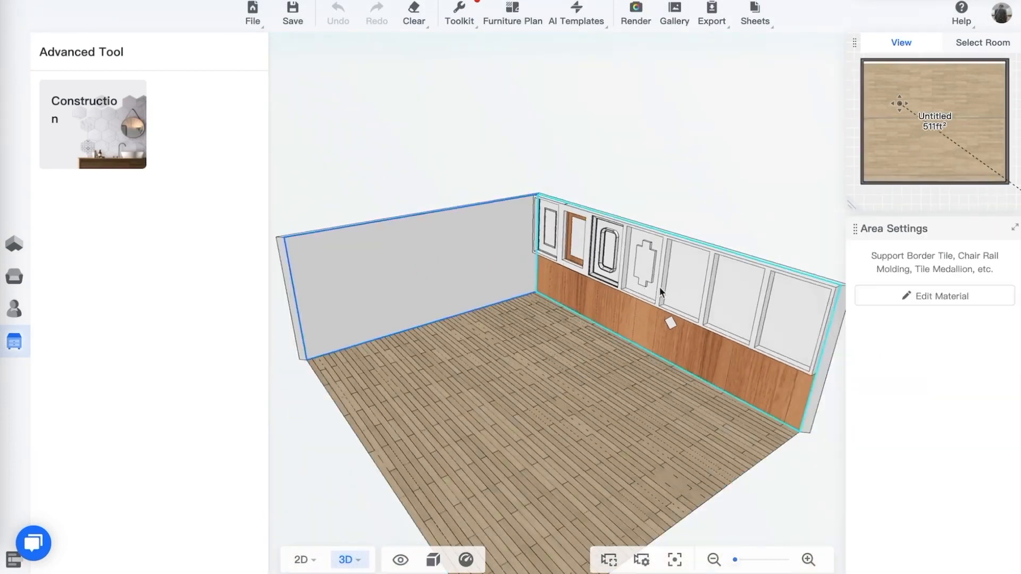
scroll(330, 159, up, 2)
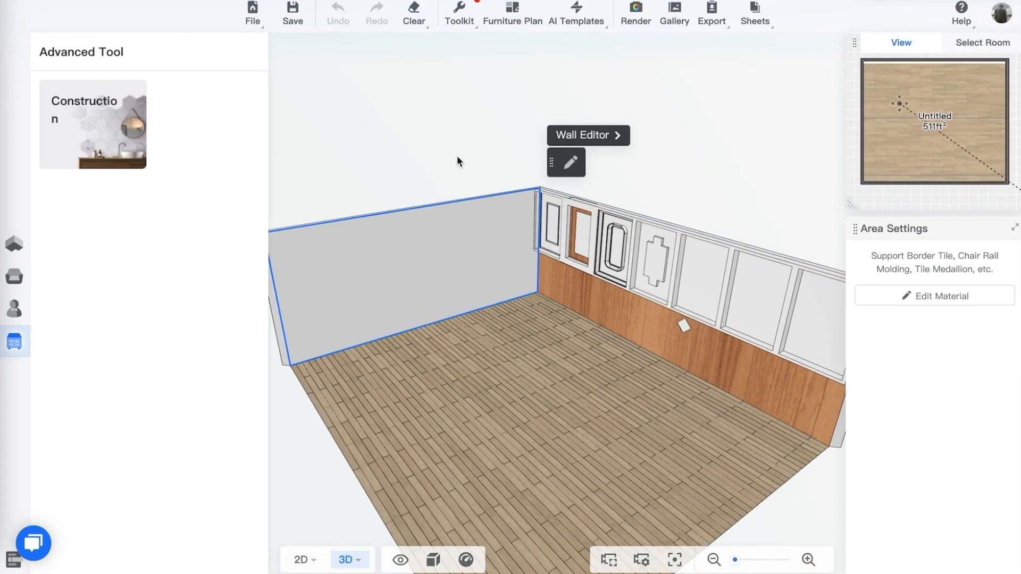
click(592, 136)
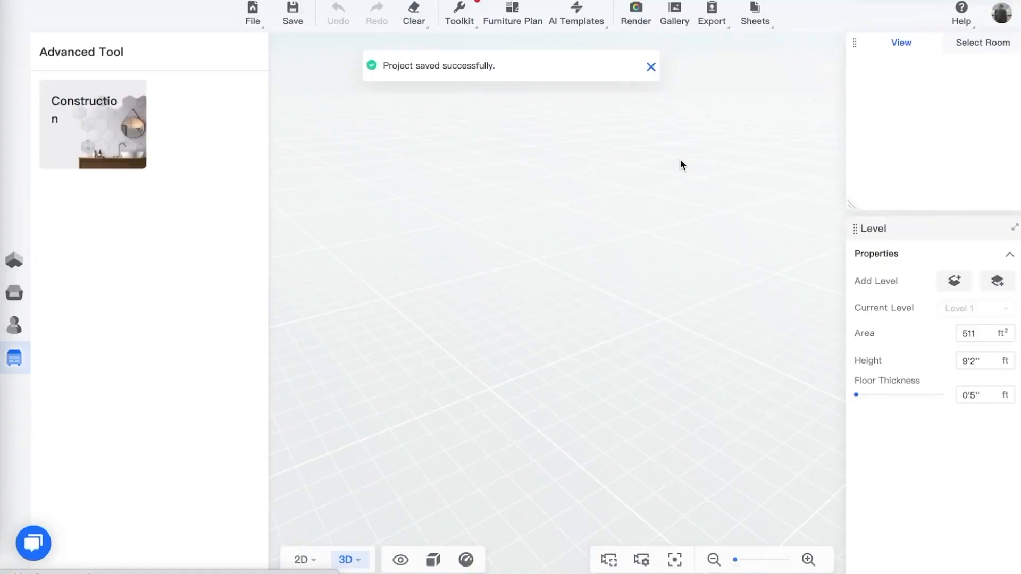
click(92, 137)
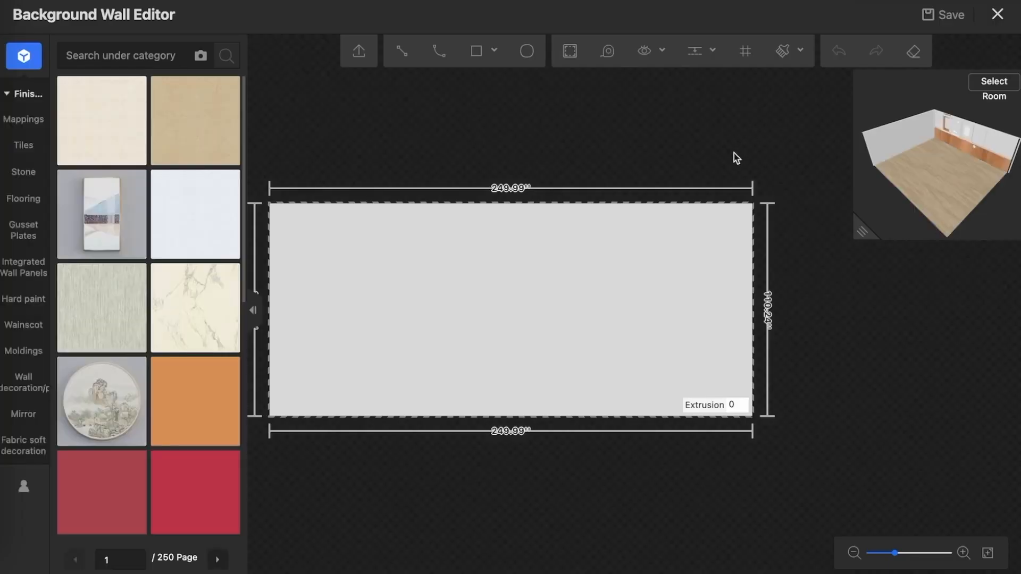
- Enlarge the 3D room preview beside the wall elevation
click(851, 229)
drag(886, 229, 846, 256)
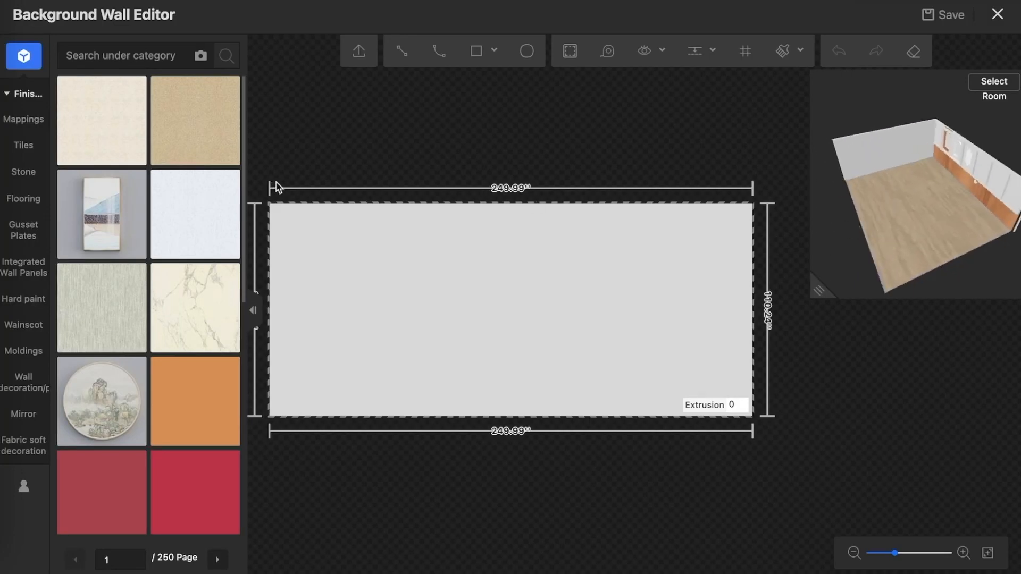
drag(326, 182, 346, 169)
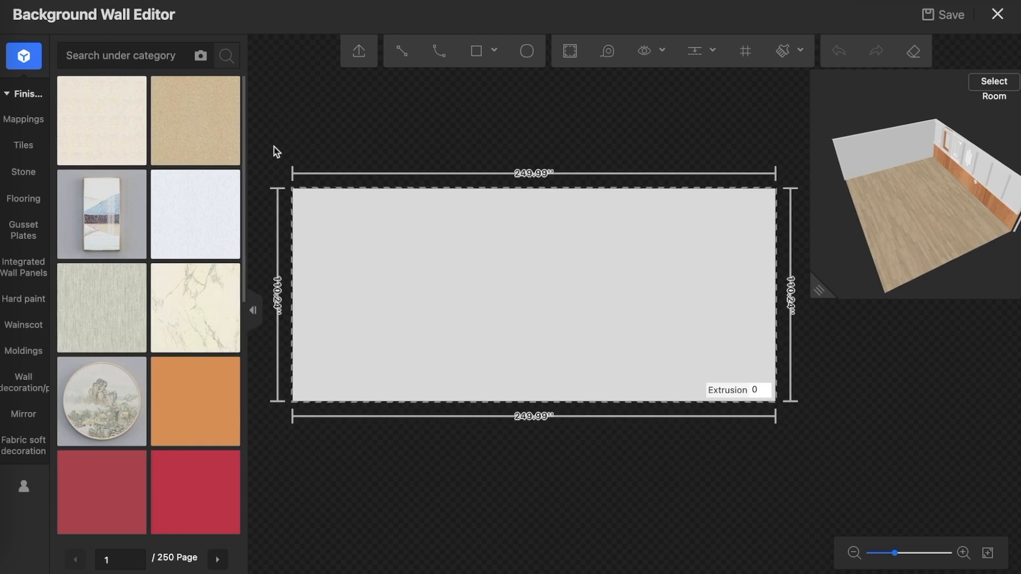
- Apply the gray-green streaked finish from the Mappings category to the whole wall
mouse_move(27, 150)
click(26, 119)
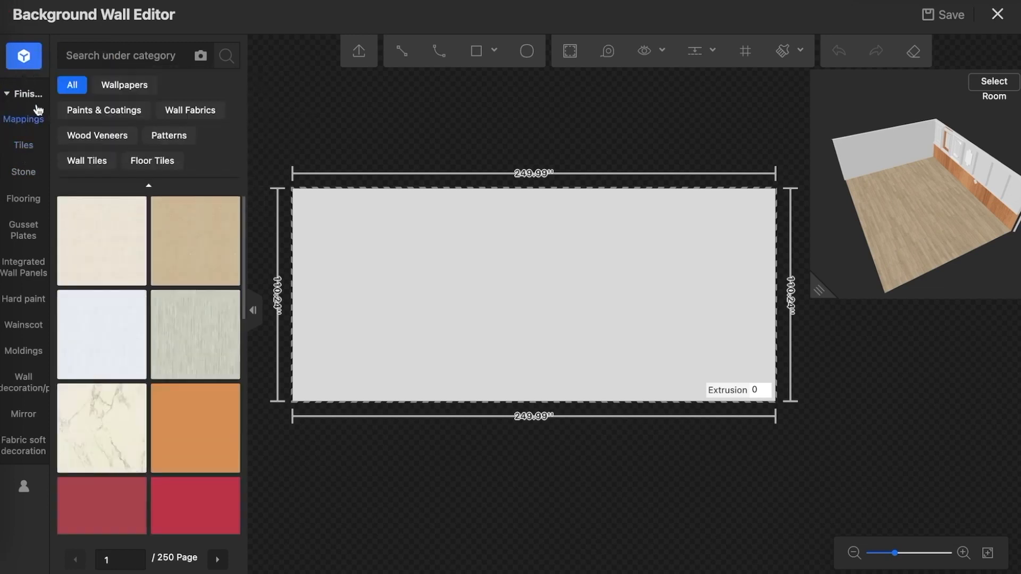
drag(191, 335, 377, 300)
scroll(378, 406, up, 1)
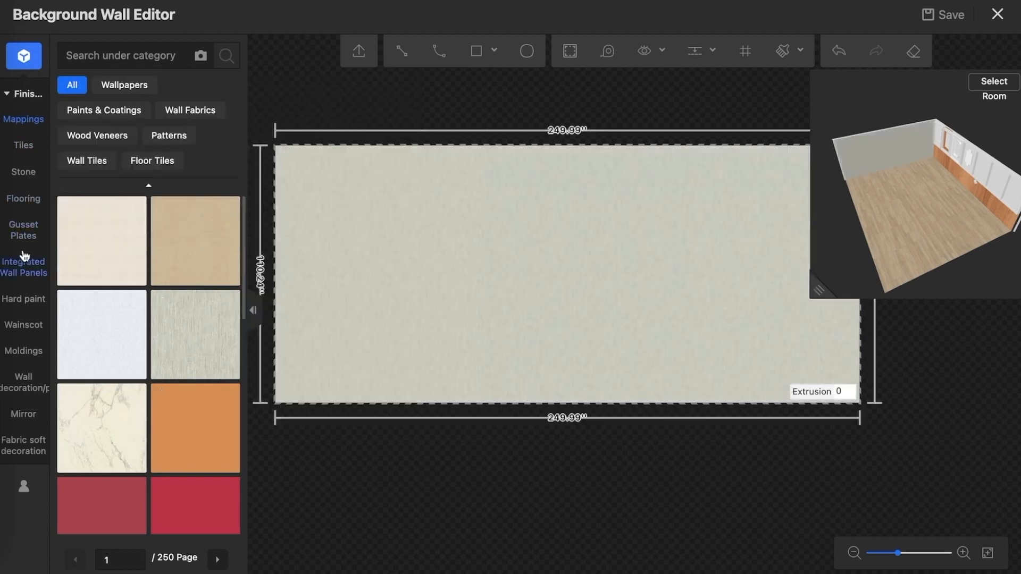
- Cover the wall with the White sand along the grain 3 stone and set its paving to Brickwork
click(24, 172)
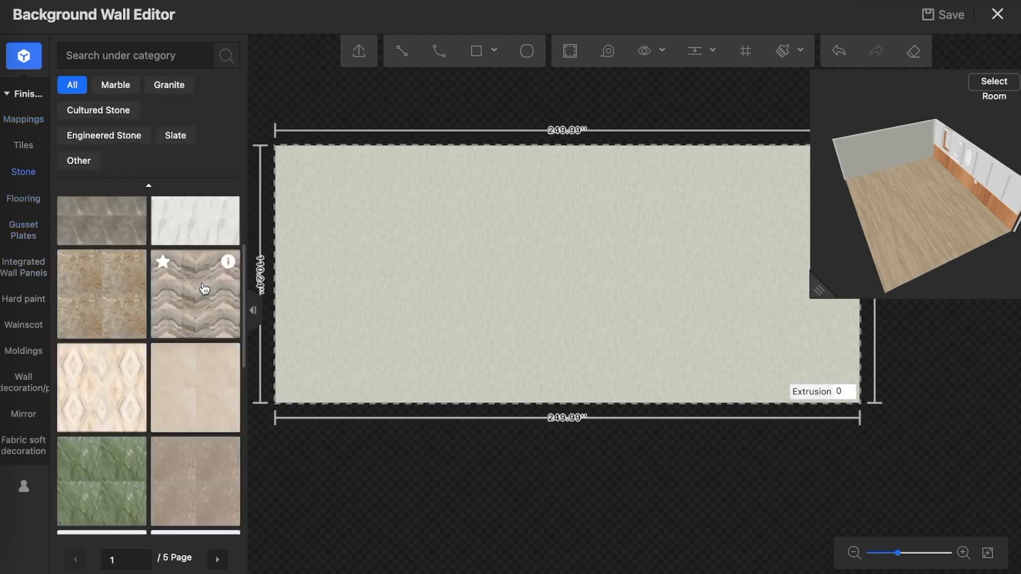
drag(106, 242, 441, 262)
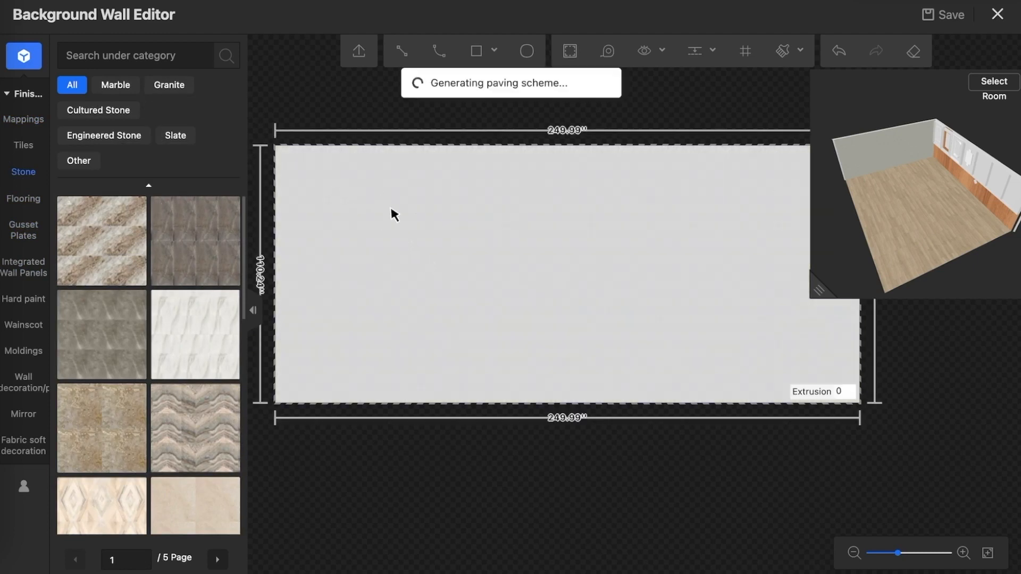
click(417, 225)
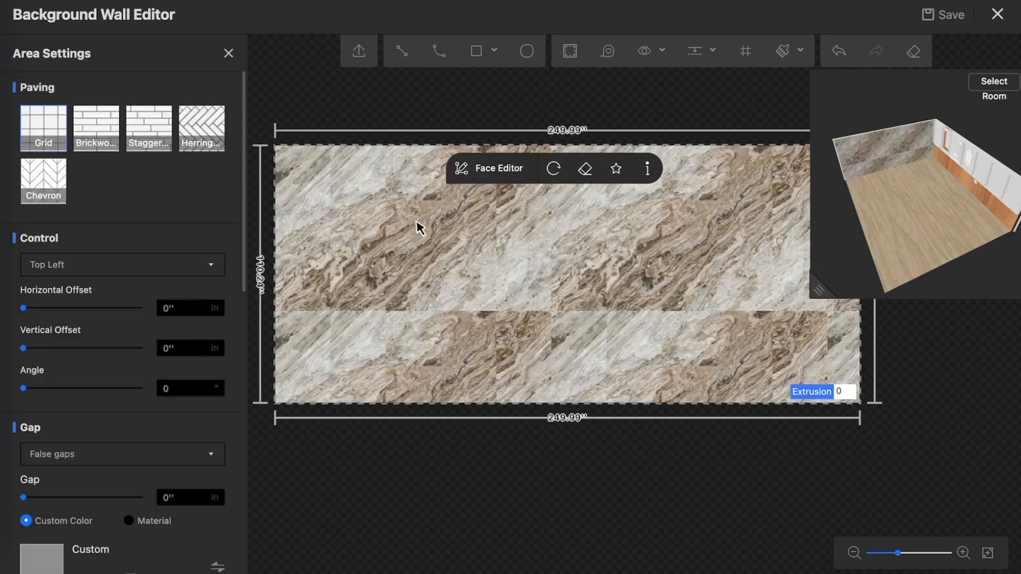
click(339, 139)
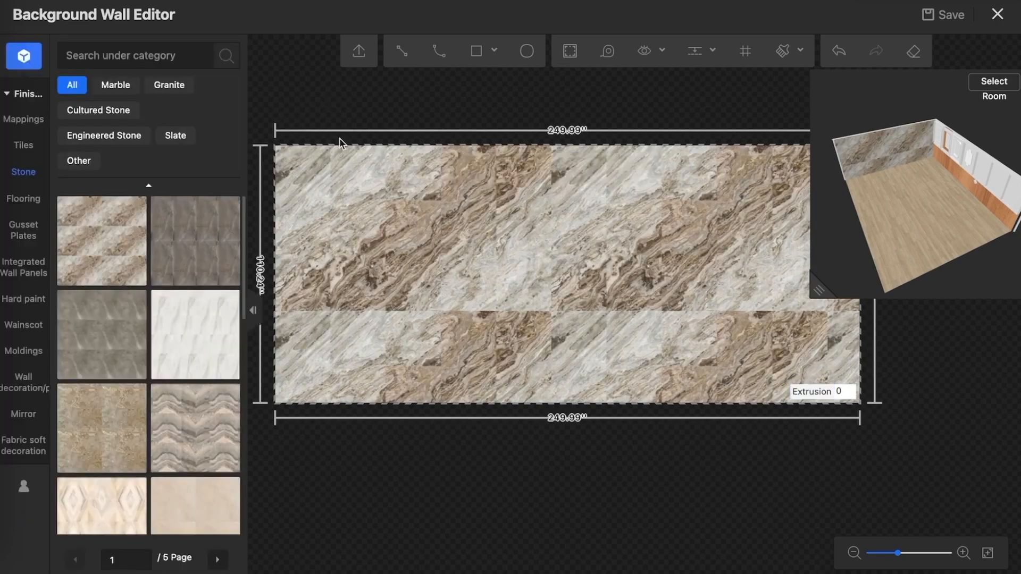
click(357, 200)
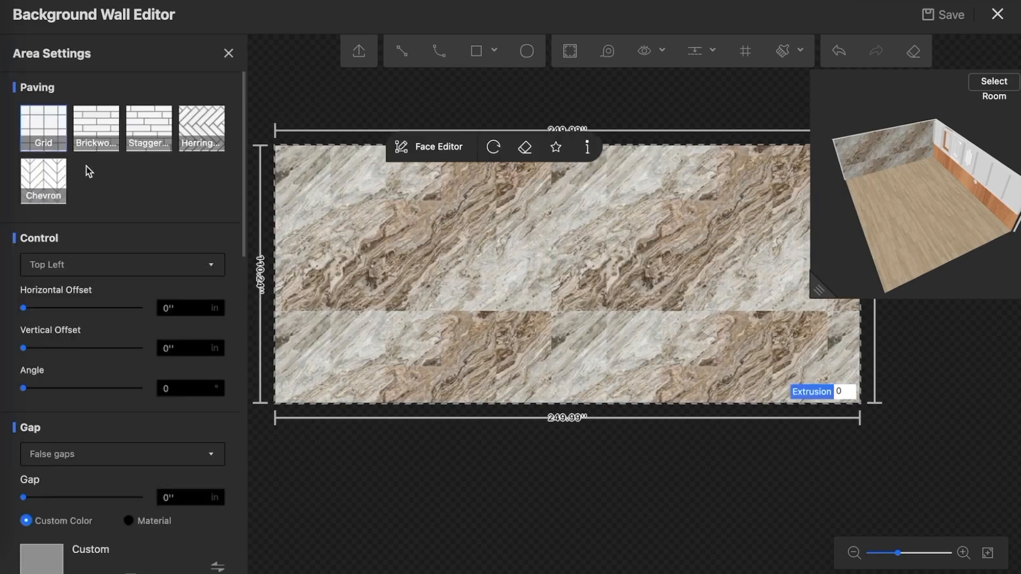
click(96, 131)
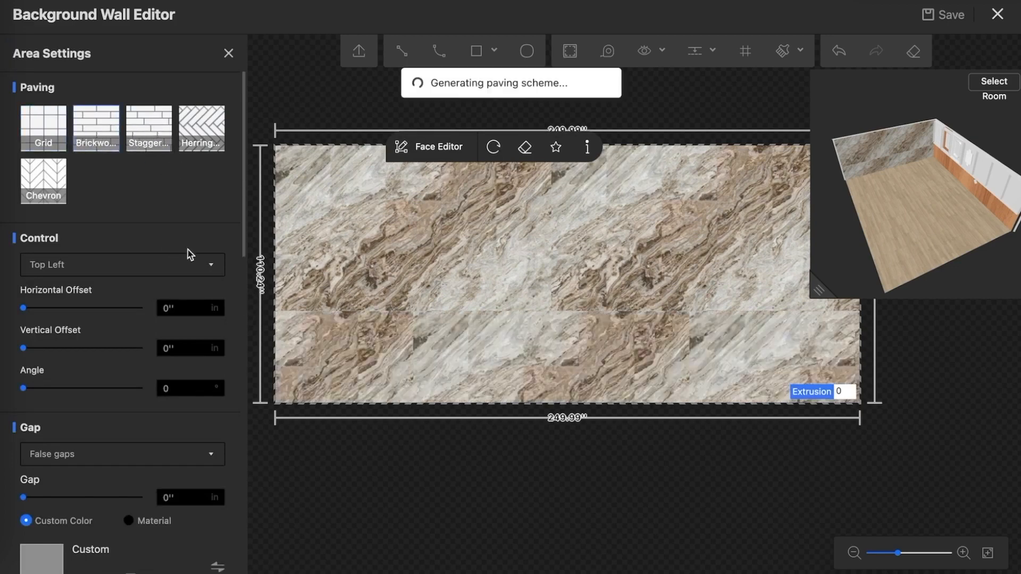
- Set the stone tile's pattern size to 30 in wide and 15 in high
scroll(215, 275, down, 5)
scroll(215, 275, down, 2)
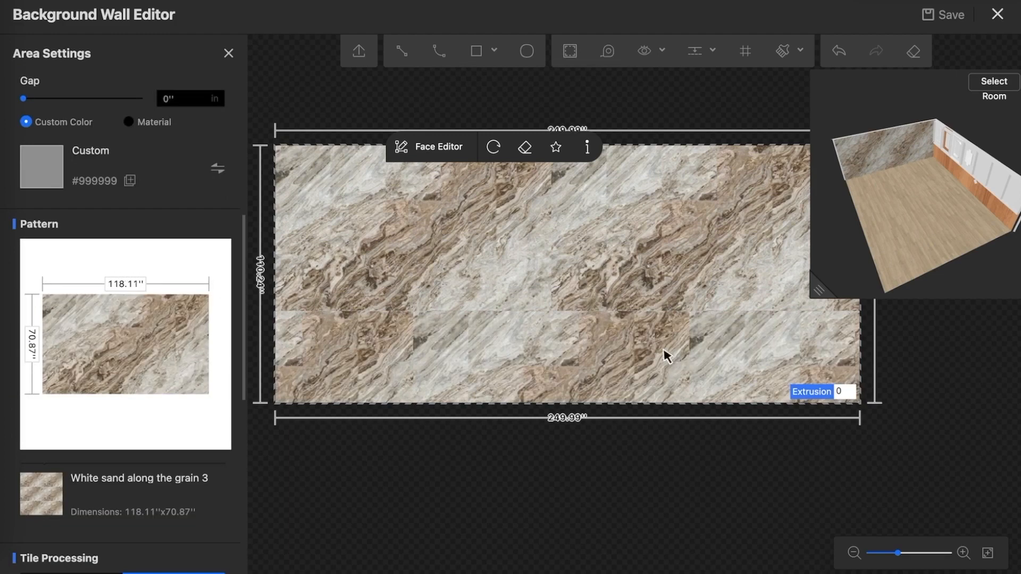
click(180, 348)
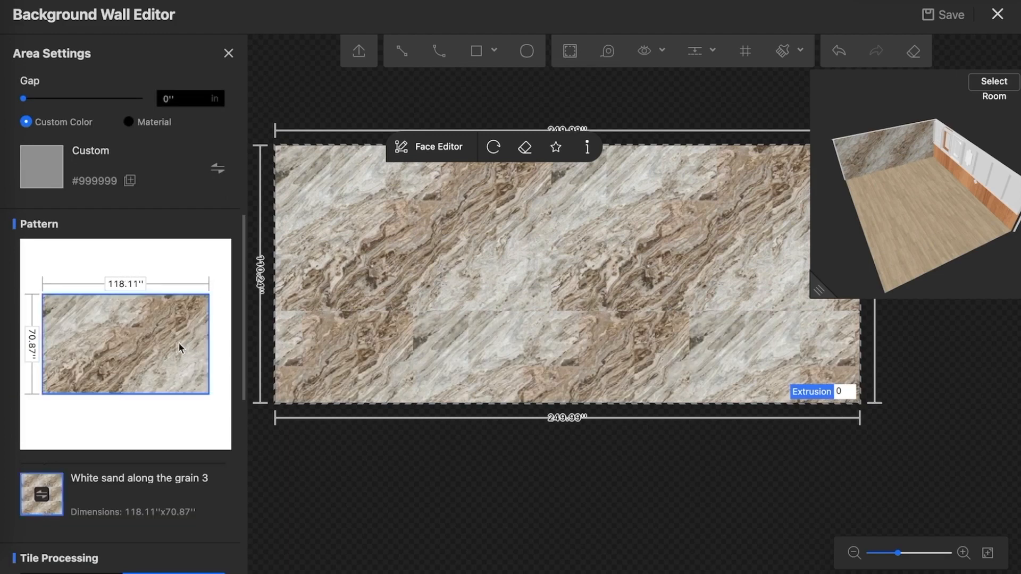
double_click(122, 284)
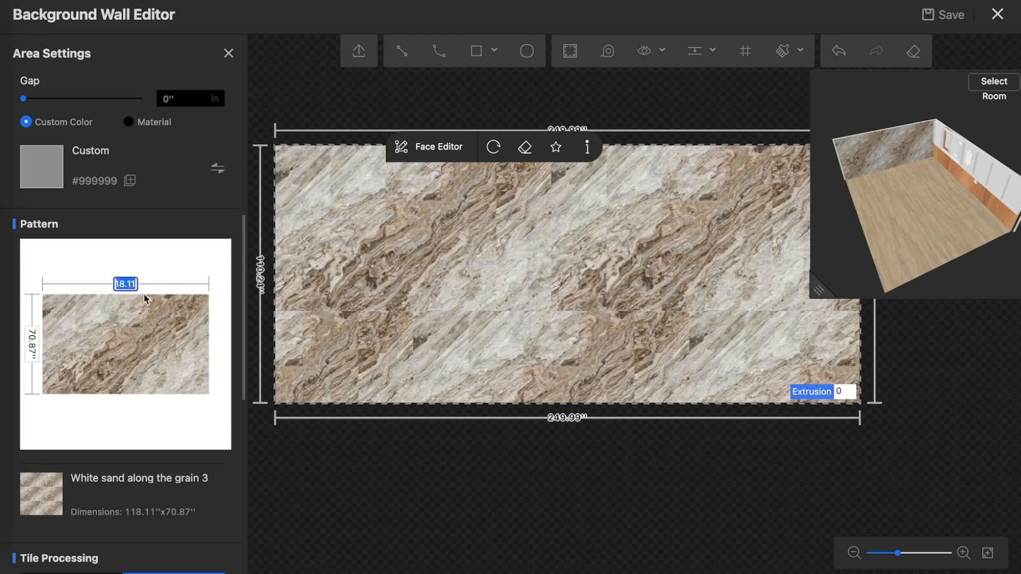
text(30)
key(Return)
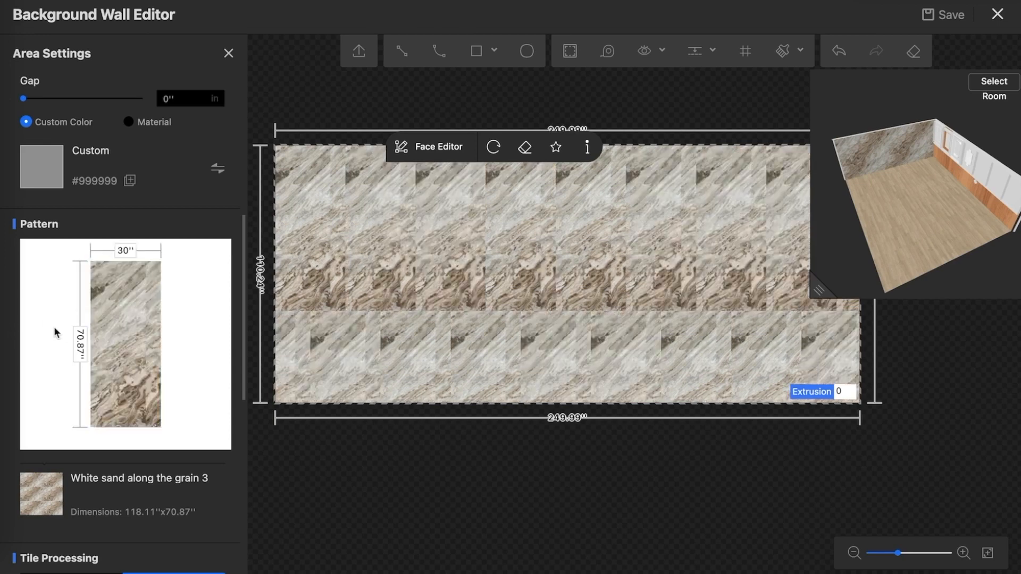
click(80, 344)
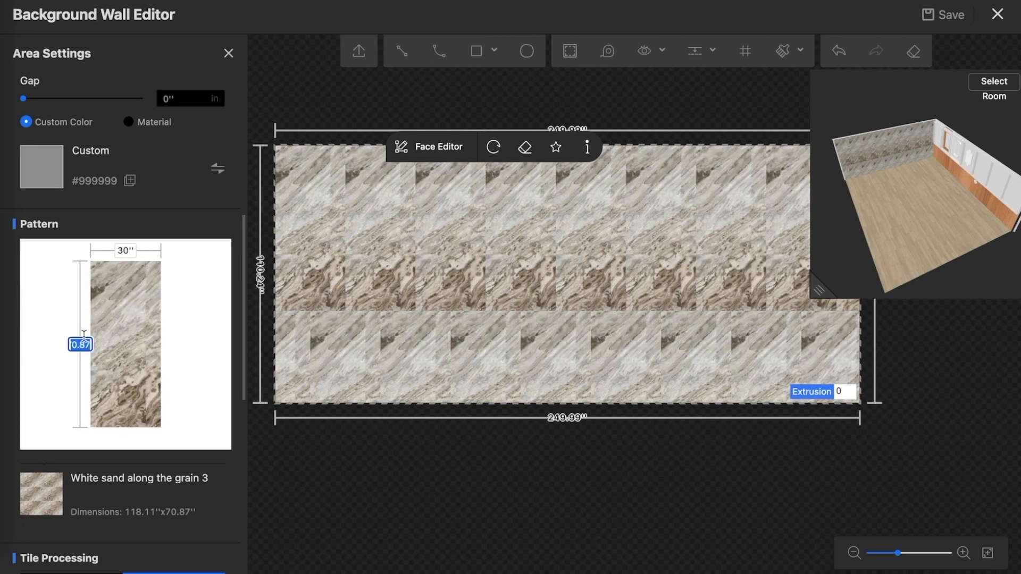
text(15)
key(Return)
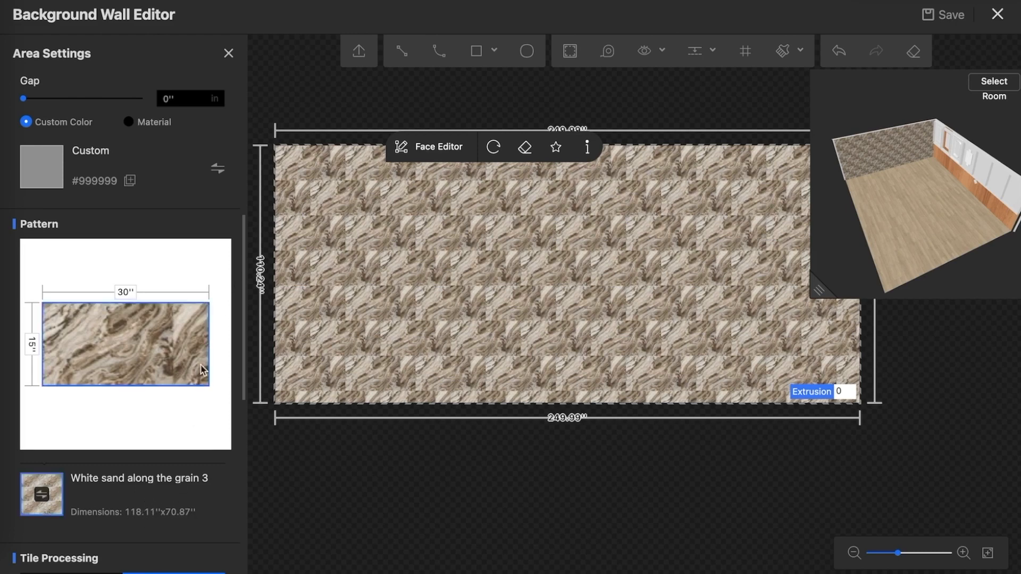
- Try the Herringbone paving on the wall's stone tiles and switch it to Chevron
click(392, 276)
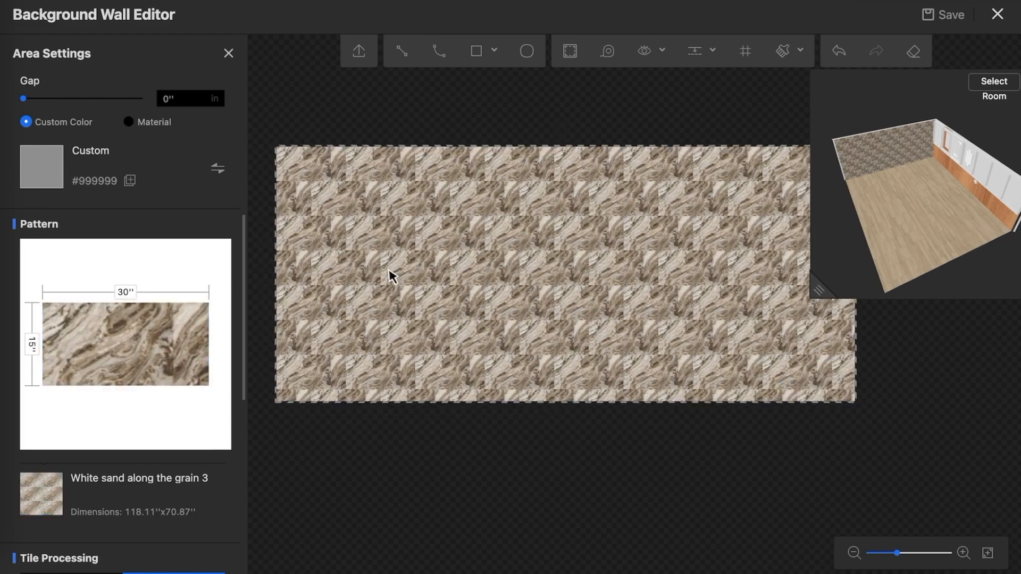
click(392, 276)
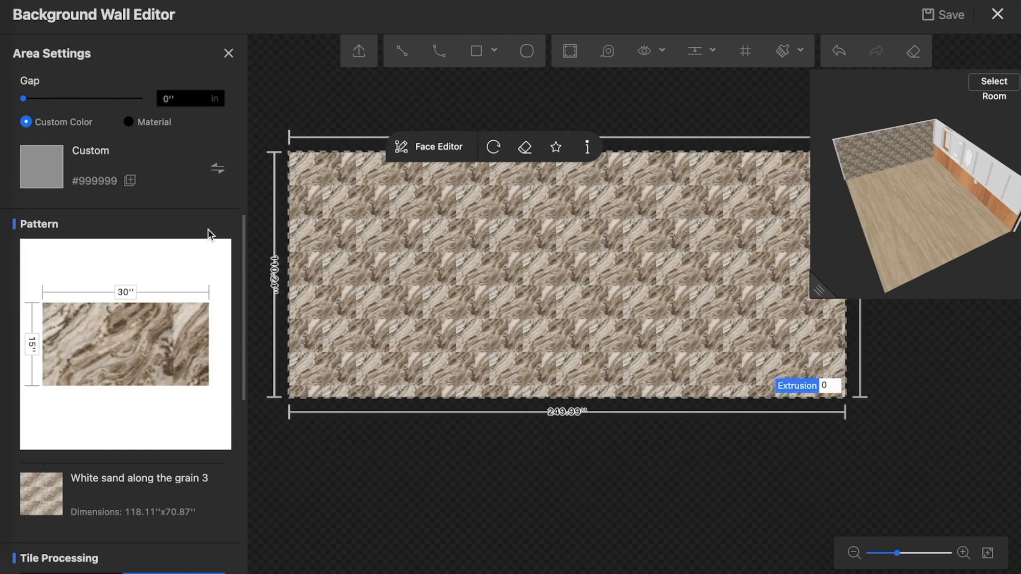
scroll(208, 234, up, 8)
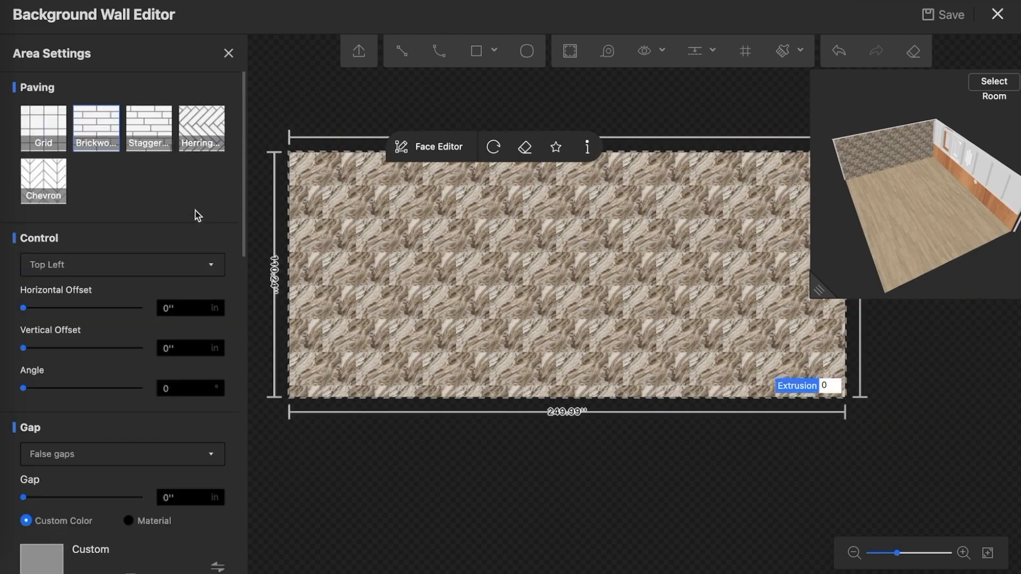
click(202, 145)
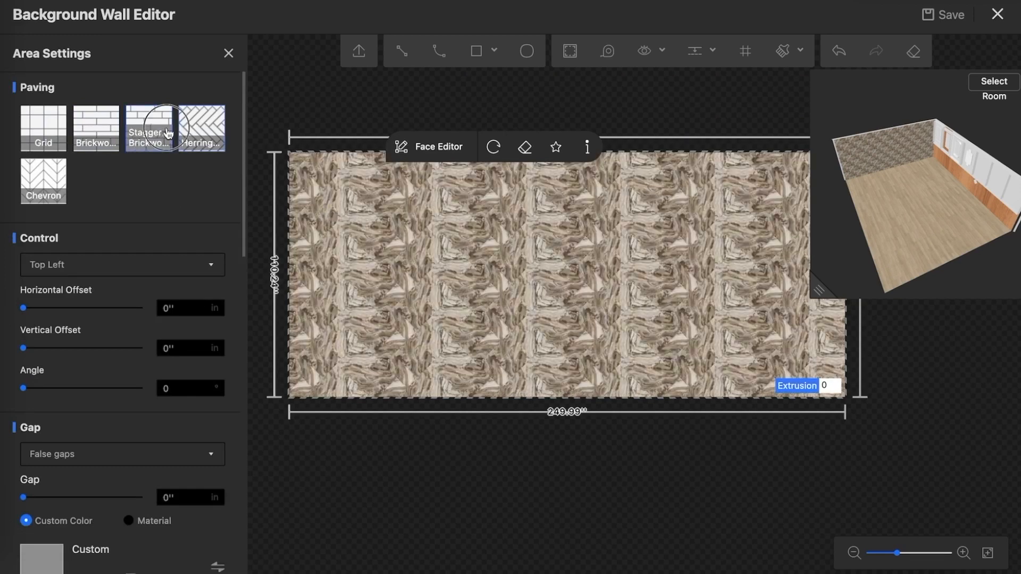
click(58, 189)
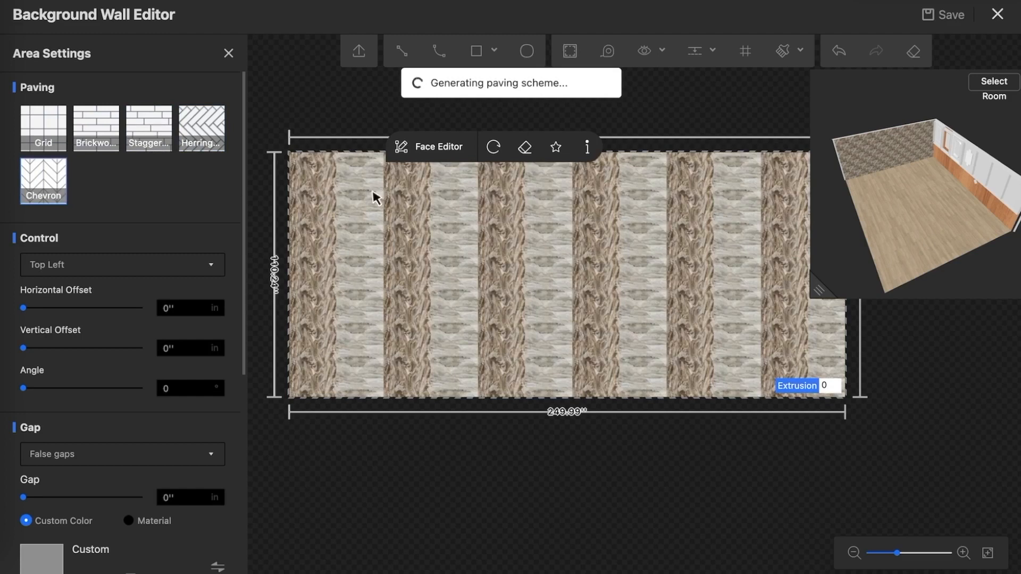
click(229, 53)
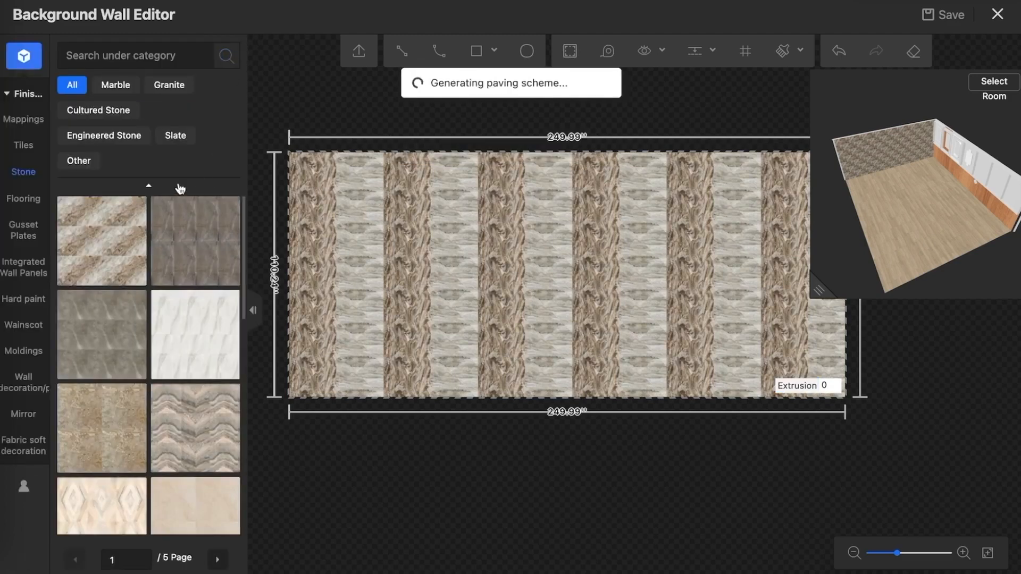
- Cover the wall with the dark brown herringbone wood from the Flooring category and set its paving to Brickwork
click(24, 199)
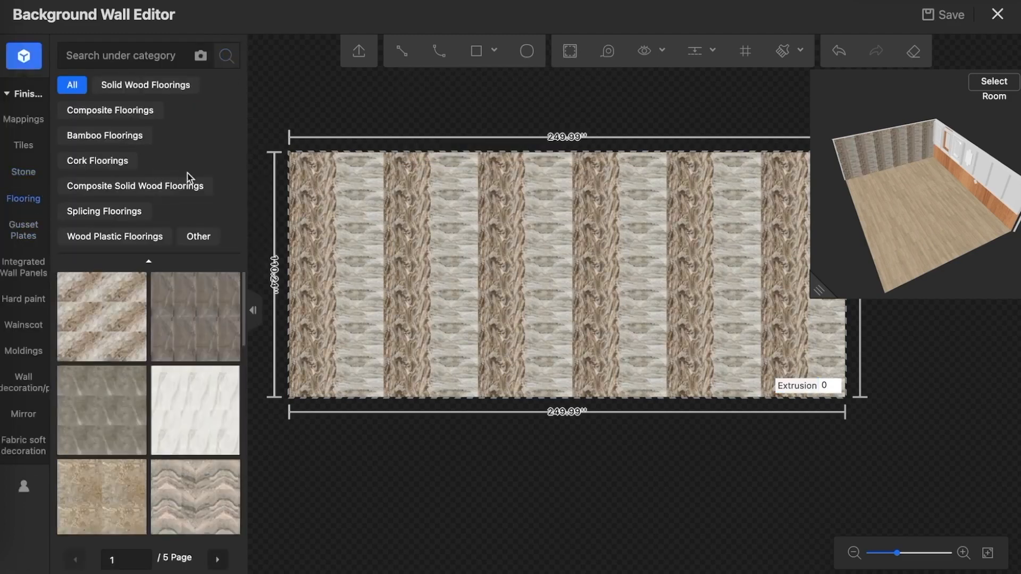
click(196, 236)
mouse_move(194, 354)
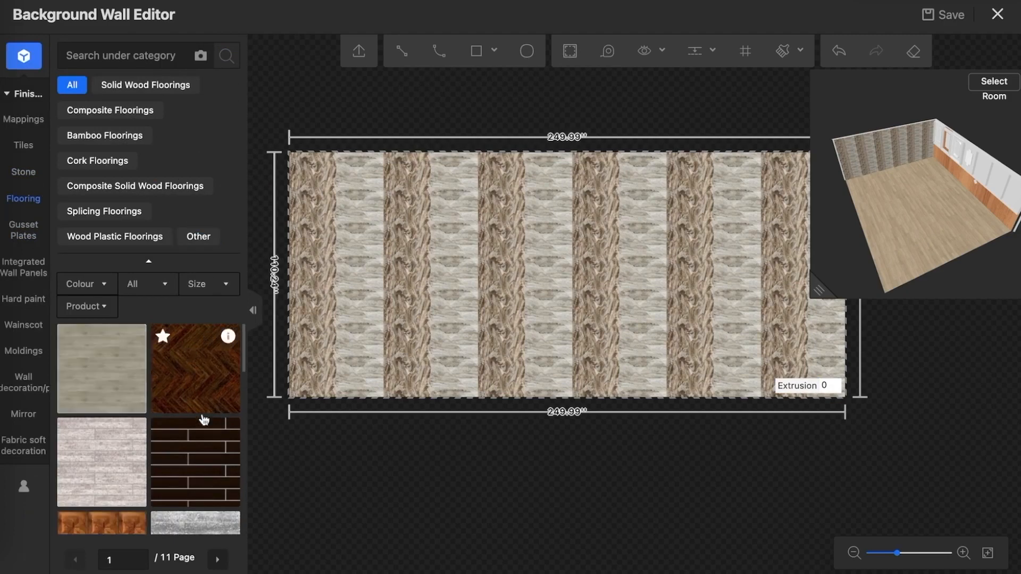
drag(200, 378, 433, 283)
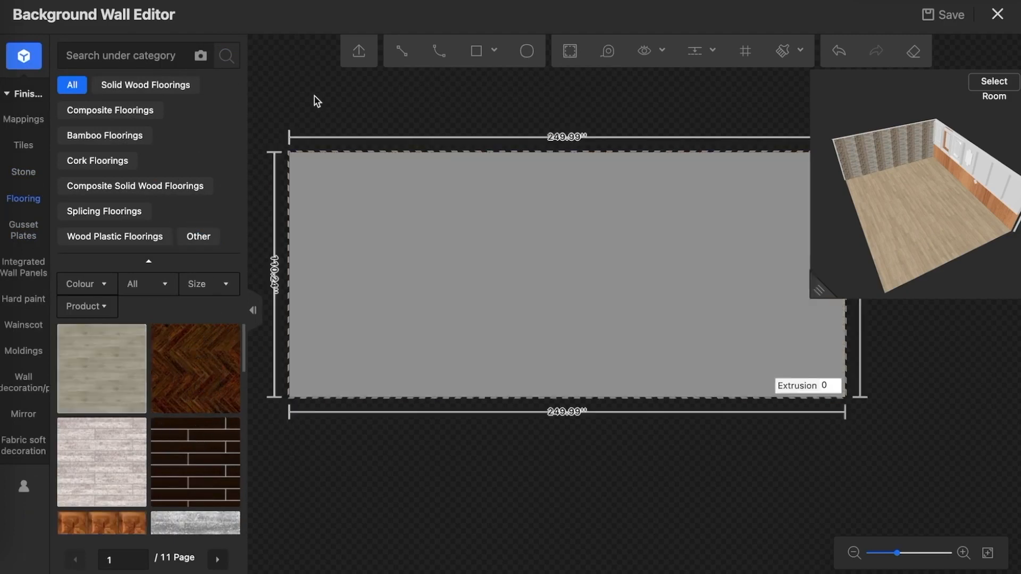
click(438, 207)
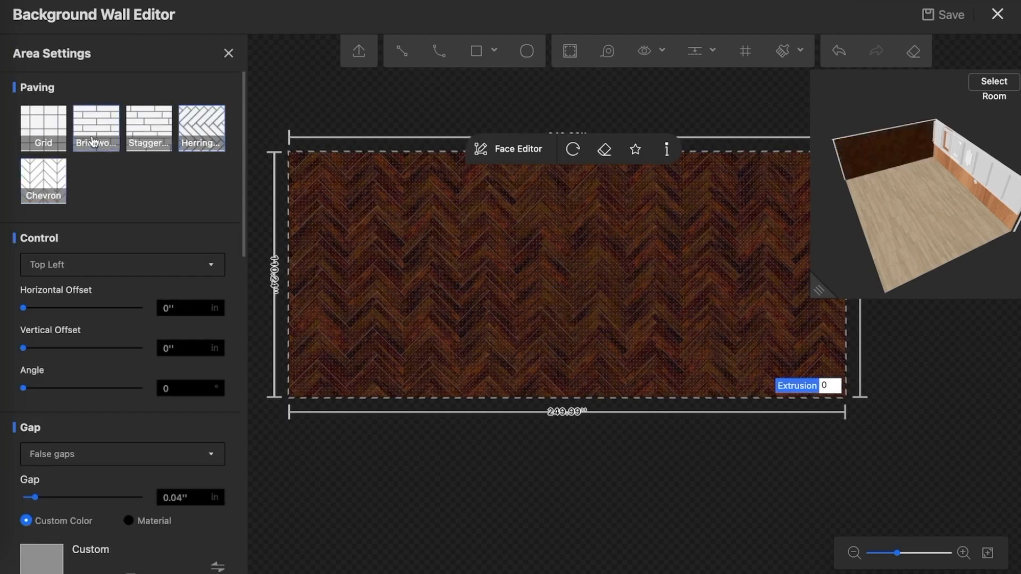
click(306, 122)
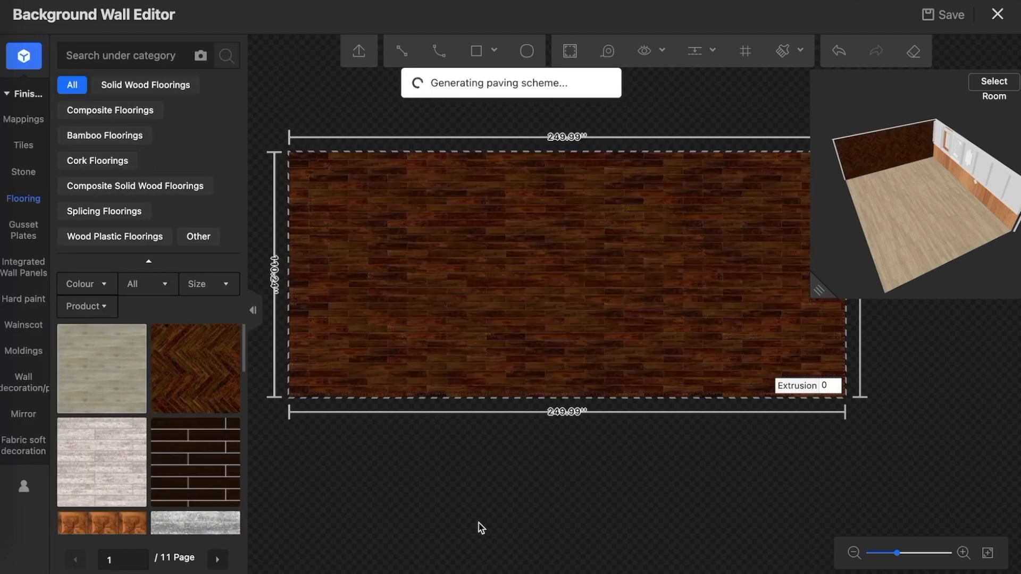
- Clear the flooring from the wall and cover it with the 30044-128-silver ribbed panel from Integrated Wall Panels
click(448, 318)
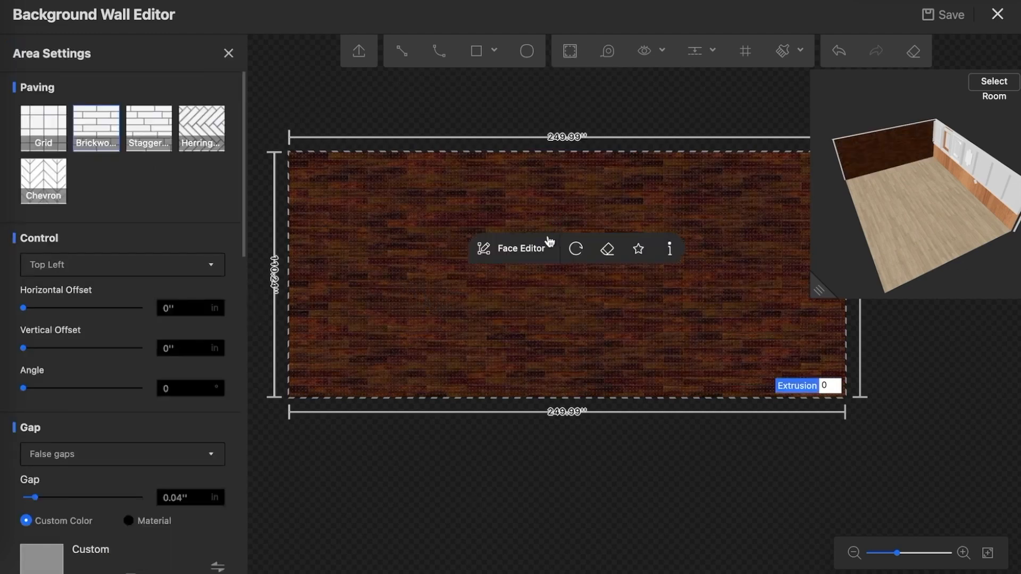
click(608, 250)
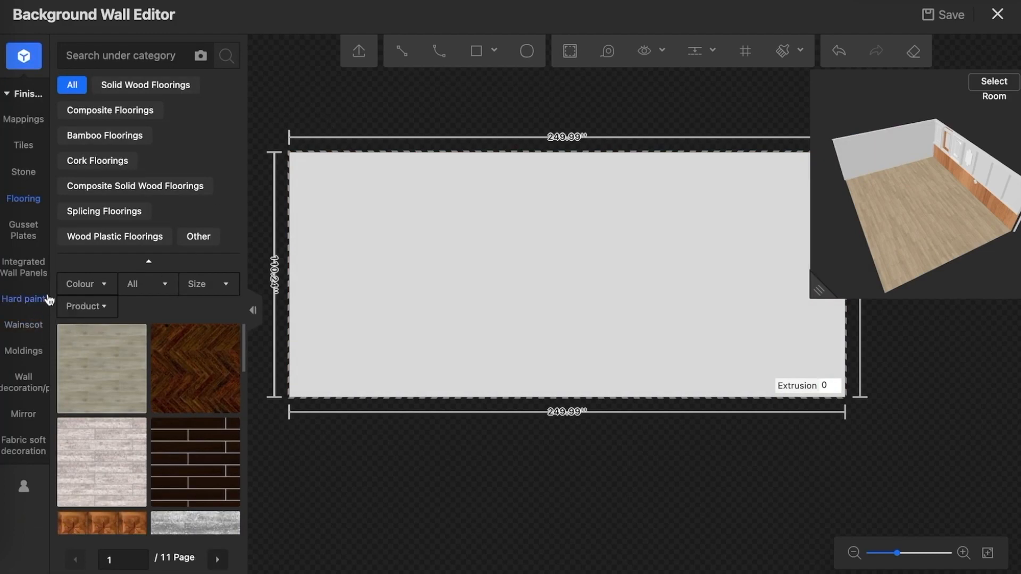
click(24, 267)
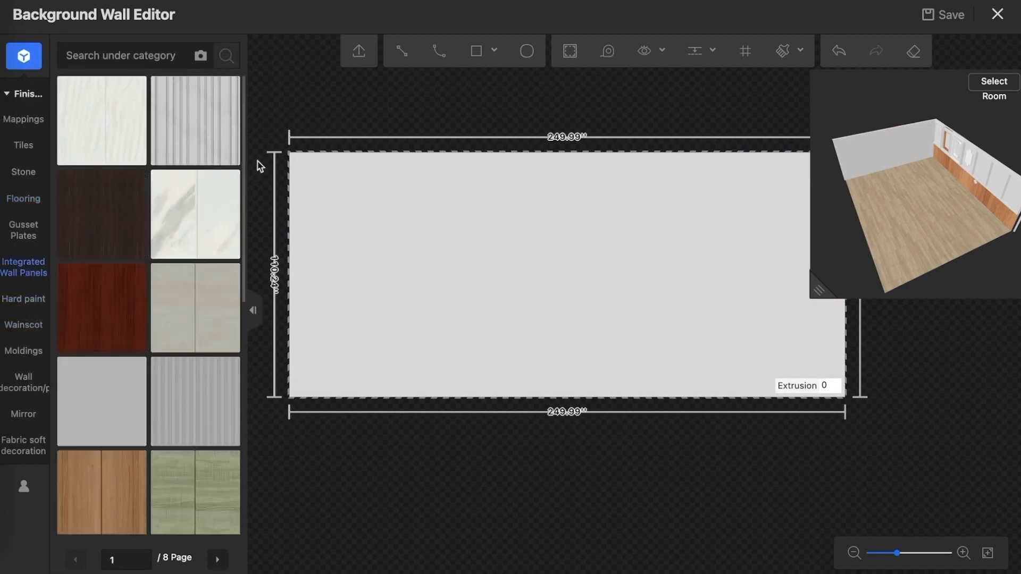
drag(210, 144, 340, 272)
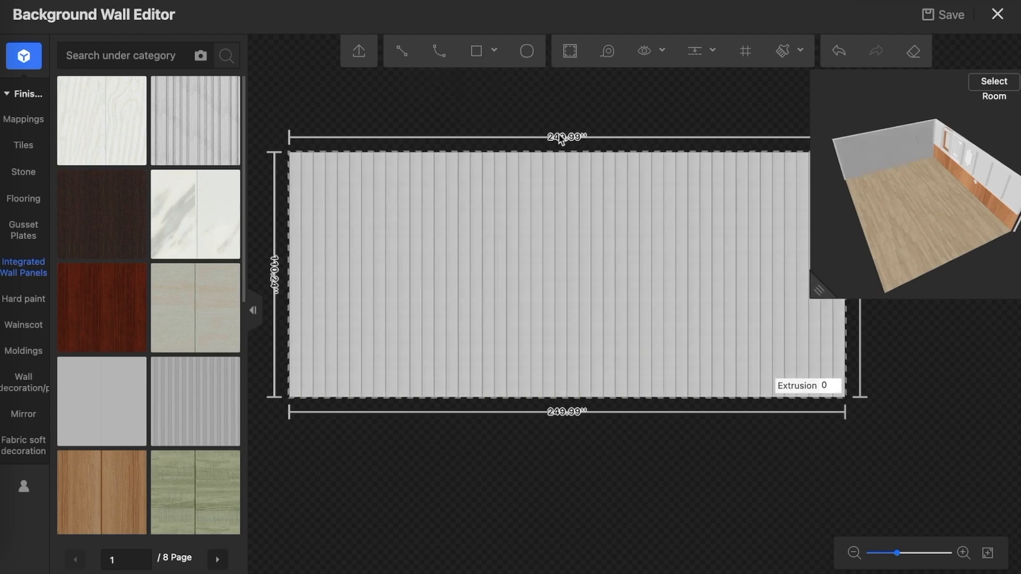
- Examine the ribbed wall panels up close in an enlarged 3D preview and restore the preview's small size
click(520, 236)
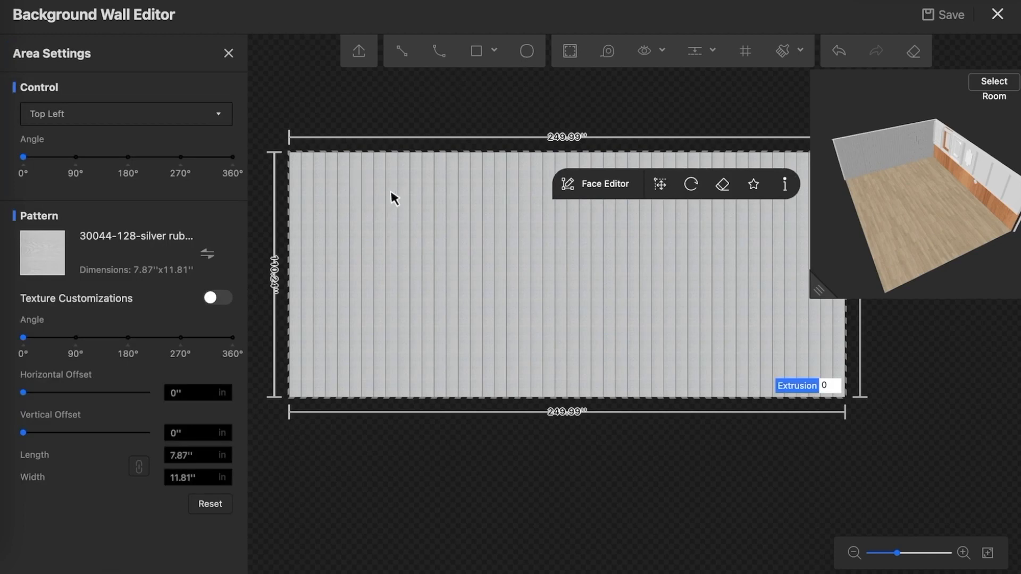
drag(814, 295, 580, 452)
drag(782, 223, 822, 174)
scroll(750, 253, down, 5)
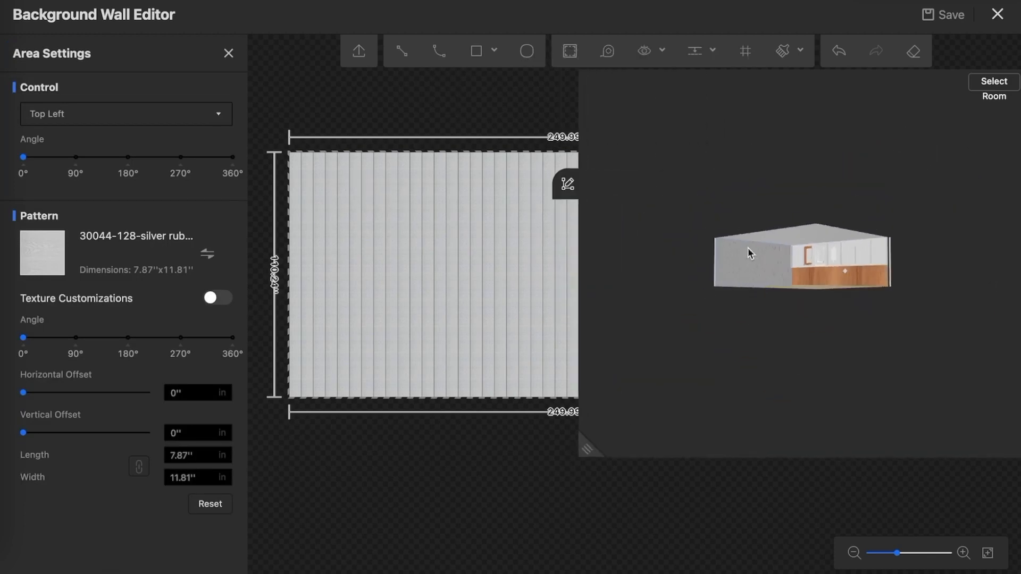
scroll(744, 257, up, 10)
scroll(744, 260, down, 3)
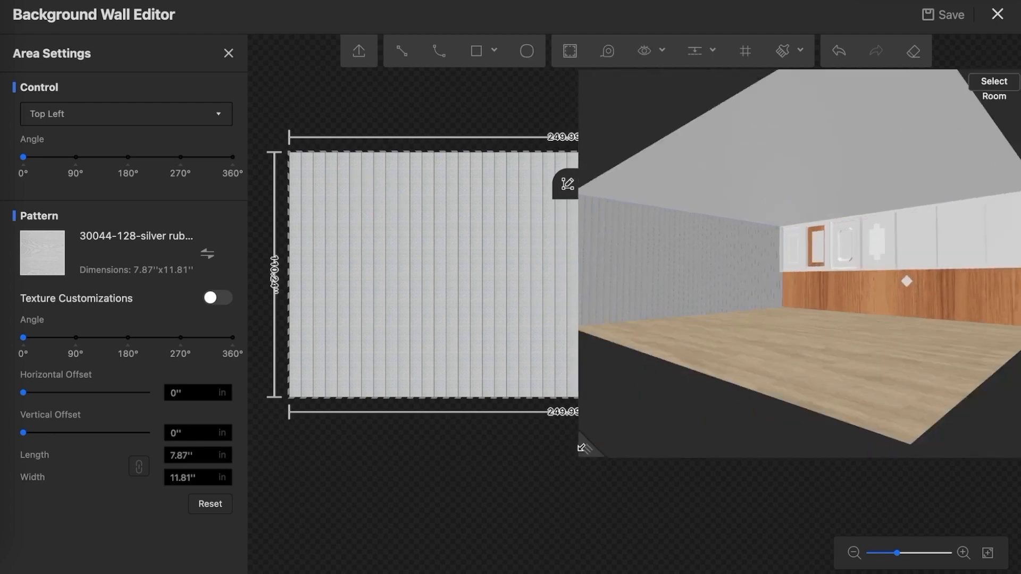
drag(581, 448, 821, 314)
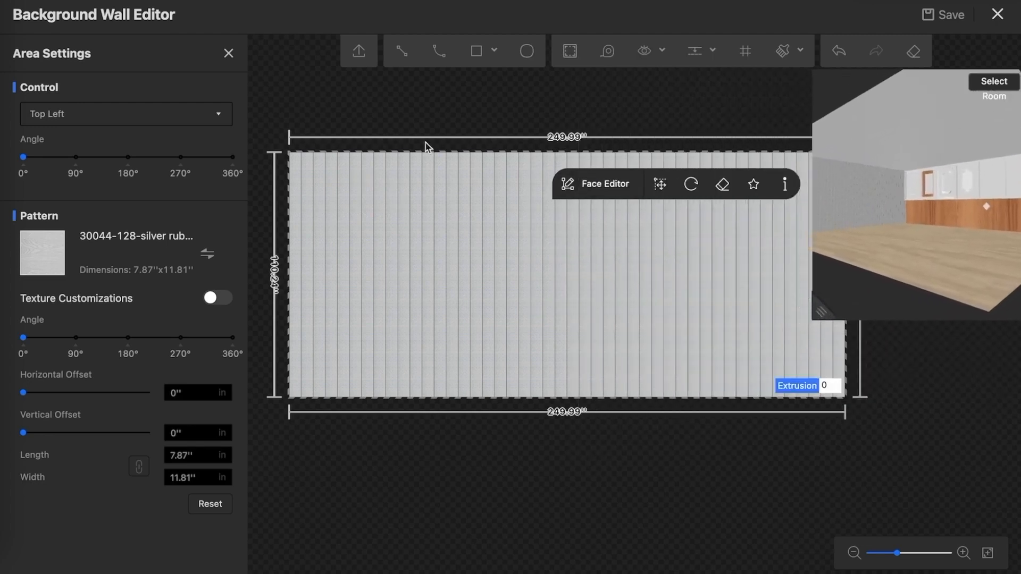
- Try the Top Center and Top Right control points for the ribbed panels and return to Top Left
mouse_move(26, 164)
mouse_down()
mouse_move(104, 164)
mouse_move(25, 165)
mouse_up()
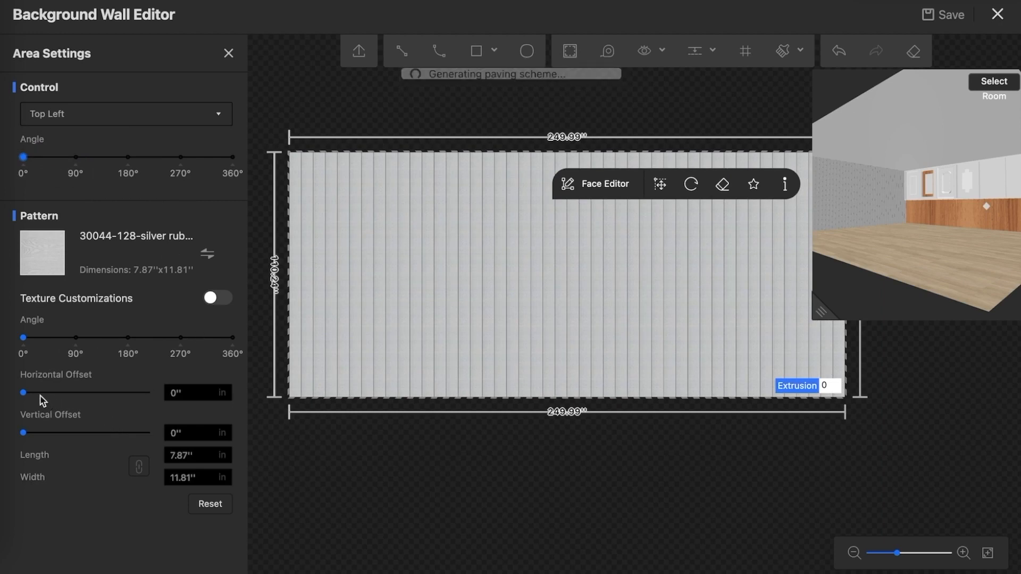
mouse_move(23, 392)
mouse_down()
mouse_move(91, 393)
mouse_move(7, 393)
mouse_up()
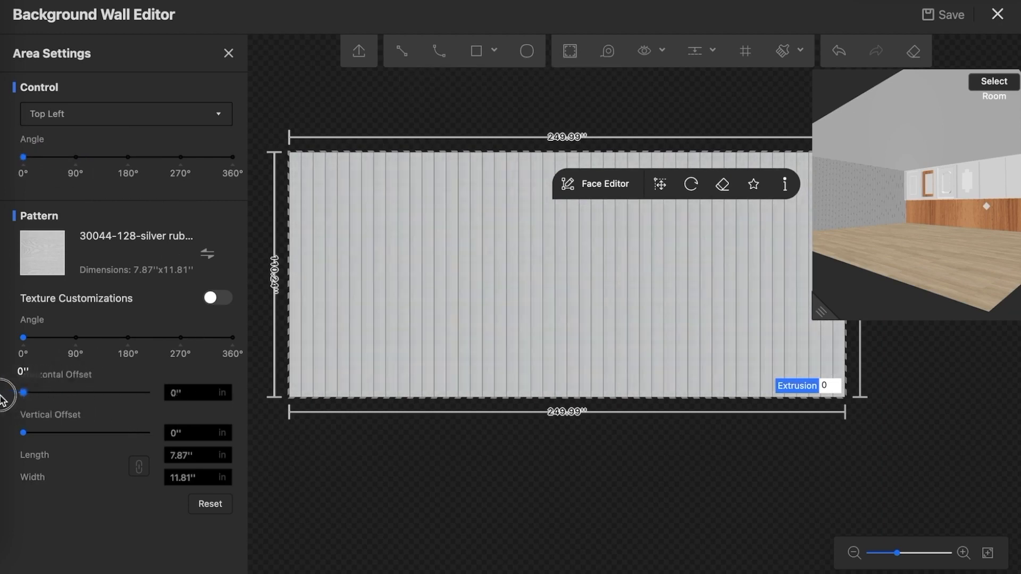
click(215, 118)
click(115, 161)
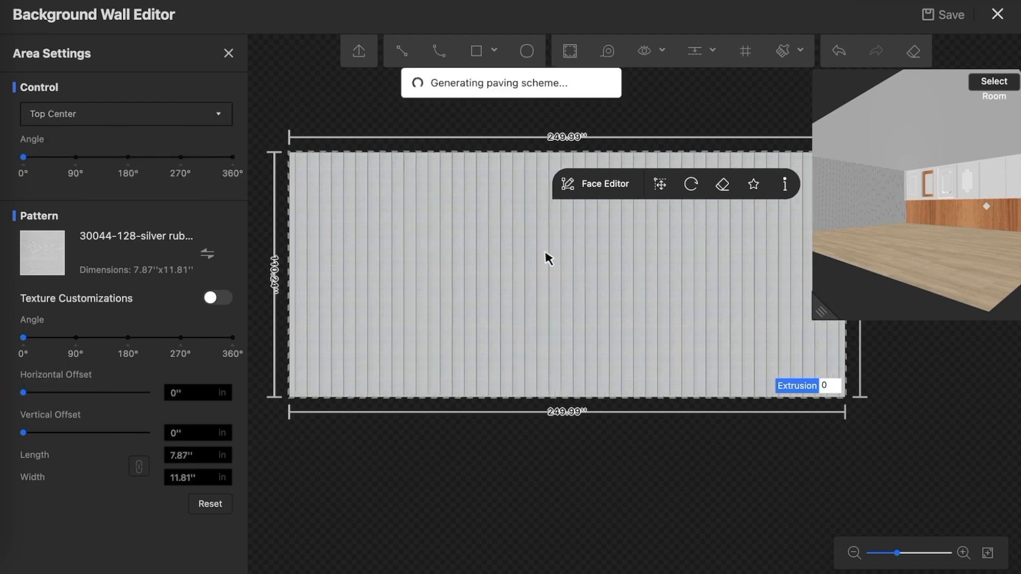
click(120, 115)
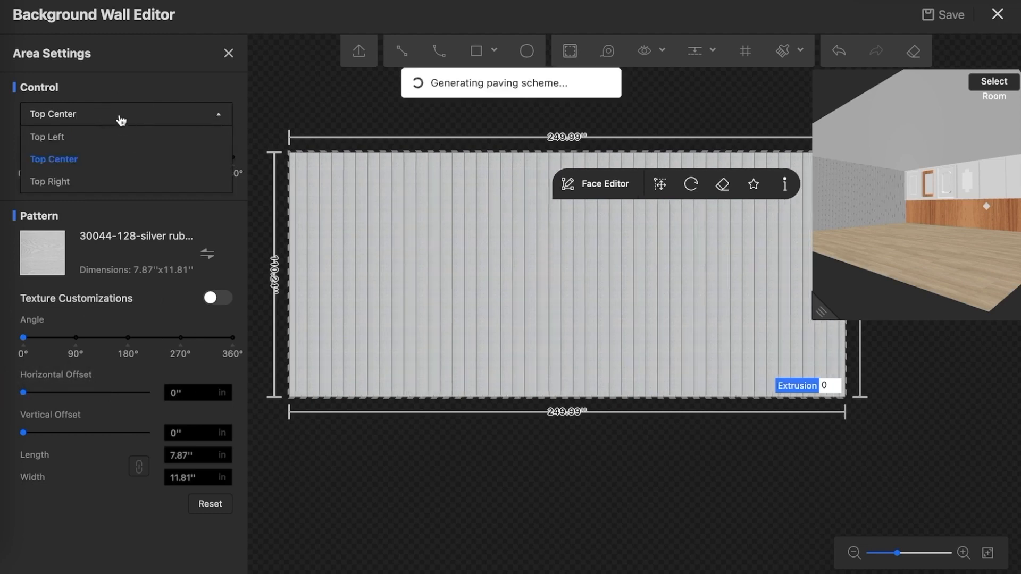
click(59, 181)
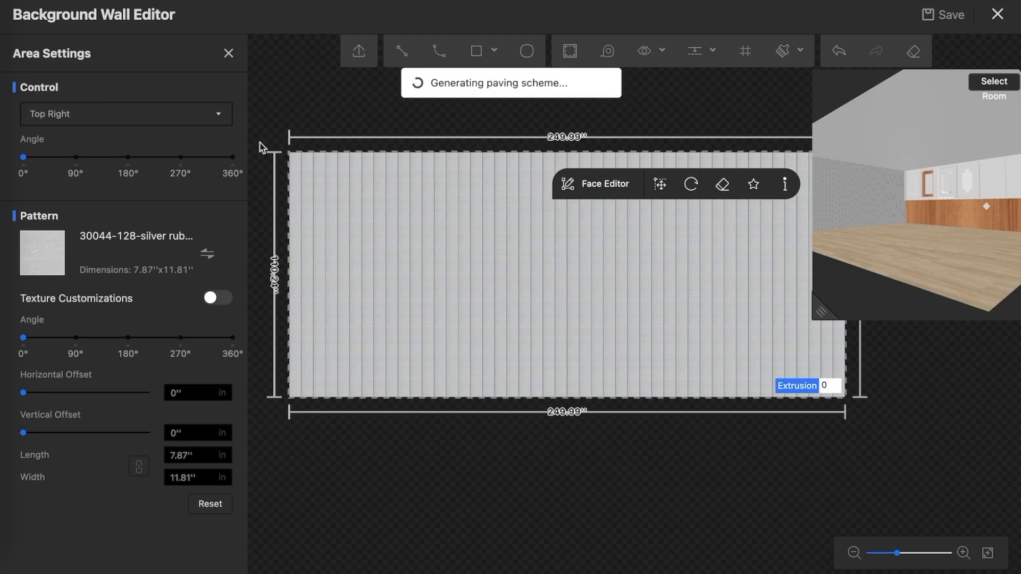
click(118, 111)
click(93, 137)
click(442, 148)
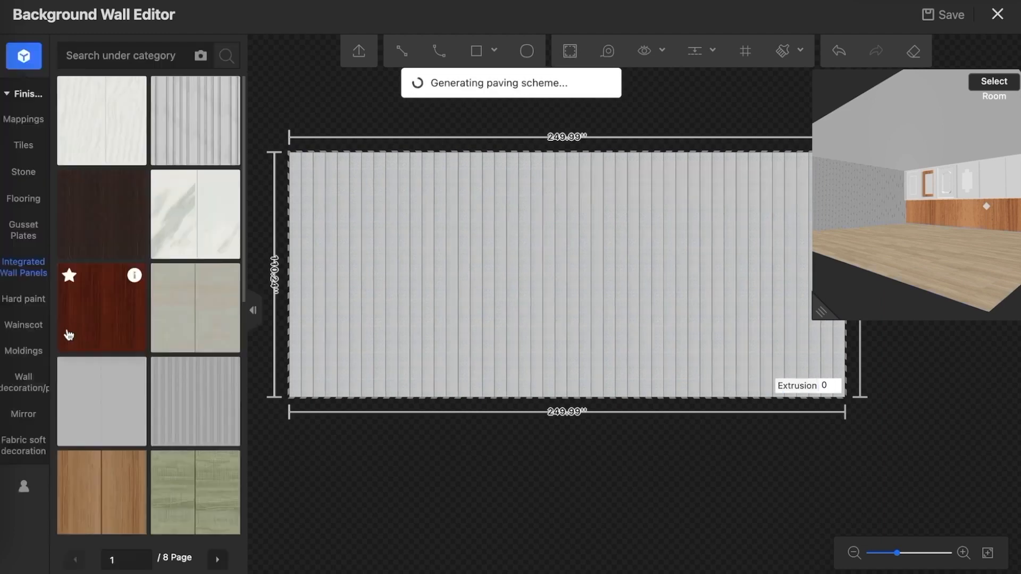
- Place the k5 wall panels full-hollow wooden frame from the Wainscot category near the wall's left end
click(23, 303)
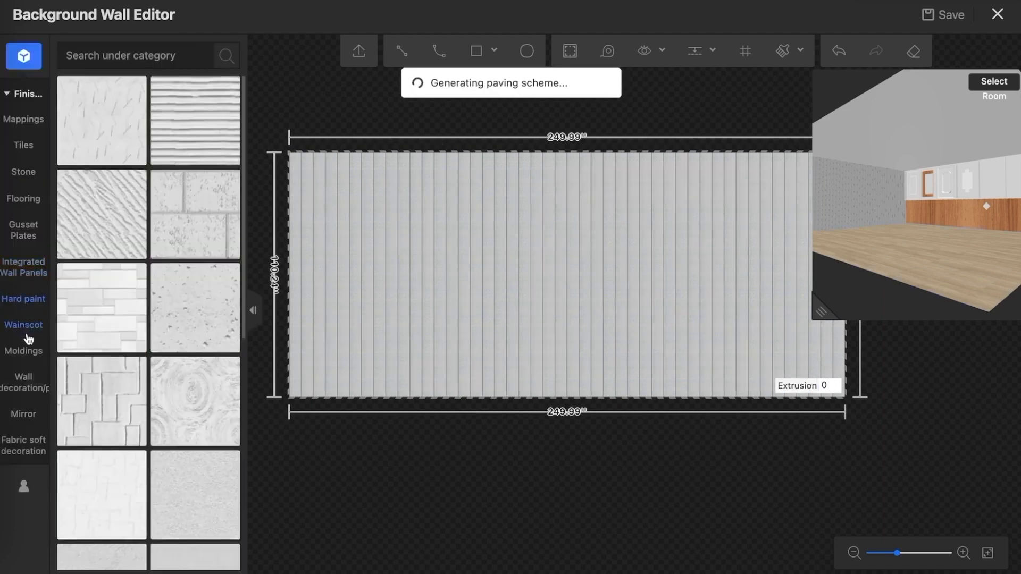
click(27, 328)
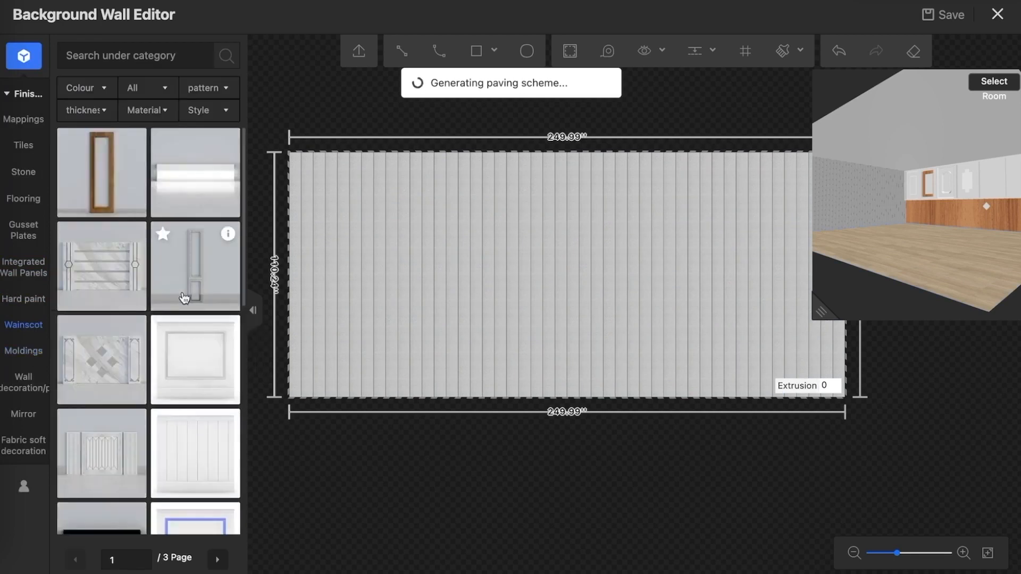
mouse_move(135, 148)
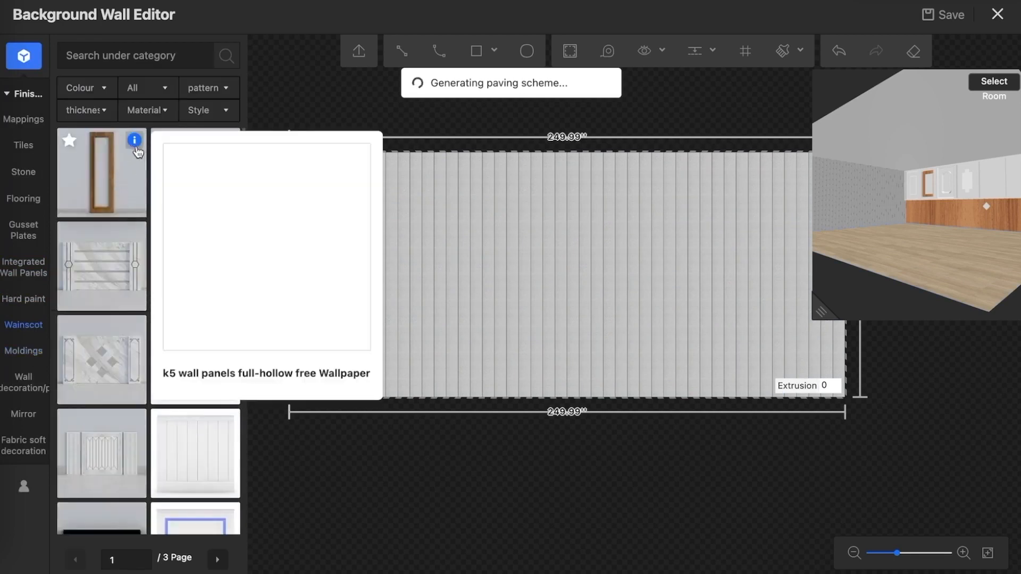
click(114, 175)
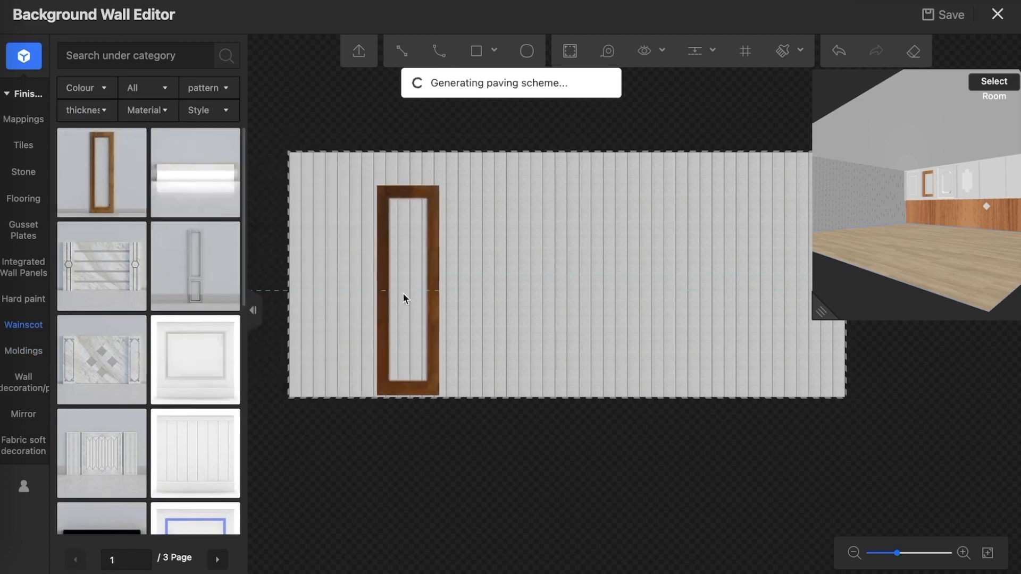
click(325, 290)
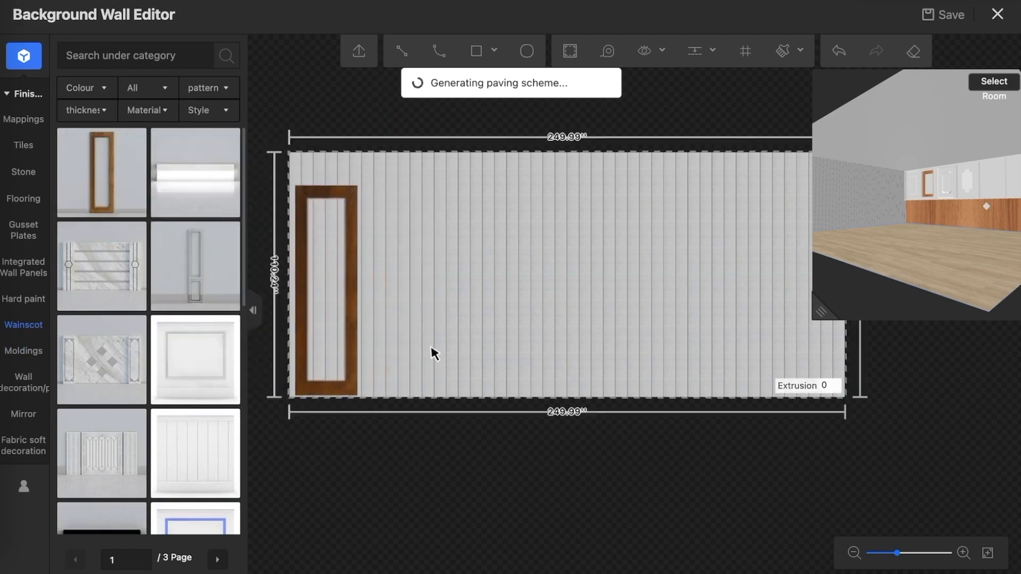
- Check the wooden frame in 3D, enlarge it to about 32.22 by 109.81 in and move it against the wall's left edge
drag(904, 215, 862, 222)
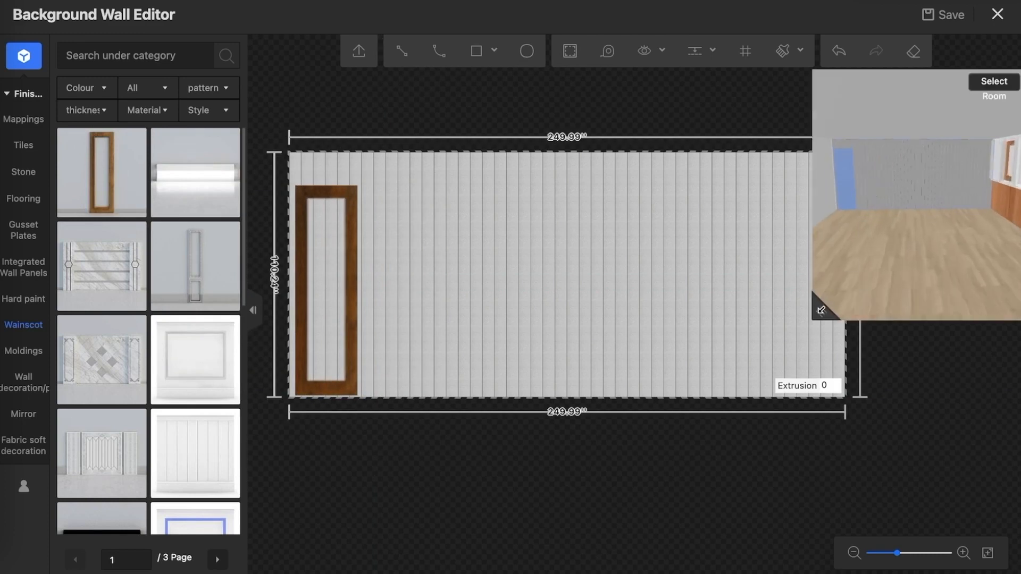
drag(821, 311, 628, 453)
drag(806, 198, 763, 196)
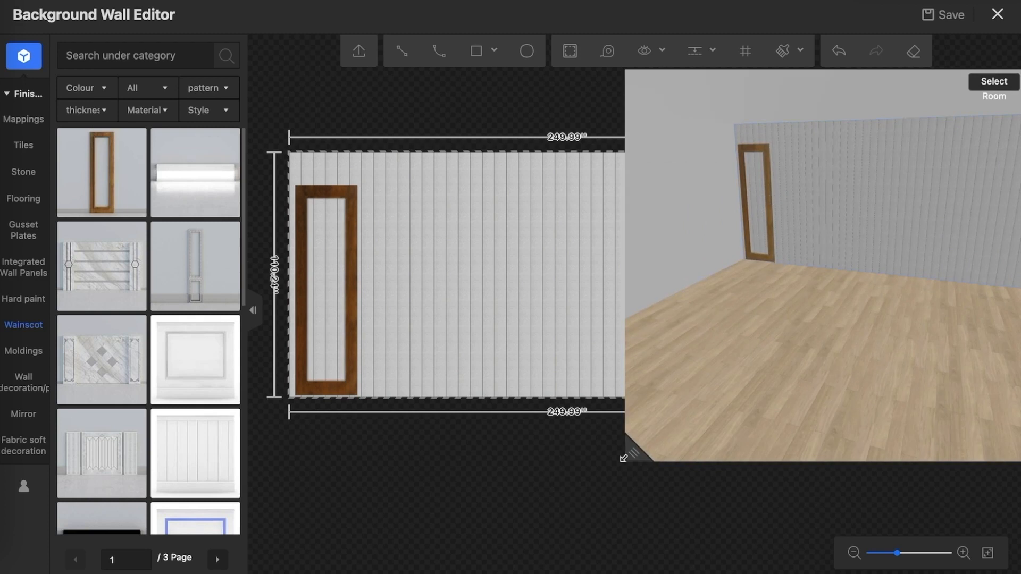
drag(633, 449, 810, 330)
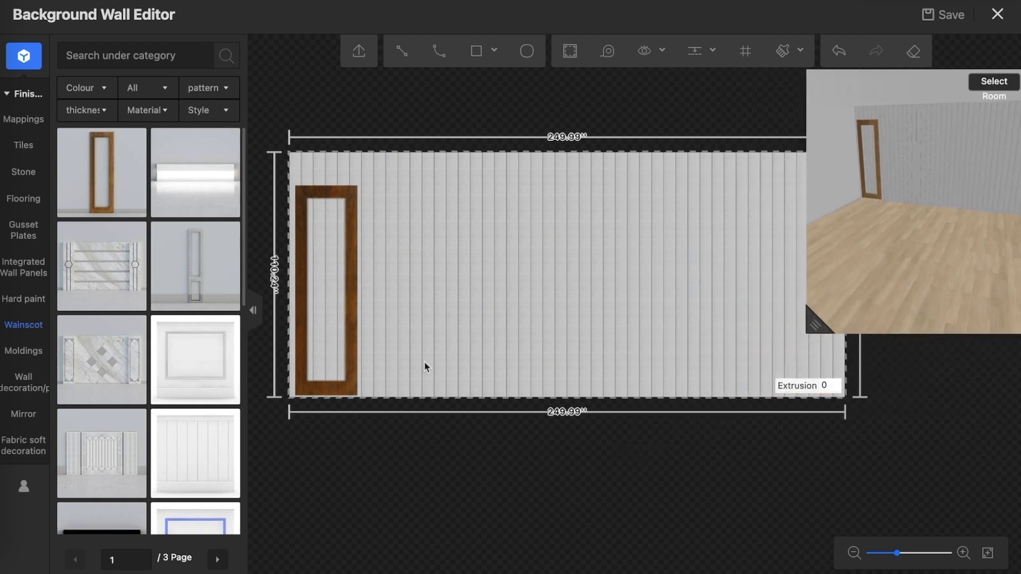
click(355, 308)
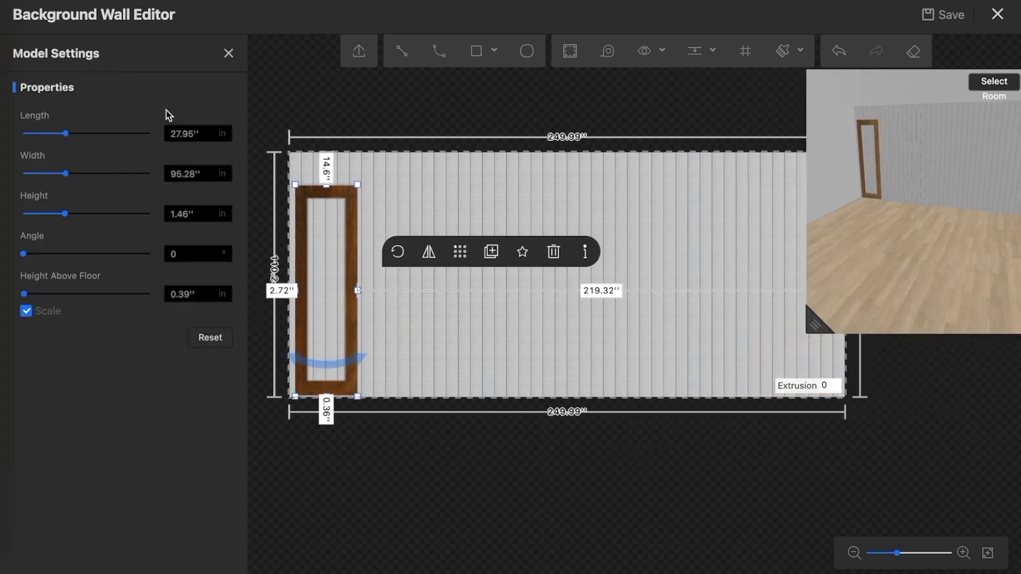
drag(357, 184, 388, 166)
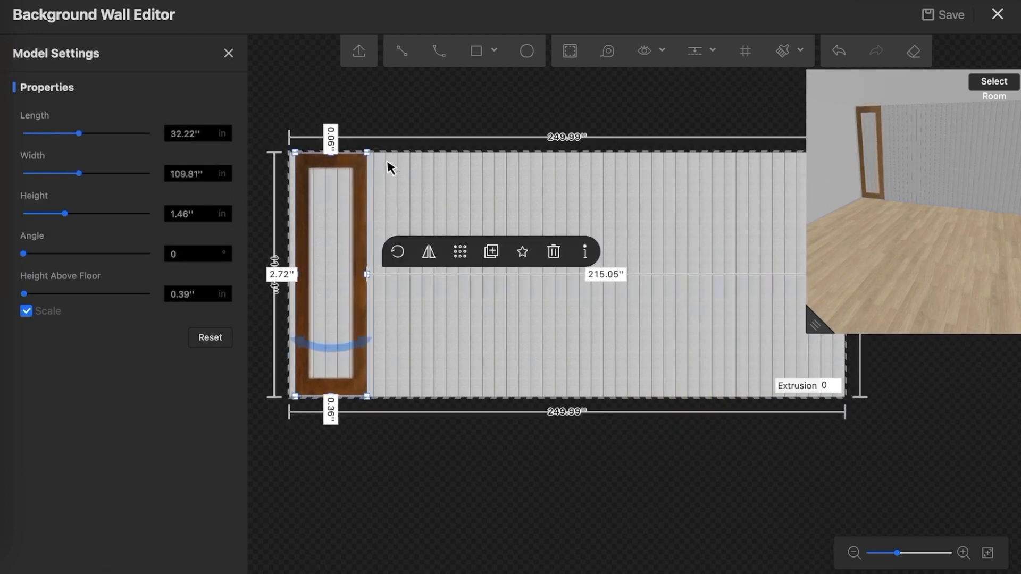
drag(353, 201, 351, 210)
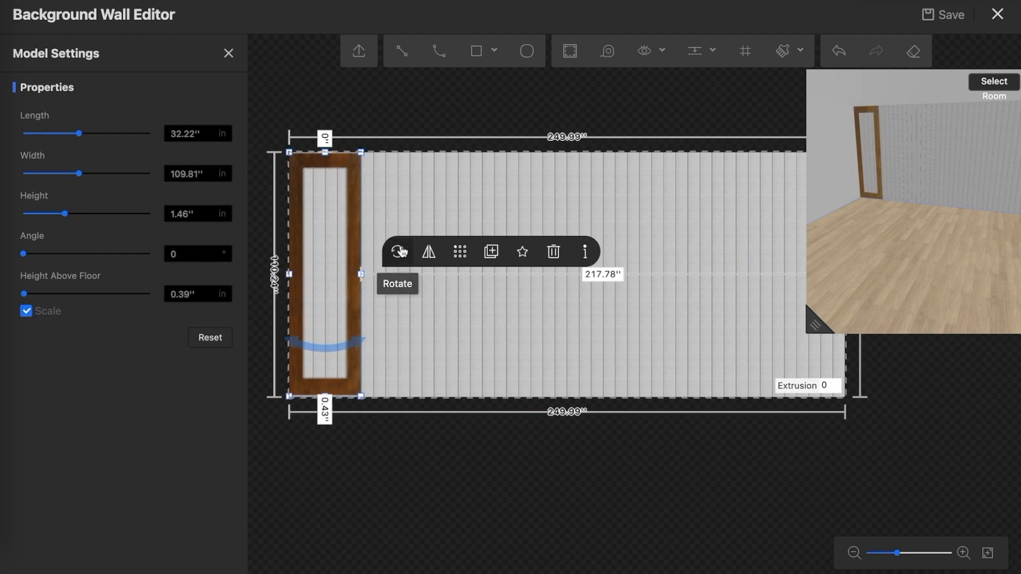
- Try to array the wooden frame across the wall with 0 in X and Y axis spacing
click(460, 249)
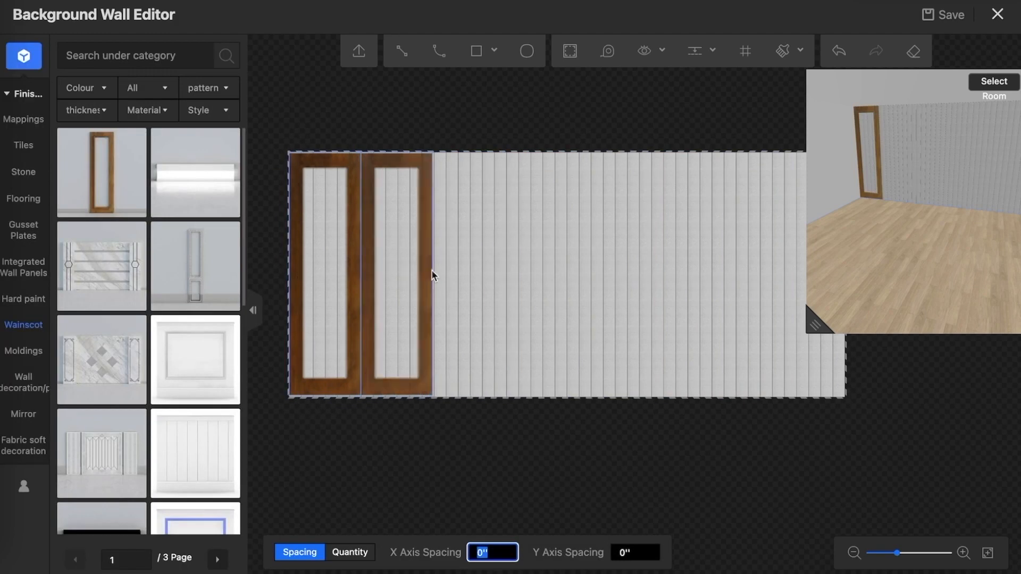
scroll(620, 278, up, 4)
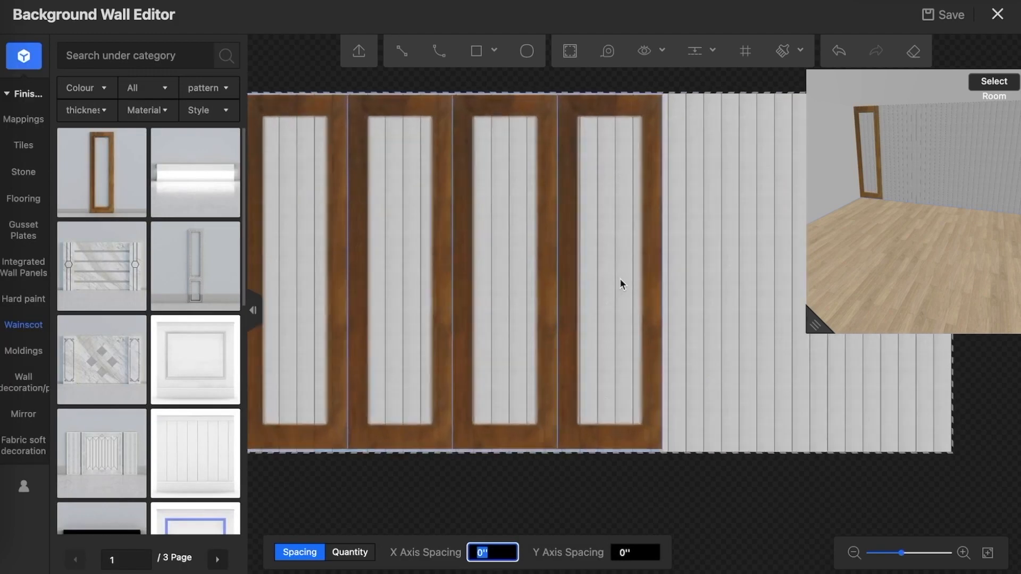
scroll(474, 298, down, 6)
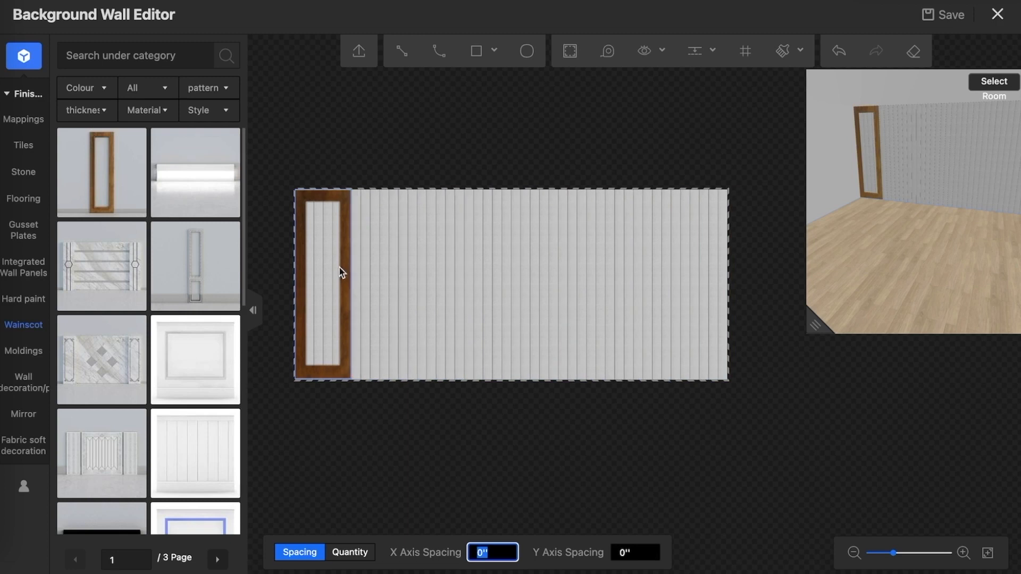
click(307, 212)
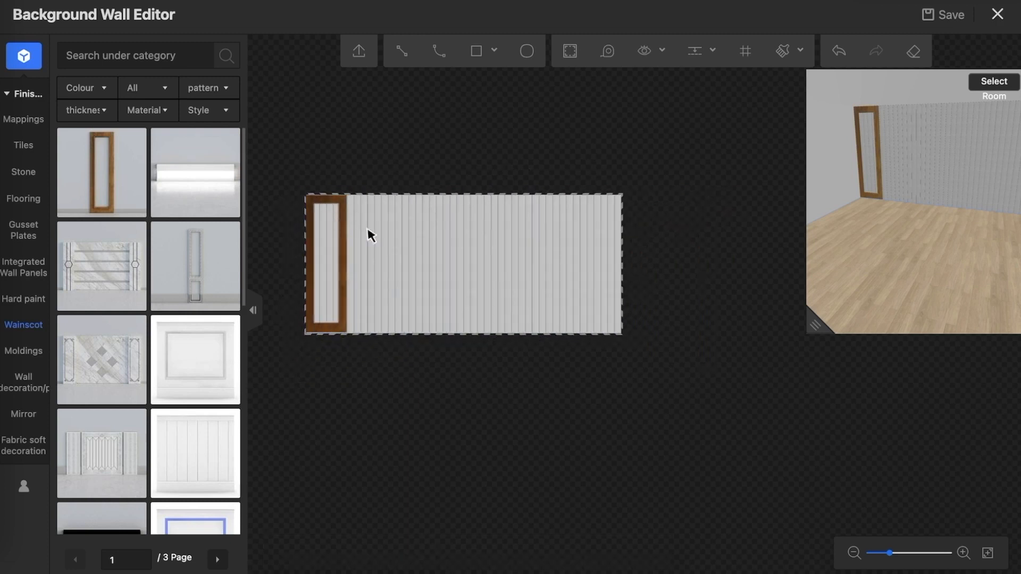
- Delete the wooden wainscot frame and clear the ribbed panel finish from the wall
scroll(370, 235, up, 6)
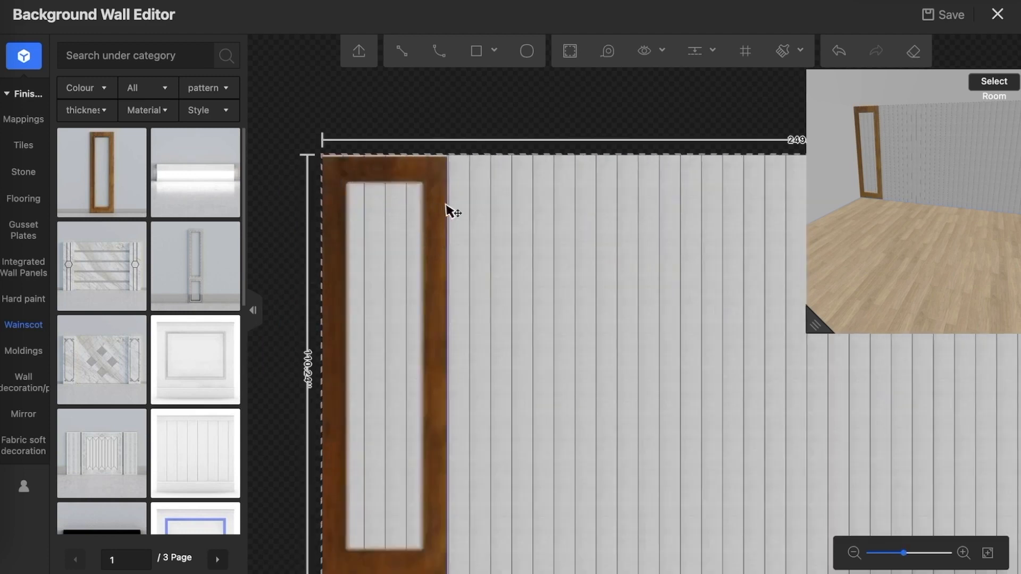
scroll(375, 219, down, 4)
scroll(369, 217, up, 4)
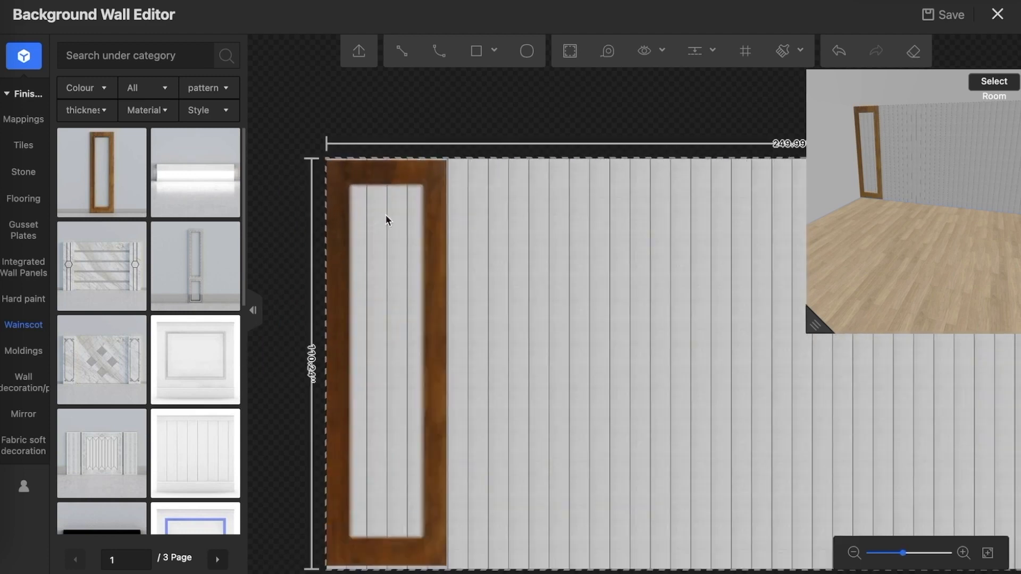
scroll(384, 224, down, 1)
click(403, 196)
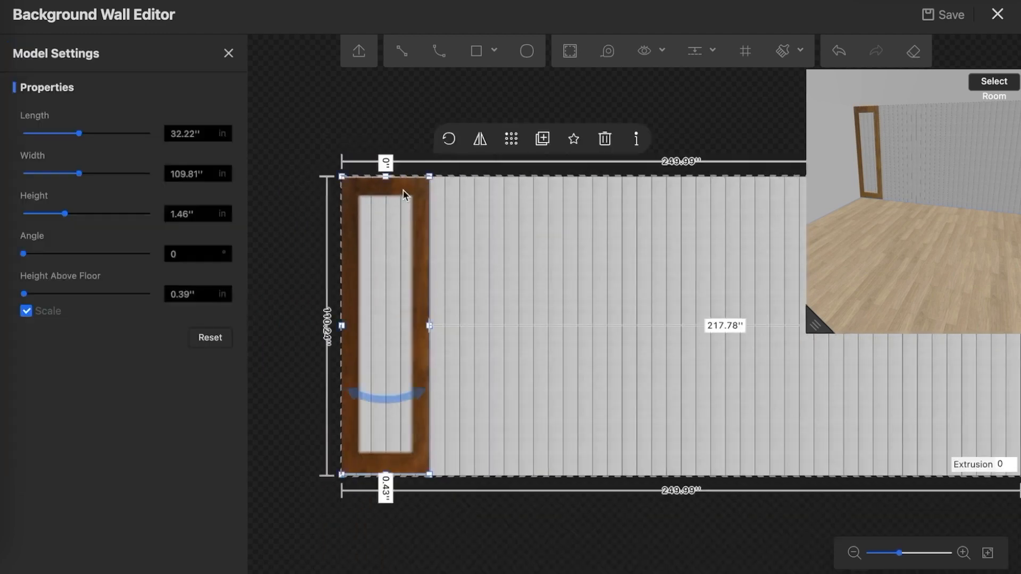
click(604, 139)
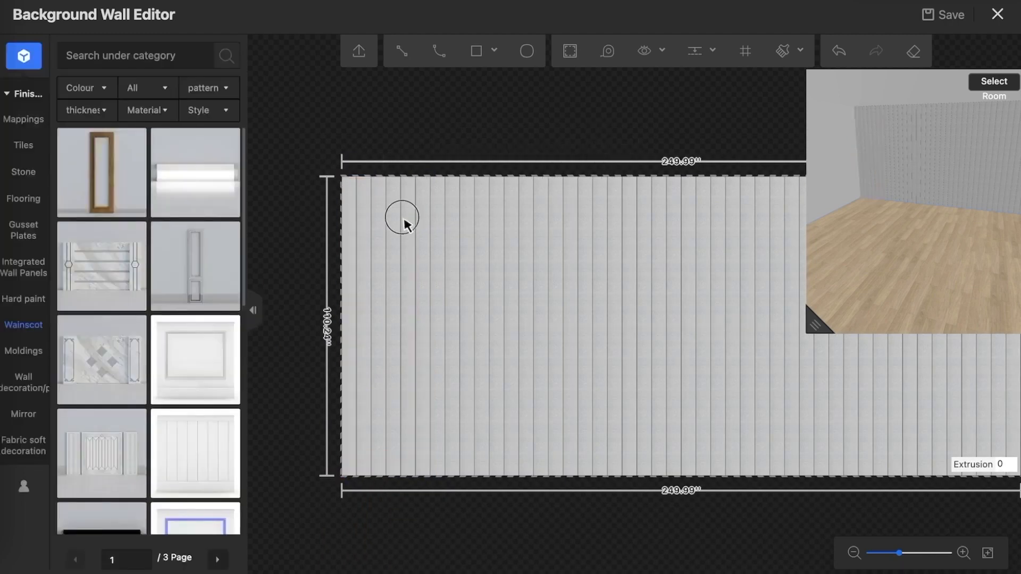
click(558, 215)
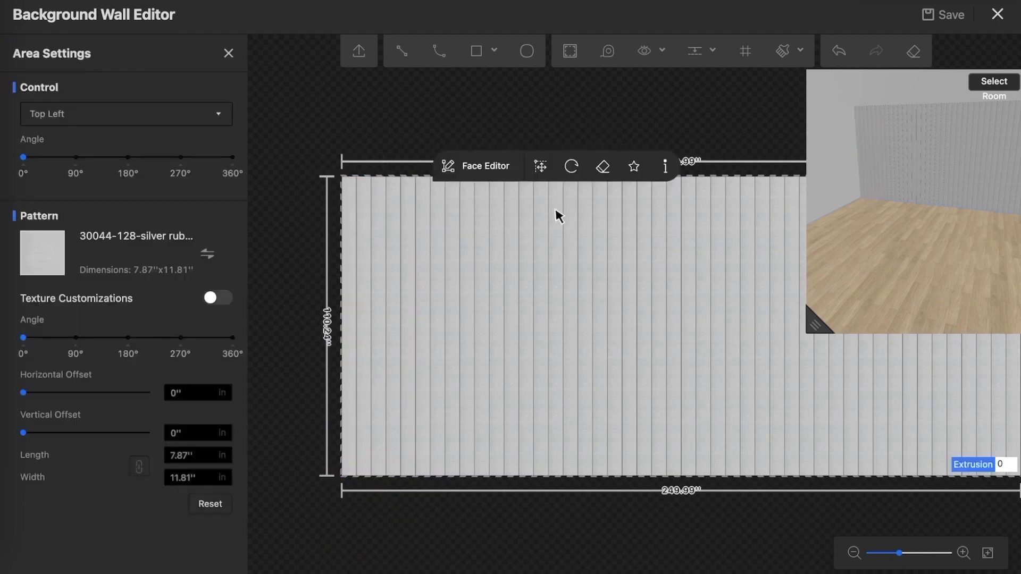
click(602, 167)
scroll(270, 251, up, 2)
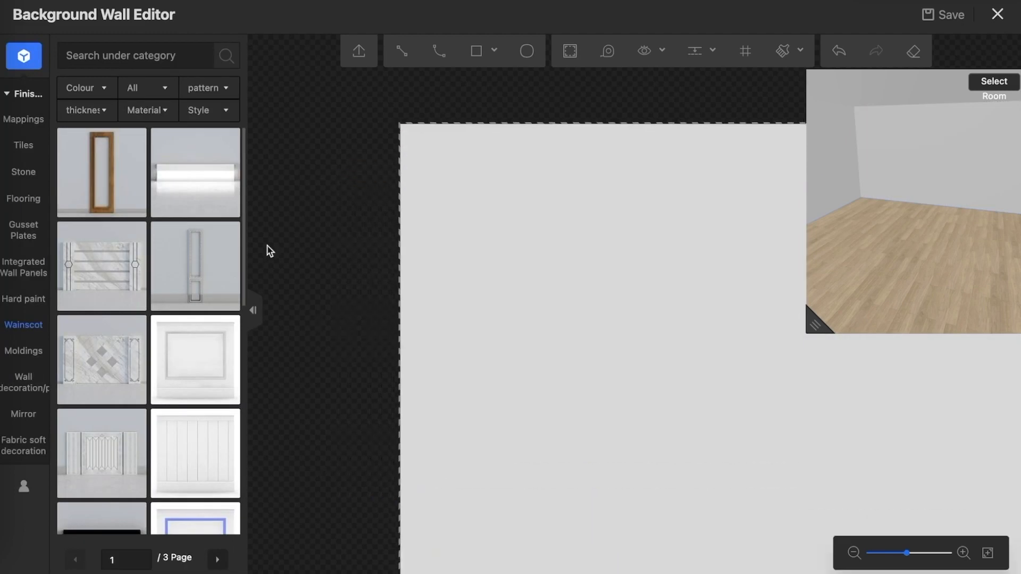
- Draw a rectangle about 36.66 by 71.32 in near the wall's left end
scroll(271, 249, down, 2)
click(344, 158)
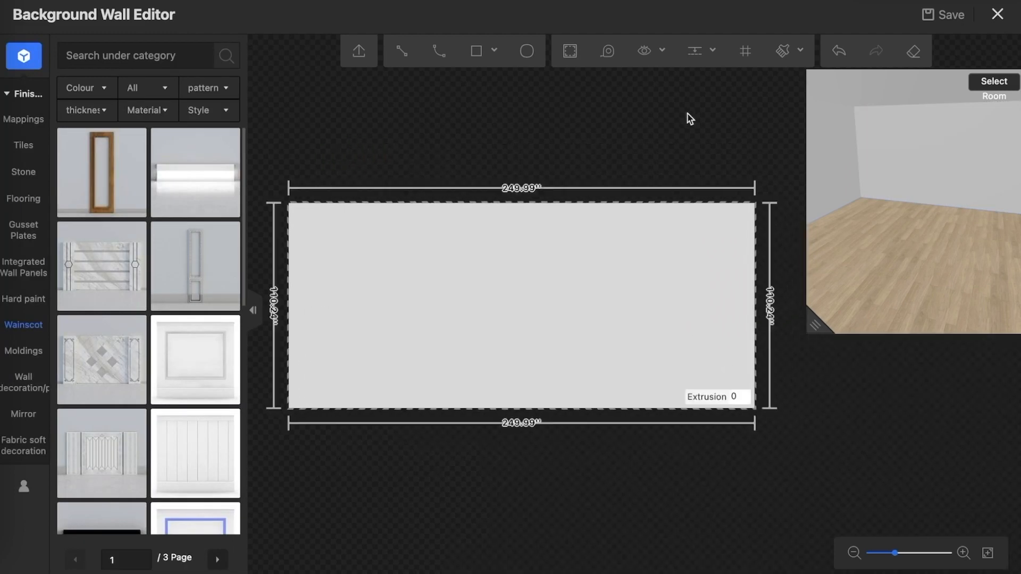
mouse_move(478, 52)
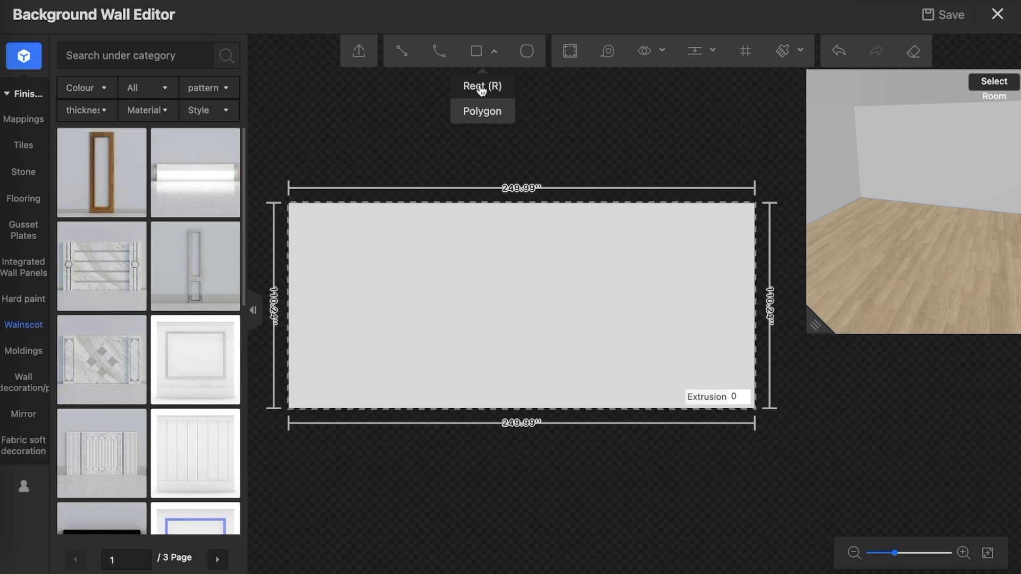
click(481, 86)
click(308, 229)
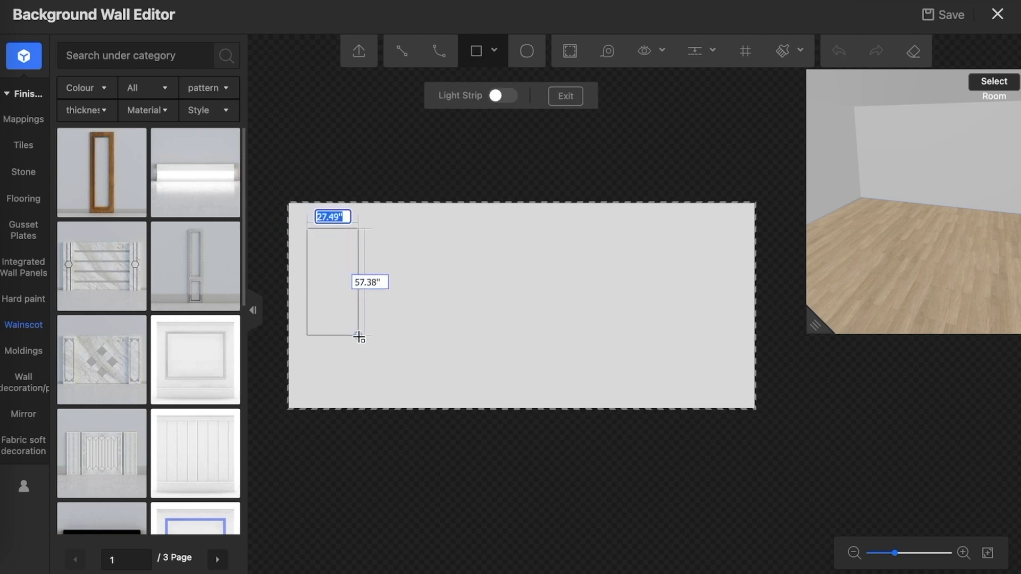
click(376, 360)
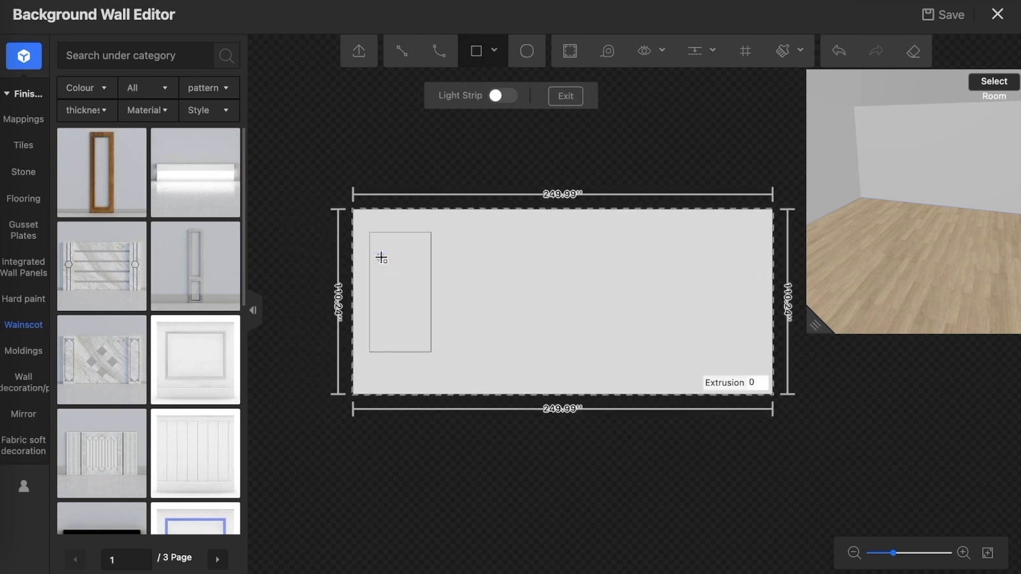
scroll(381, 258, up, 2)
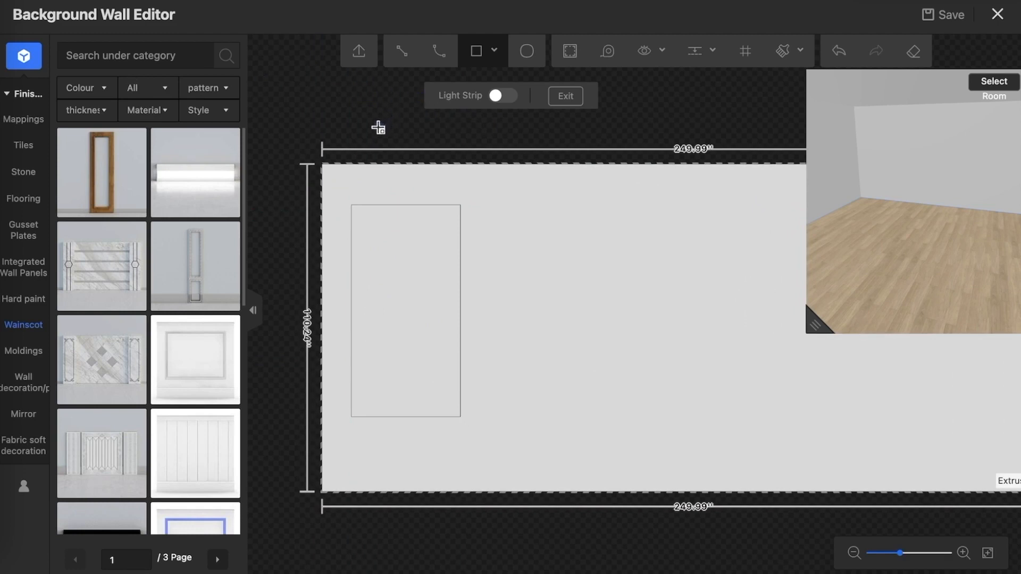
key(Escape)
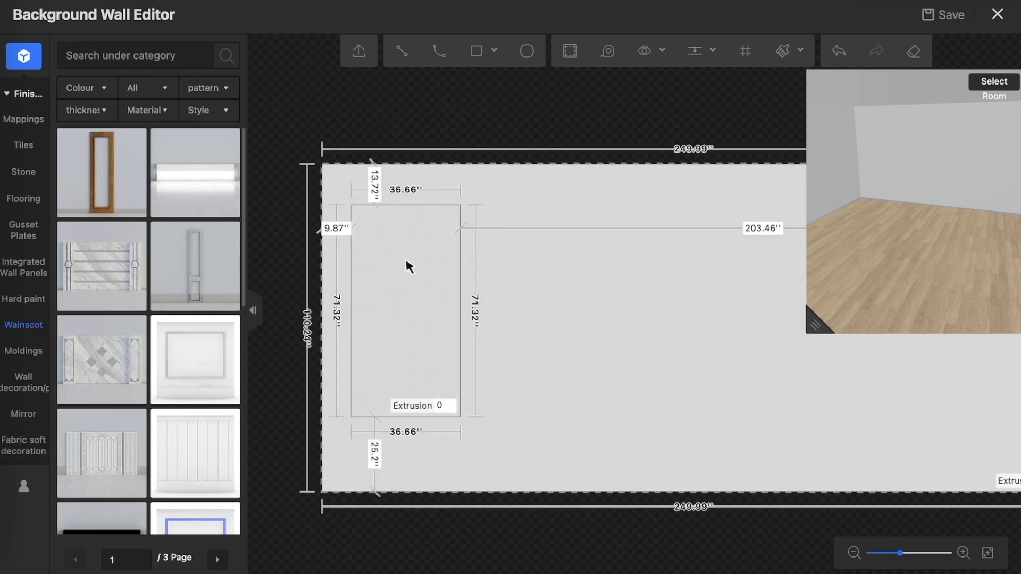
- Set the rectangle's extrusion to 6 in and inspect it up close in an enlarged 3D preview
click(446, 405)
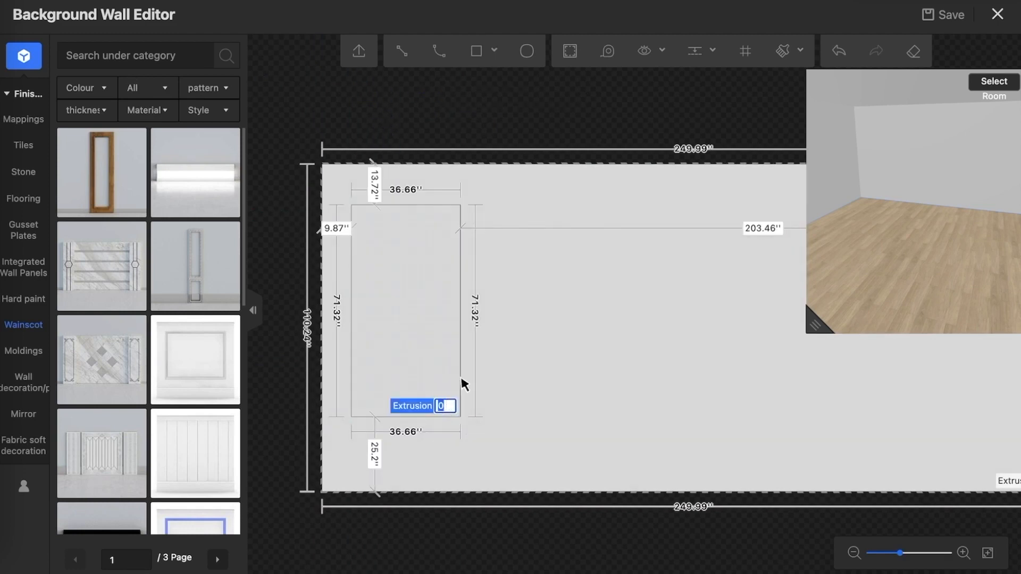
text(6)
key(Return)
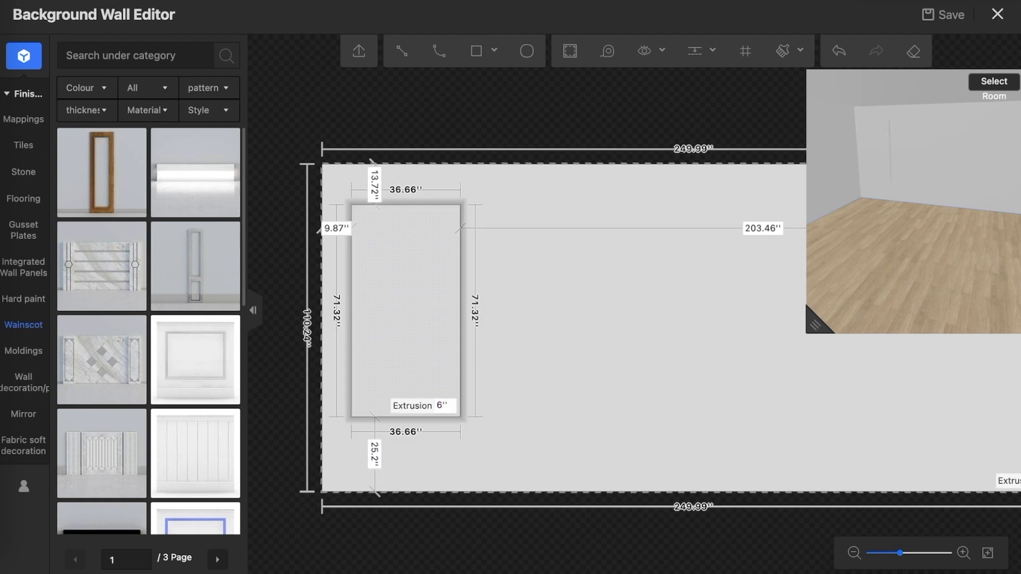
drag(901, 205, 923, 208)
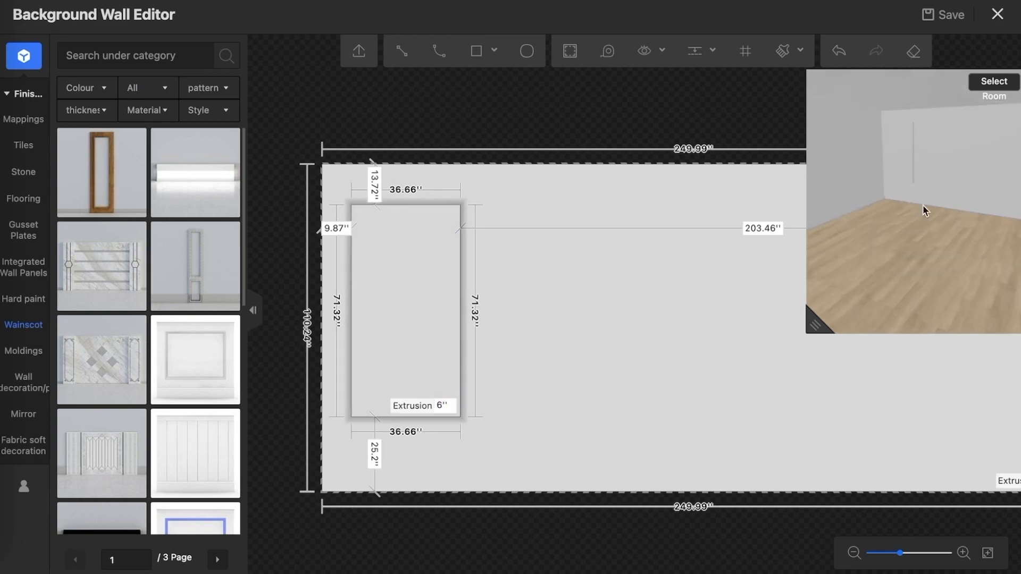
drag(810, 340, 646, 484)
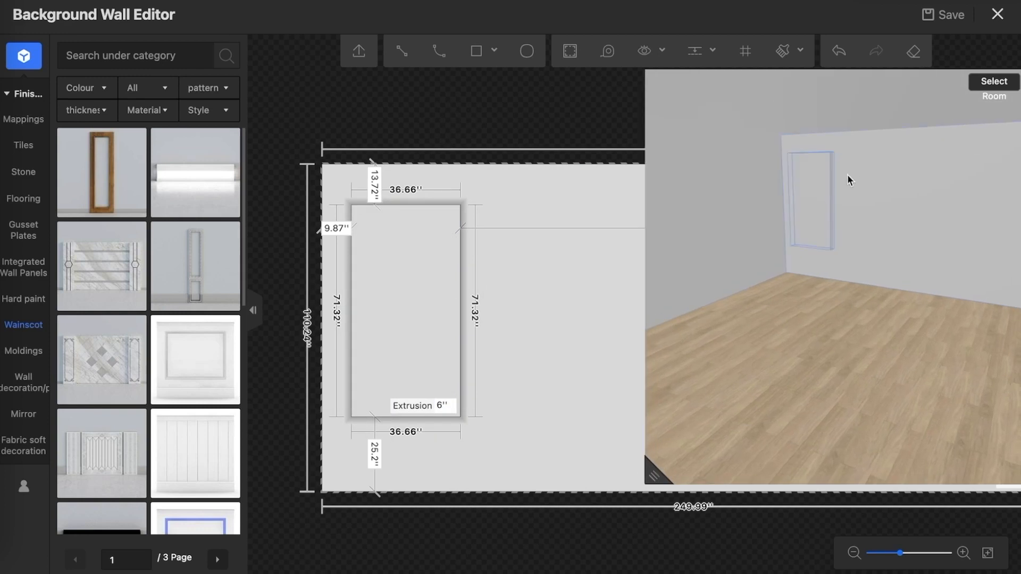
scroll(847, 174, up, 3)
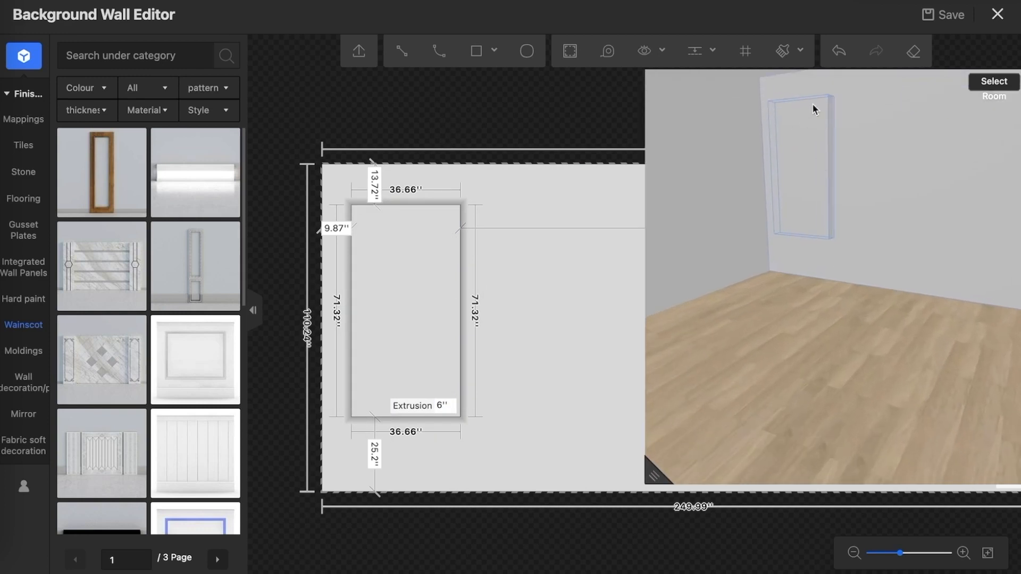
- Reset the rectangle's extrusion to 0 and shrink the 3D preview
click(440, 406)
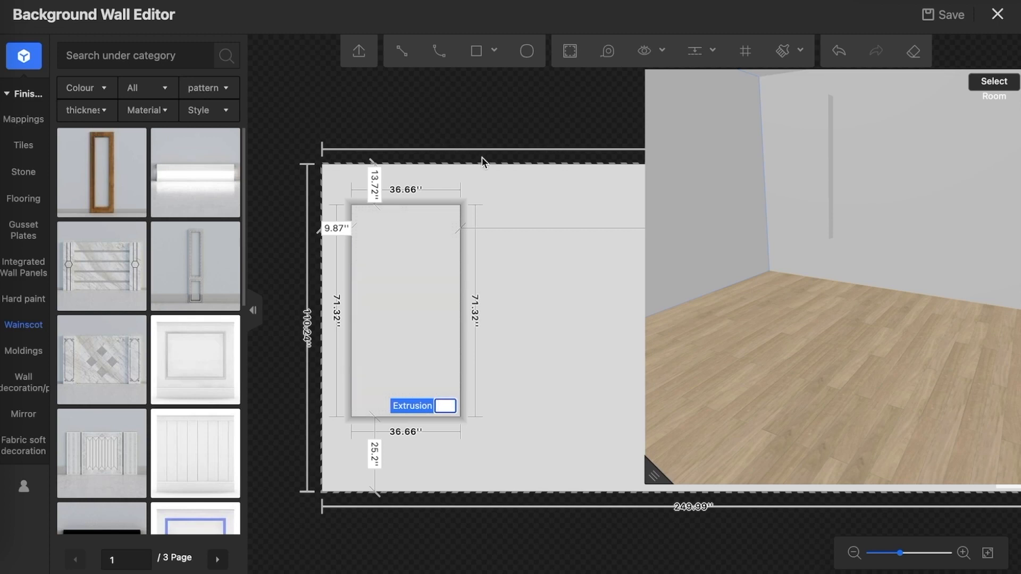
click(444, 176)
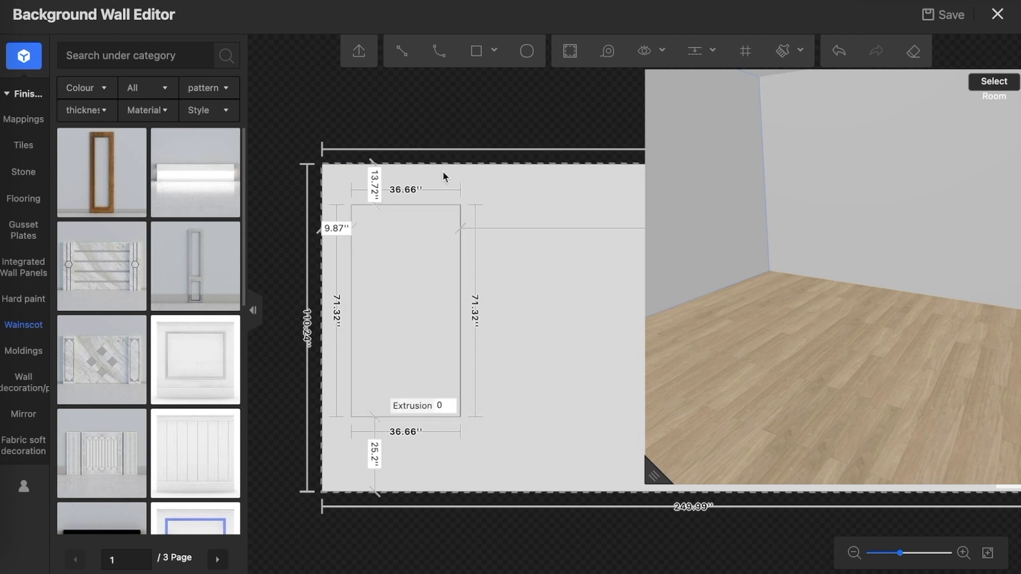
drag(648, 488, 813, 300)
scroll(406, 309, up, 2)
scroll(319, 307, down, 2)
scroll(298, 266, down, 1)
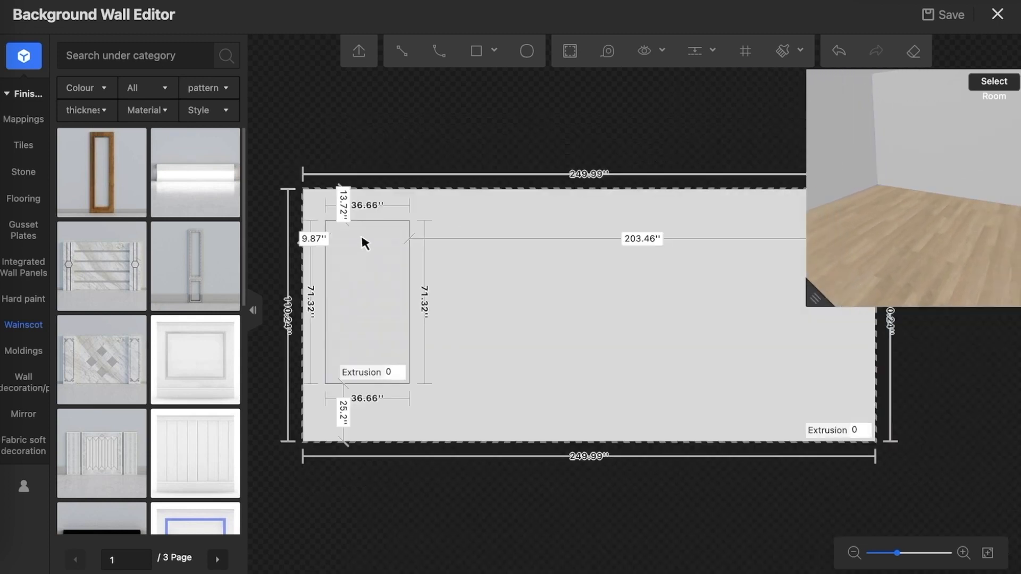
- Select all four edges of the rectangle together and delete them
click(373, 262)
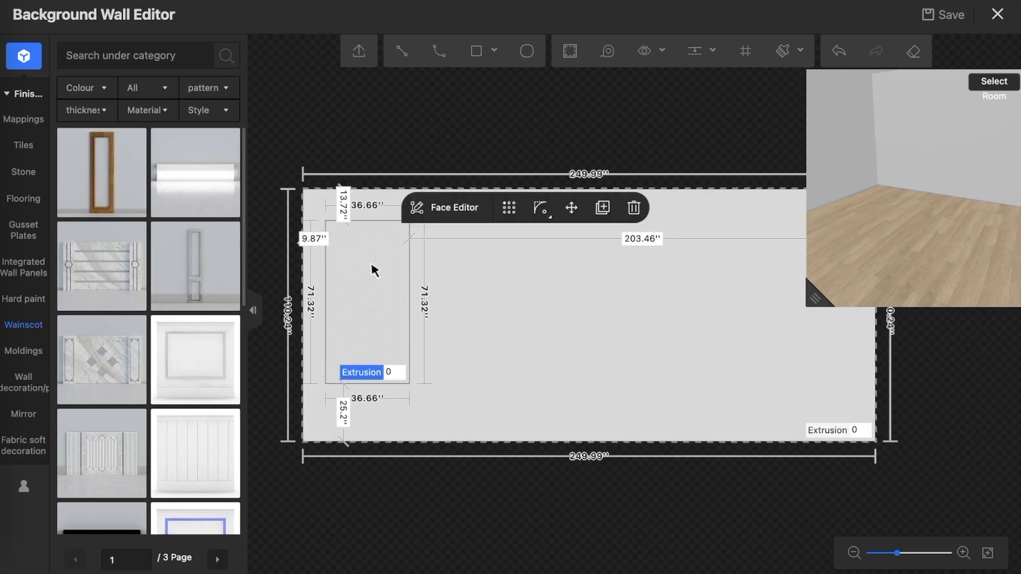
click(410, 296)
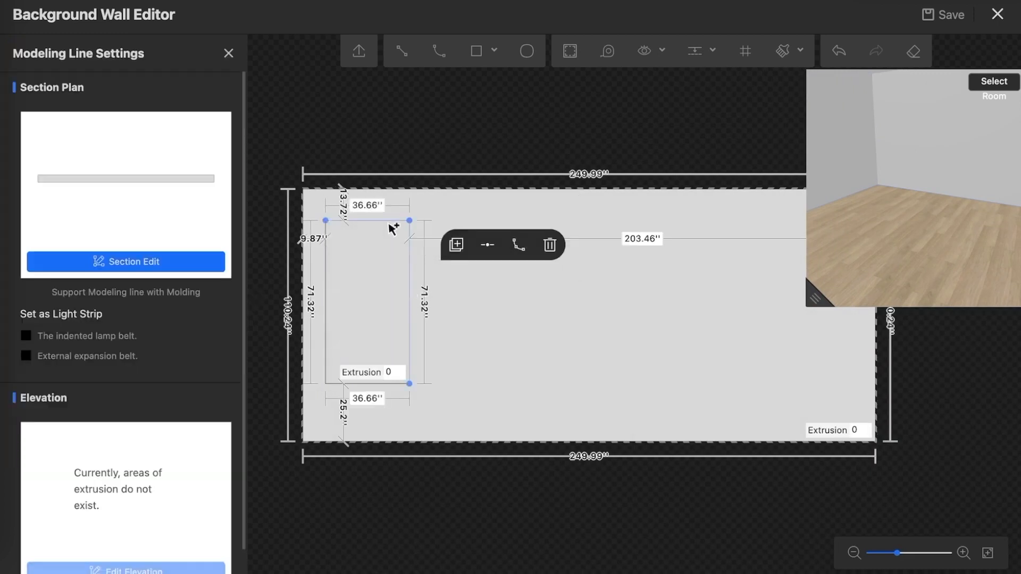
shift+click(388, 222)
click(324, 286)
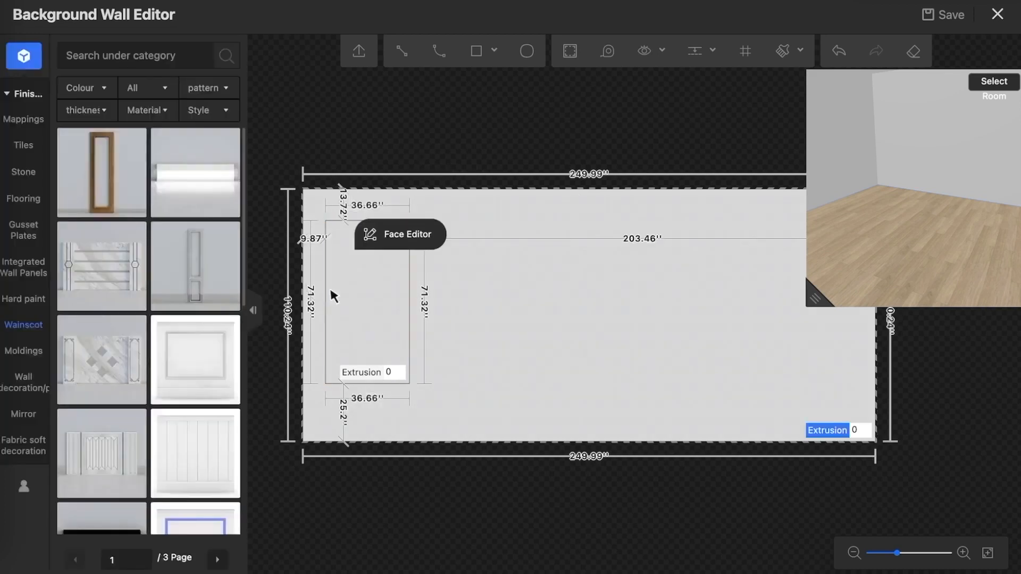
click(328, 280)
shift+click(356, 222)
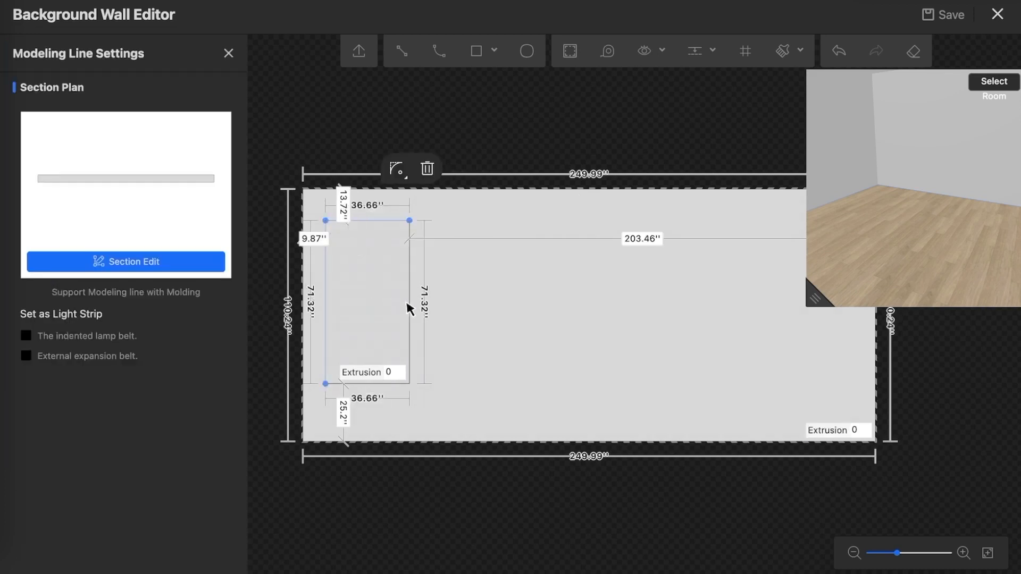
shift+click(410, 302)
shift+click(381, 384)
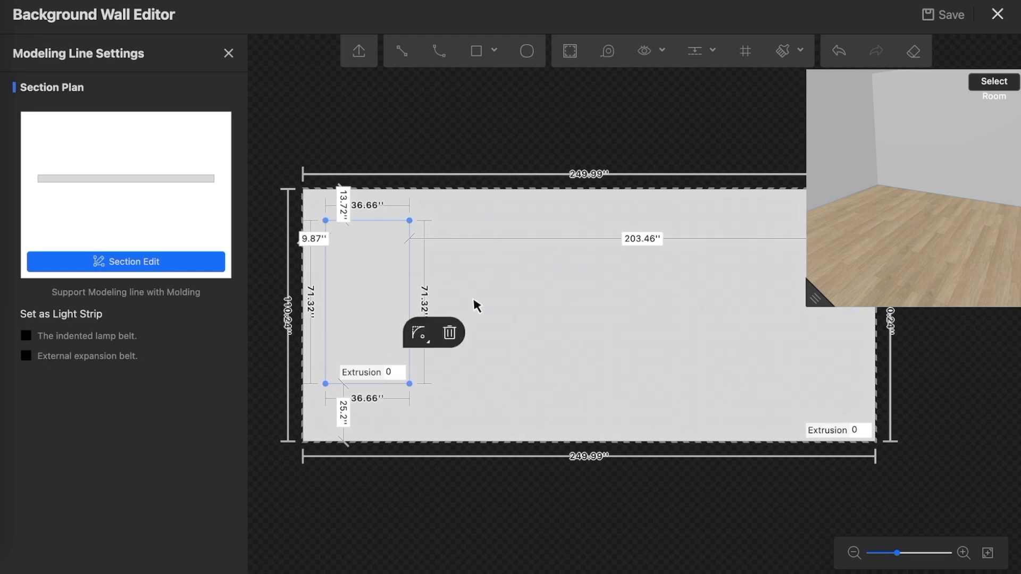
click(449, 333)
scroll(365, 266, up, 1)
scroll(365, 266, down, 2)
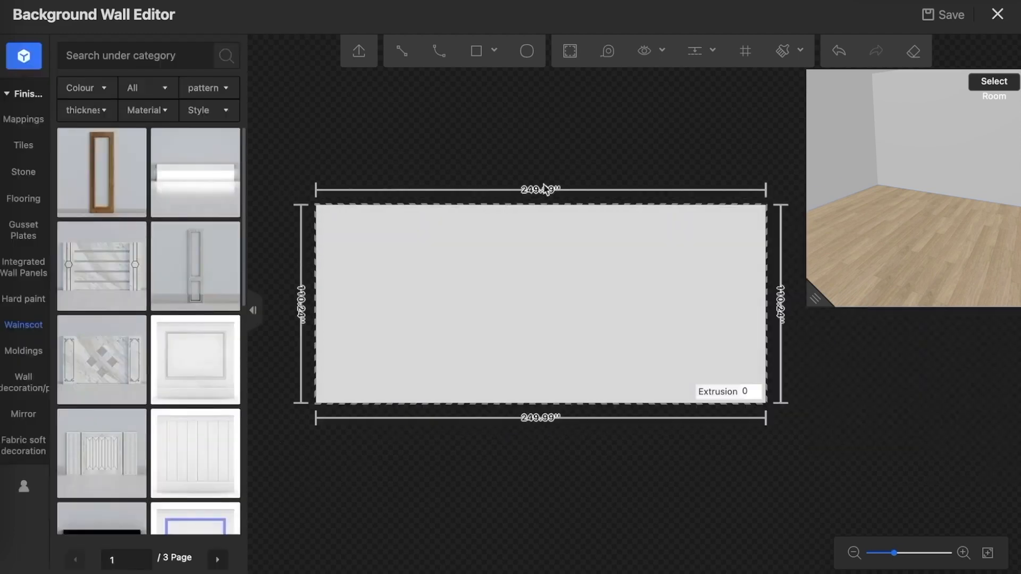
- Place a vertical guide line along the wall's left edge
mouse_move(704, 61)
click(691, 89)
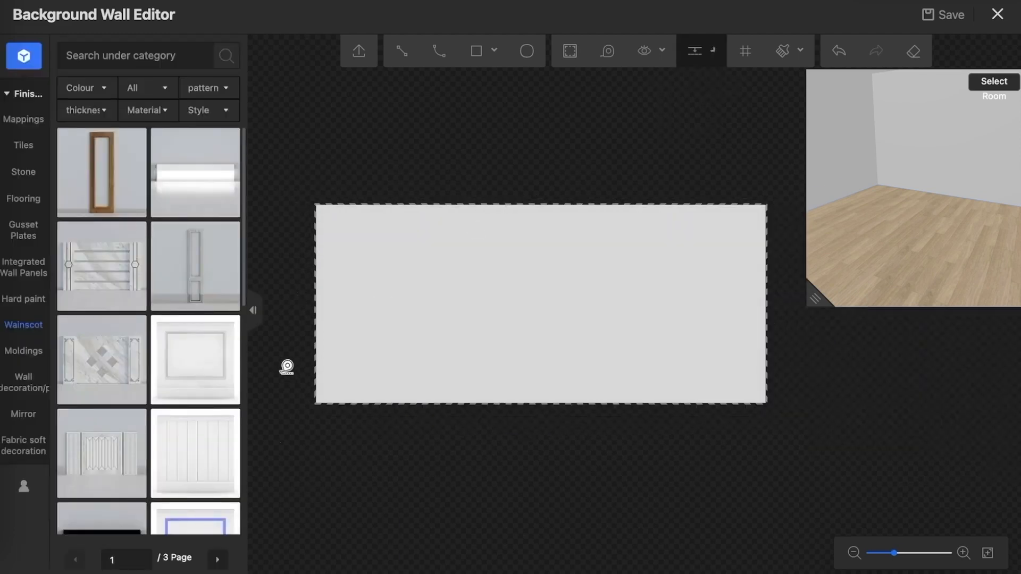
click(316, 403)
key(Escape)
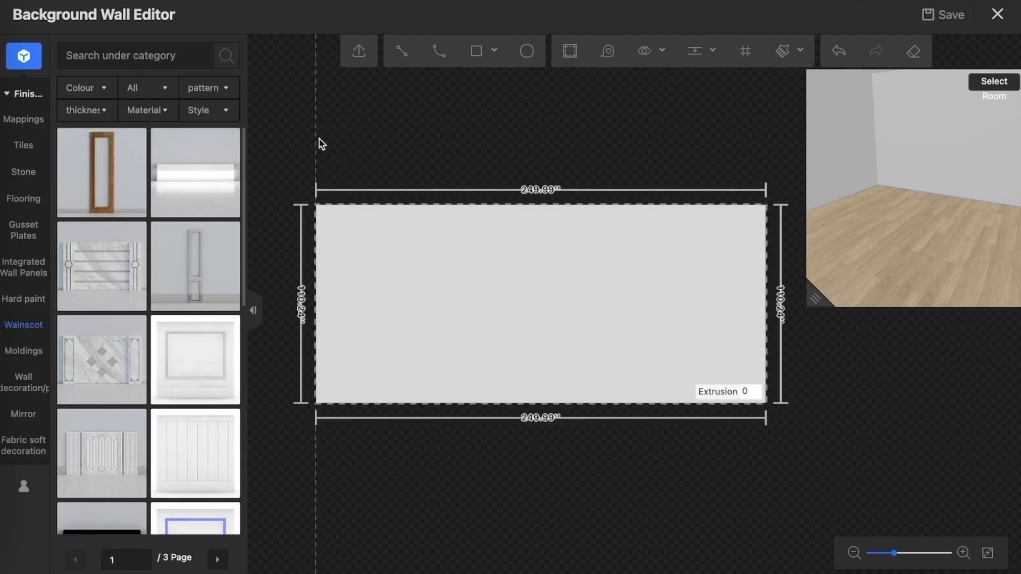
- Array the vertical guide line across the wall to its right edge, trying 6 in spacing before using a quantity of 12
click(317, 142)
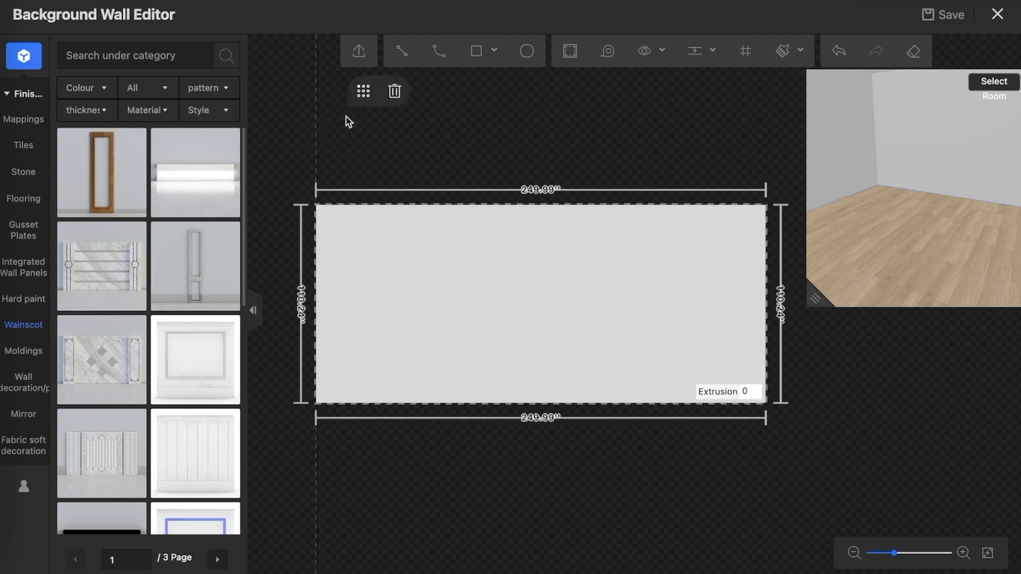
click(363, 93)
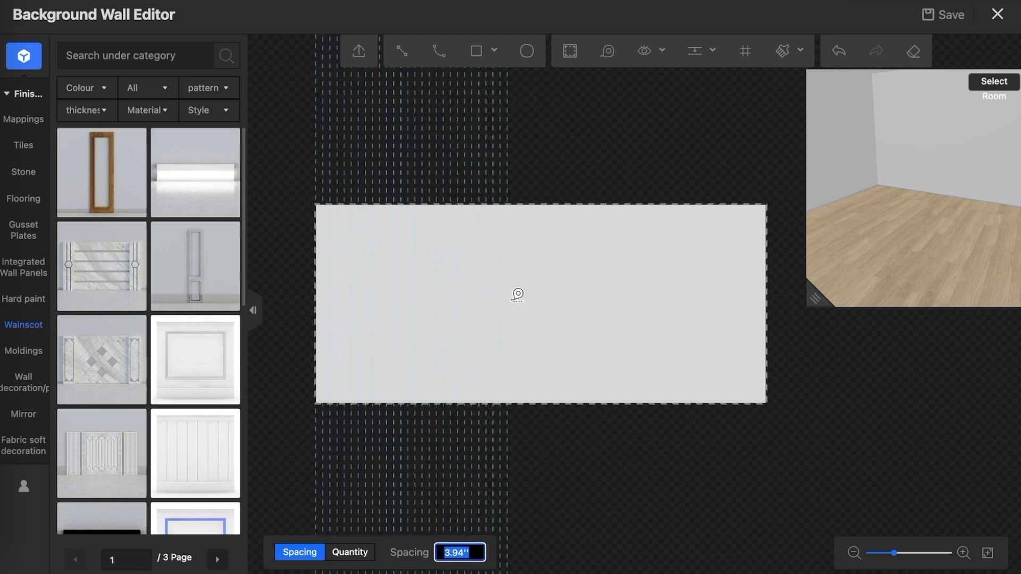
text(6)
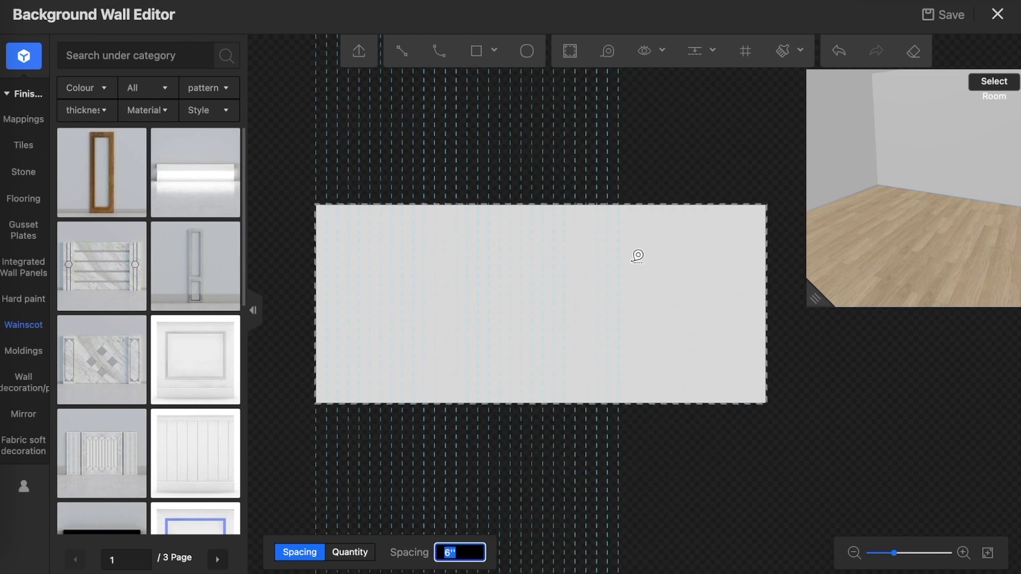
click(358, 554)
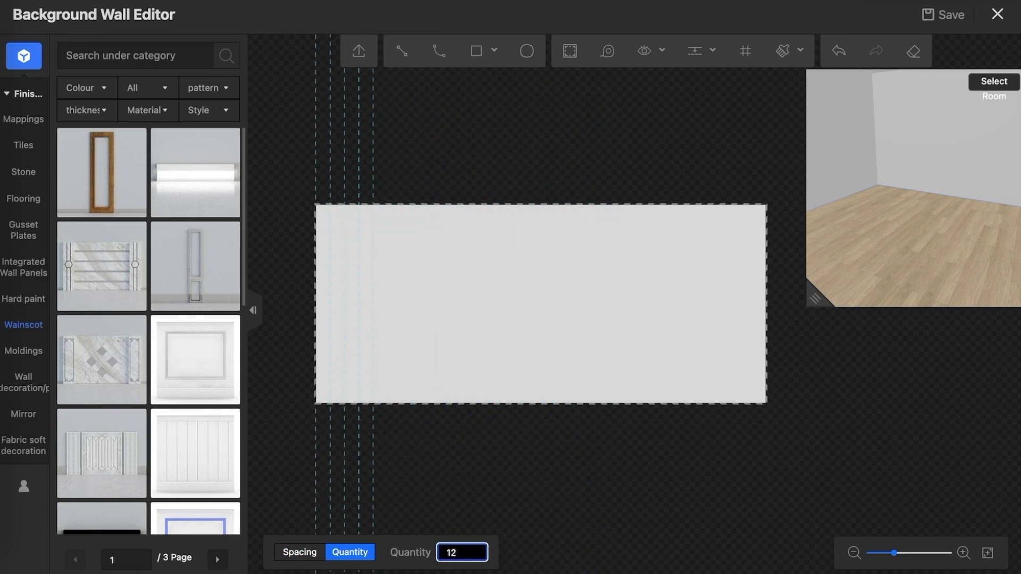
text(12)
key(Return)
click(771, 202)
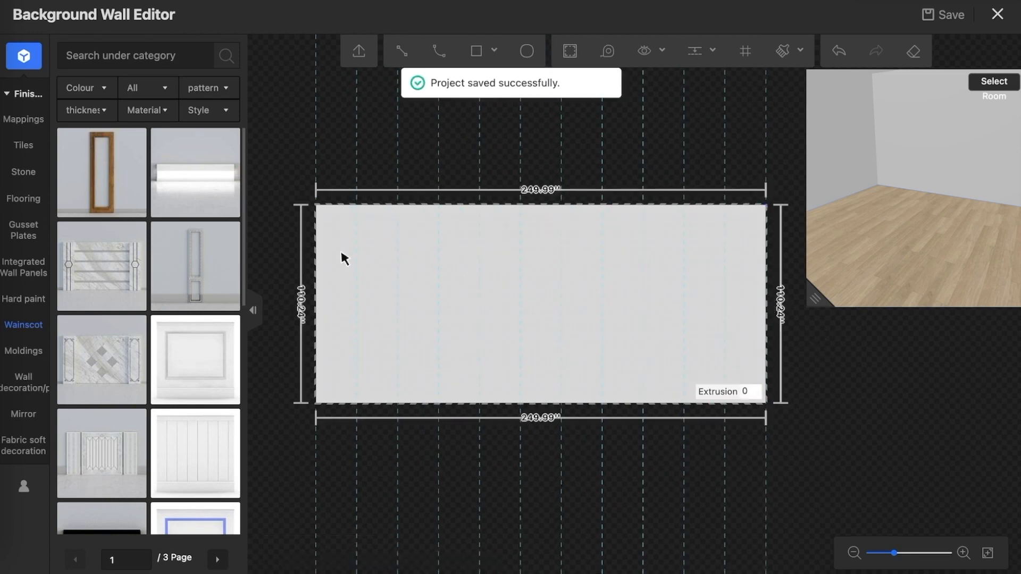
- Draw a full-height rectangle about 22.73 in wide from the wall's top-left corner to the bottom of the next guide line
scroll(309, 246, down, 2)
scroll(310, 243, up, 5)
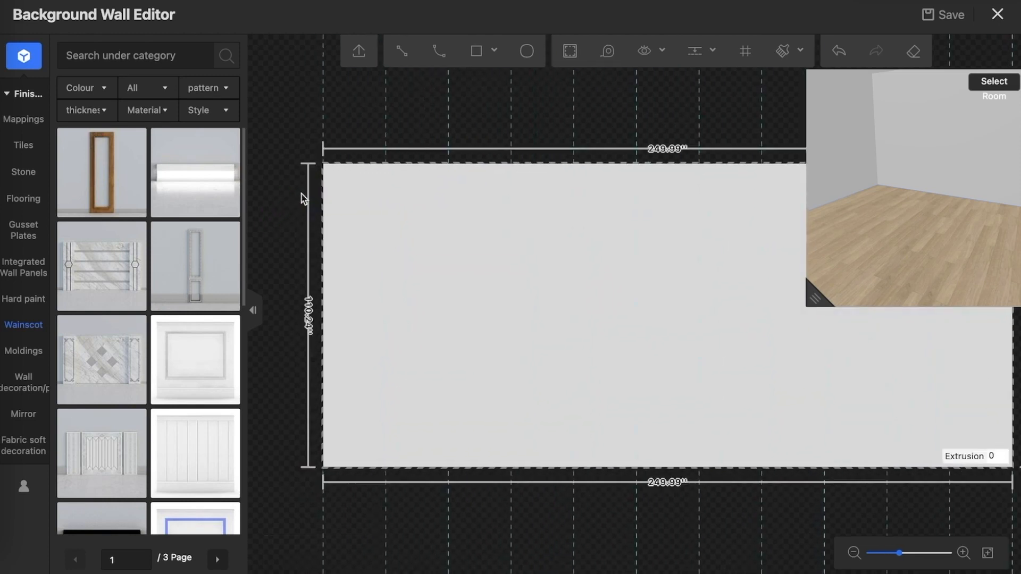
mouse_move(476, 57)
click(477, 83)
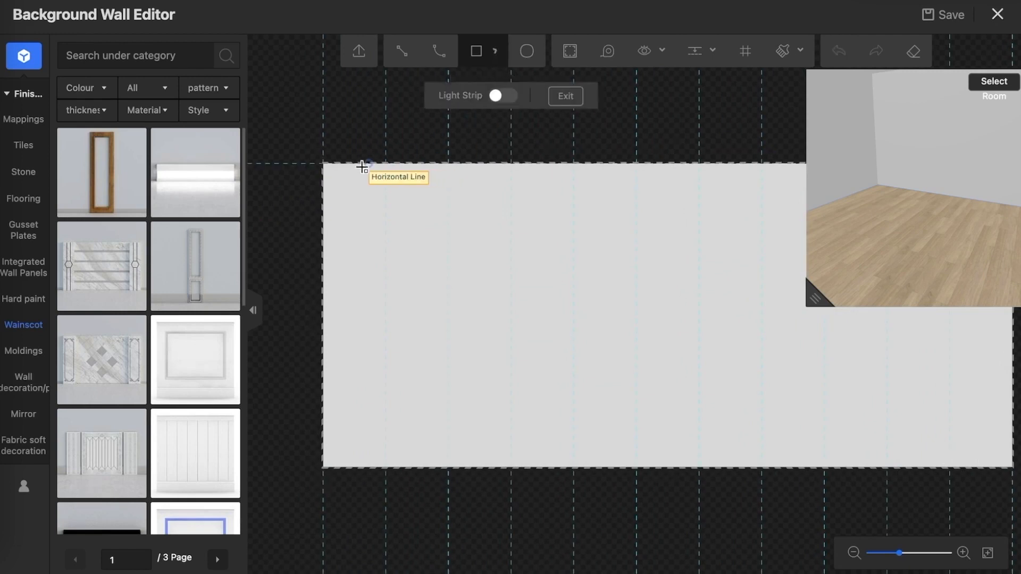
click(323, 162)
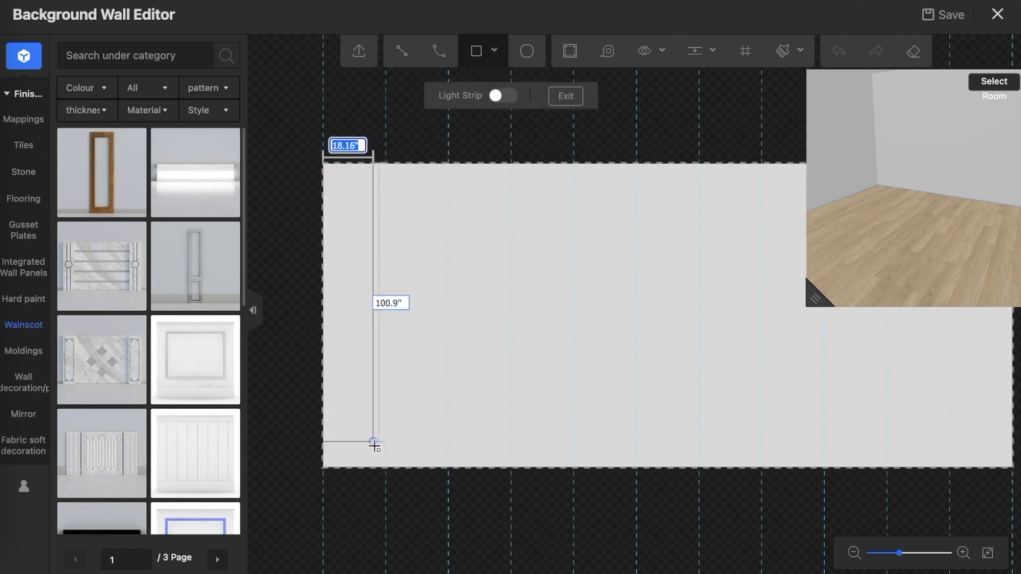
click(384, 468)
scroll(326, 238, down, 2)
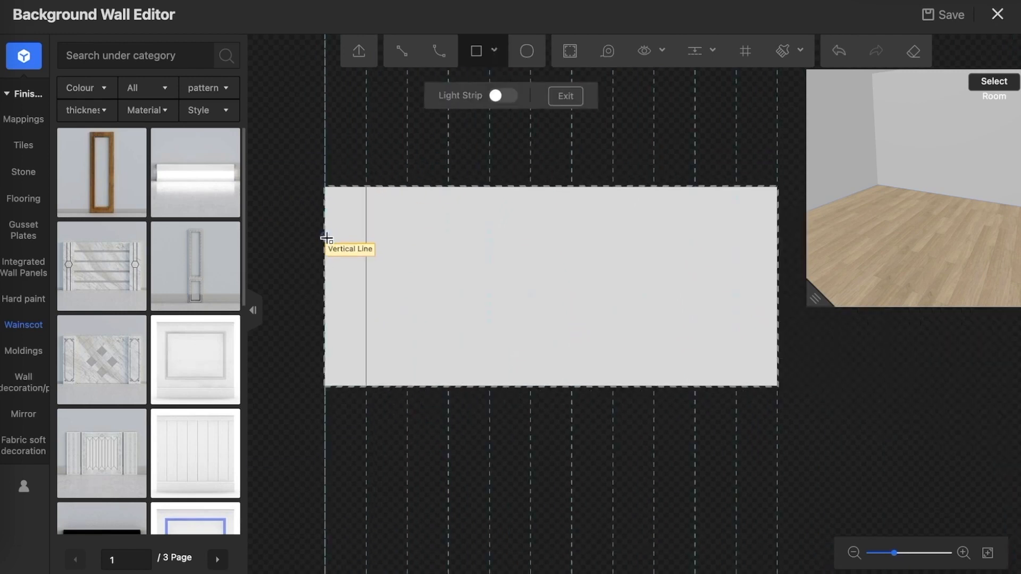
- Offset the full-height rectangle at the wall's left end inward by 3 in
scroll(326, 238, up, 2)
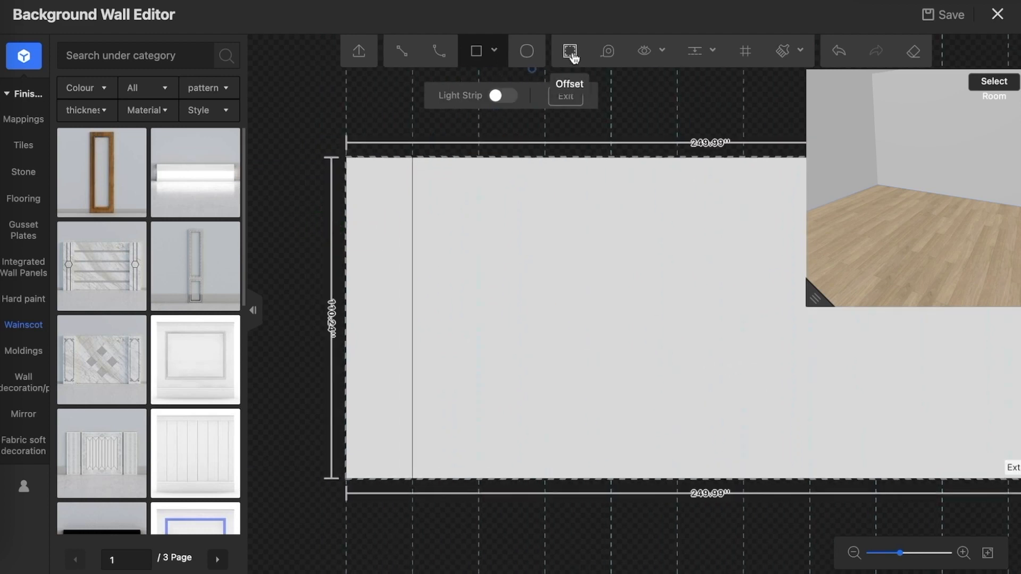
click(571, 52)
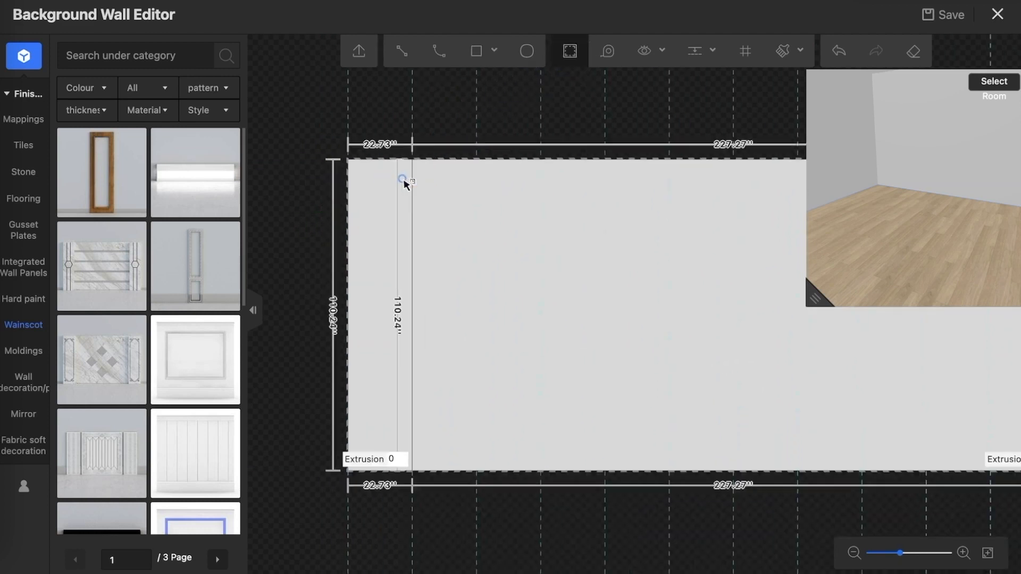
scroll(380, 173, down, 1)
scroll(383, 180, up, 2)
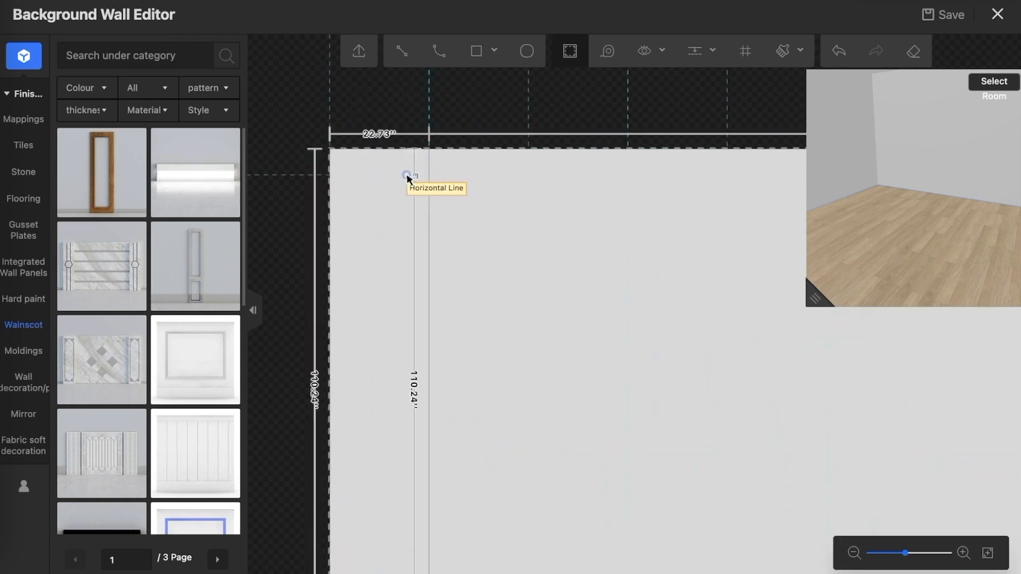
click(397, 178)
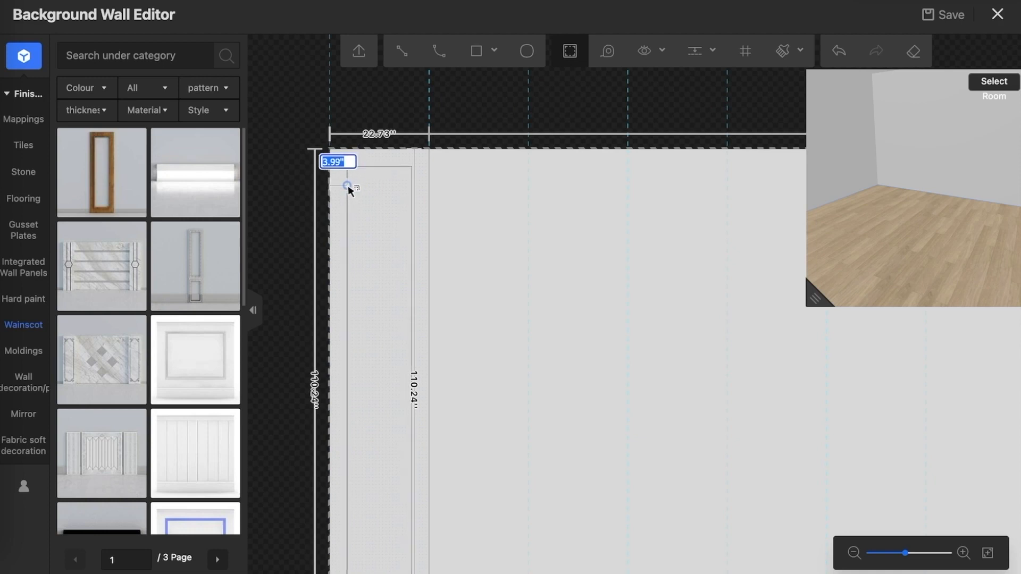
text(3)
key(Return)
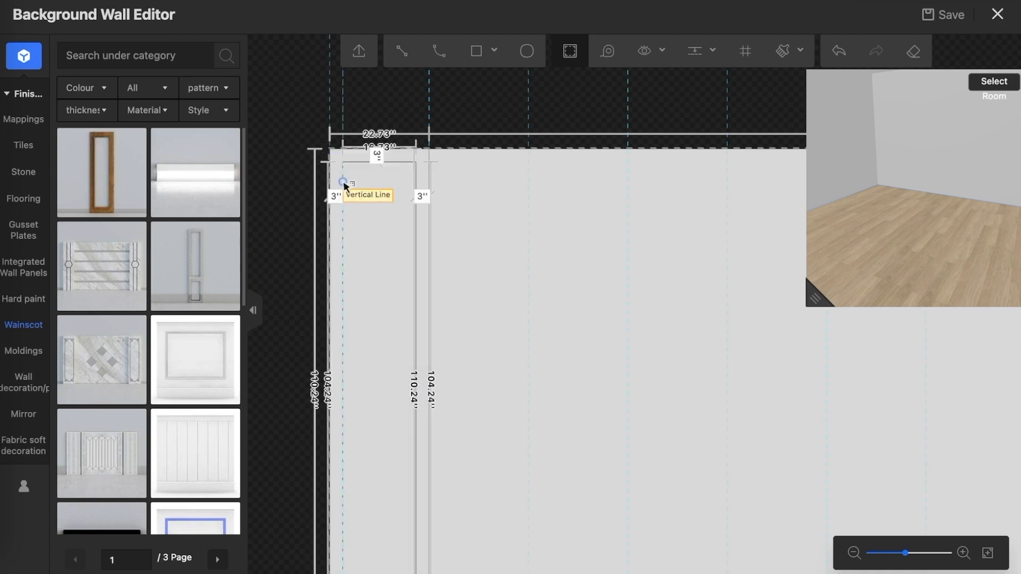
scroll(351, 194, up, 1)
scroll(354, 202, down, 1)
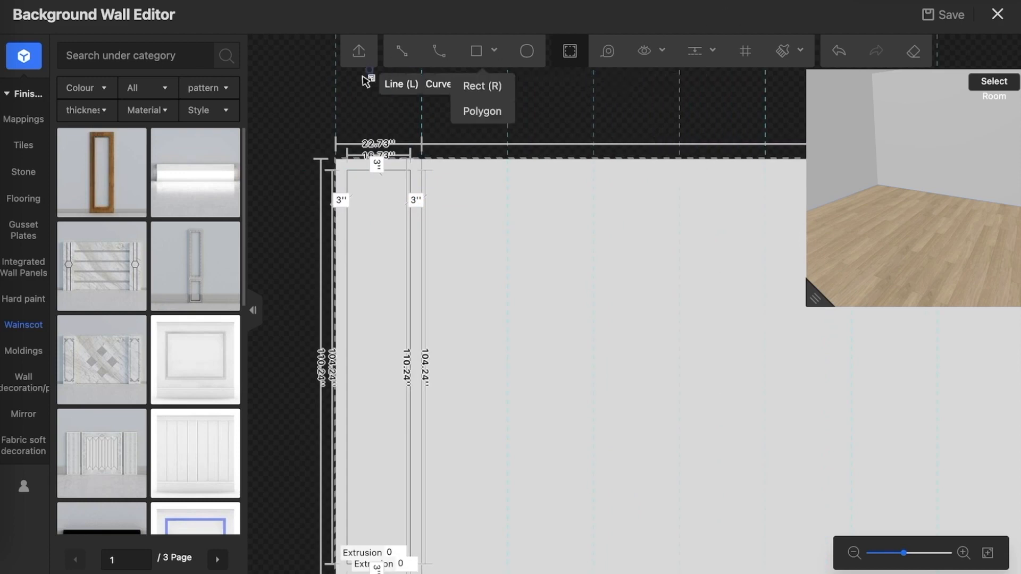
key(Escape)
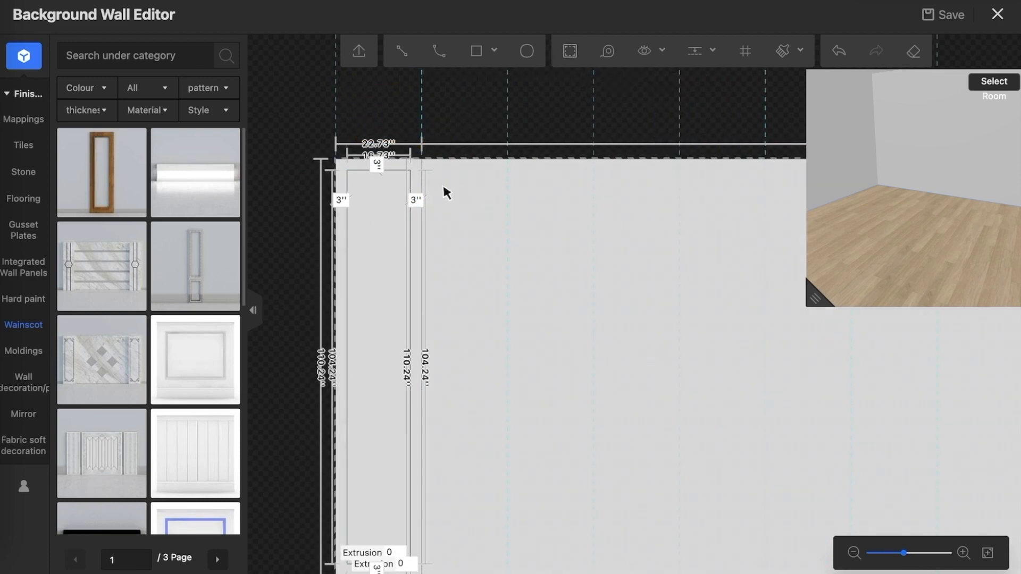
- Hide the line length dimensions while keeping line spacing and extrusion displayed
scroll(467, 132, up, 2)
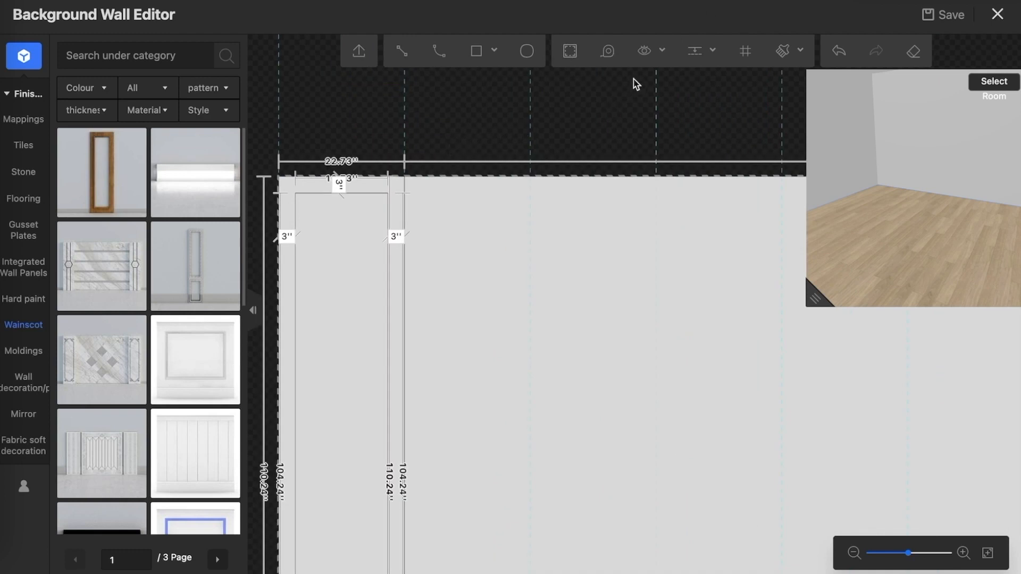
click(646, 54)
click(619, 139)
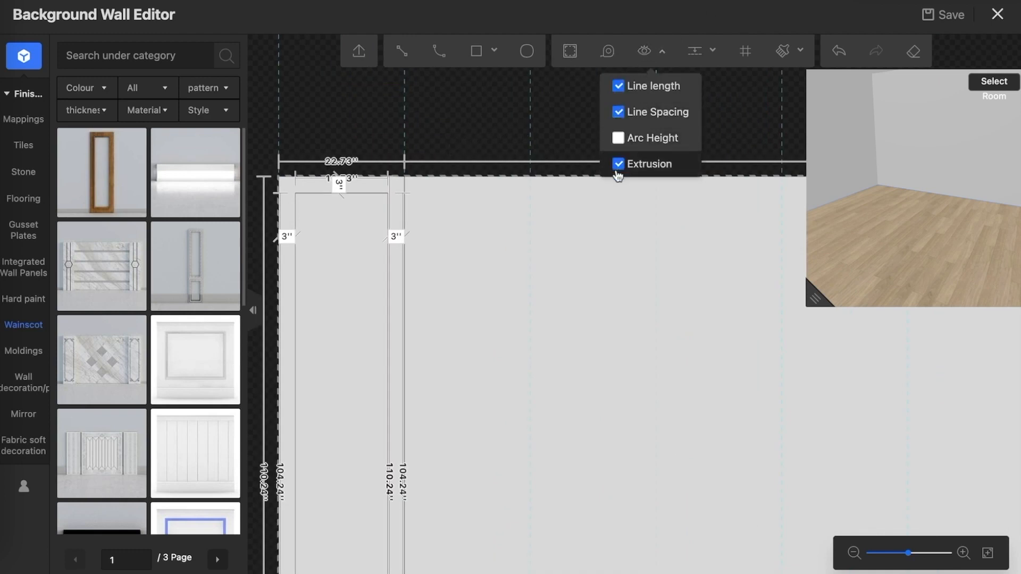
click(617, 164)
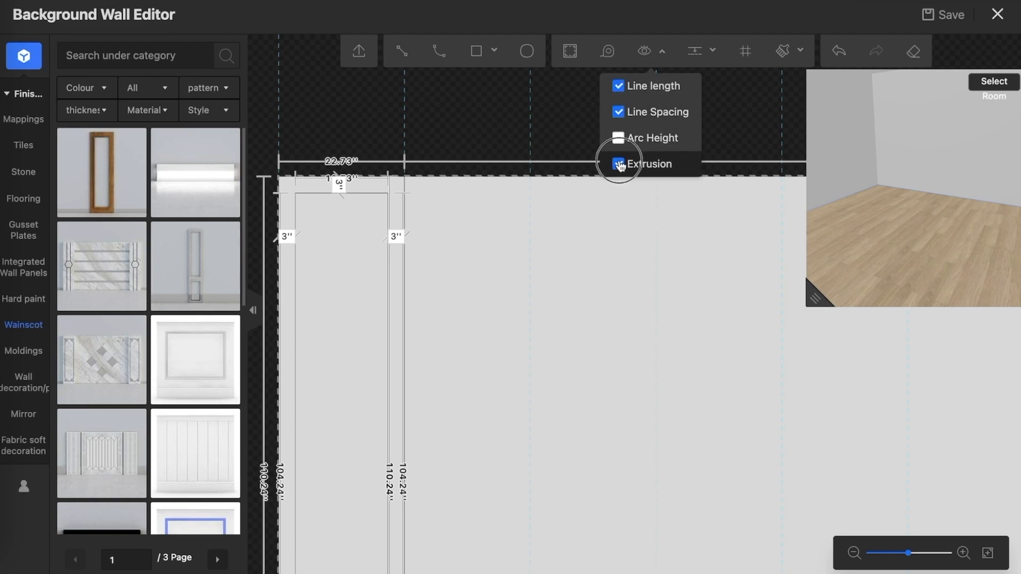
click(618, 113)
click(618, 86)
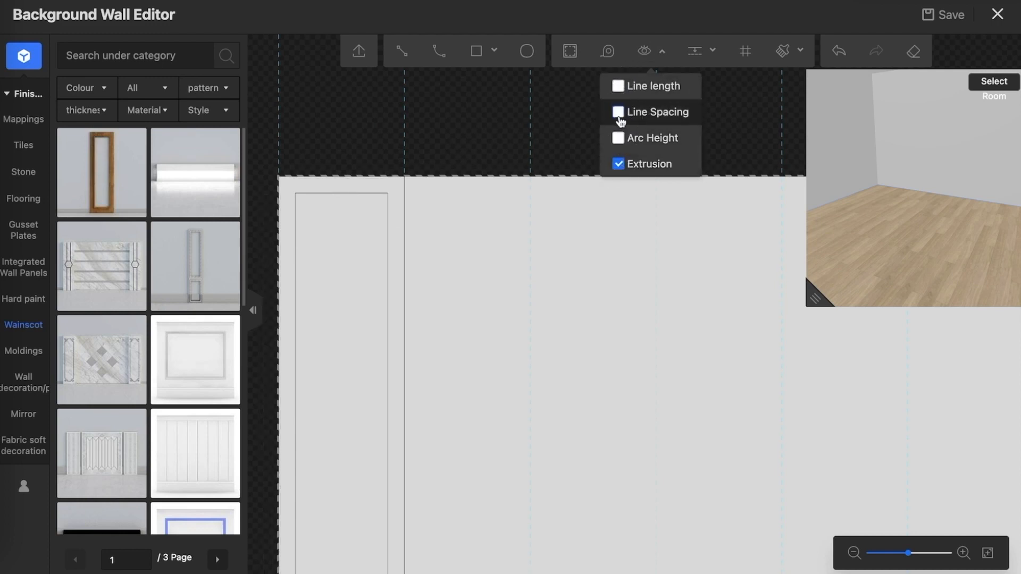
click(618, 112)
mouse_move(643, 58)
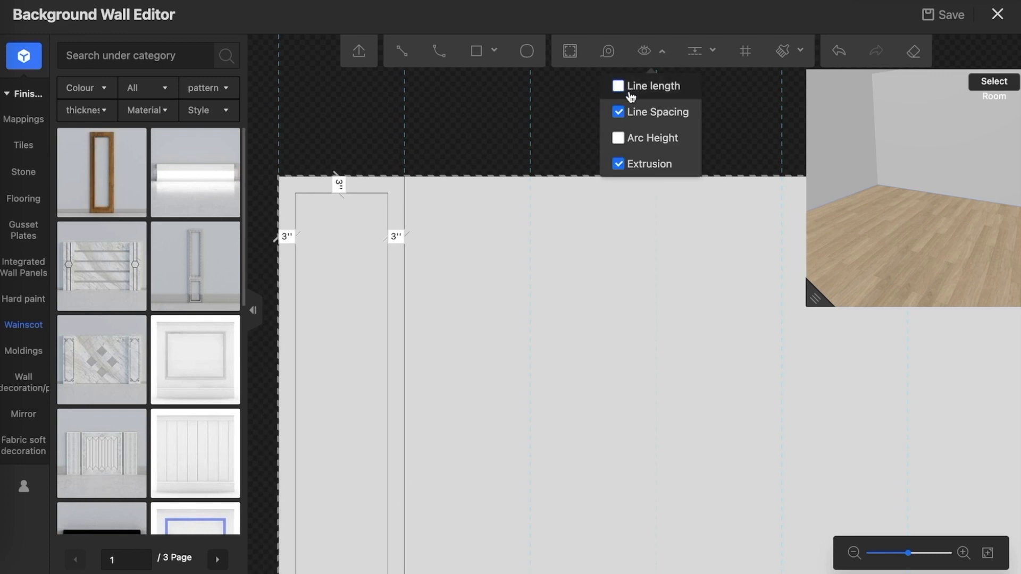
- Set the extrusion of the outer frame around the inset panel to 6 in
scroll(519, 130, up, 5)
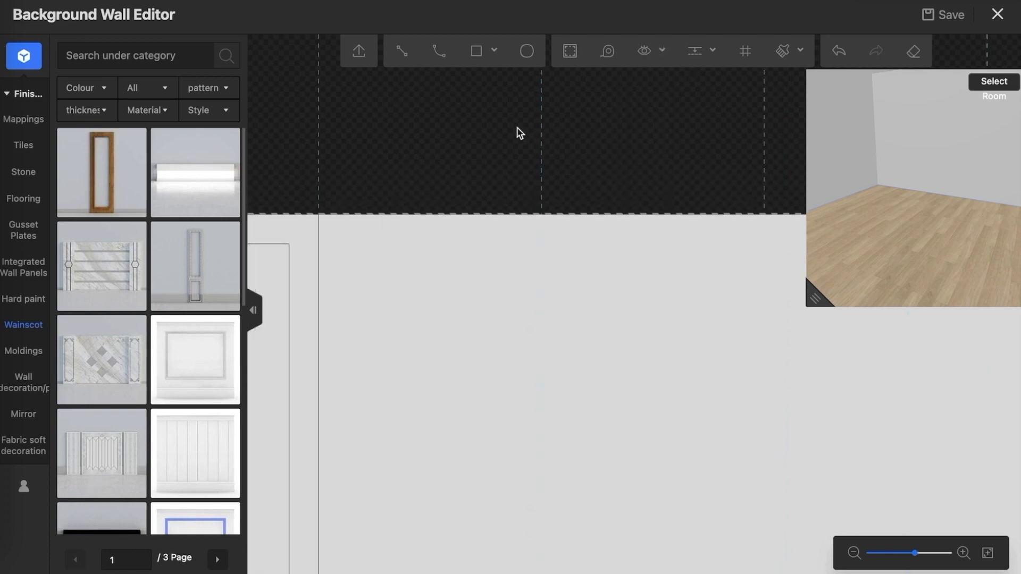
scroll(514, 142, down, 5)
scroll(515, 147, down, 3)
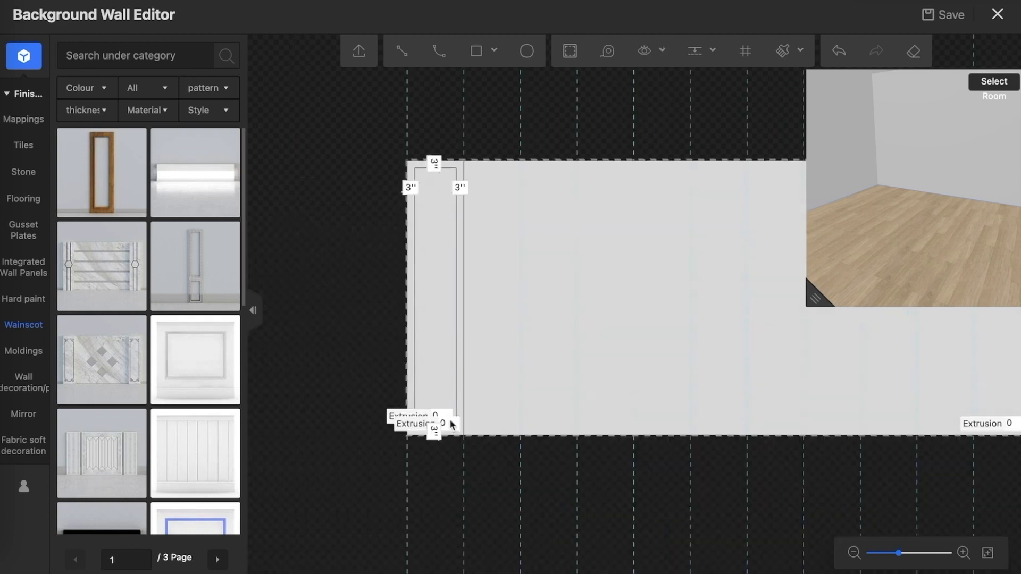
scroll(462, 420, up, 2)
click(419, 451)
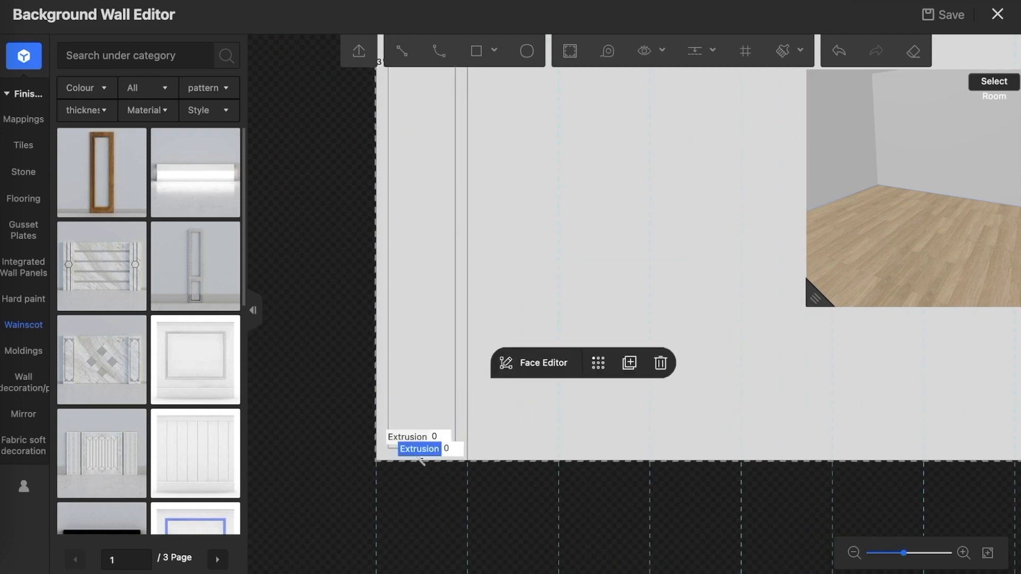
scroll(449, 460, up, 2)
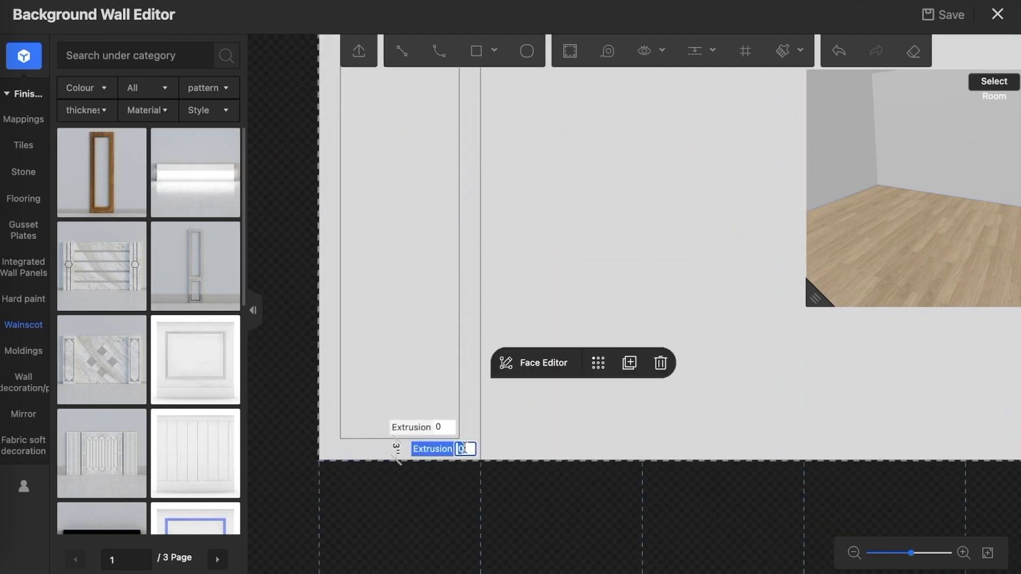
text(6)
key(Return)
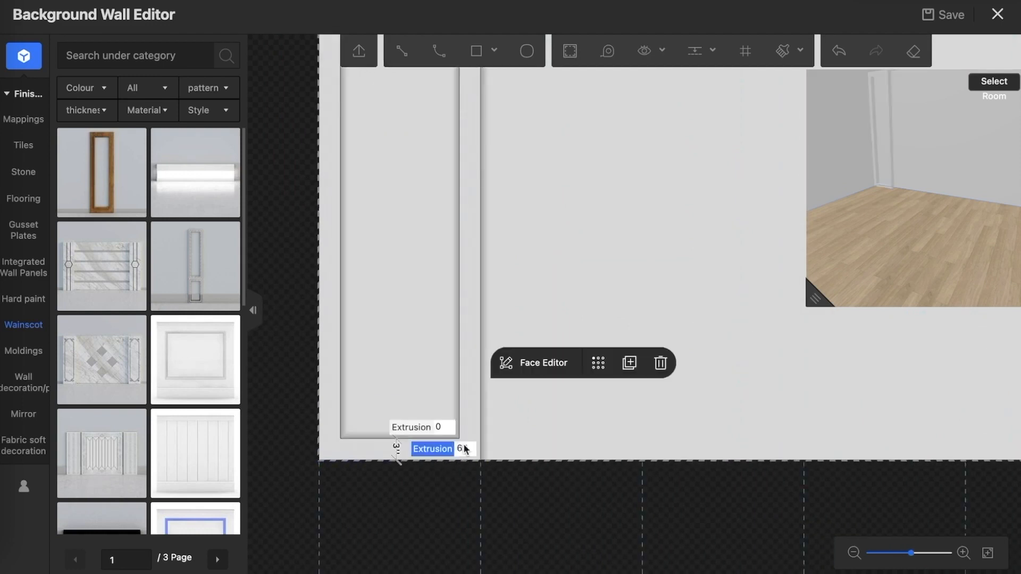
click(506, 485)
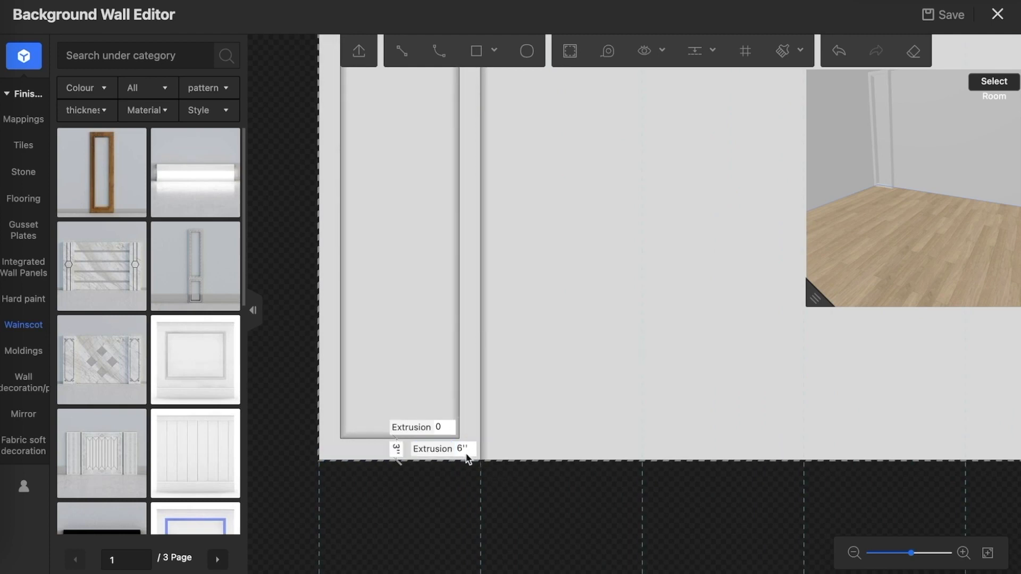
scroll(481, 462, down, 3)
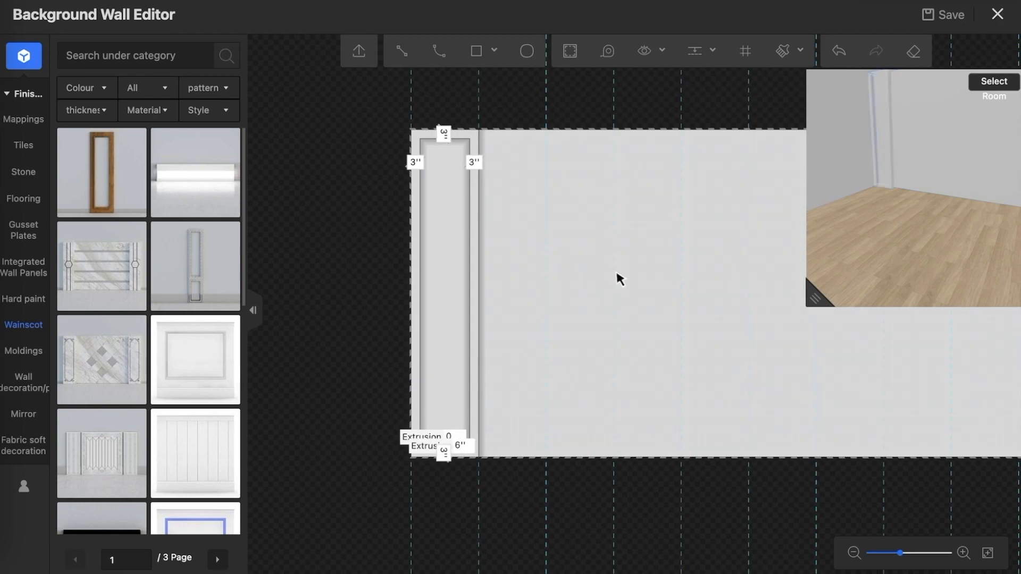
click(354, 215)
drag(360, 216, 305, 224)
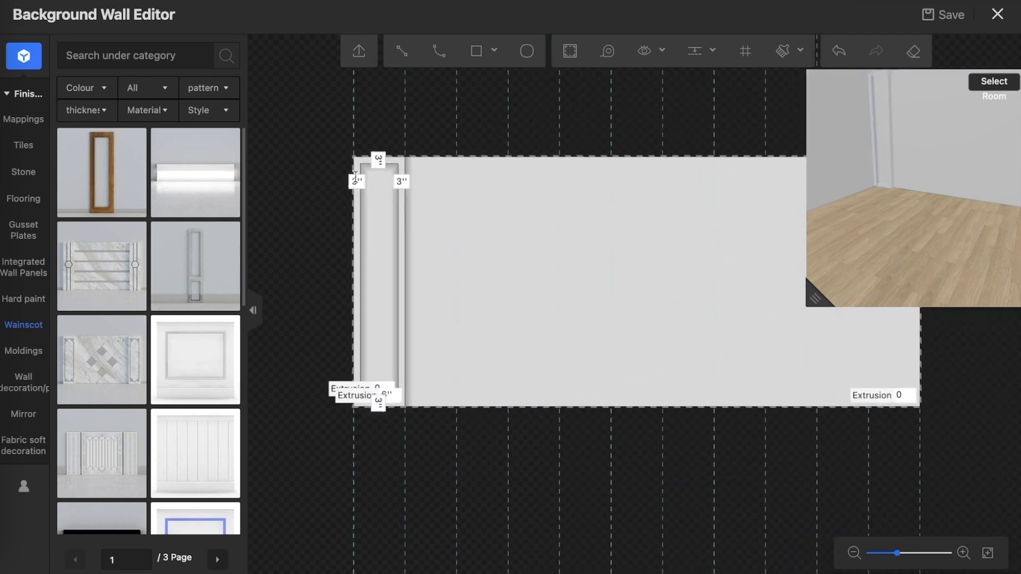
scroll(376, 184, down, 1)
scroll(402, 171, up, 3)
scroll(402, 171, down, 4)
scroll(398, 170, up, 5)
scroll(401, 159, up, 2)
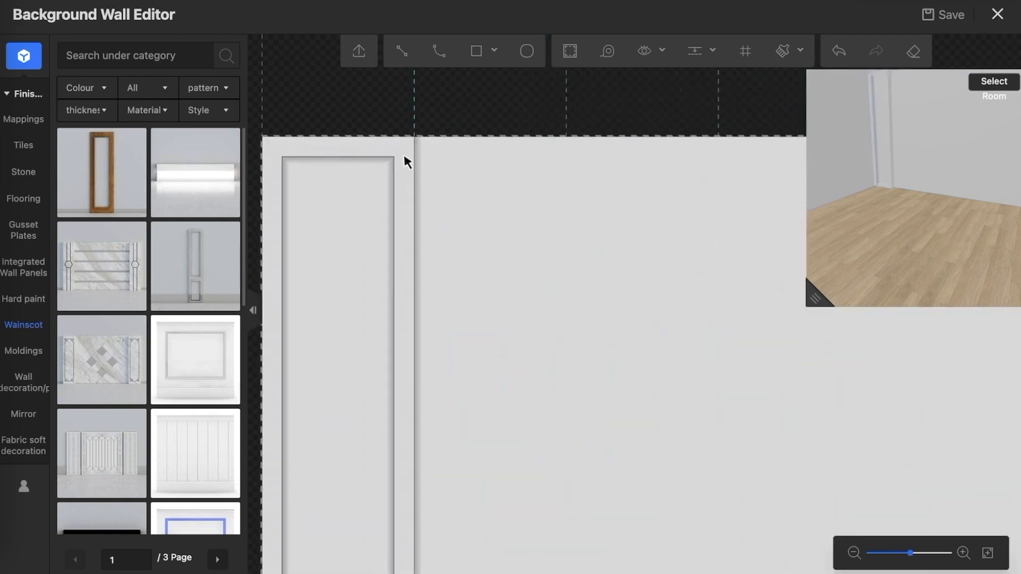
click(404, 153)
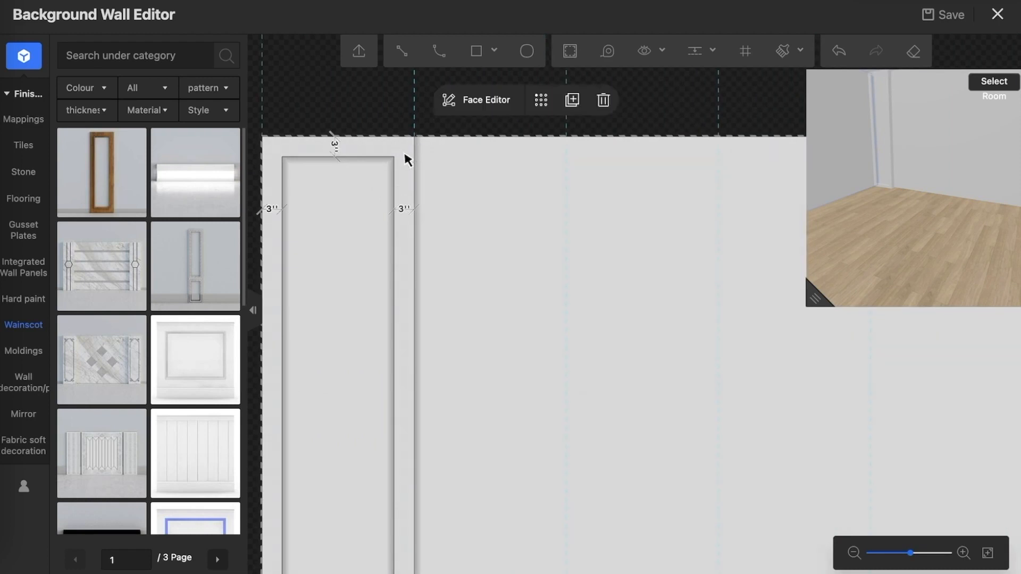
scroll(429, 171, down, 2)
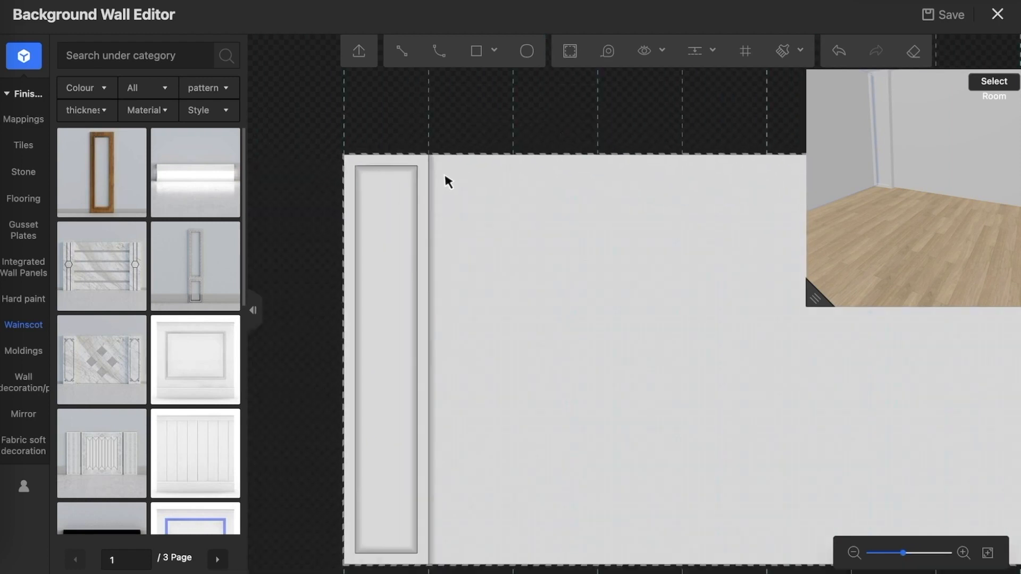
drag(328, 131, 312, 67)
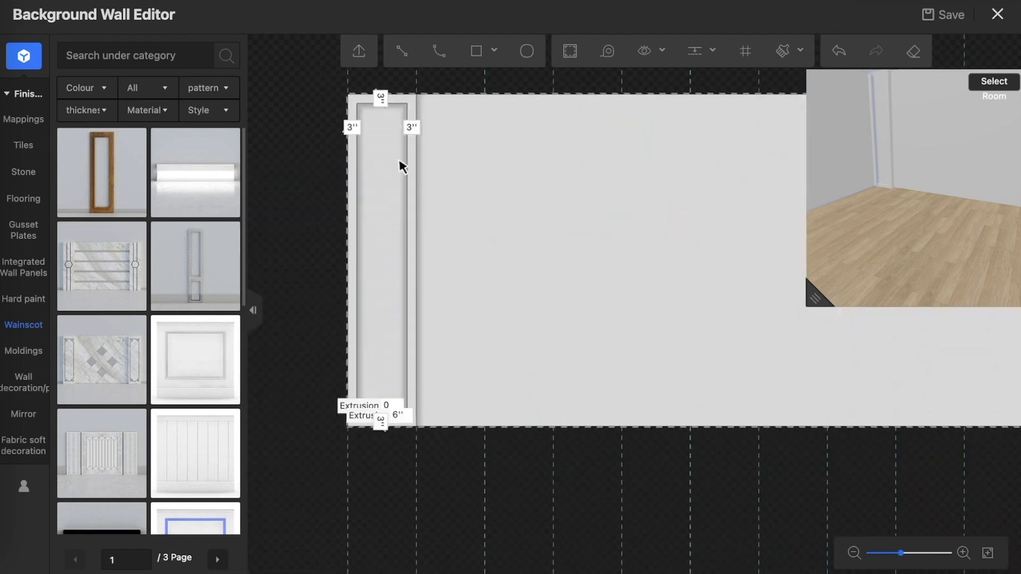
scroll(399, 162, up, 2)
scroll(419, 187, up, 2)
click(420, 190)
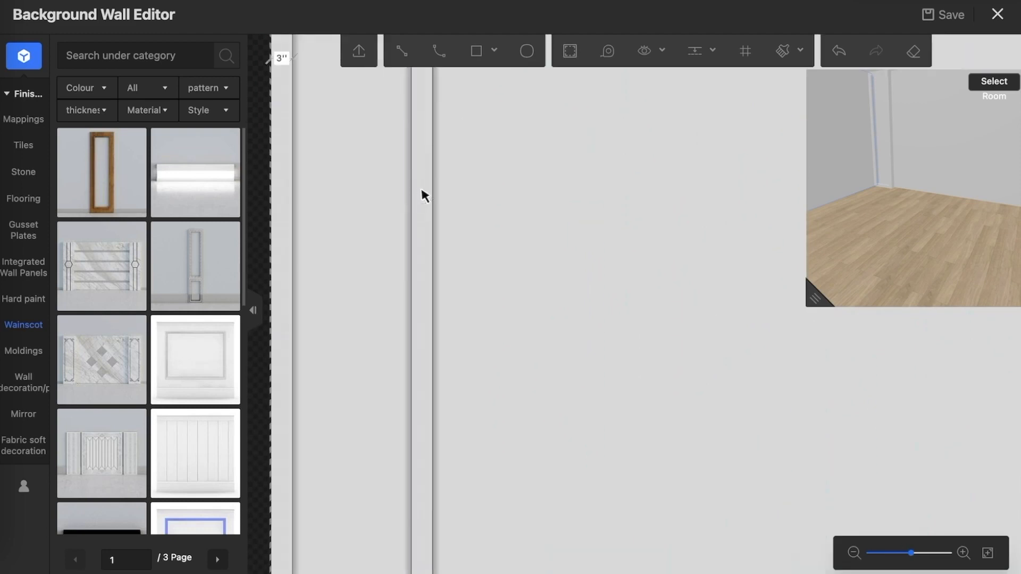
scroll(419, 214, down, 2)
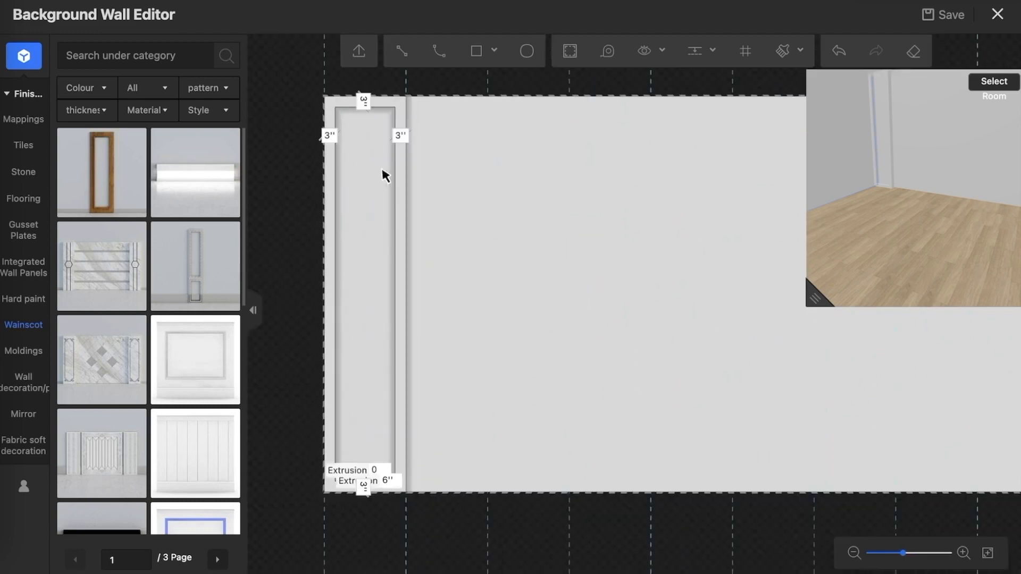
- Select the frame and its inner panel together and array them to the wall's right edge with 0 in X and Y spacing
click(349, 143)
click(304, 94)
drag(302, 88, 431, 539)
click(302, 92)
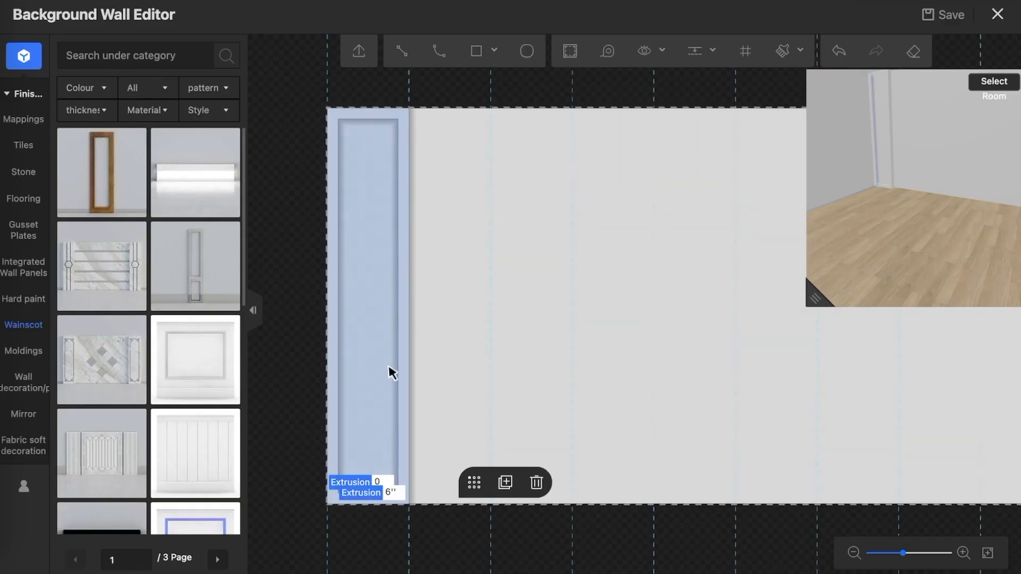
click(474, 482)
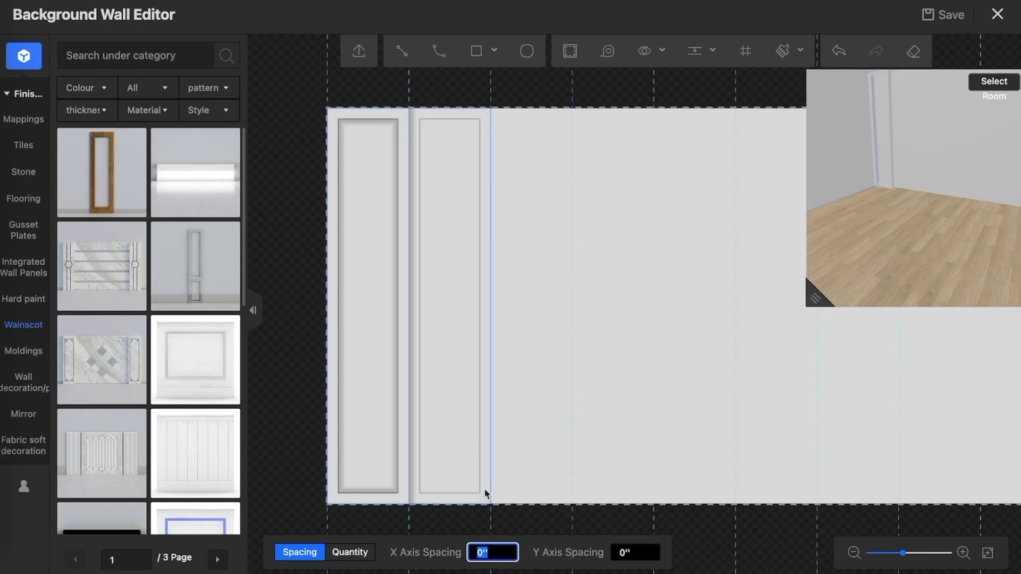
scroll(483, 486, up, 8)
scroll(321, 428, down, 8)
scroll(319, 428, down, 5)
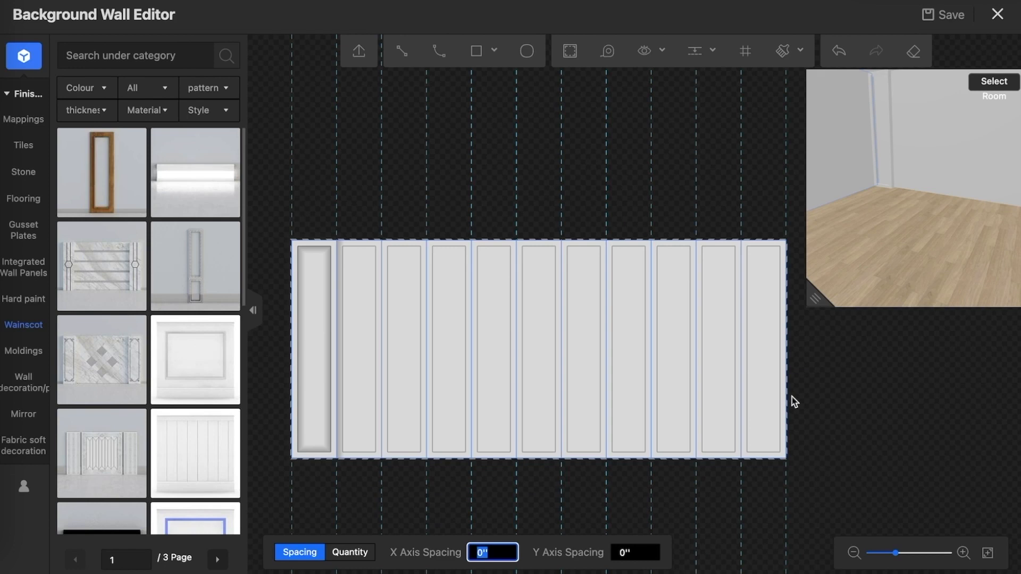
click(792, 397)
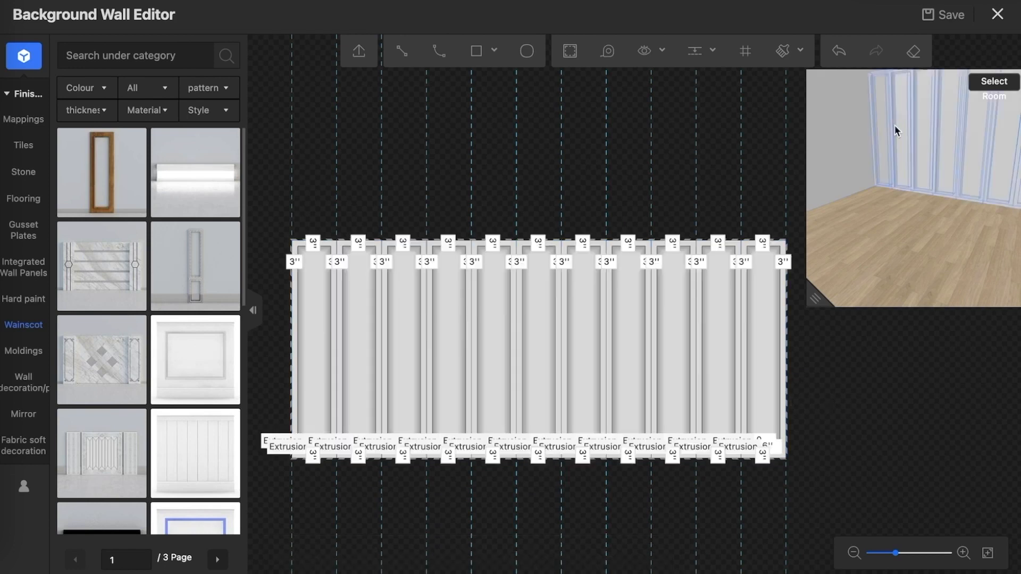
- Enlarge the 3D preview, examine the panelled wall from the front, and shrink the preview again
drag(815, 298, 440, 461)
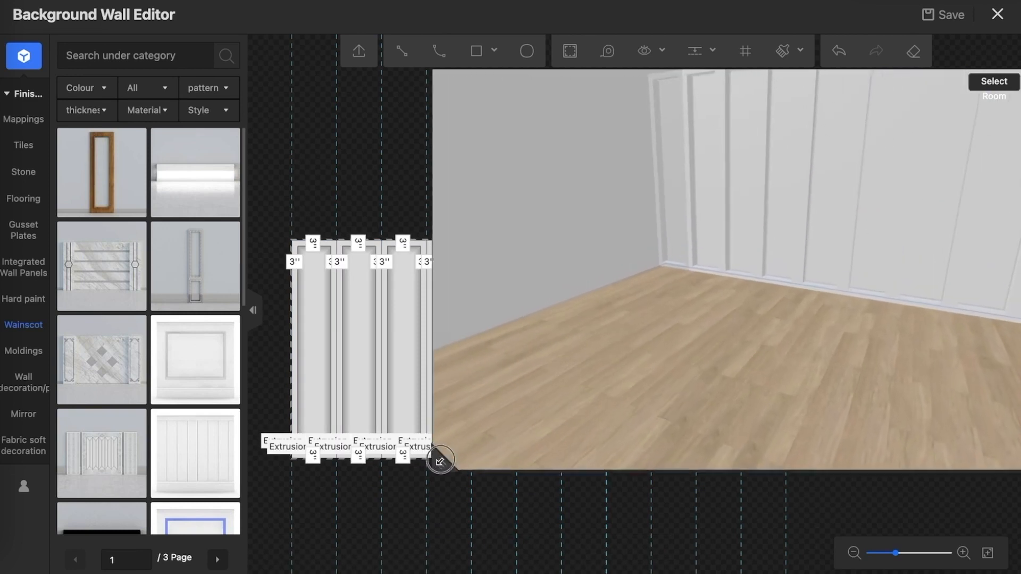
drag(756, 285, 786, 276)
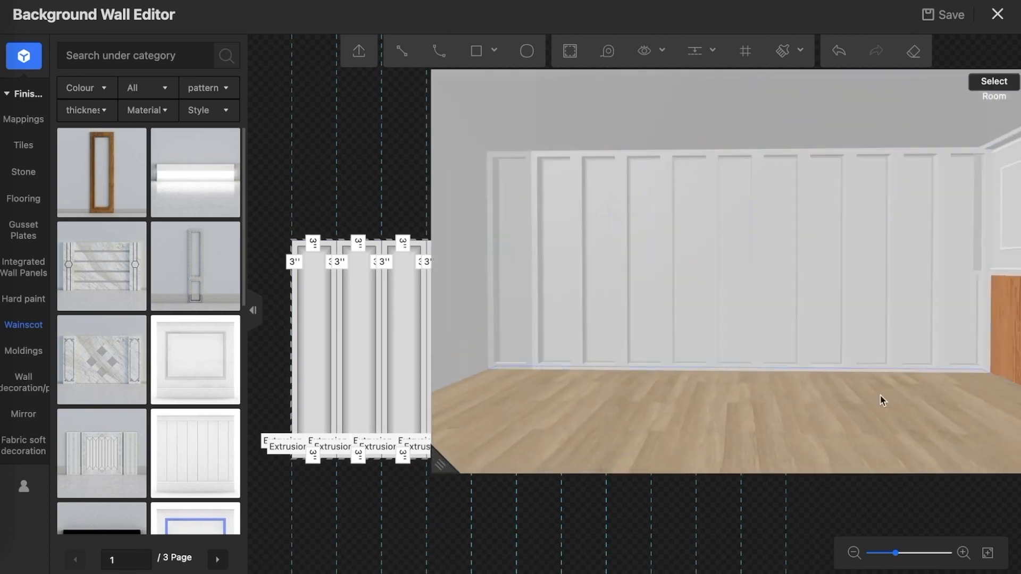
mouse_move(748, 400)
mouse_down()
mouse_move(754, 394)
mouse_move(700, 395)
mouse_move(733, 412)
mouse_up()
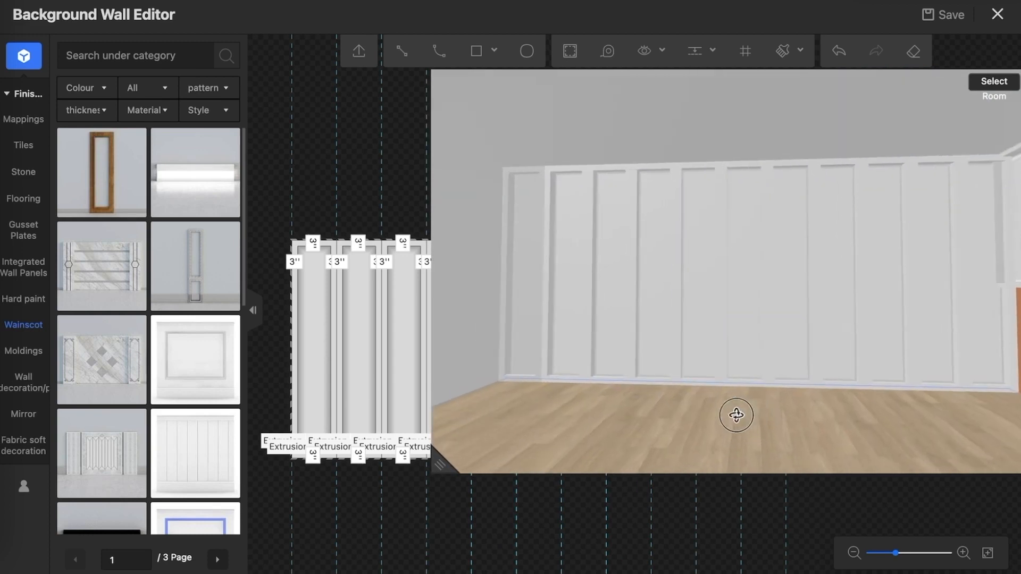
drag(441, 468, 829, 246)
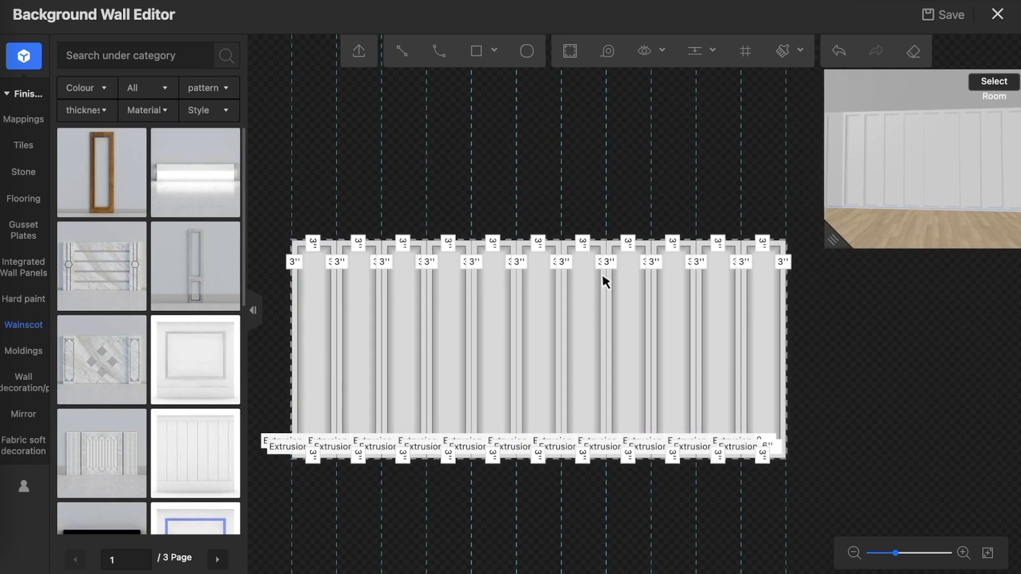
scroll(735, 219, up, 4)
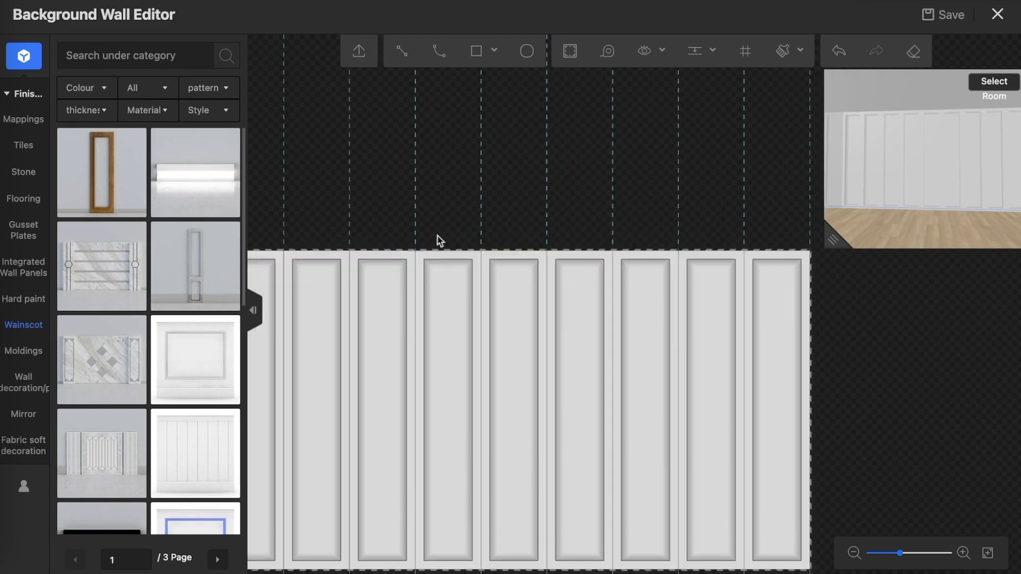
- Select the top edge line of the inset panel at the wall's left end
scroll(814, 186, down, 4)
scroll(814, 187, down, 4)
scroll(505, 195, up, 9)
drag(451, 200, 308, 202)
scroll(343, 171, down, 3)
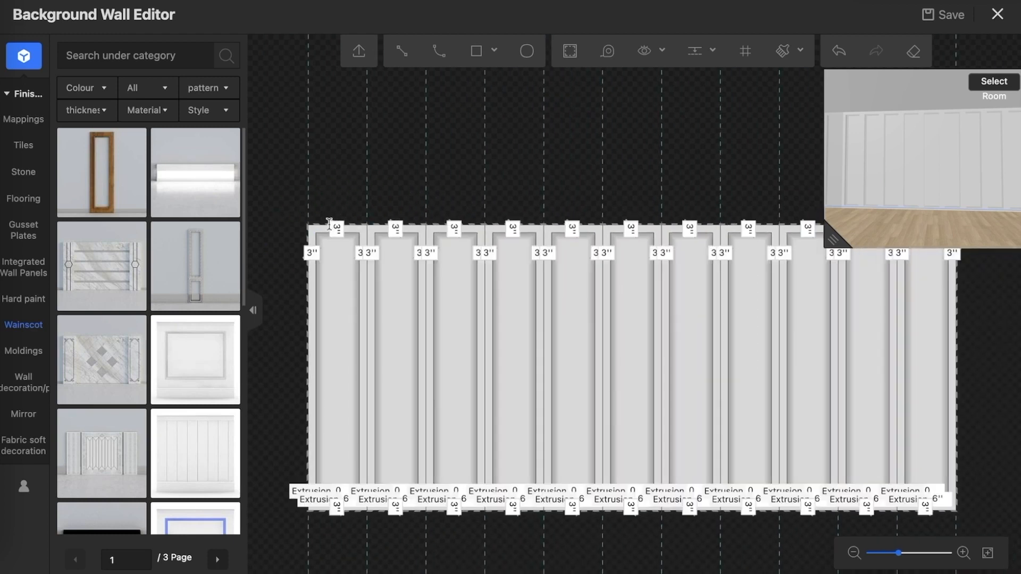
scroll(308, 234, up, 1)
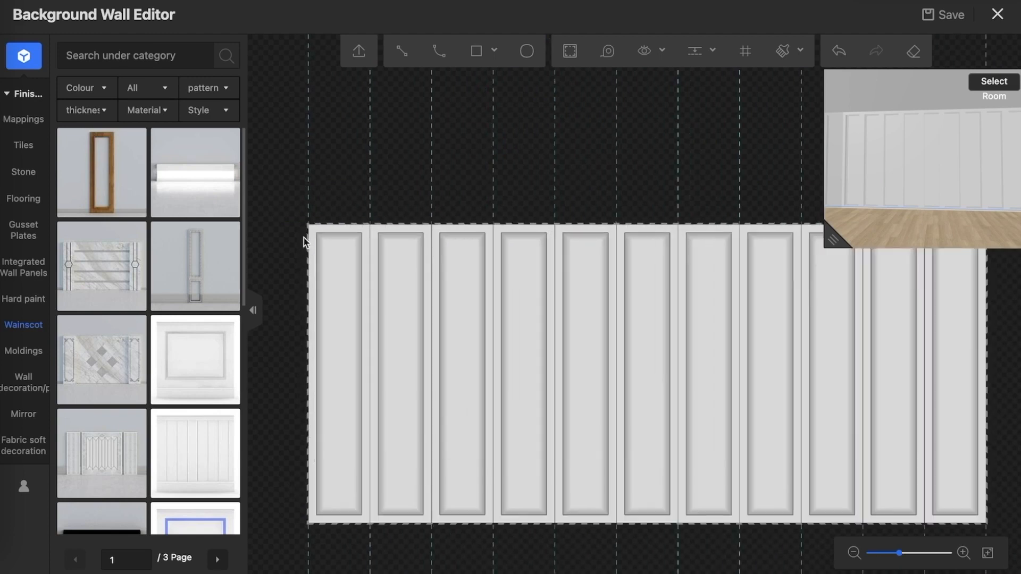
scroll(304, 241, up, 3)
click(420, 210)
scroll(380, 194, up, 1)
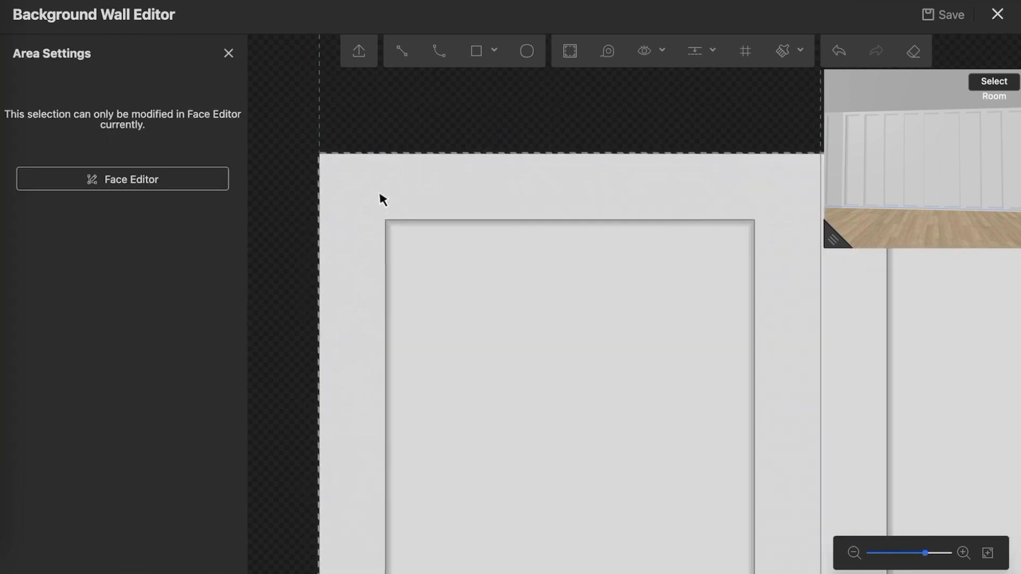
scroll(367, 196, down, 2)
click(412, 211)
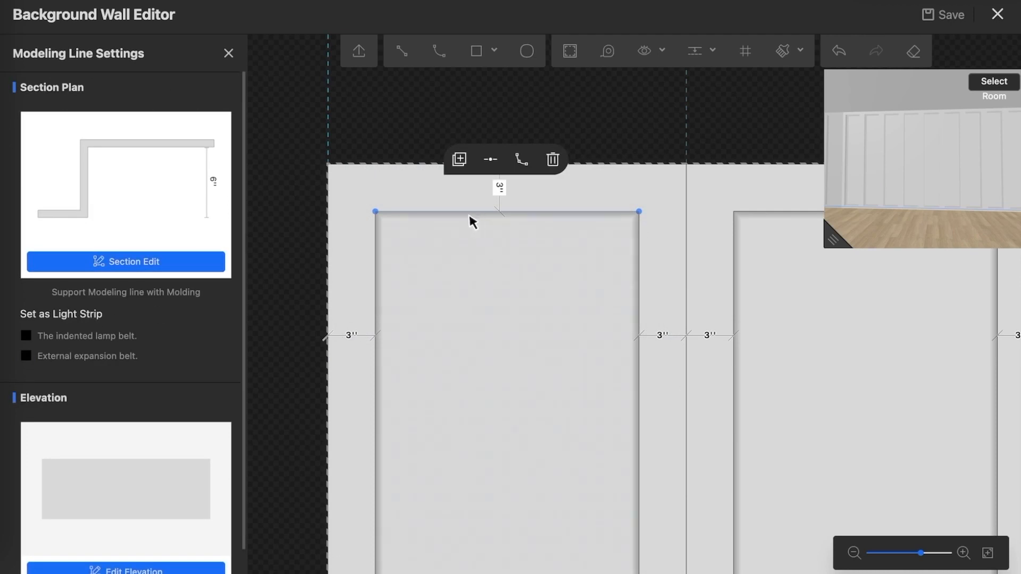
scroll(296, 183, down, 2)
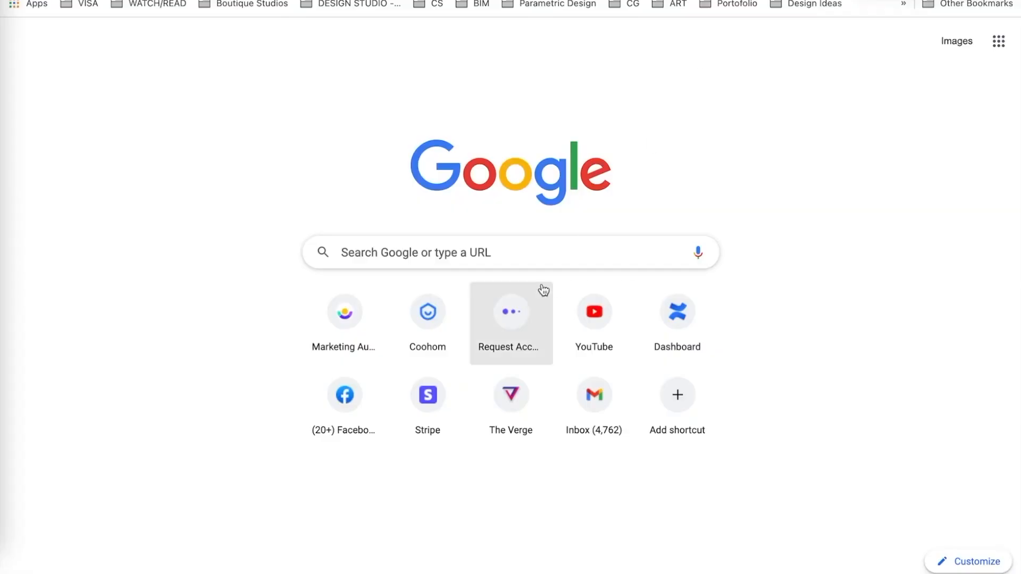
- Switch to the browser, search Google Images for "cove lighting at wall panels", and examine the first reference image
text(cove)
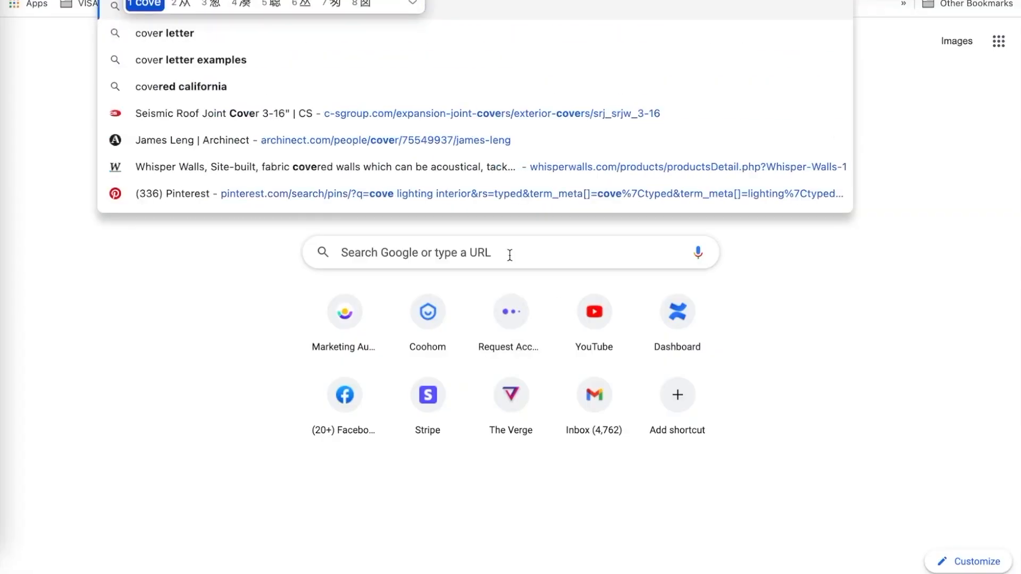
key(Escape)
click(509, 256)
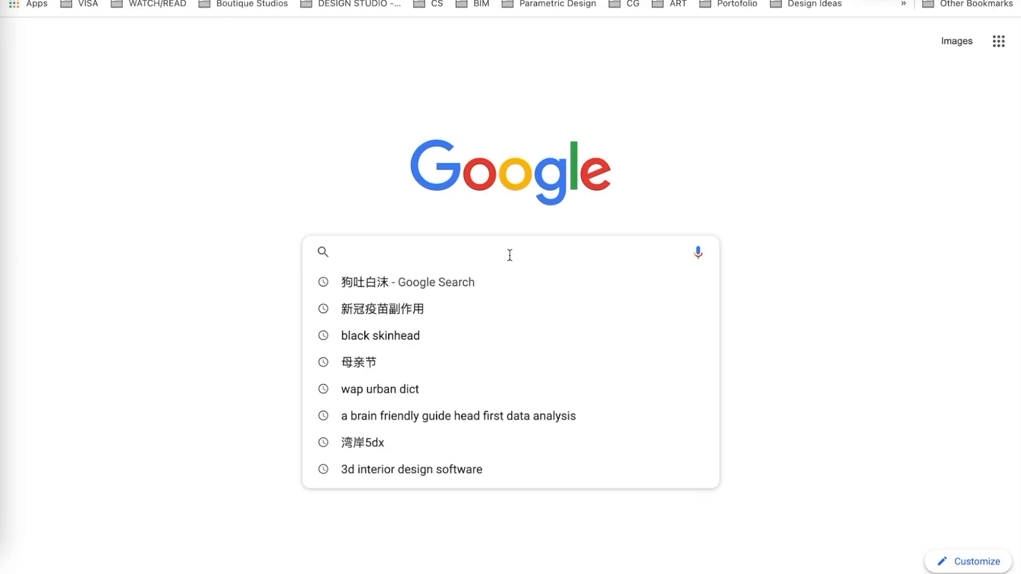
text(cove)
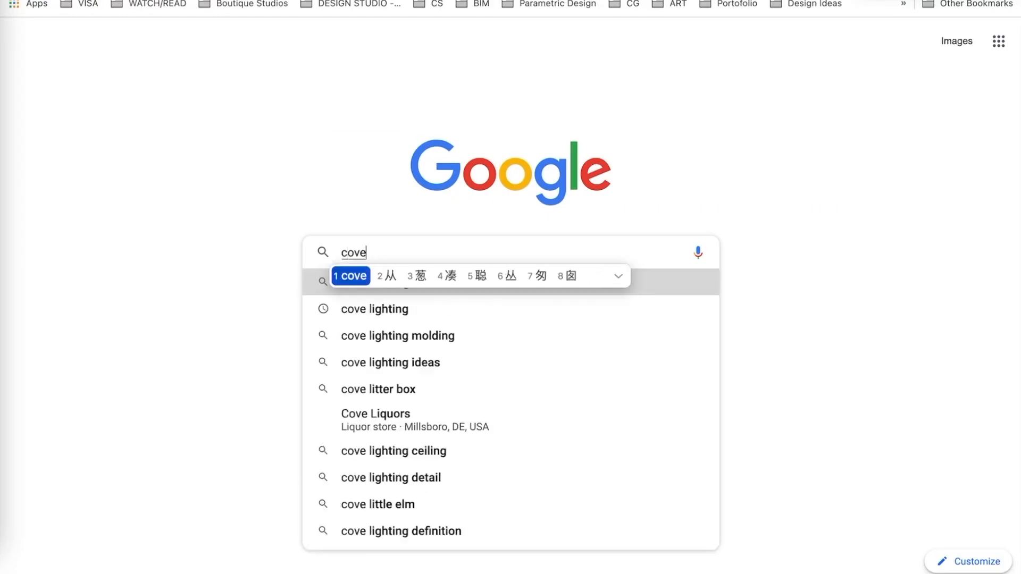
key(Return)
text(ligh)
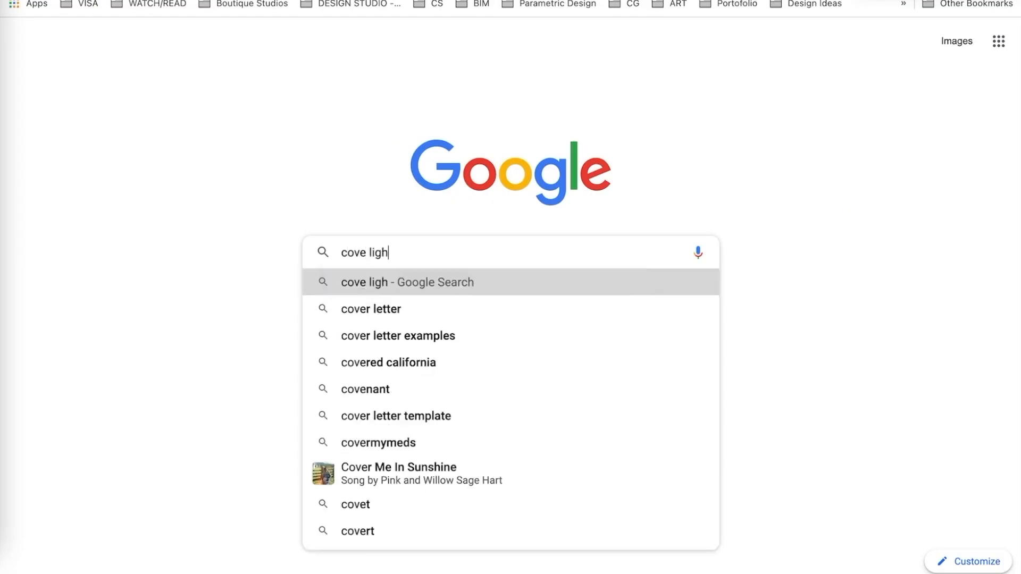
text(ting at wall panels)
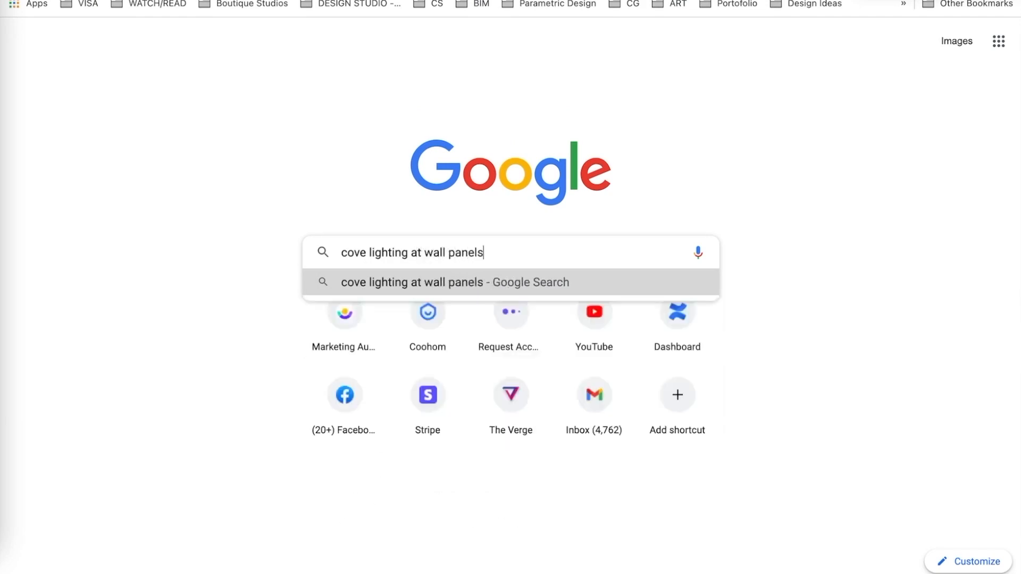
key(Return)
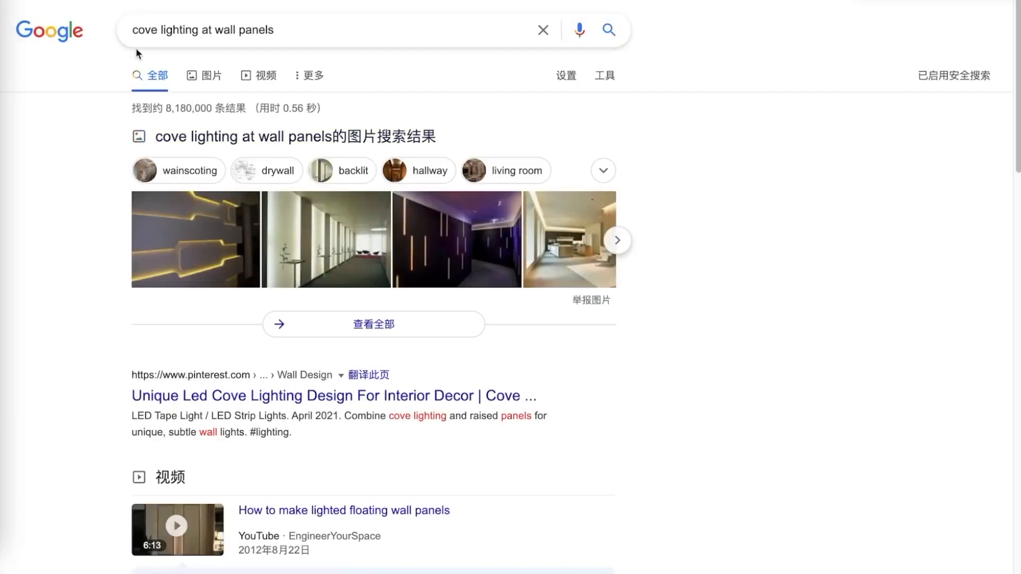
click(193, 72)
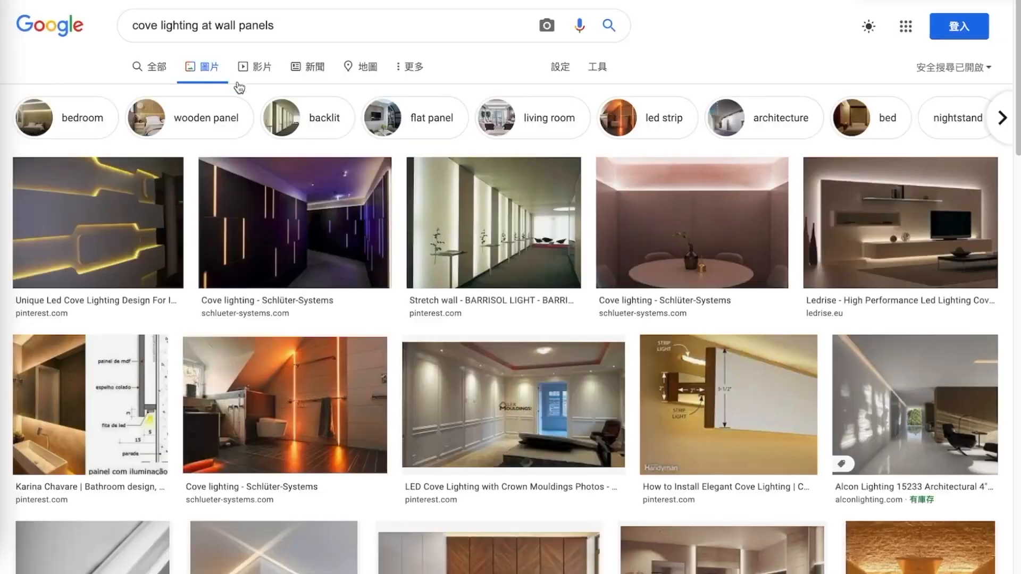
click(118, 239)
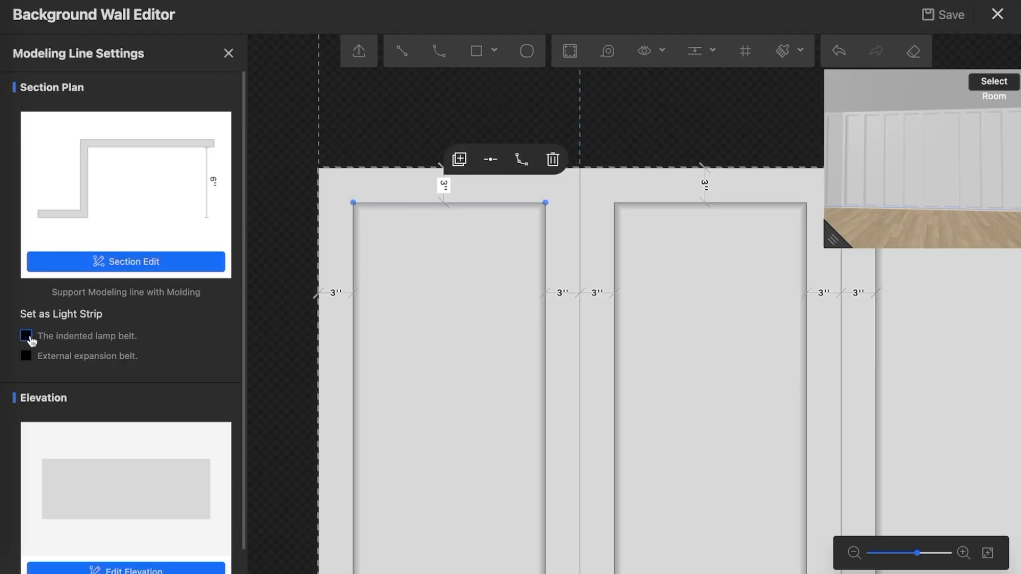
- Set the selected edge line as an indented lamp belt, trying the external expansion belt for comparison
click(27, 337)
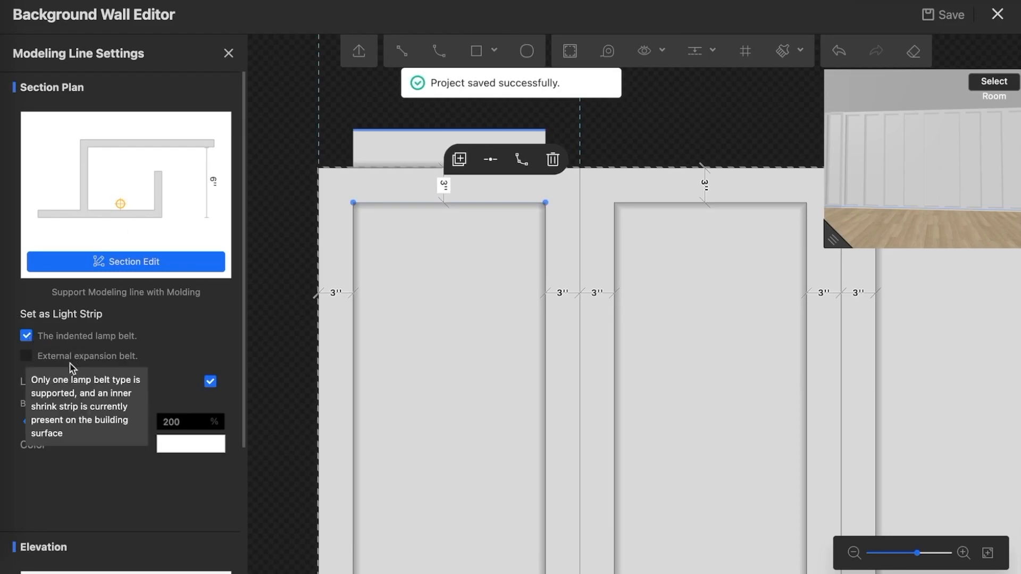
click(26, 357)
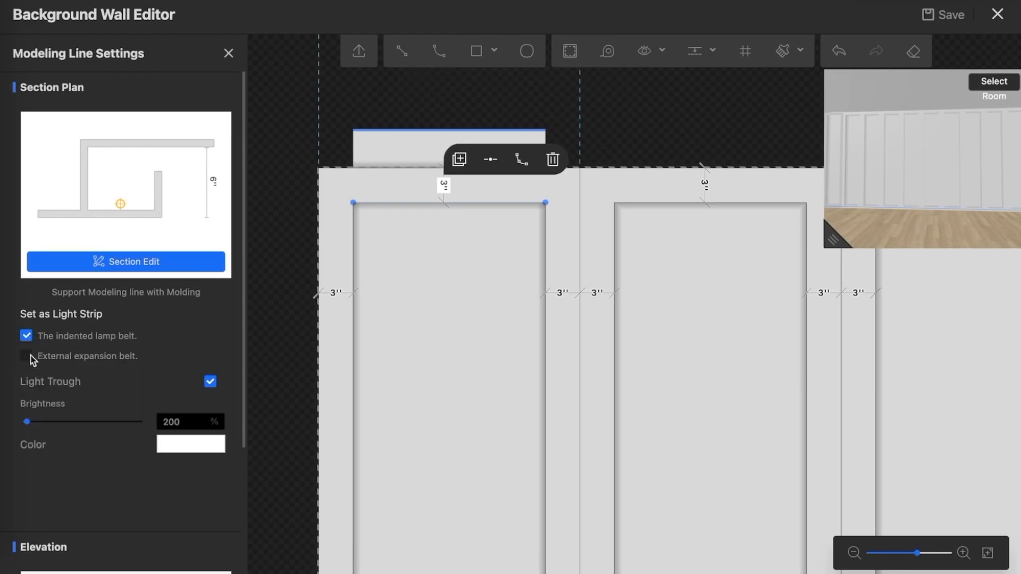
click(26, 336)
click(26, 357)
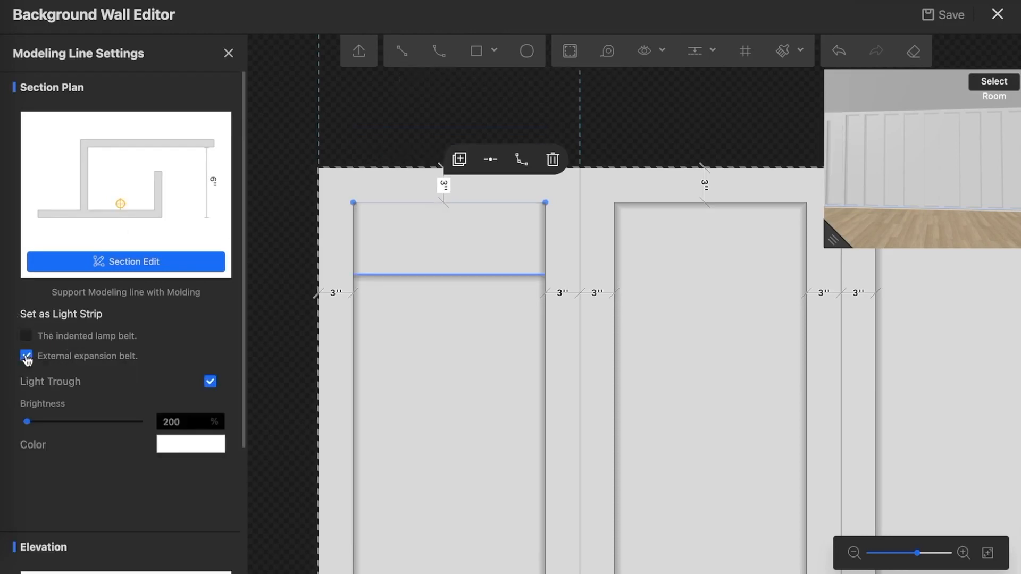
click(26, 356)
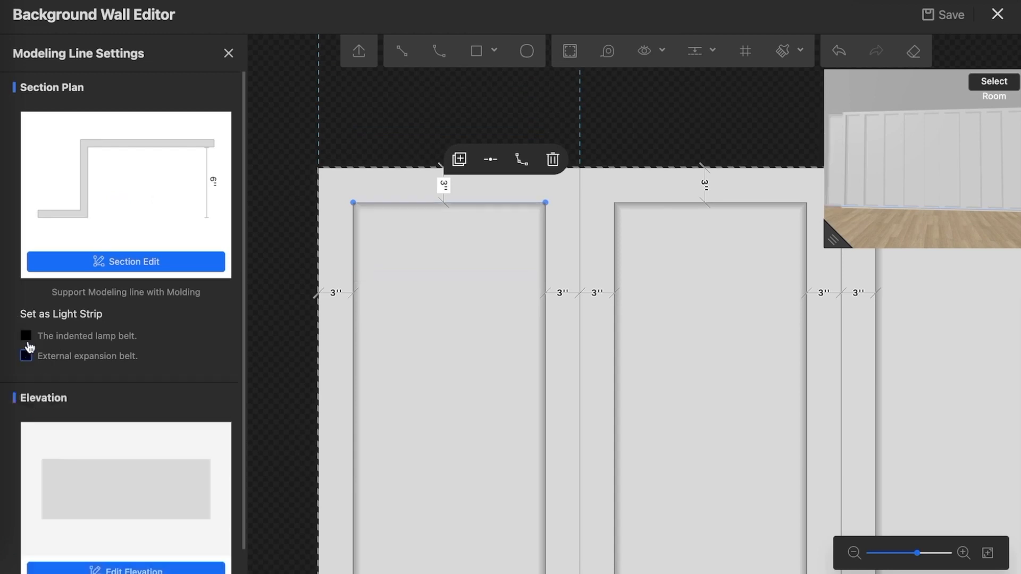
click(26, 336)
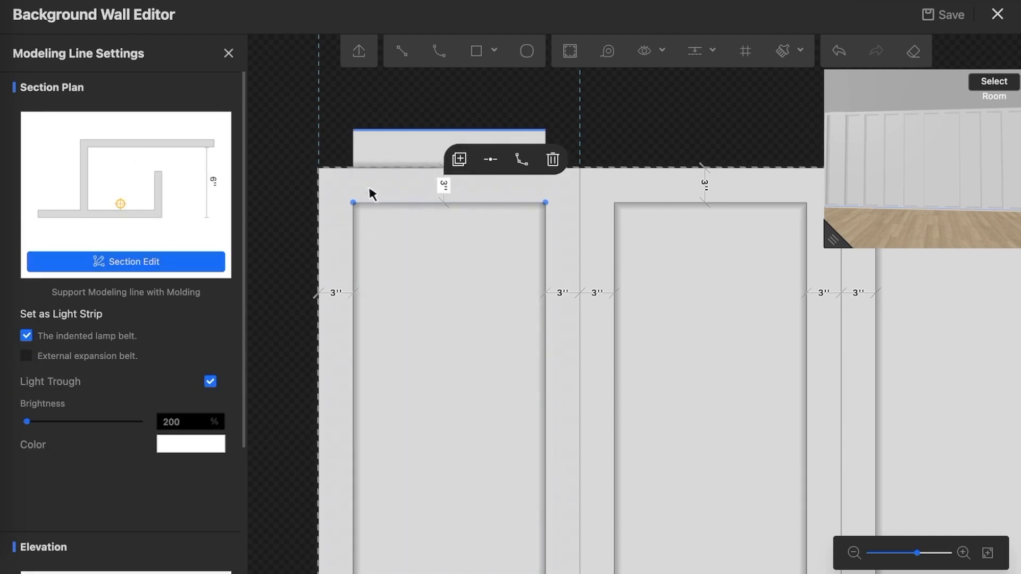
scroll(362, 196, up, 3)
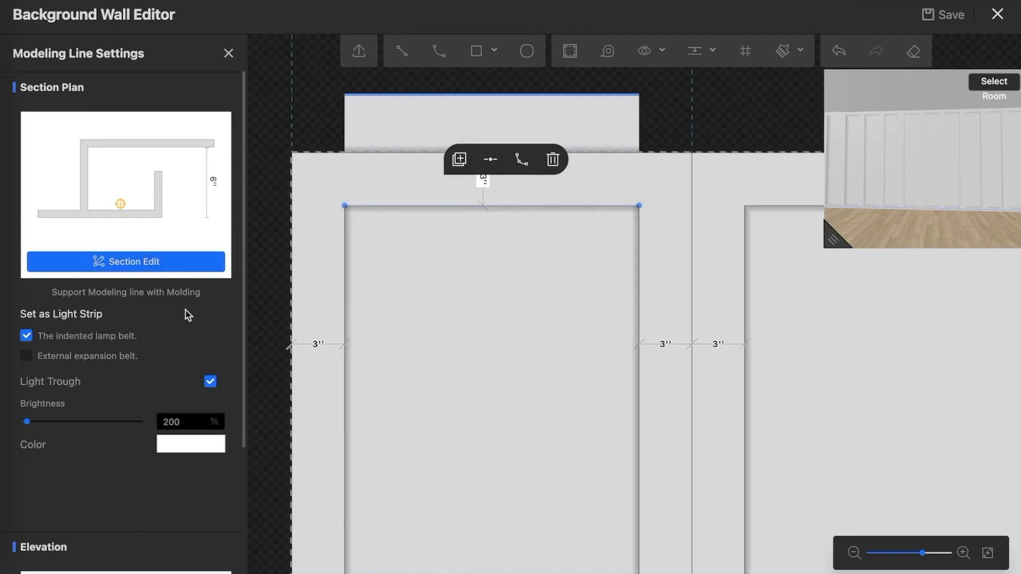
- Open the lamp belt's section for editing, shrink the 3D preview covering it, and set the trough width to 1 in
click(148, 264)
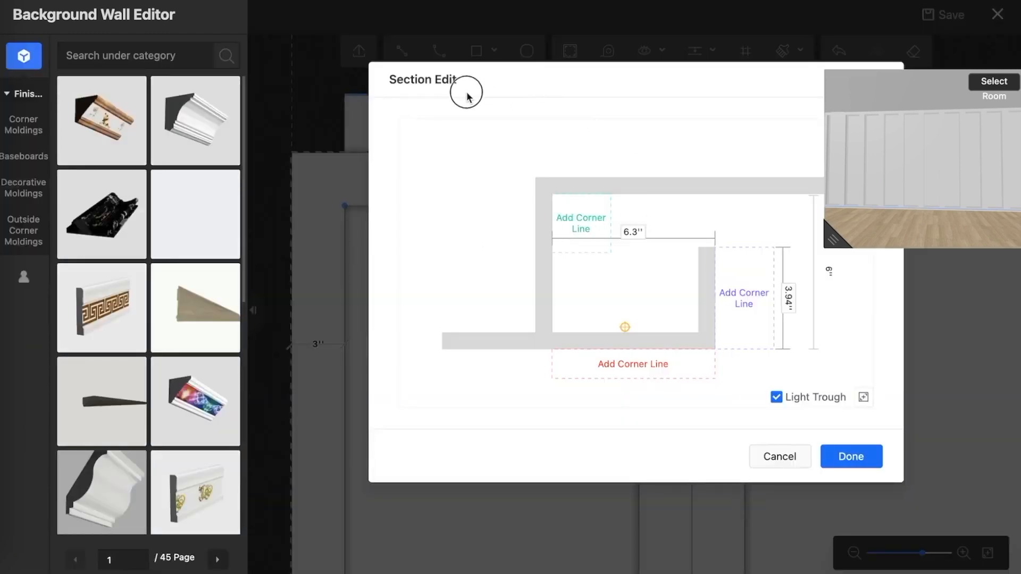
drag(832, 237, 891, 177)
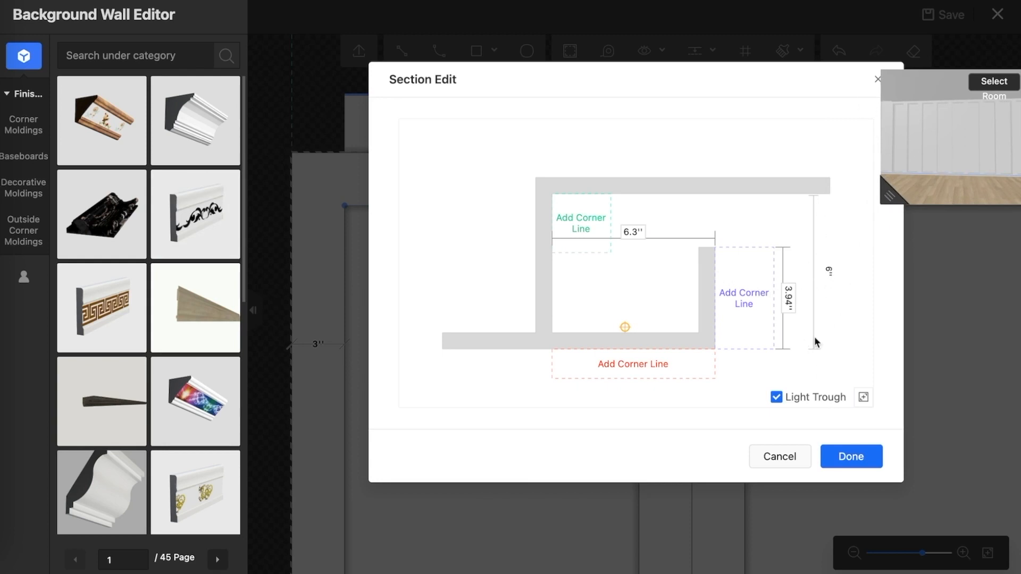
double_click(629, 232)
click(668, 260)
click(628, 233)
double_click(634, 233)
double_click(641, 234)
text(1)
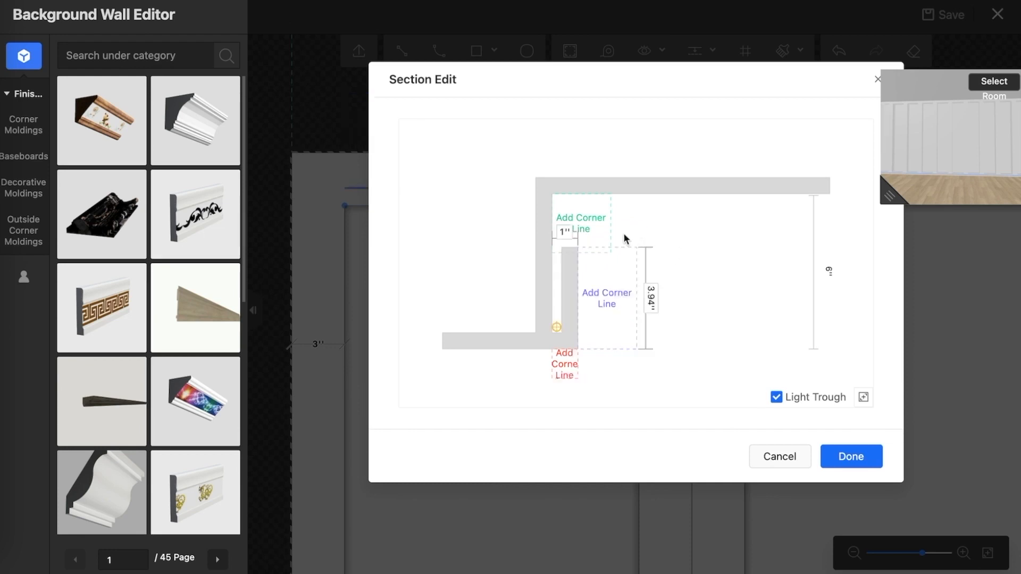
click(852, 455)
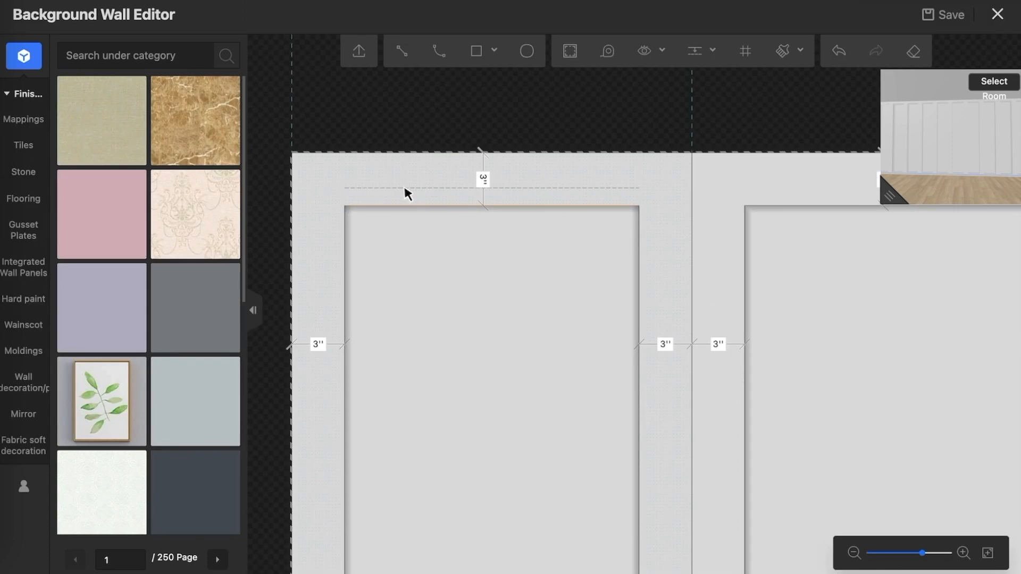
- Reopen the section of the panel's top edge line and set the light trough width to 2 in
click(506, 205)
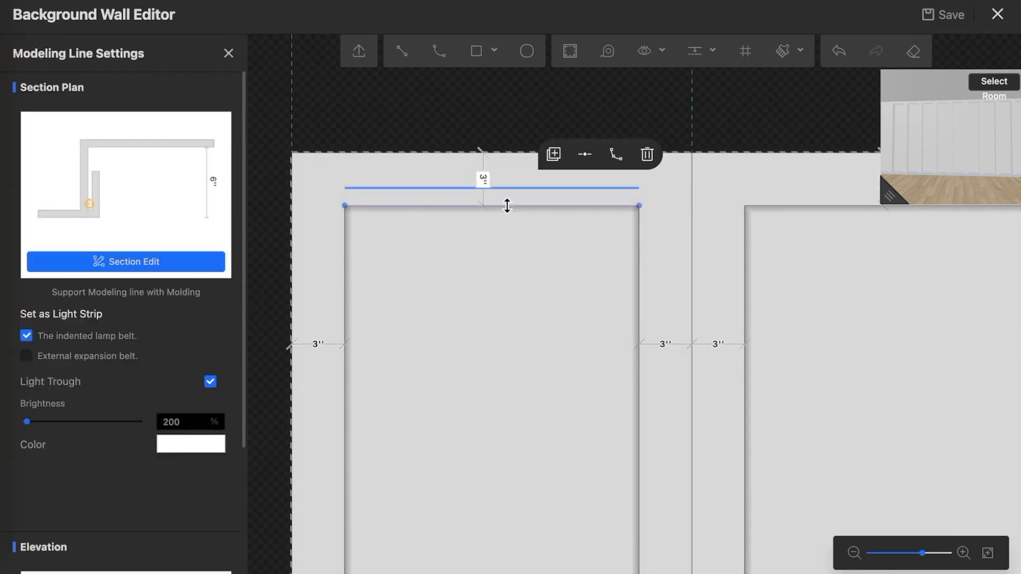
click(109, 262)
click(566, 233)
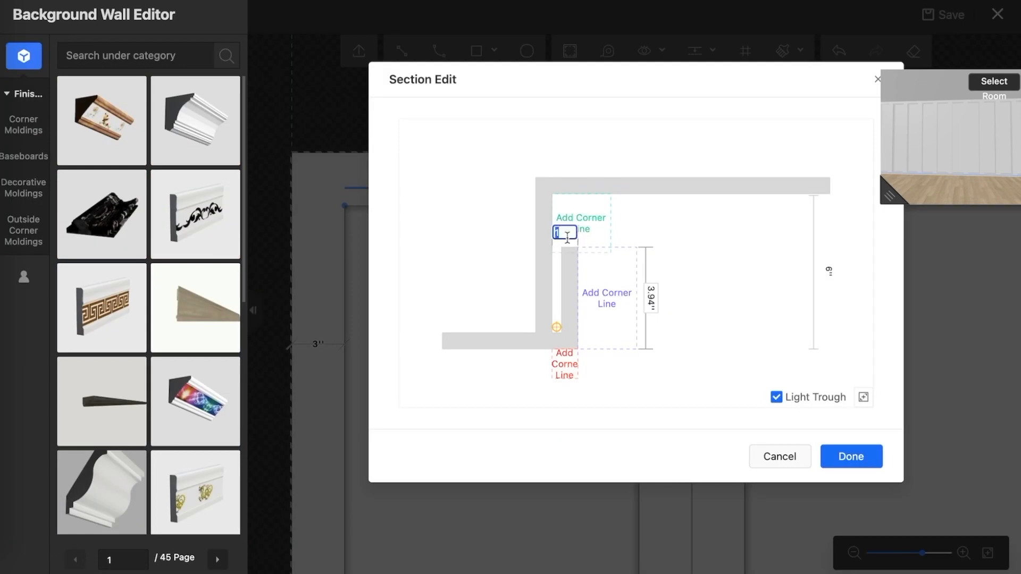
text(0.04)
key(Return)
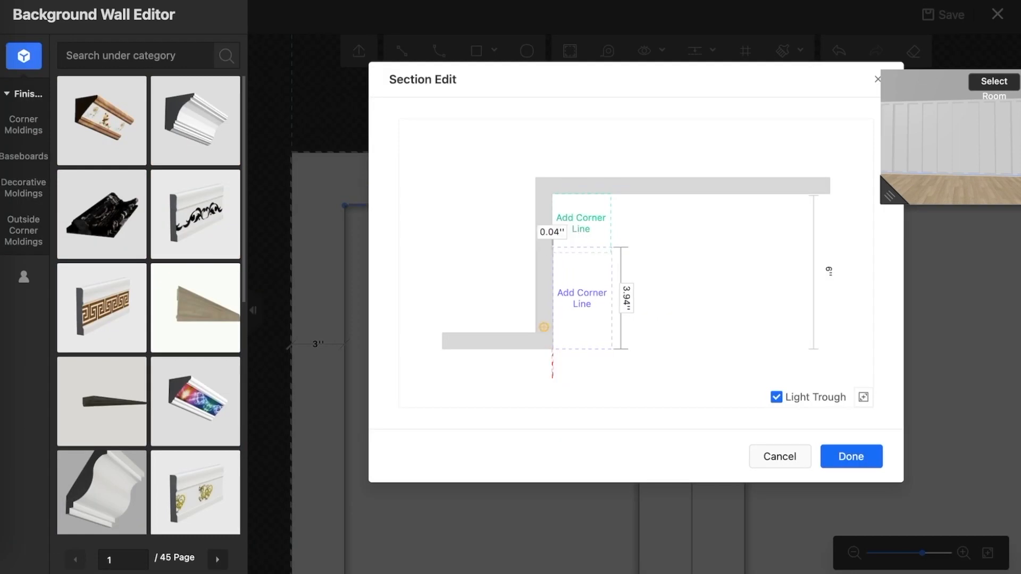
click(552, 234)
text(2)
double_click(562, 232)
text(2)
double_click(550, 232)
text(2)
key(Return)
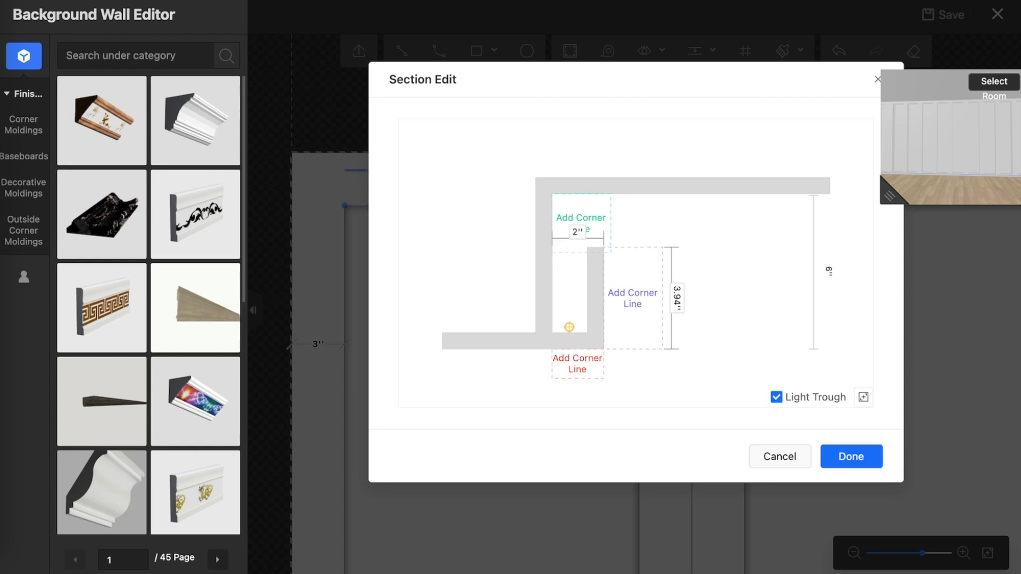
double_click(576, 232)
key(Return)
- Set the light trough's lip height to 2 in and apply the section changes
double_click(675, 298)
text(2)
key(Return)
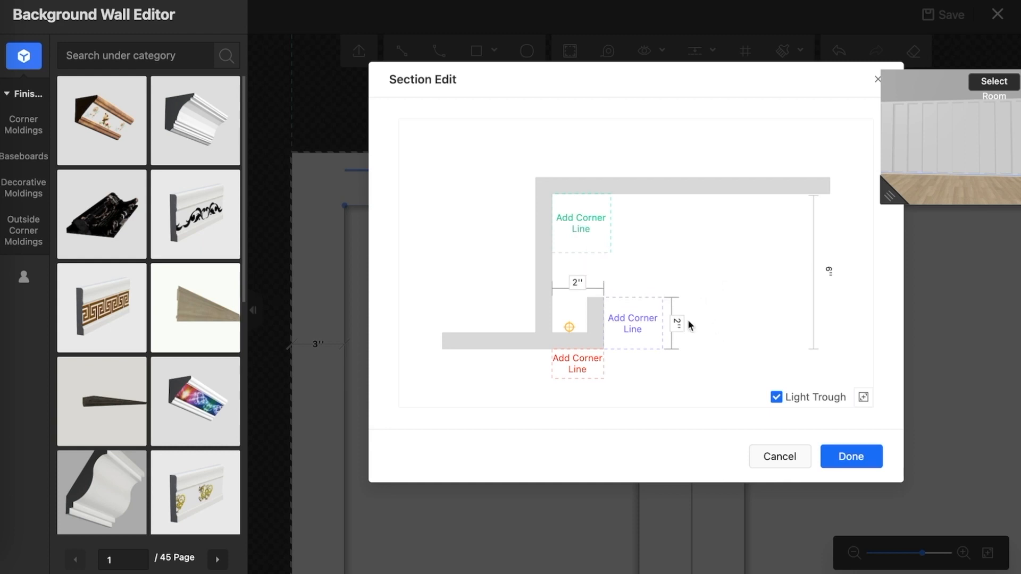
click(851, 456)
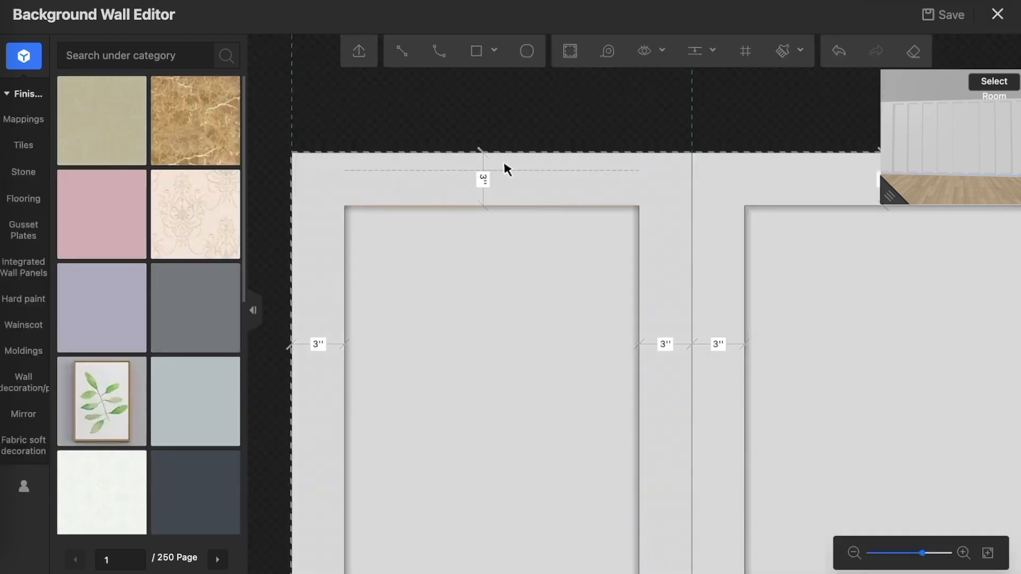
- Set the top edge light strip's brightness to 2050% and its colour to the warm orange preset
click(516, 207)
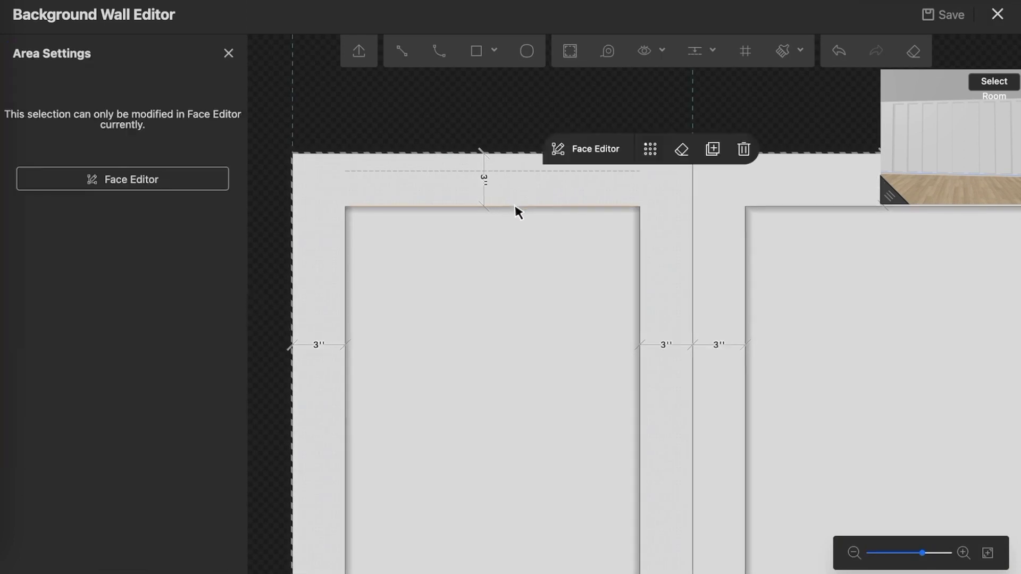
click(515, 206)
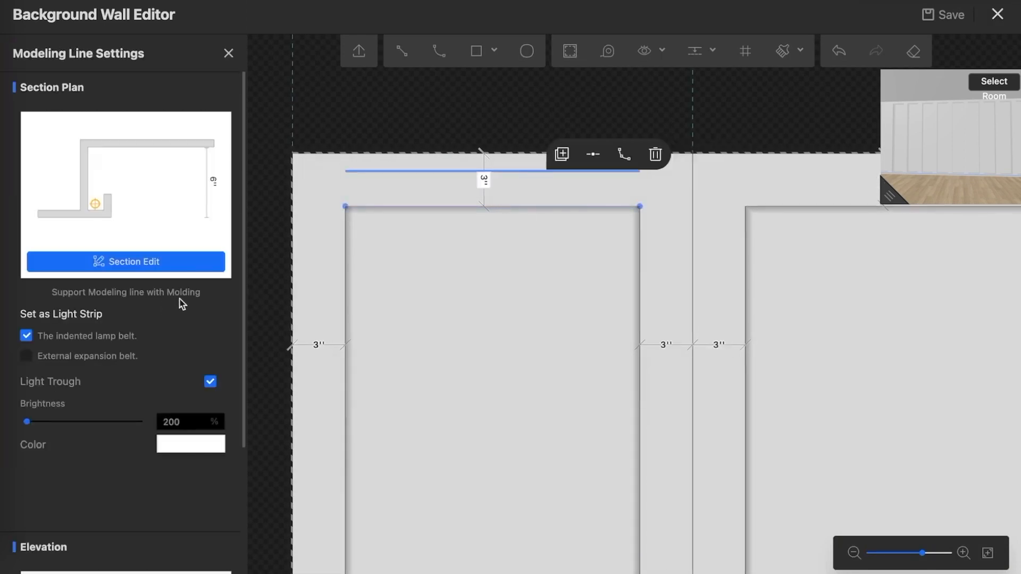
mouse_move(27, 428)
drag(26, 422, 64, 422)
click(201, 445)
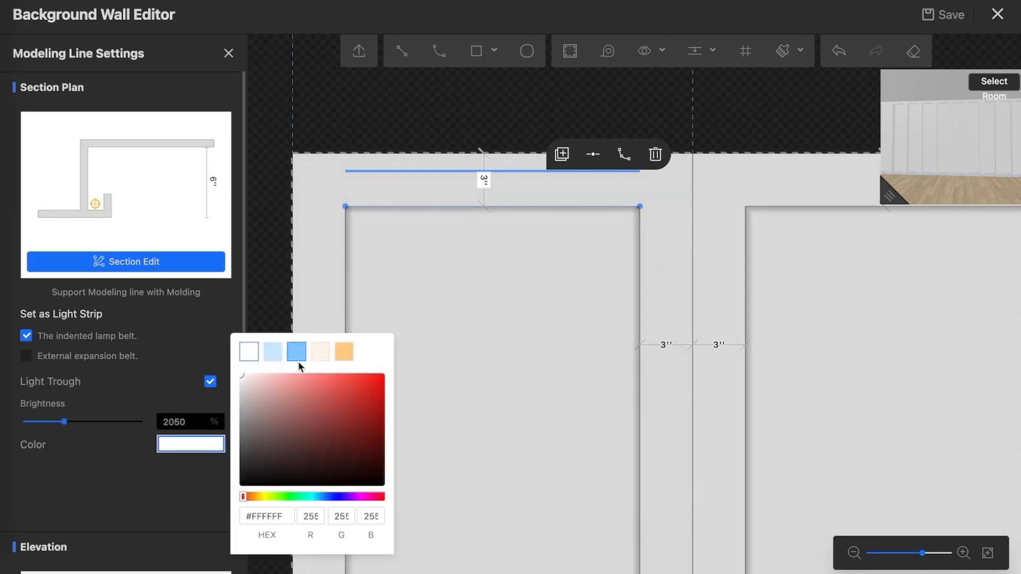
click(343, 352)
click(180, 489)
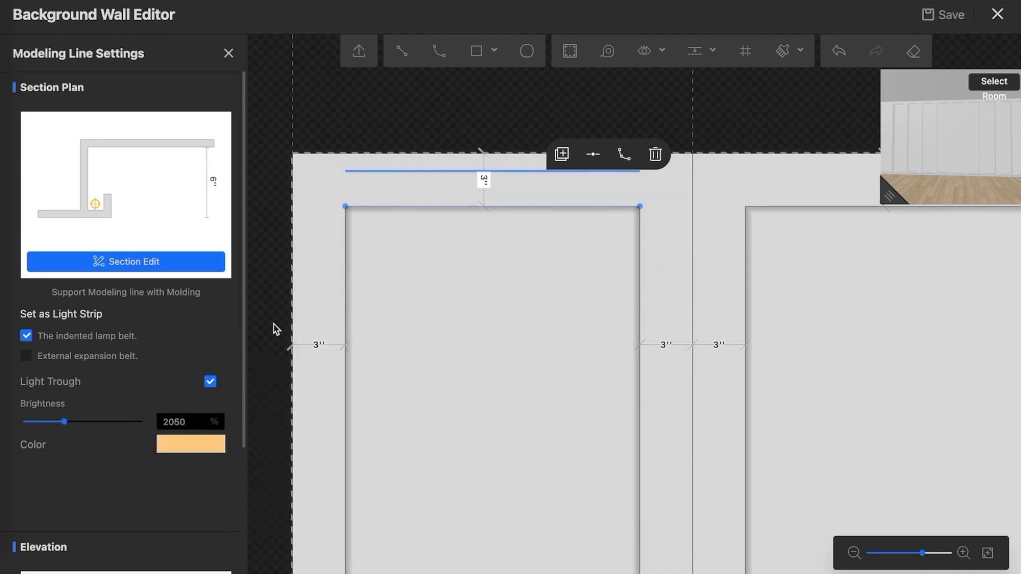
- Turn on the indented lamp belt light strip for the first panel's bottom edge line
scroll(233, 387, down, 5)
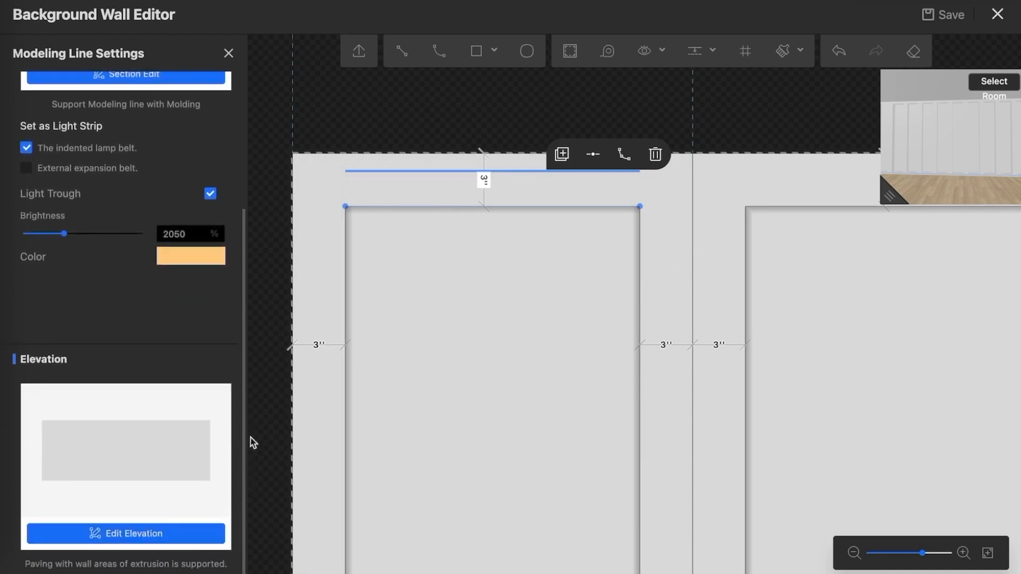
click(262, 331)
click(364, 206)
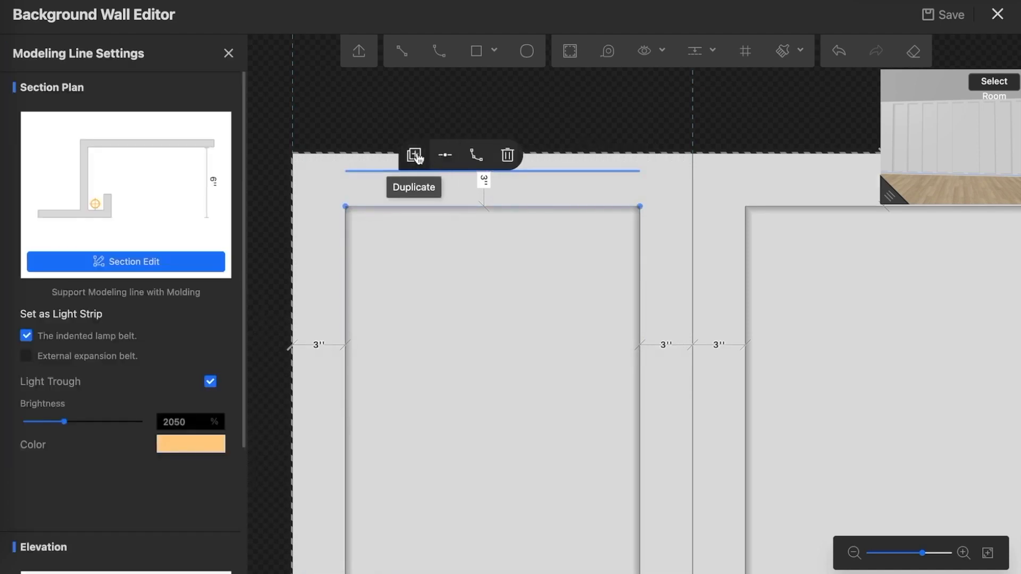
click(346, 222)
scroll(514, 261, up, 2)
scroll(542, 269, down, 3)
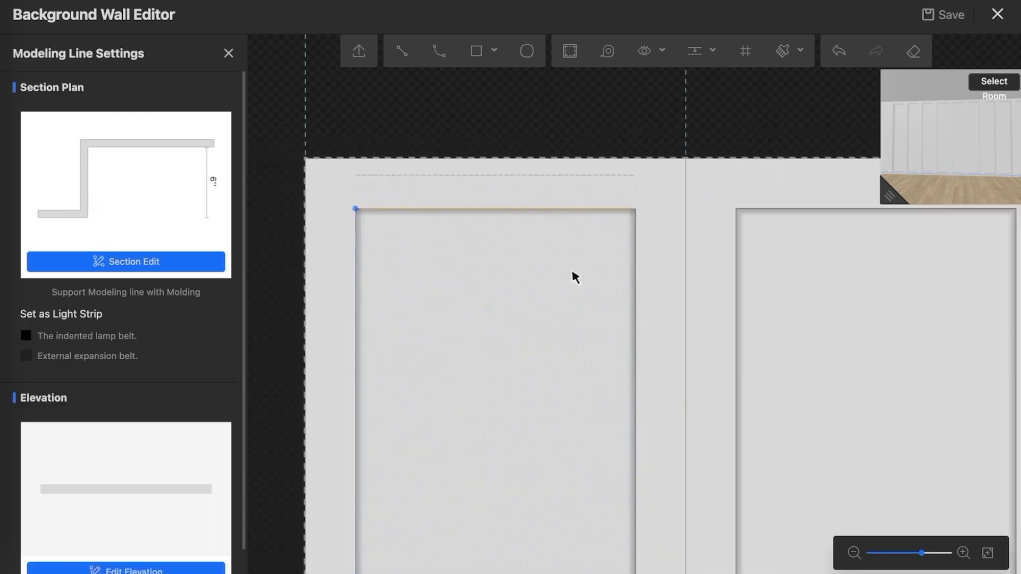
click(528, 224)
scroll(524, 221, down, 5)
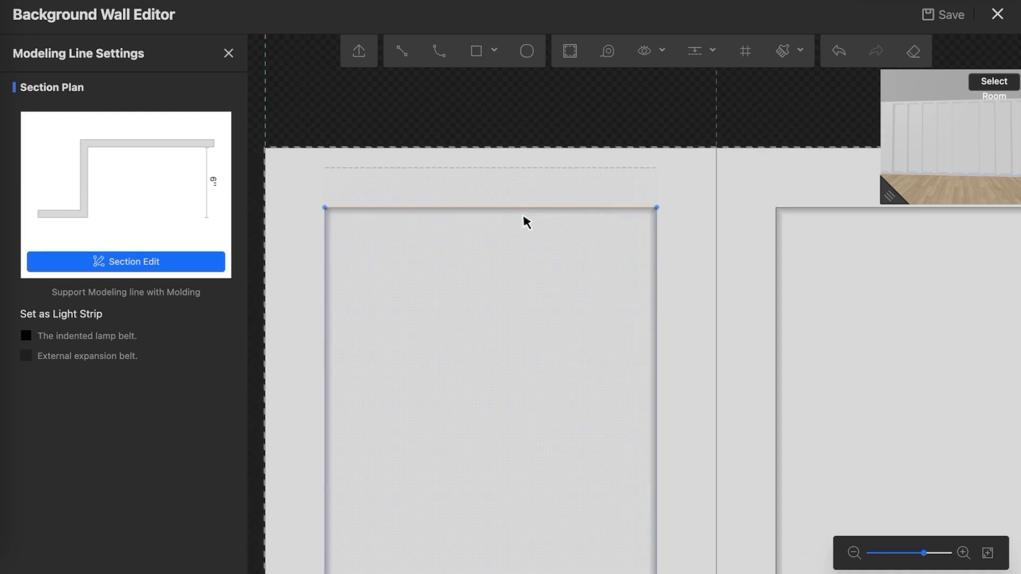
scroll(505, 297, down, 3)
click(506, 501)
scroll(503, 505, up, 5)
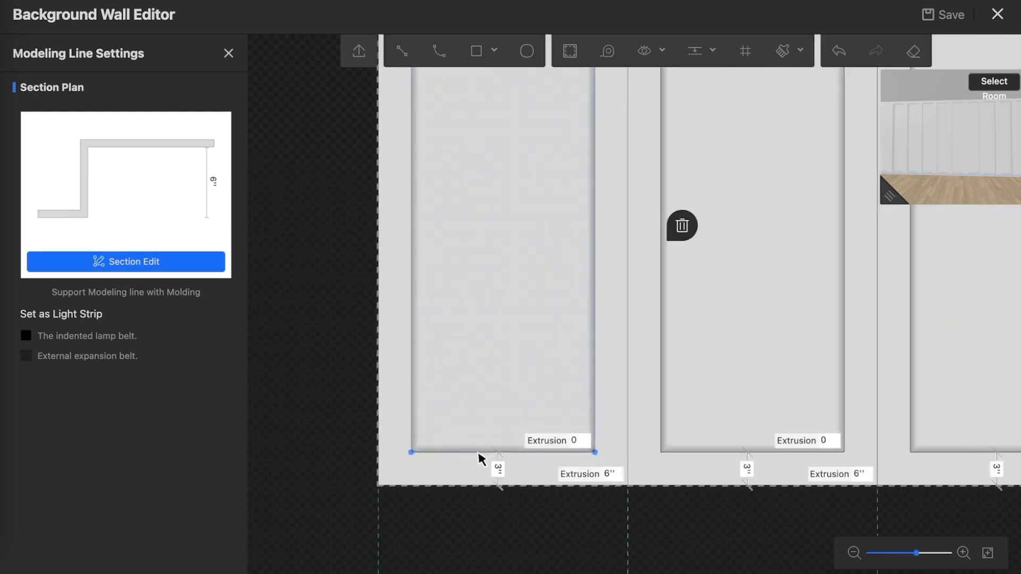
click(475, 452)
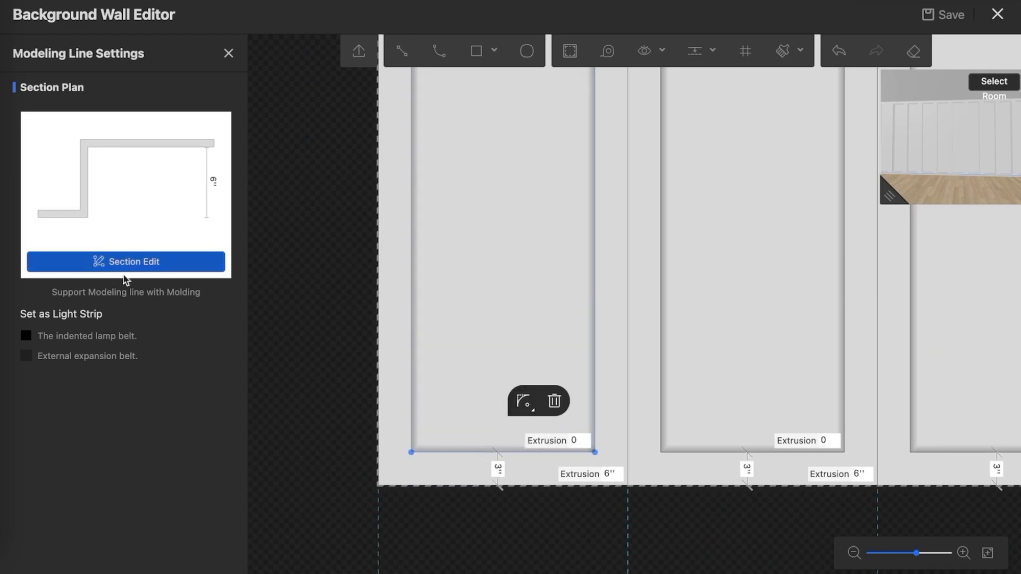
click(27, 336)
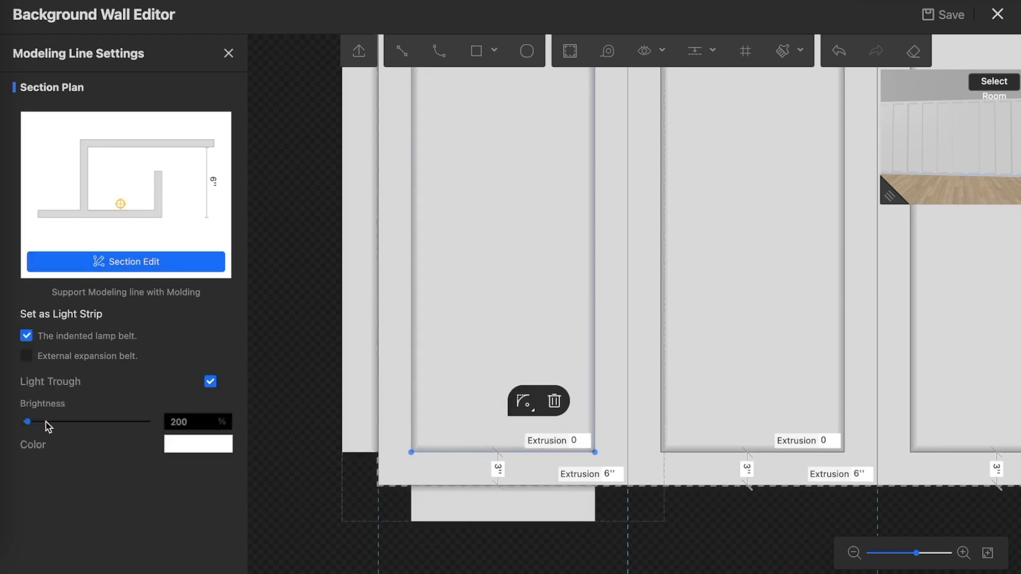
- Set the bottom edge light strip's brightness to 2035% and its colour to the warm orange preset #FFCE87
drag(27, 422, 68, 430)
click(184, 448)
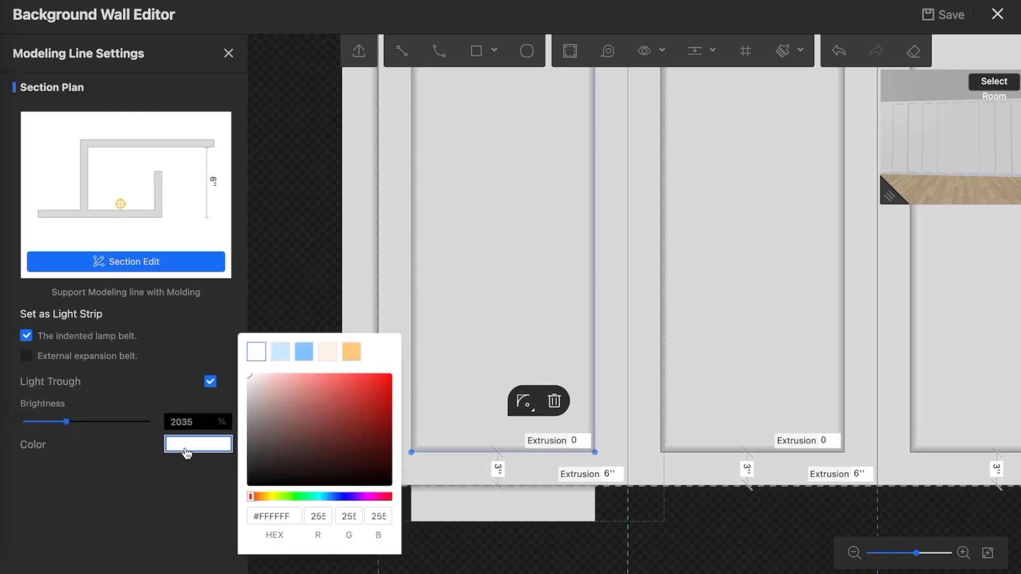
click(351, 352)
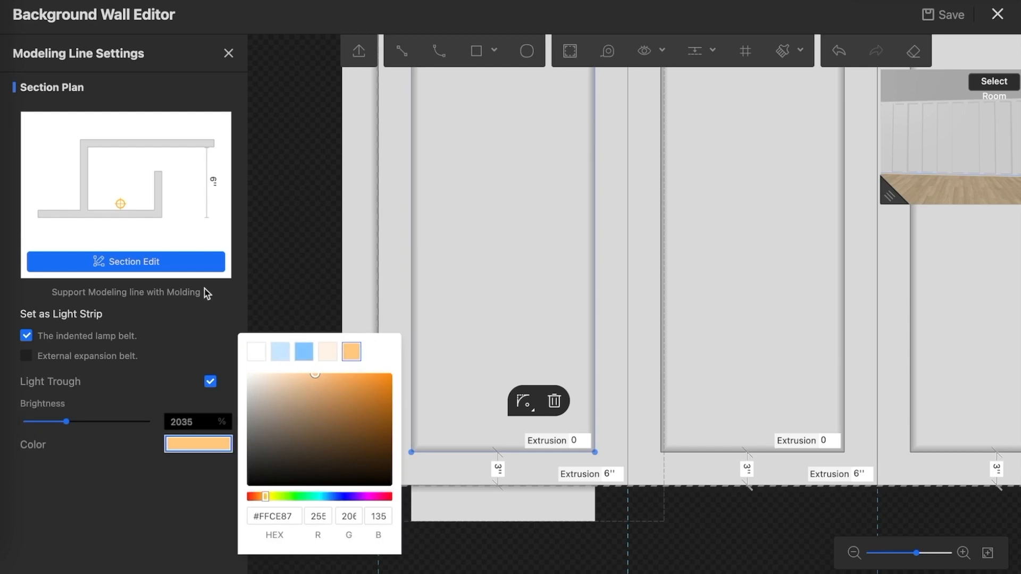
- Set the bottom edge light trough's width and lip height to 2 in and apply the section changes
click(196, 266)
click(632, 232)
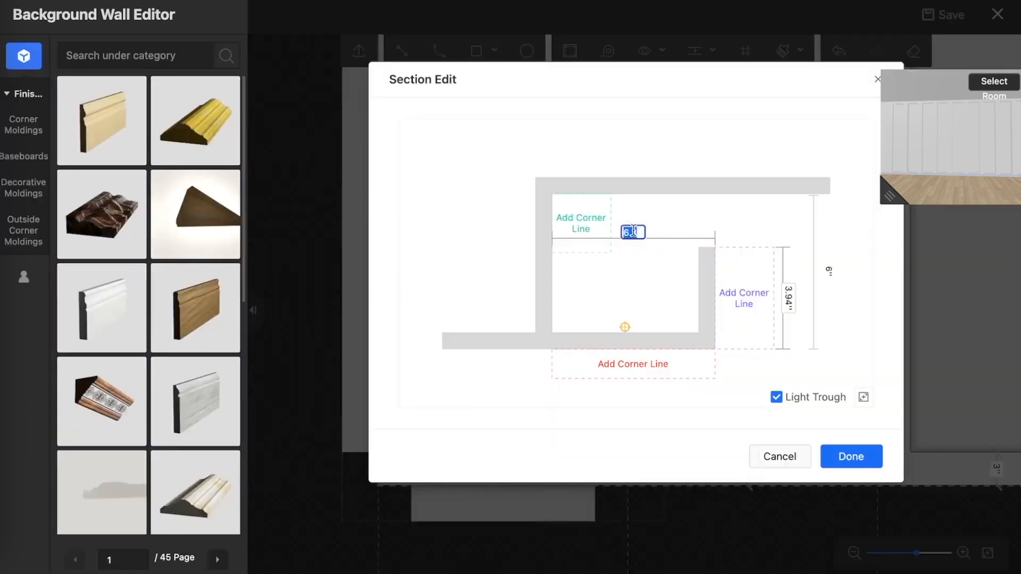
text(2)
key(Return)
click(676, 298)
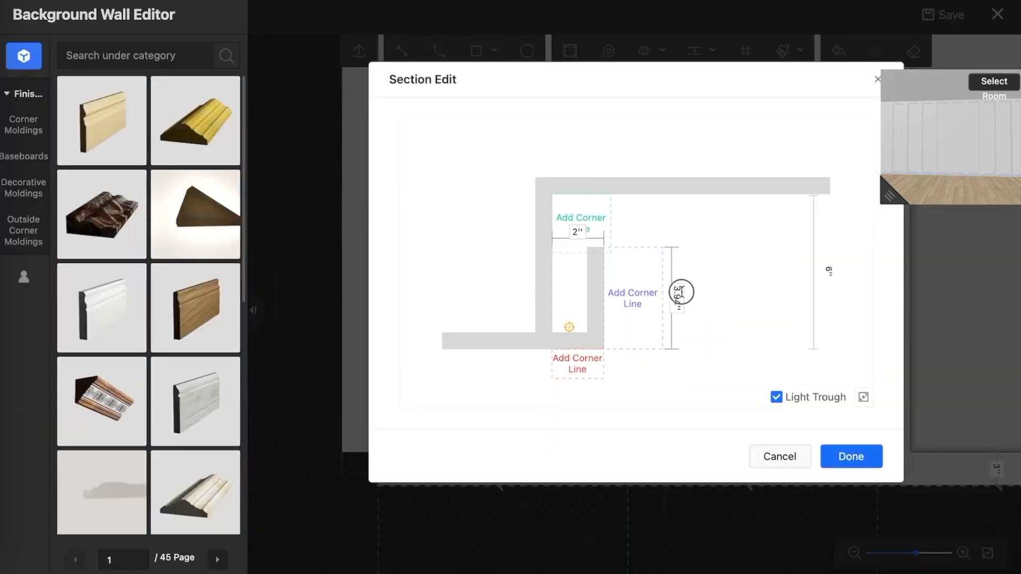
key(ctrl+a)
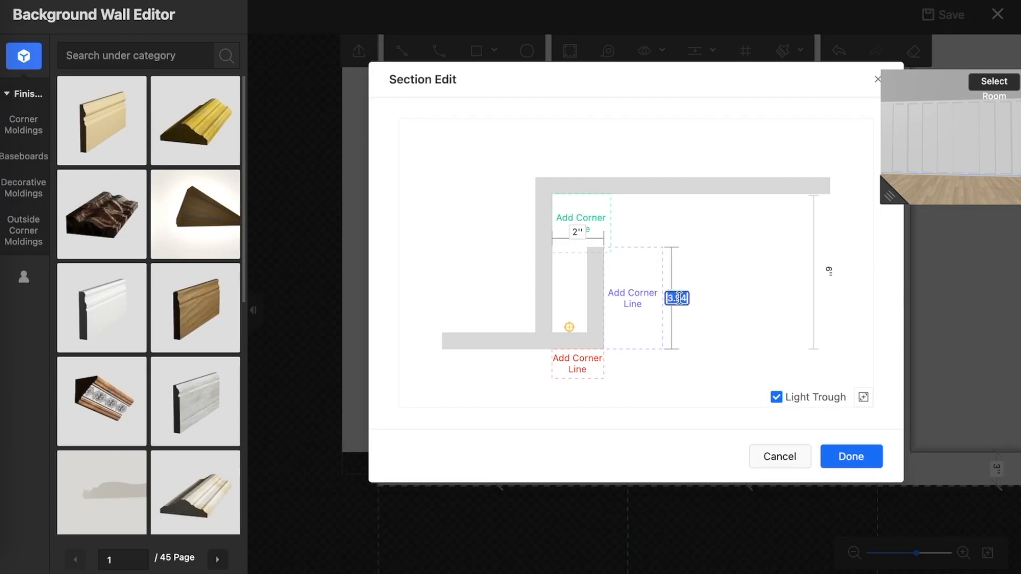
text(2)
key(Return)
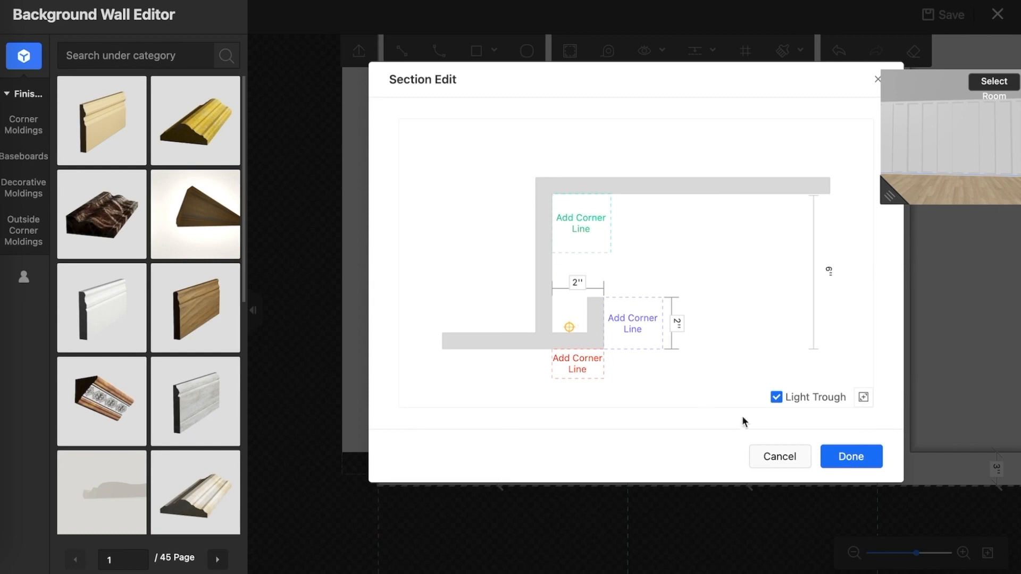
click(844, 453)
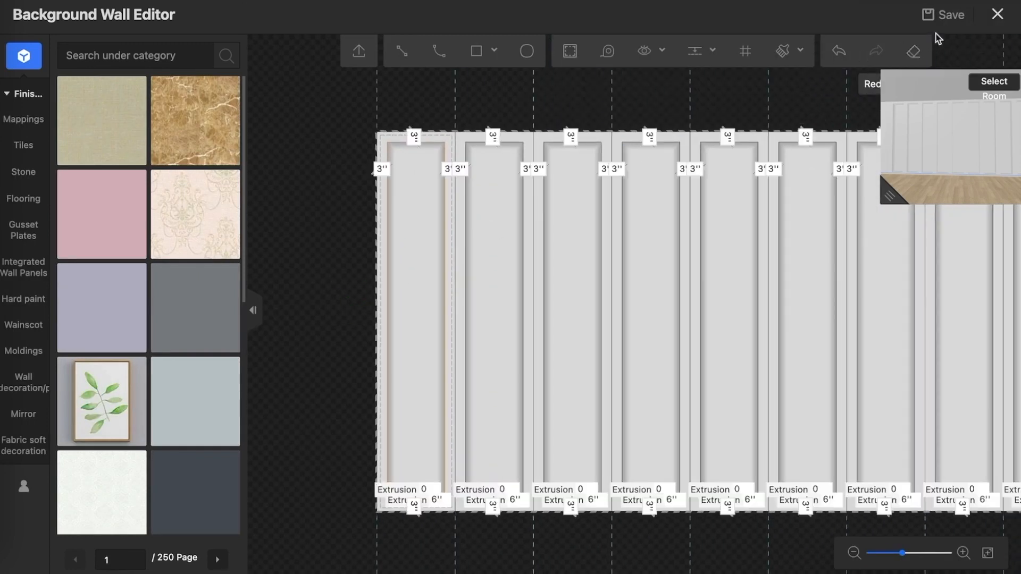
- Save the background wall design and exit the wall editor to view the wall in the 3D room
click(953, 17)
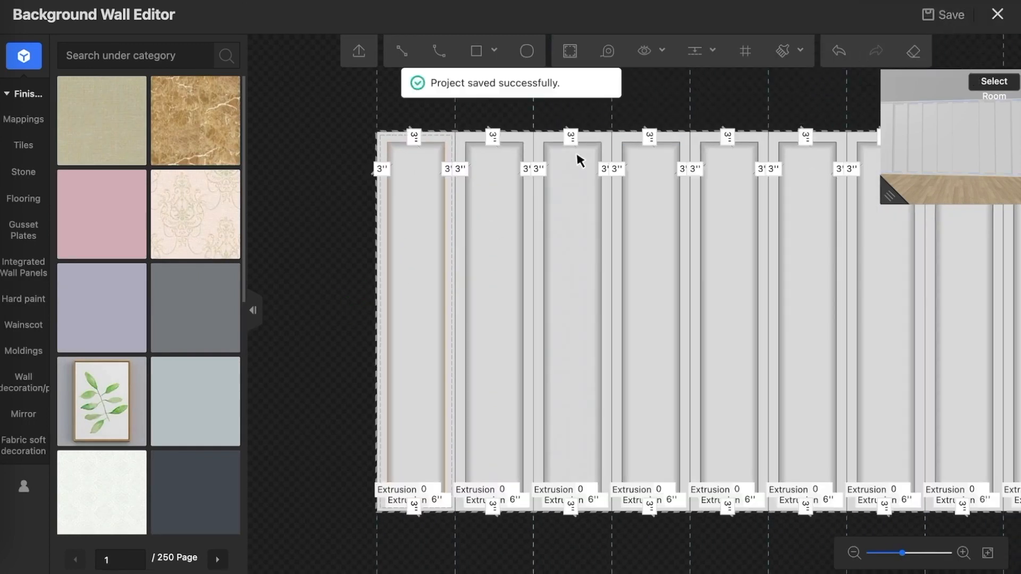
click(997, 14)
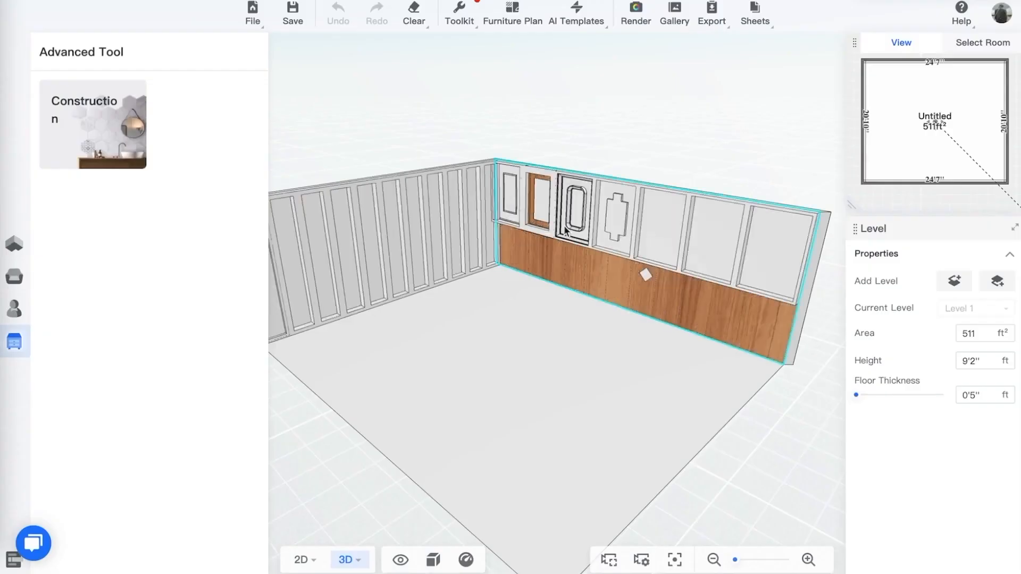
scroll(456, 206, up, 5)
right_drag(505, 221, 601, 283)
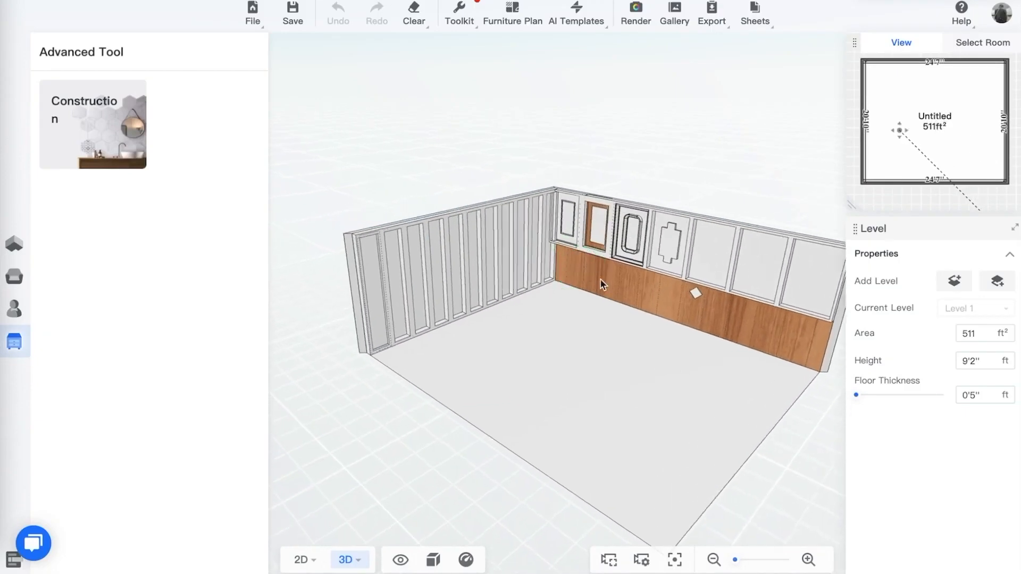
- Open the render setup, aim the front view camera at the panelled wall and generate a preview of its lighting
click(634, 12)
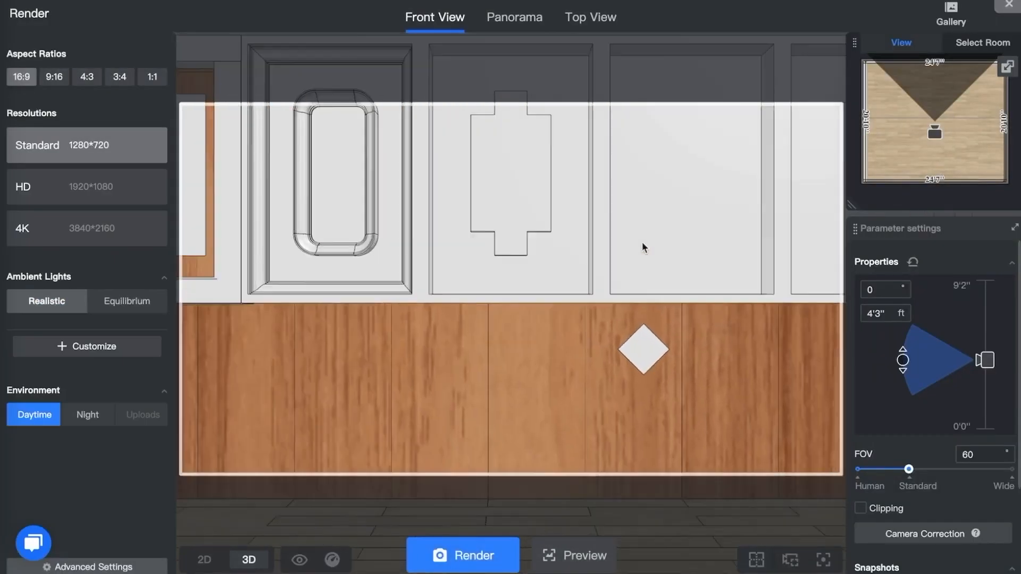
drag(387, 239, 553, 269)
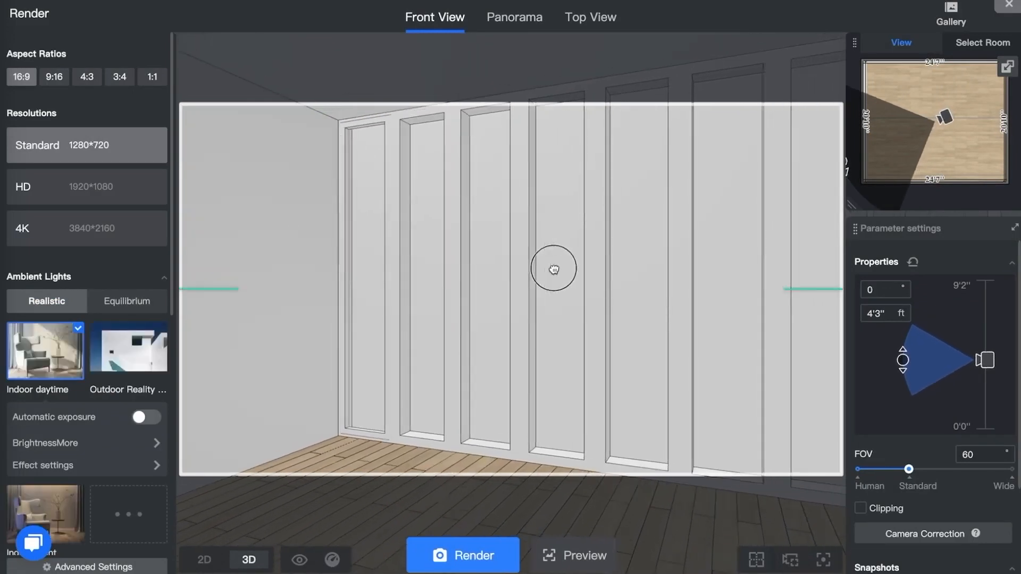
click(572, 556)
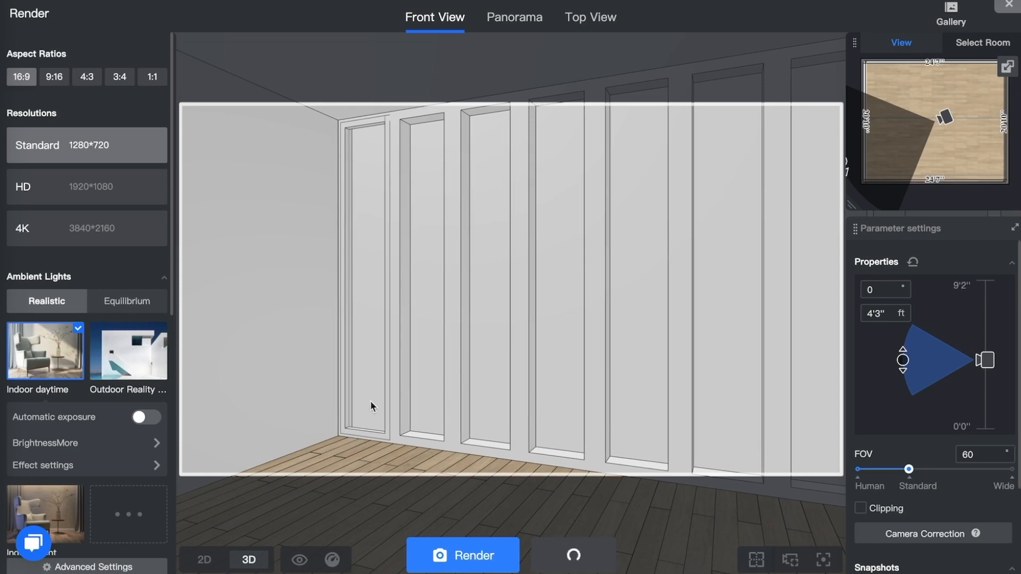
scroll(357, 410, up, 5)
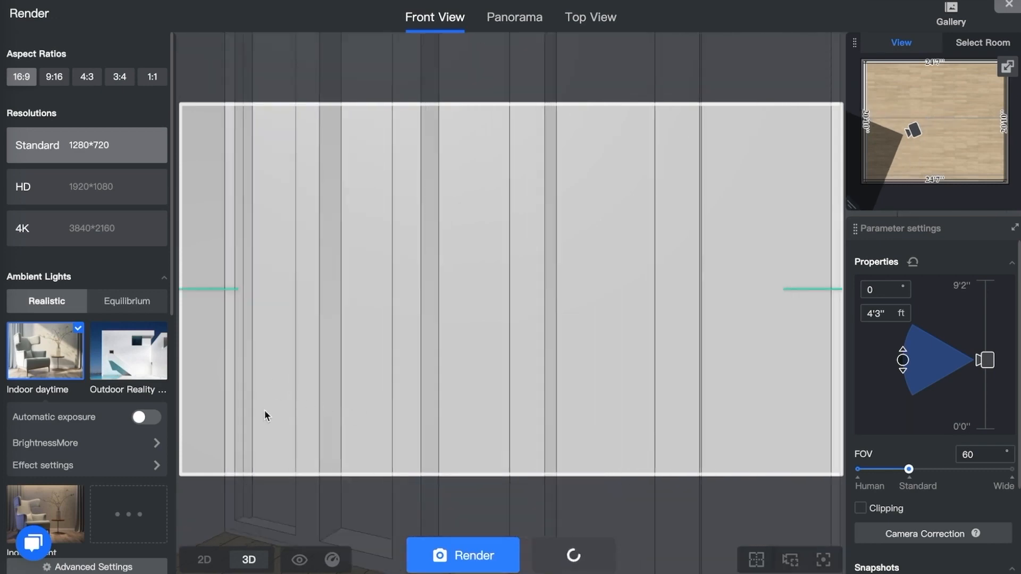
scroll(264, 417, down, 3)
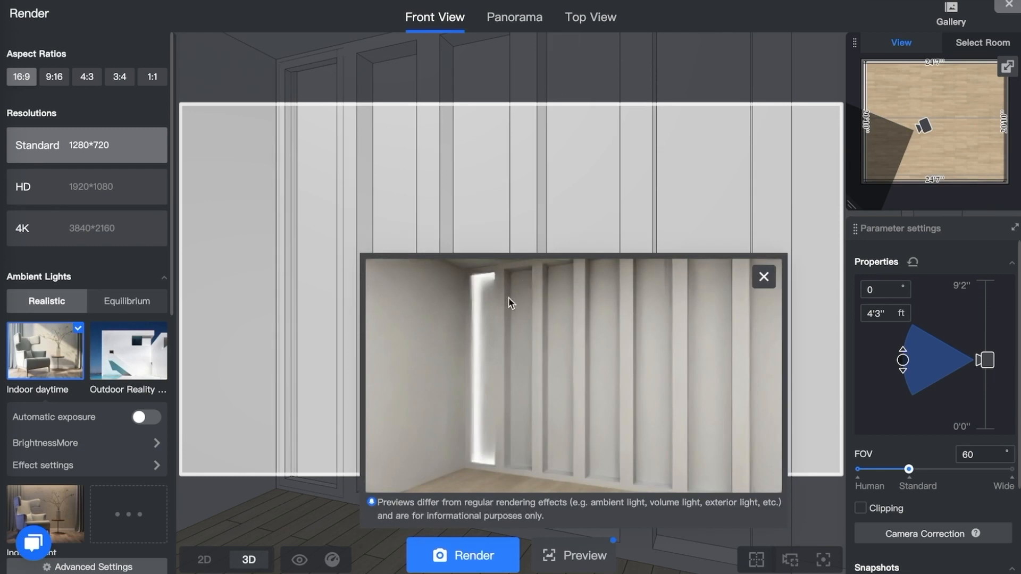
click(763, 277)
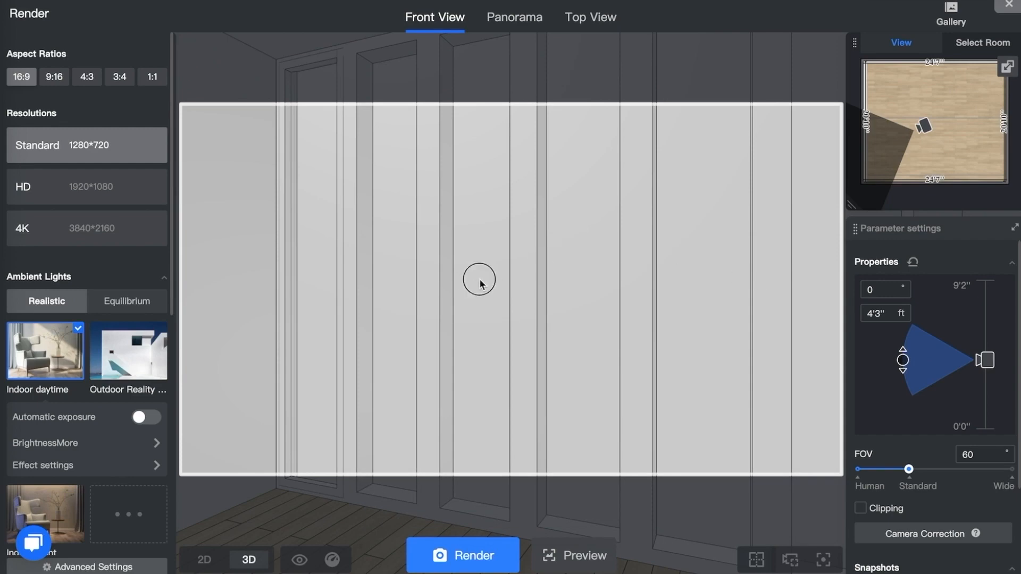
- Look over both decorated walls through the render camera, then leave the render setup
drag(476, 278, 563, 221)
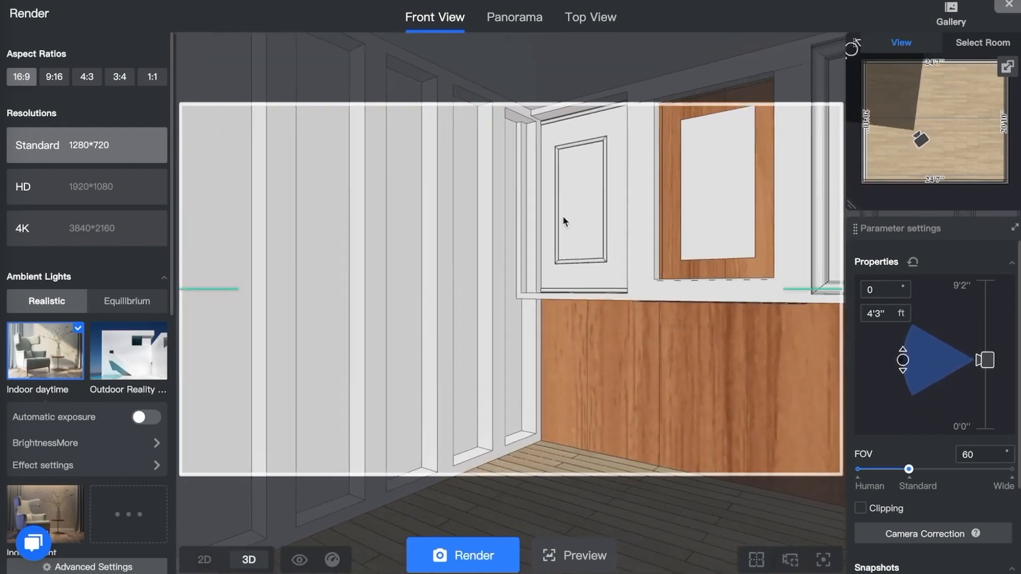
drag(556, 258, 462, 272)
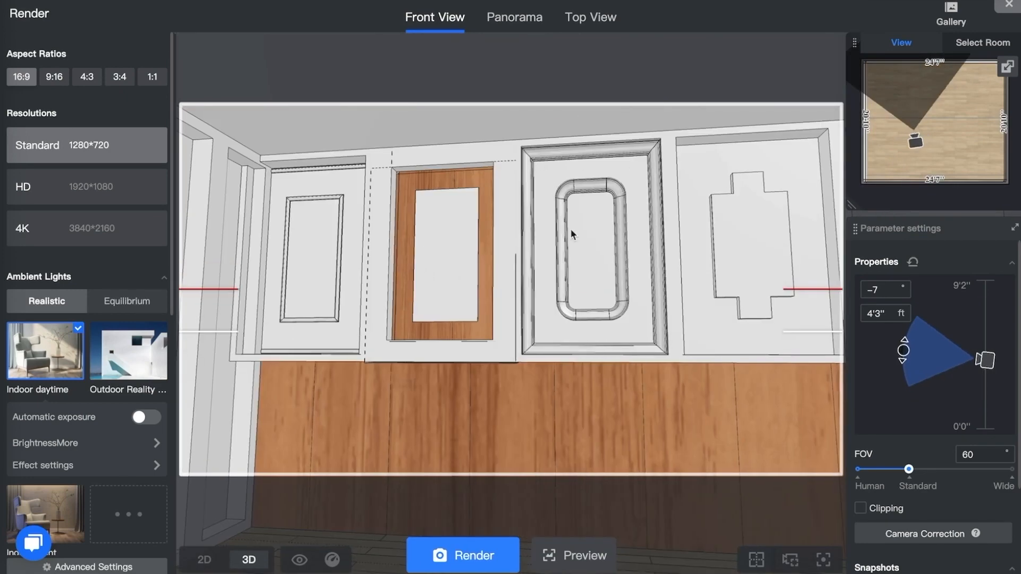
mouse_move(640, 230)
mouse_down()
mouse_move(446, 246)
mouse_move(521, 267)
mouse_move(740, 220)
mouse_move(424, 216)
mouse_move(476, 234)
mouse_move(483, 248)
mouse_move(644, 232)
mouse_up()
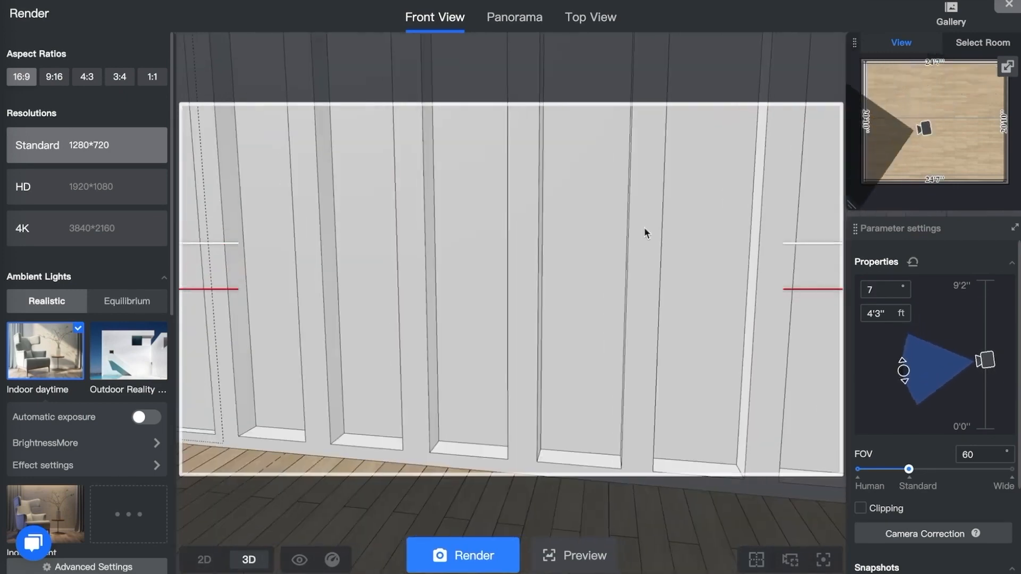
scroll(640, 287, down, 5)
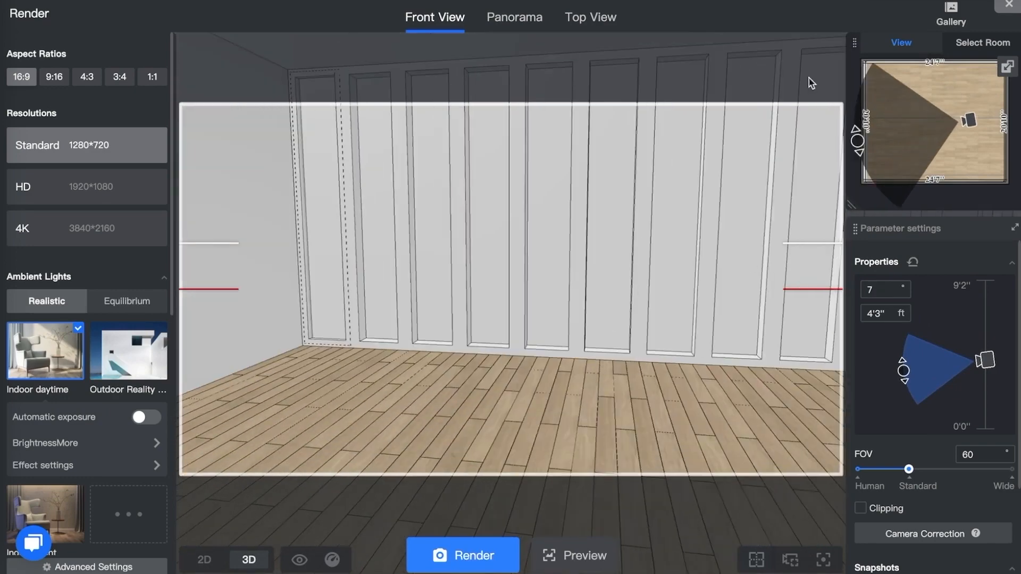
click(1008, 5)
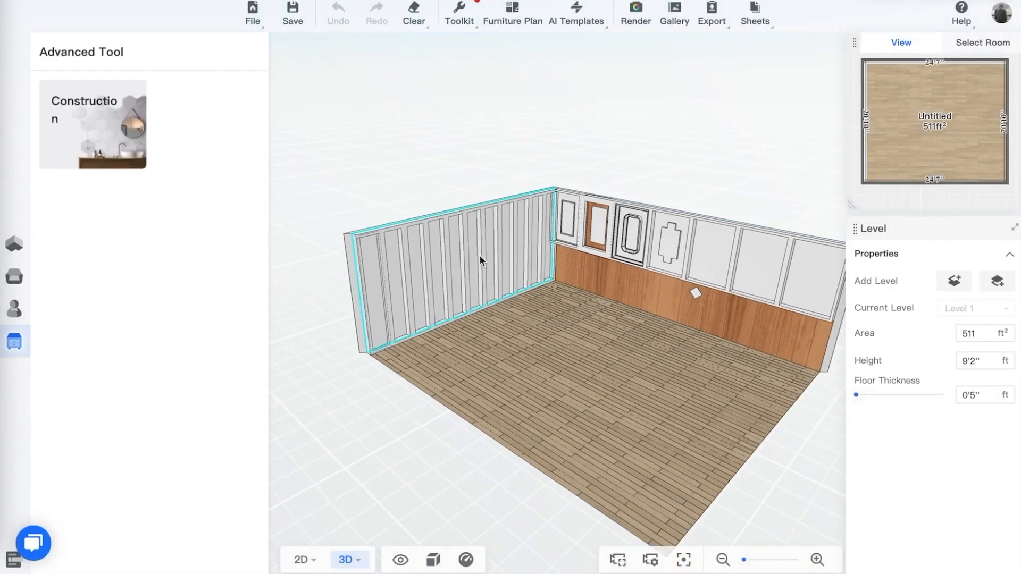
- Try to copy the vertical panel wall's design onto the adjacent wood-panelled wall
click(480, 258)
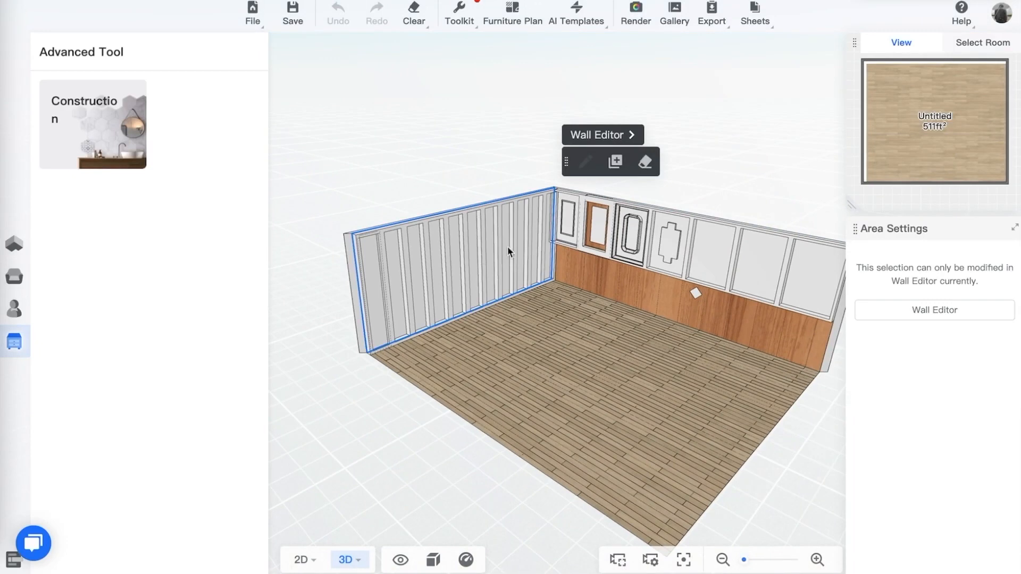
click(601, 155)
click(613, 278)
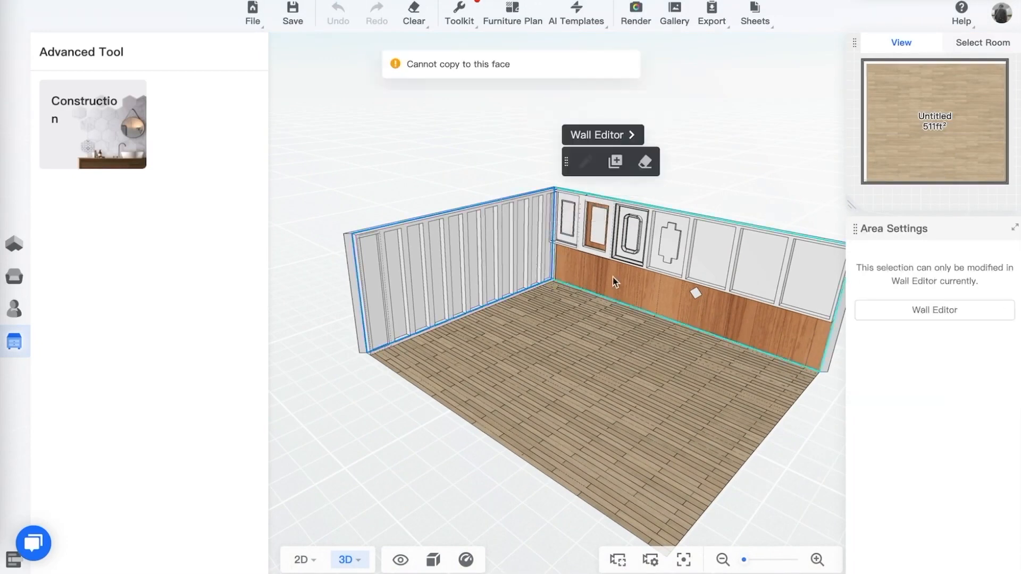
- Copy the wood-panelled wall's design onto the blank wall opposite and view the result in the room
click(632, 284)
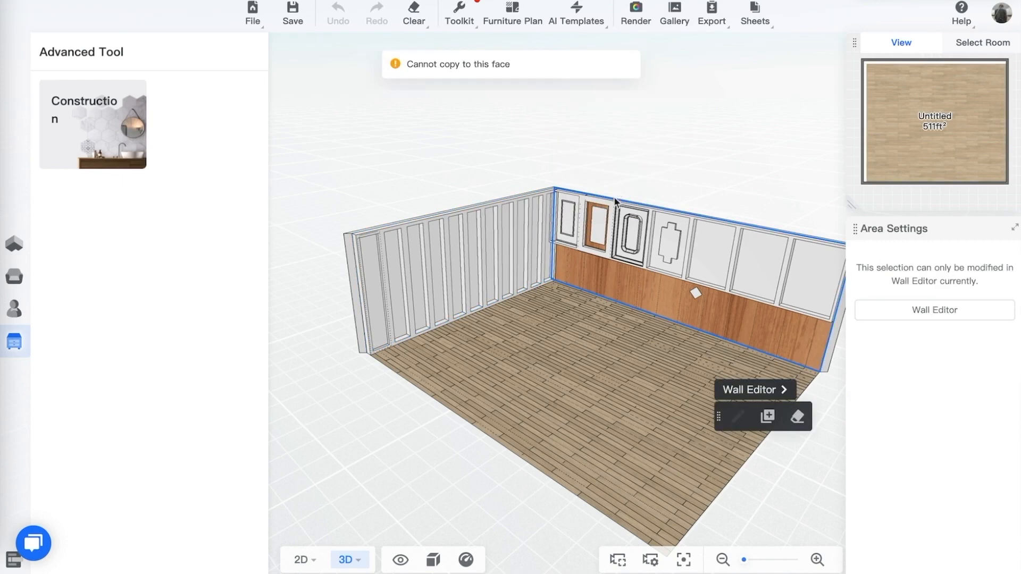
click(767, 416)
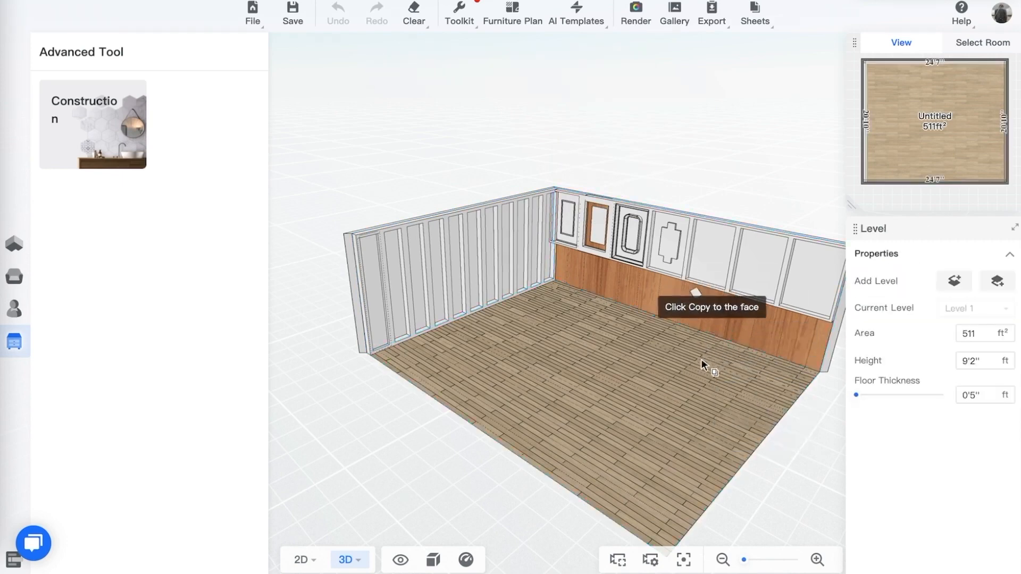
scroll(578, 251, up, 3)
scroll(594, 276, down, 5)
drag(625, 279, 612, 297)
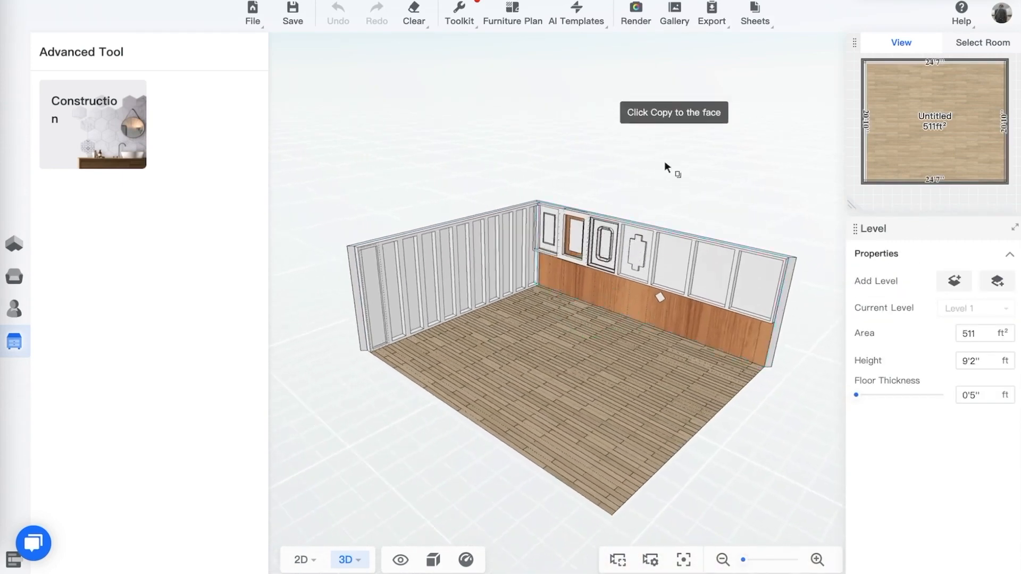
drag(665, 173, 393, 232)
click(394, 231)
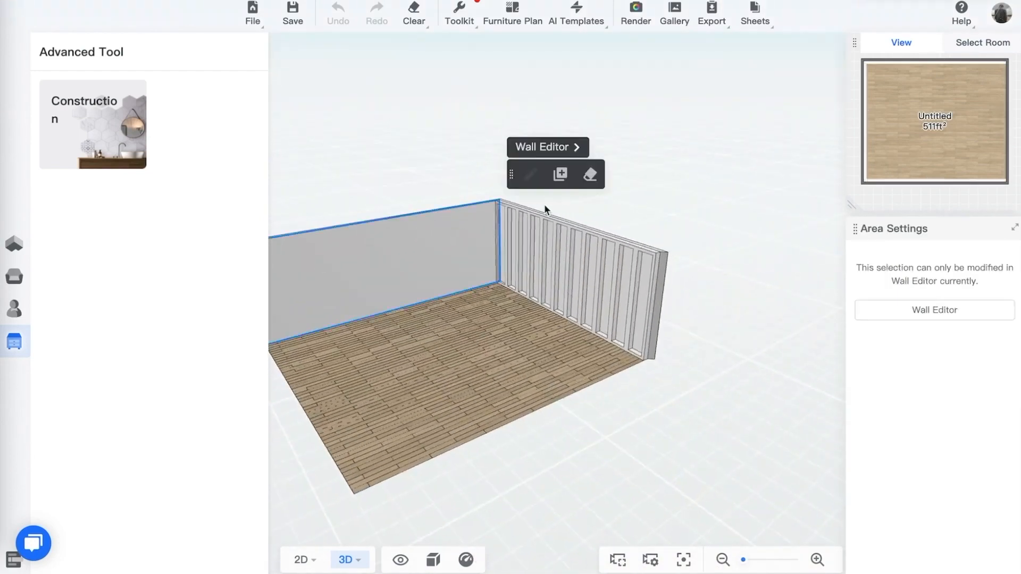
right_drag(544, 204, 569, 212)
drag(451, 175, 606, 199)
scroll(502, 231, down, 3)
scroll(503, 231, up, 5)
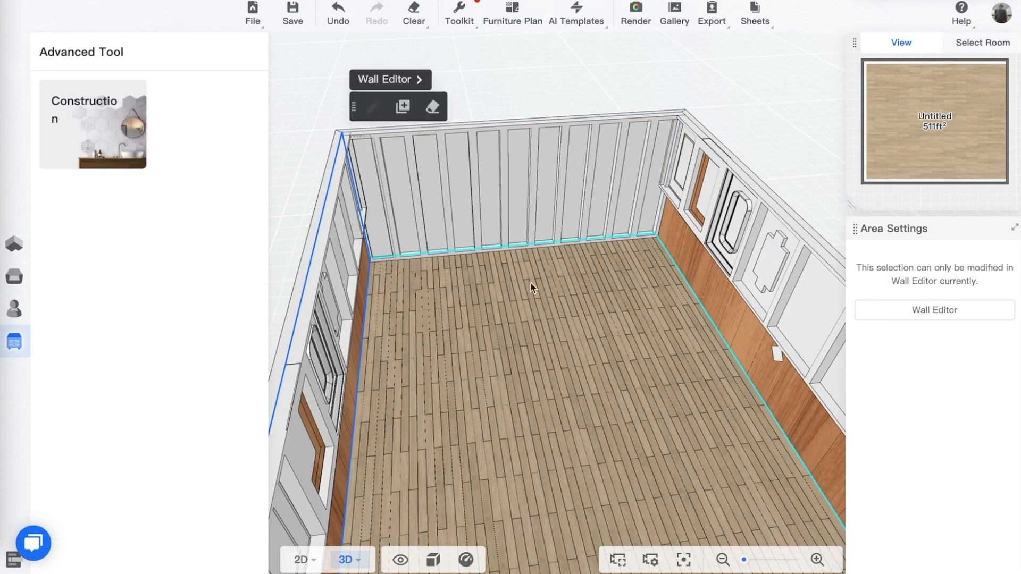
- Examine the decorated walls of the room from several sides, including the wood-panelled walls and the vertical panel wall
drag(531, 282, 437, 261)
scroll(738, 183, down, 5)
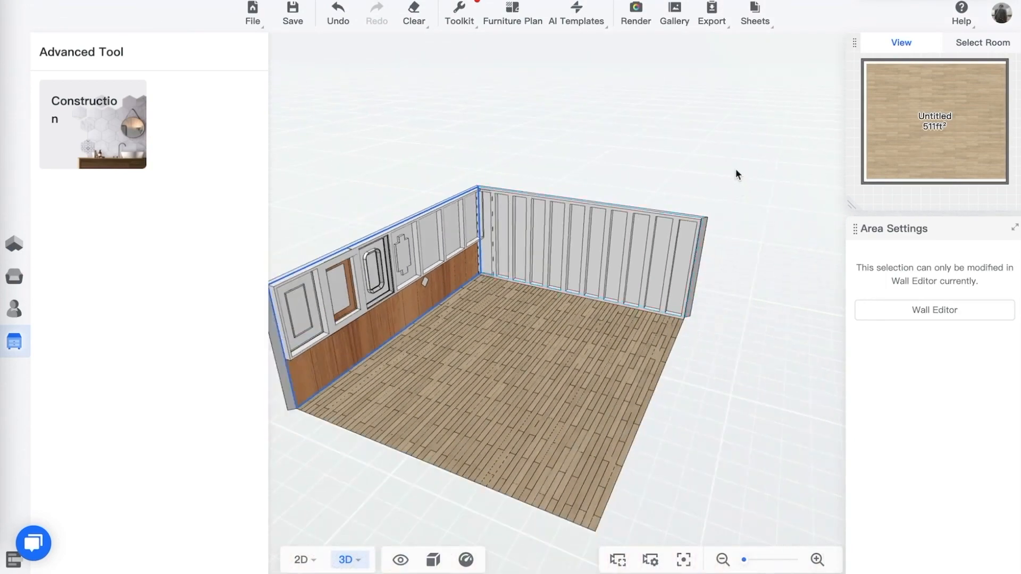
drag(736, 173, 565, 160)
drag(736, 196, 674, 179)
drag(461, 151, 372, 148)
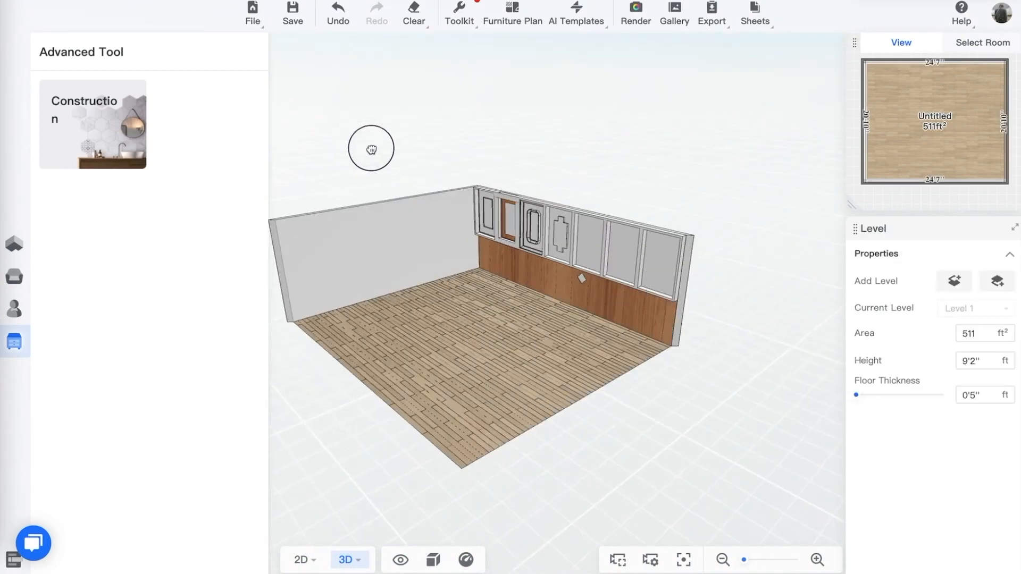
click(534, 225)
drag(503, 210, 606, 184)
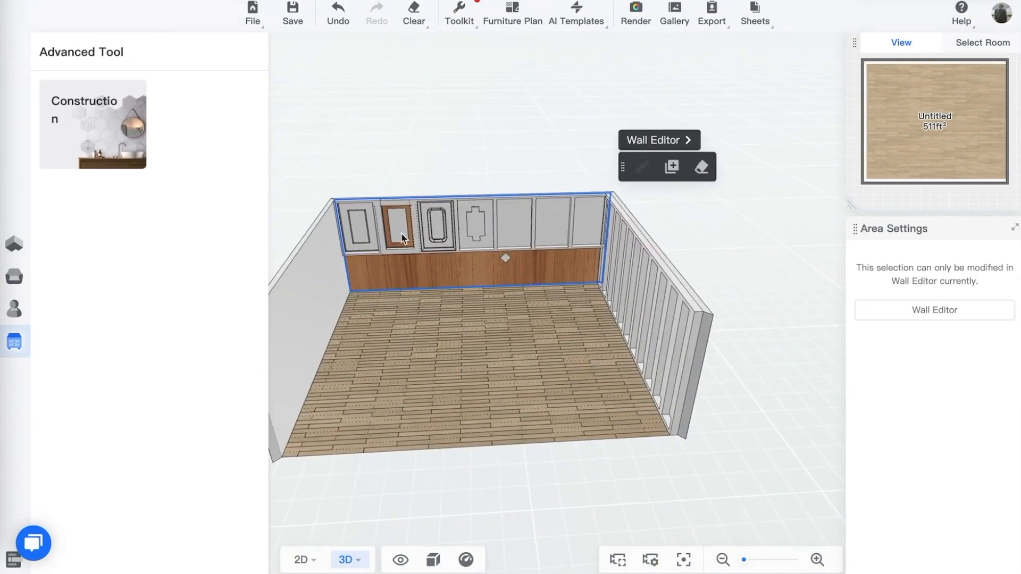
drag(414, 179, 553, 187)
drag(686, 245, 752, 251)
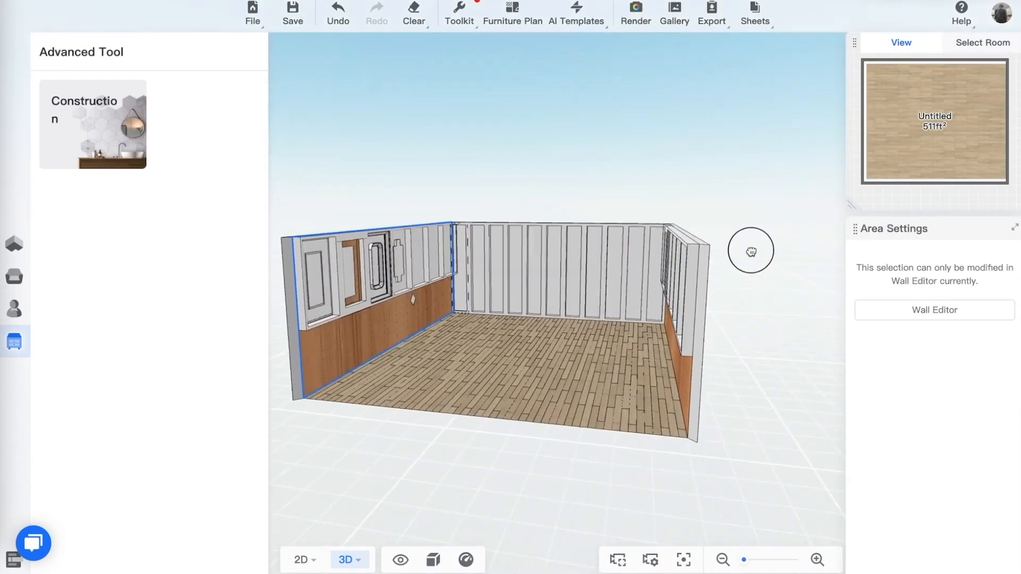
drag(612, 180, 636, 159)
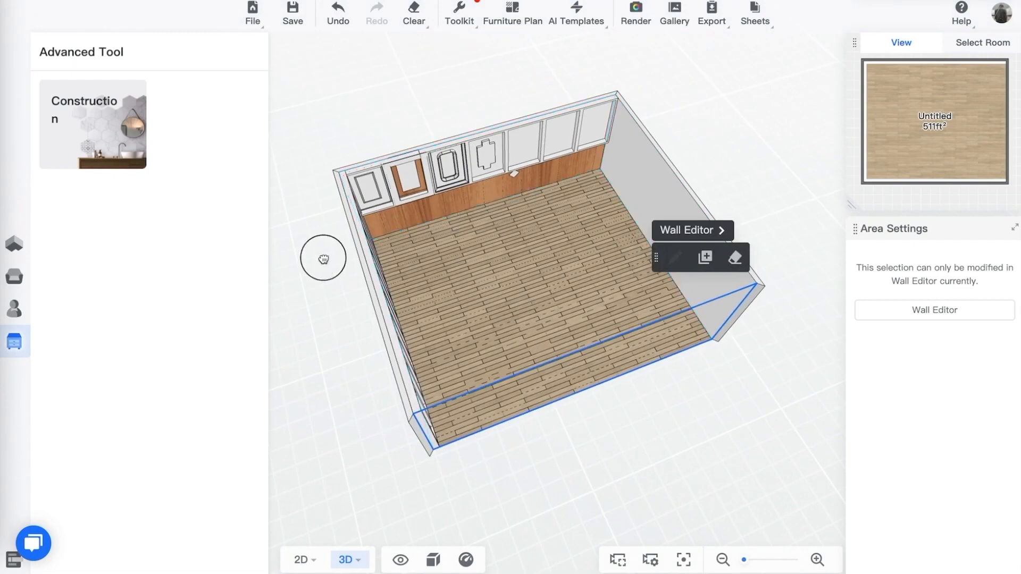
- Copy the vertical panel wall's design onto the blank wall opposite and view the result in the room
drag(323, 256, 371, 253)
click(387, 256)
click(445, 112)
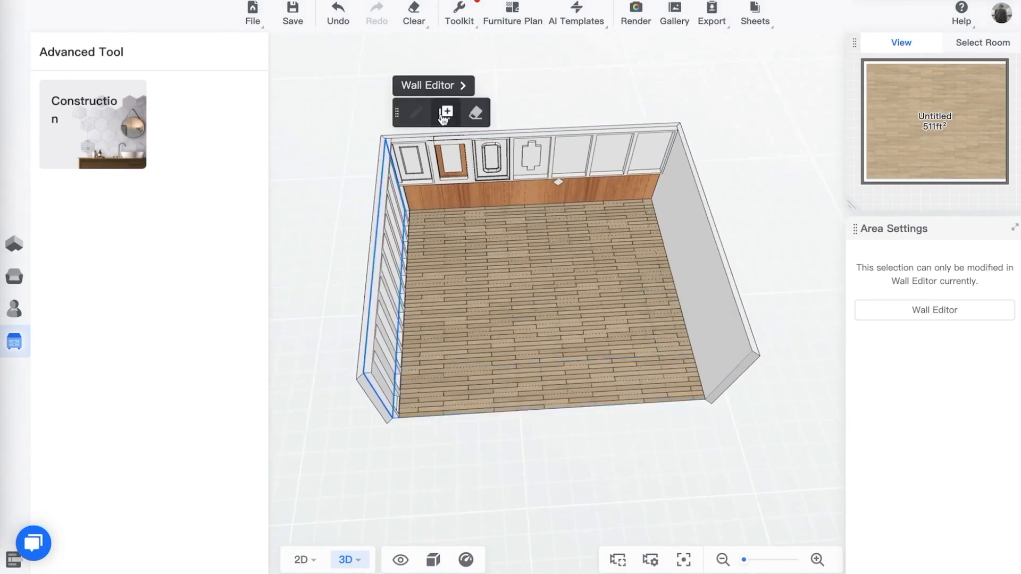
click(707, 238)
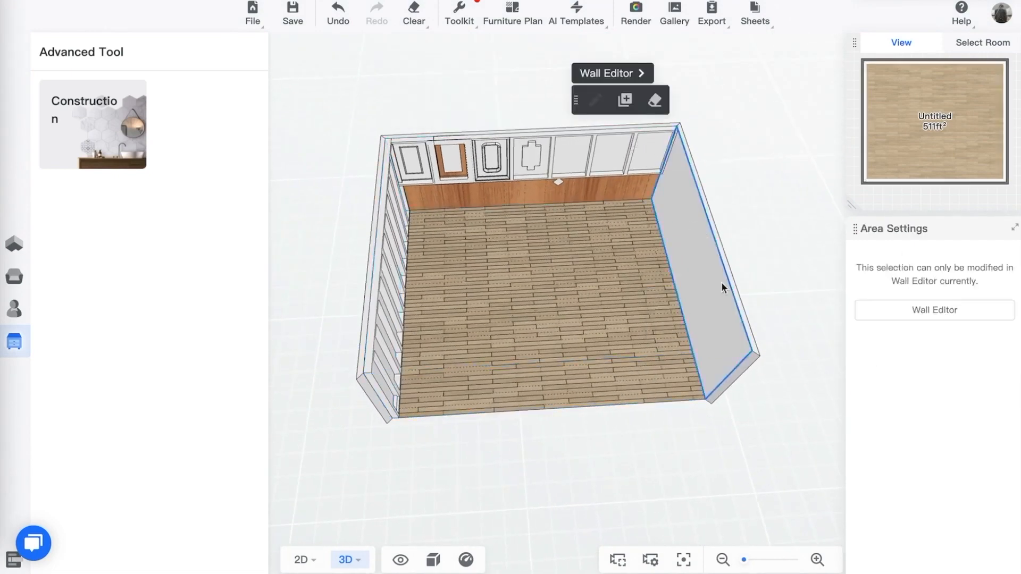
drag(668, 522, 732, 290)
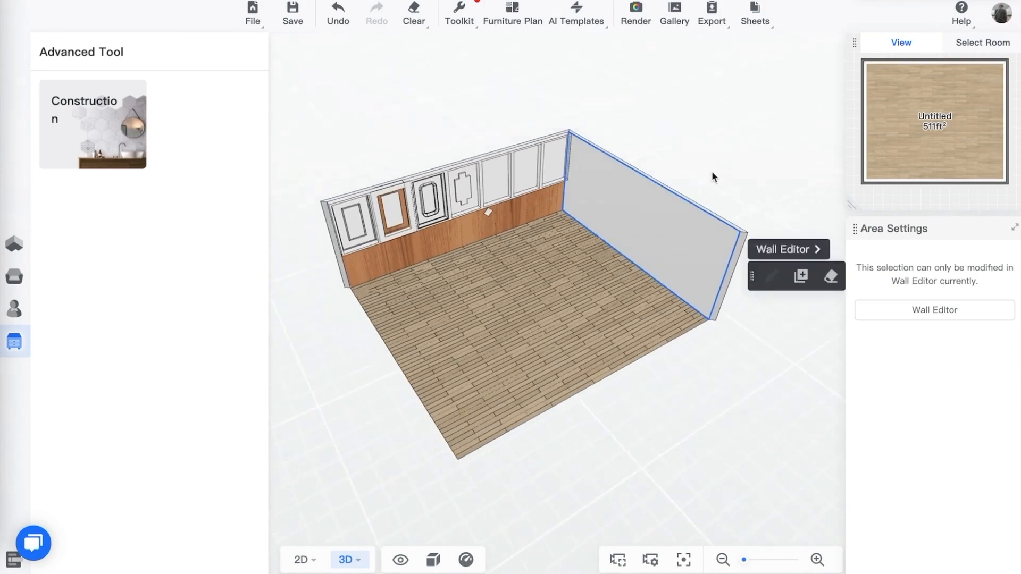
scroll(711, 172, up, 4)
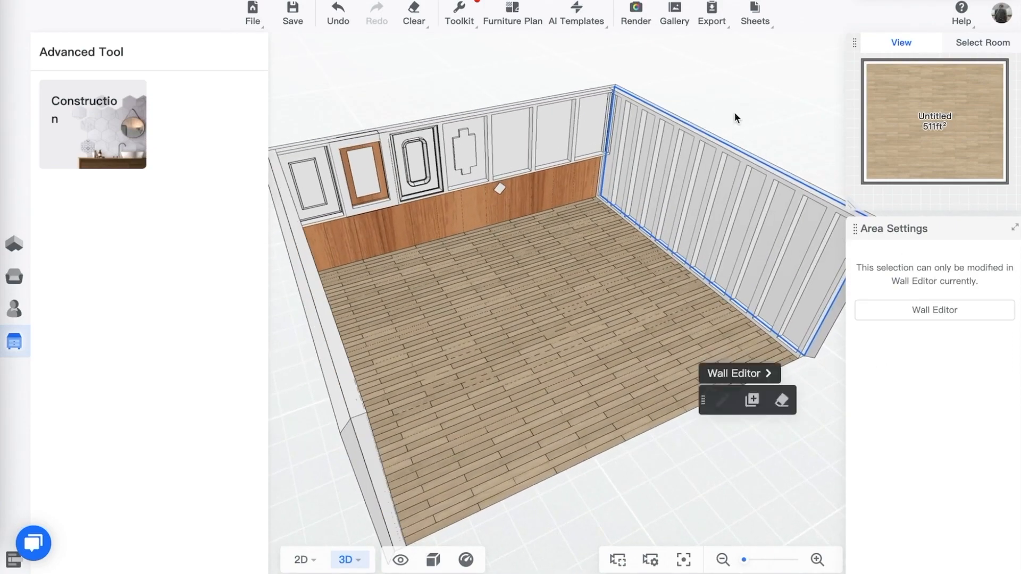
drag(734, 117, 526, 160)
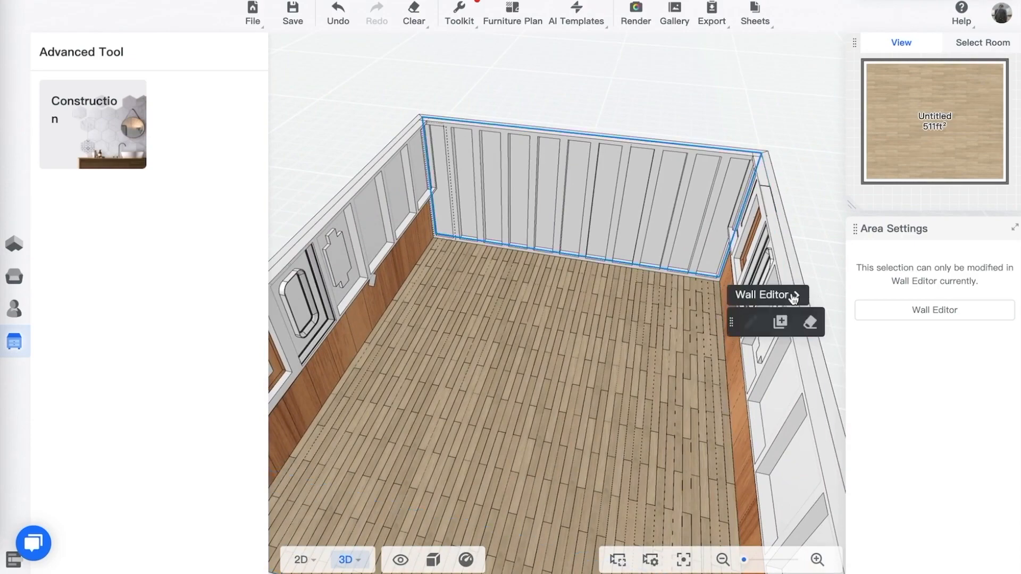
- Open the newly panelled wall in the Wall Editor and hide its line length, arc height and line spacing annotations
click(792, 296)
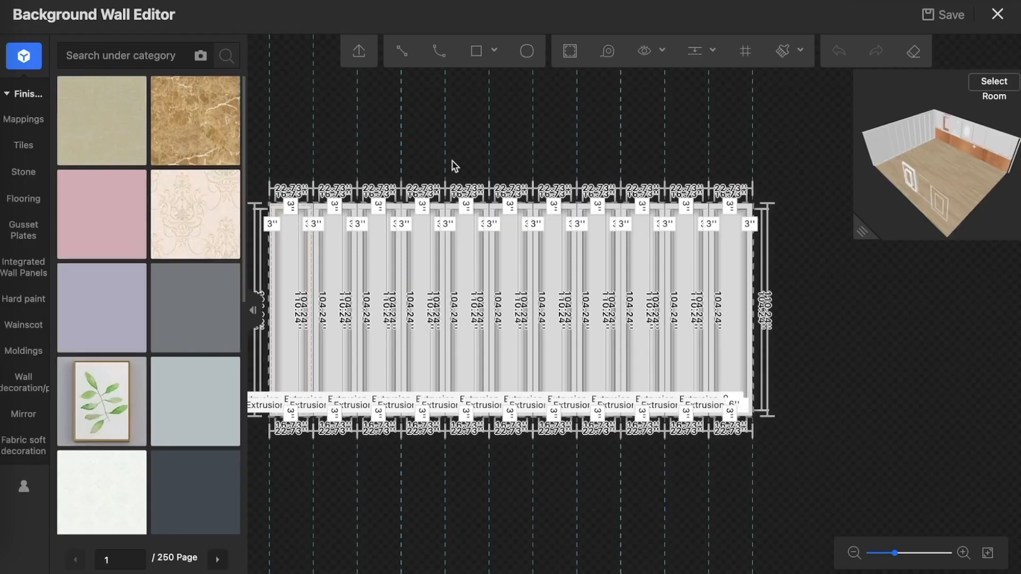
click(645, 51)
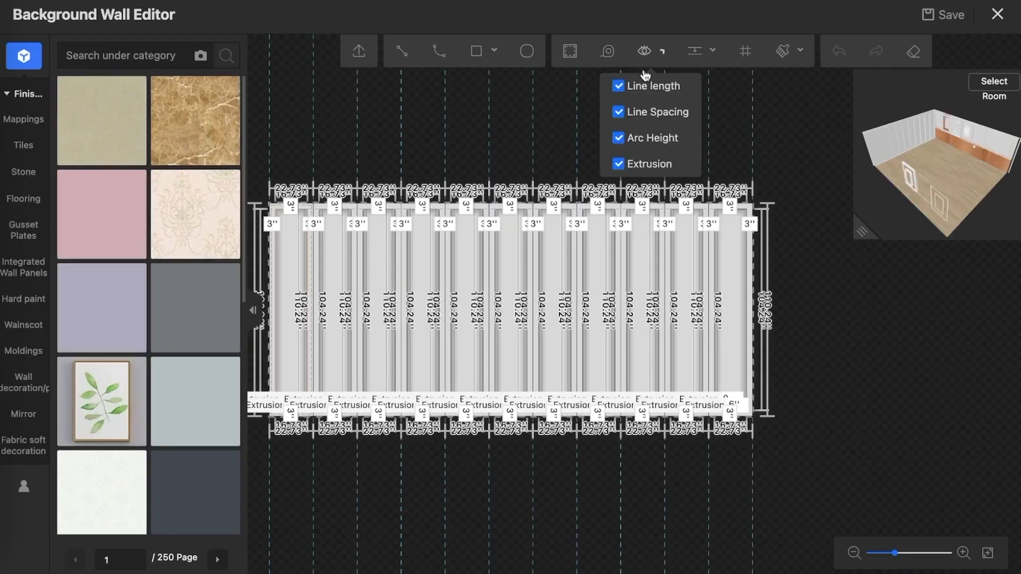
click(618, 86)
click(617, 137)
click(618, 163)
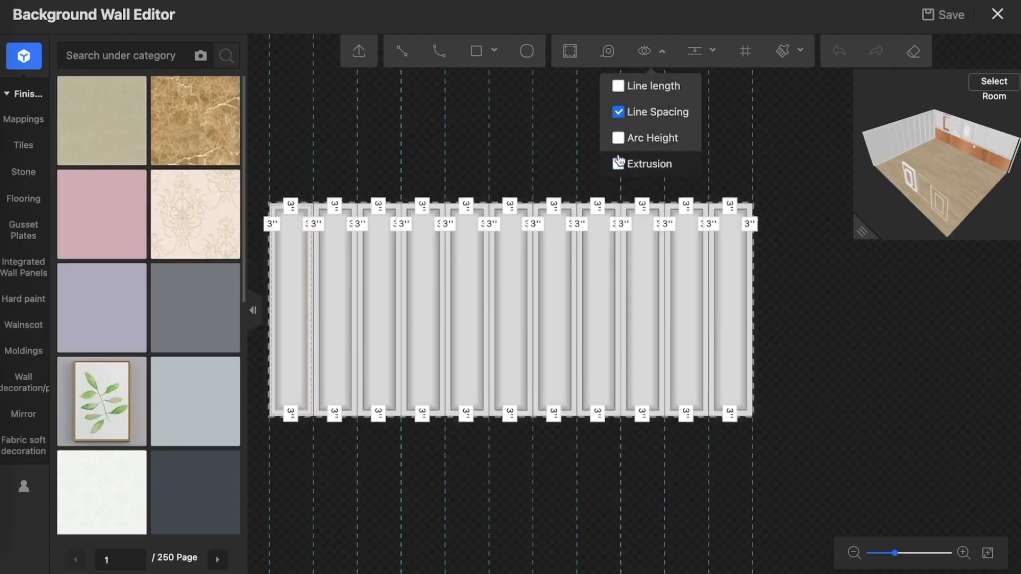
click(617, 164)
scroll(435, 214, up, 3)
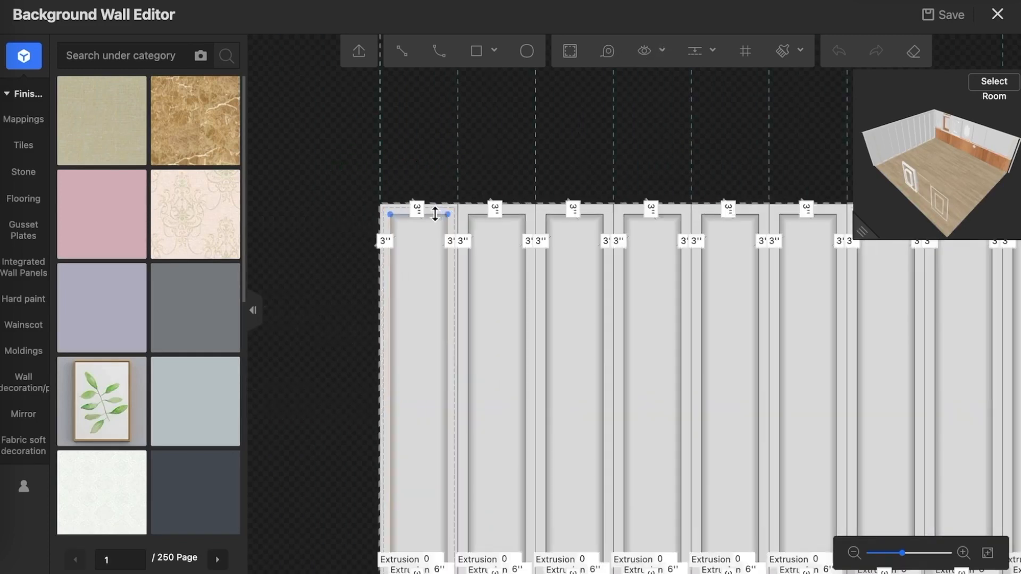
click(644, 51)
click(617, 110)
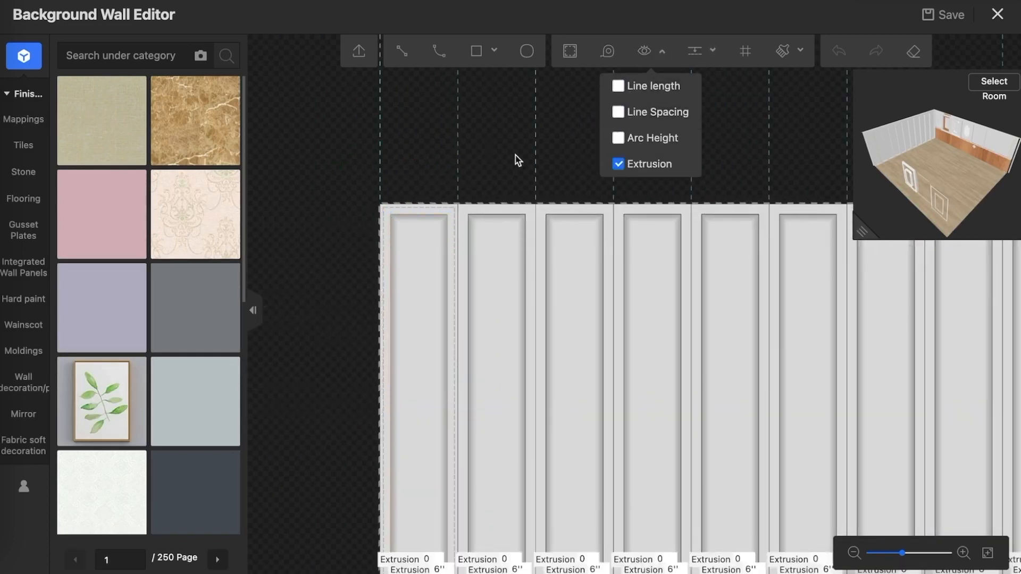
- Select the top edge of the second vertical panel's inner frame
scroll(459, 170, up, 2)
scroll(421, 198, up, 5)
drag(529, 194, 517, 99)
scroll(514, 140, down, 3)
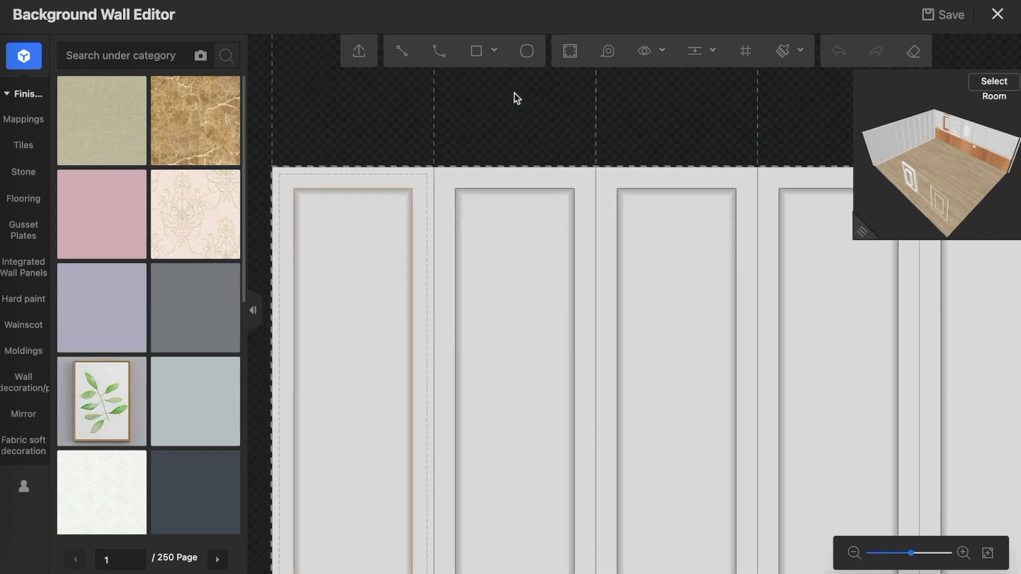
click(561, 189)
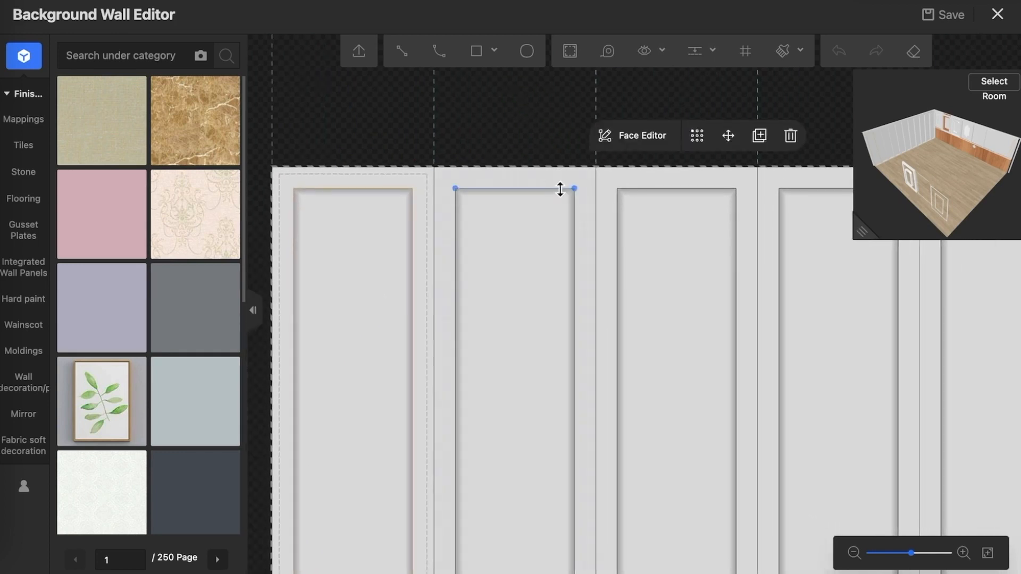
- Apply an outer fillet chamfer to the upper-right corner of the second wall panel's inner frame
click(567, 189)
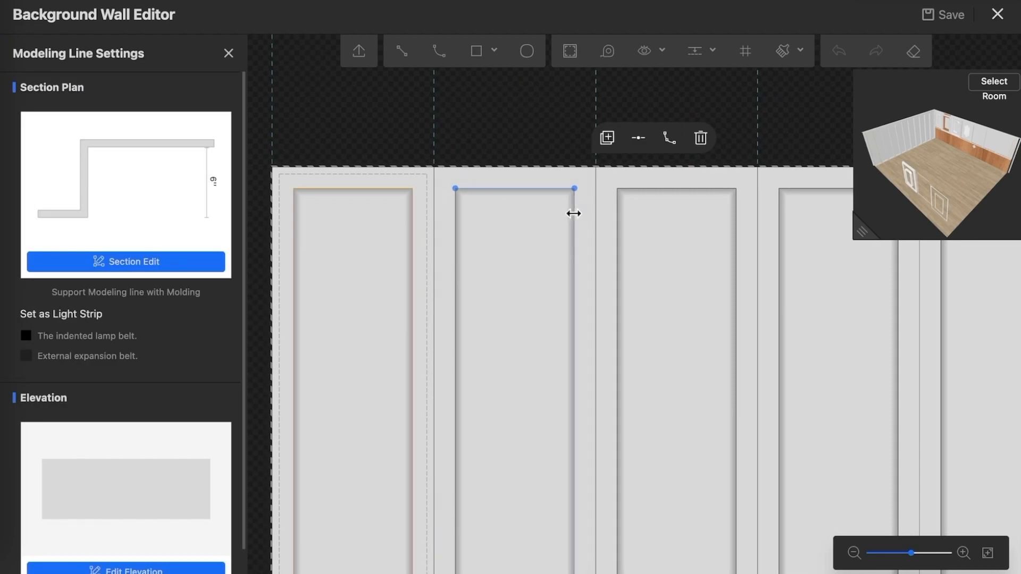
click(573, 212)
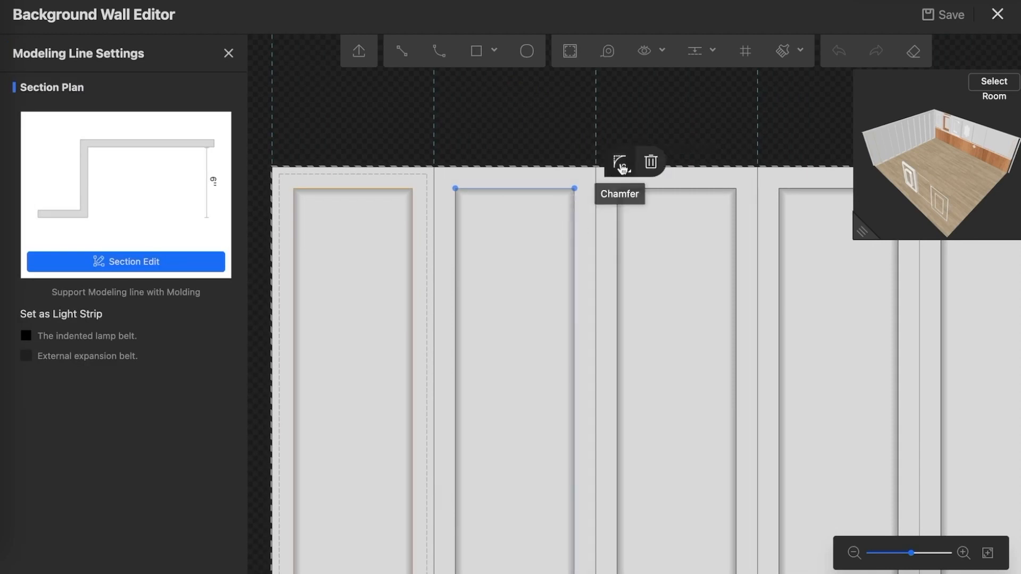
click(620, 164)
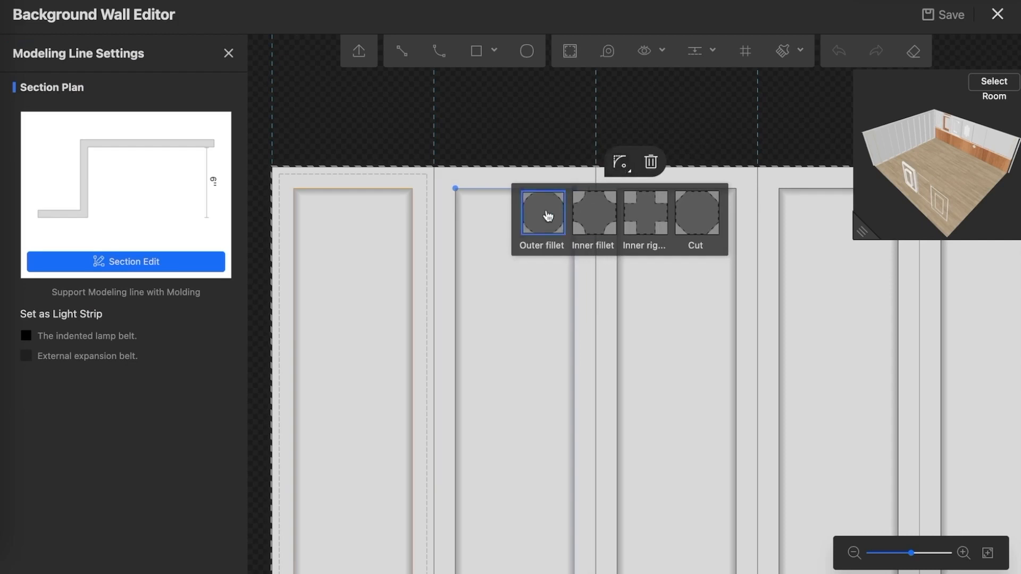
click(548, 215)
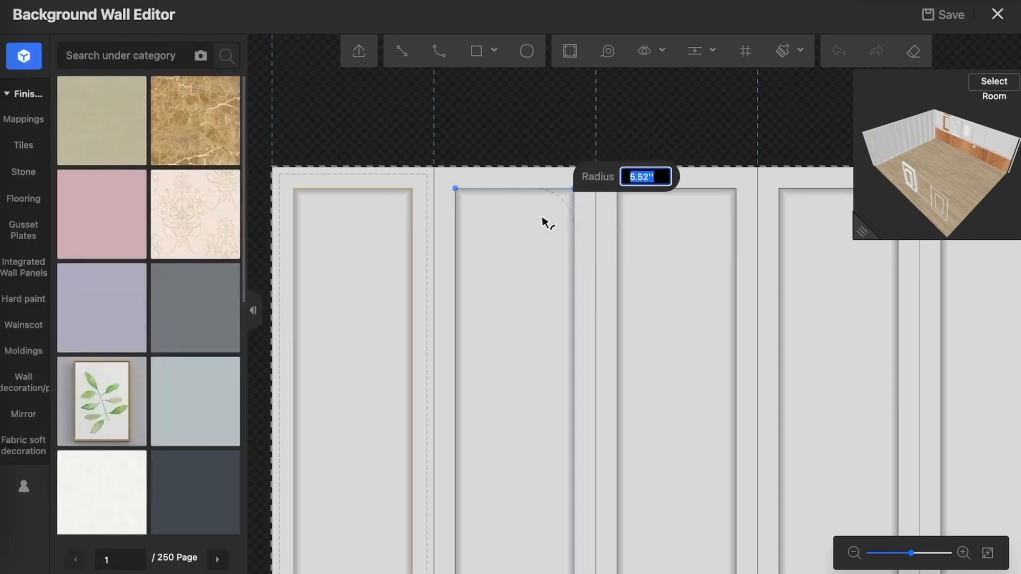
click(535, 238)
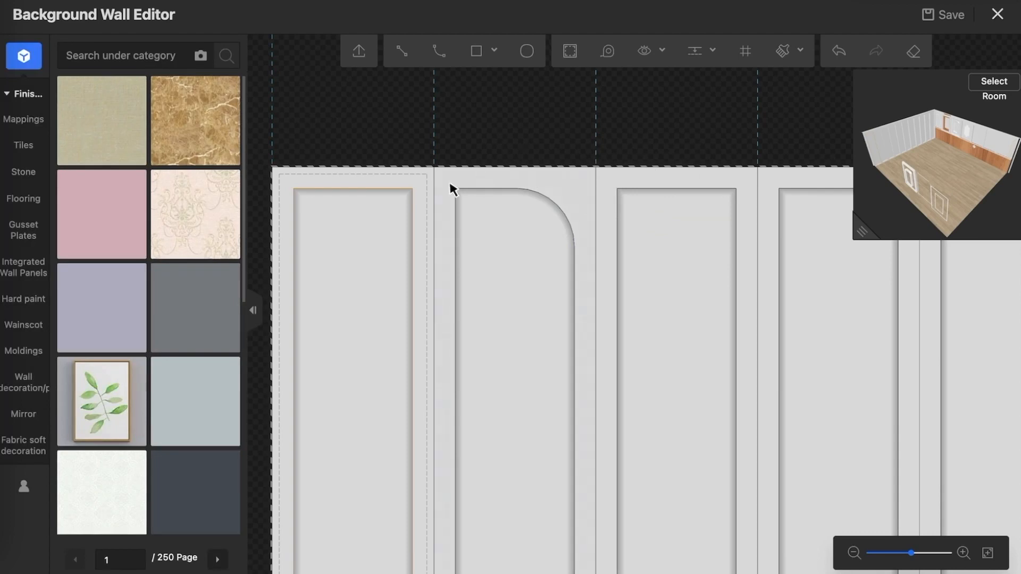
- Apply outer fillet chamfers to all four corners of the third panel's inner frame, giving it fully rounded ends
scroll(450, 189, down, 2)
scroll(453, 188, down, 4)
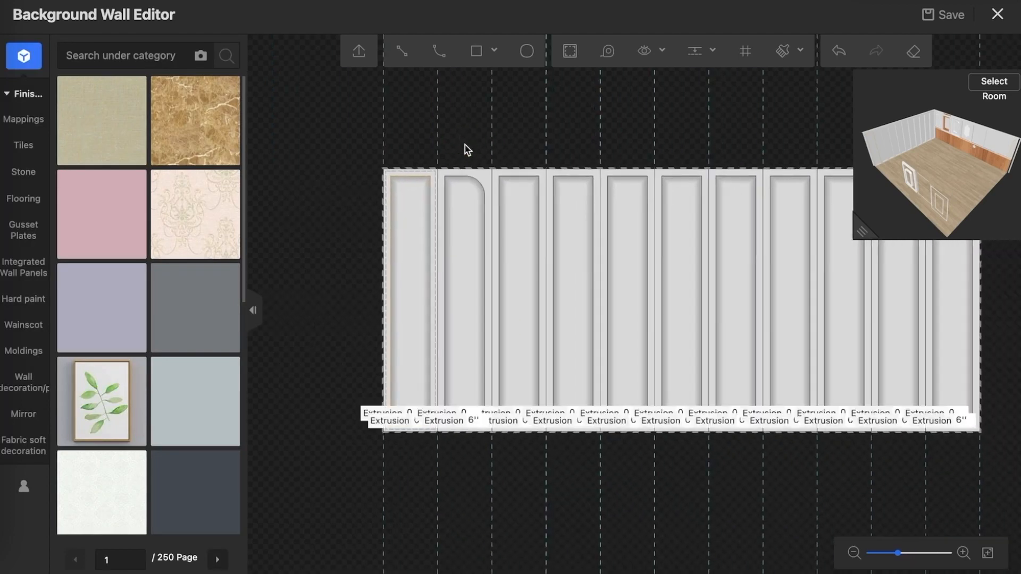
scroll(463, 186, up, 3)
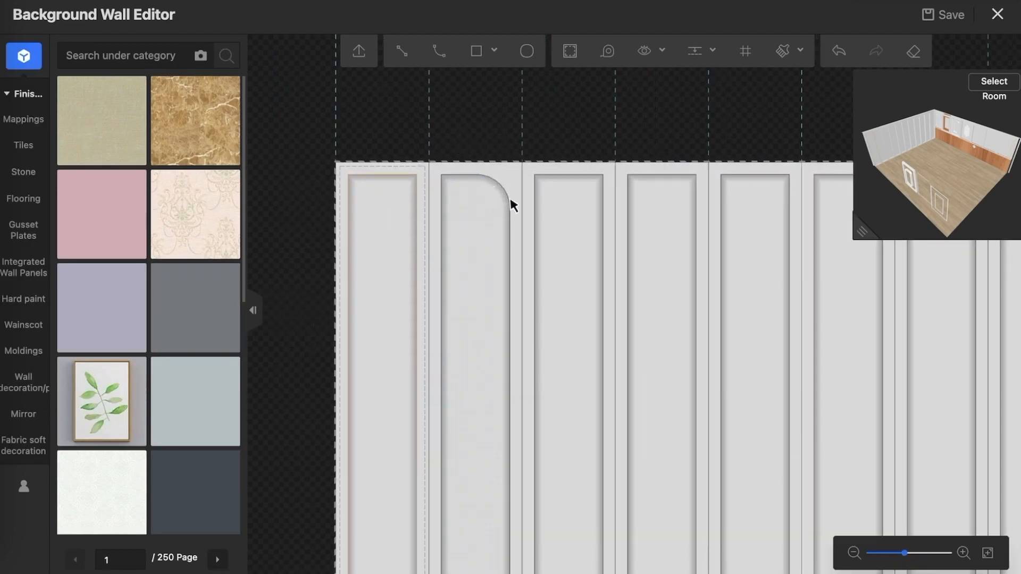
click(576, 174)
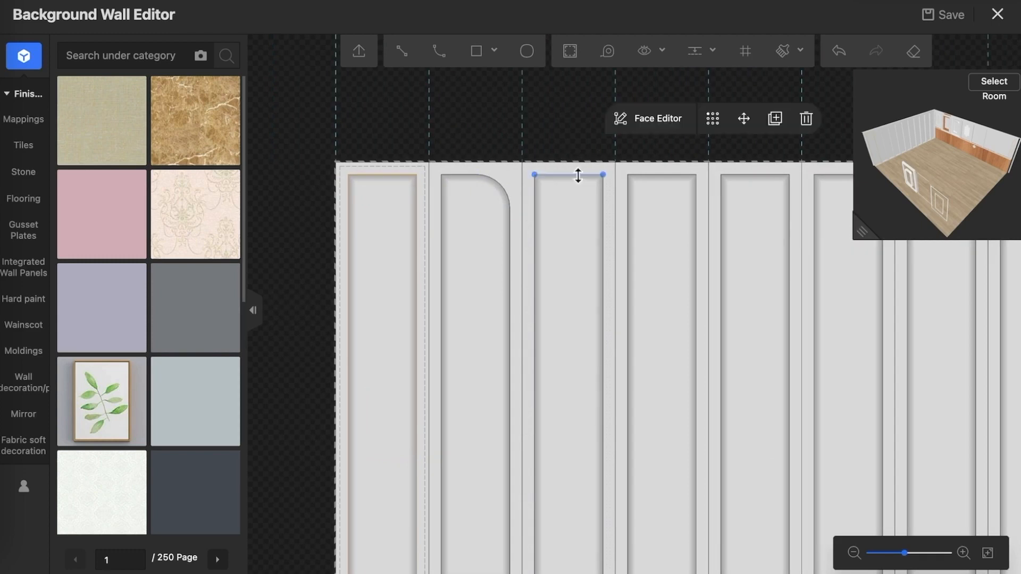
click(578, 176)
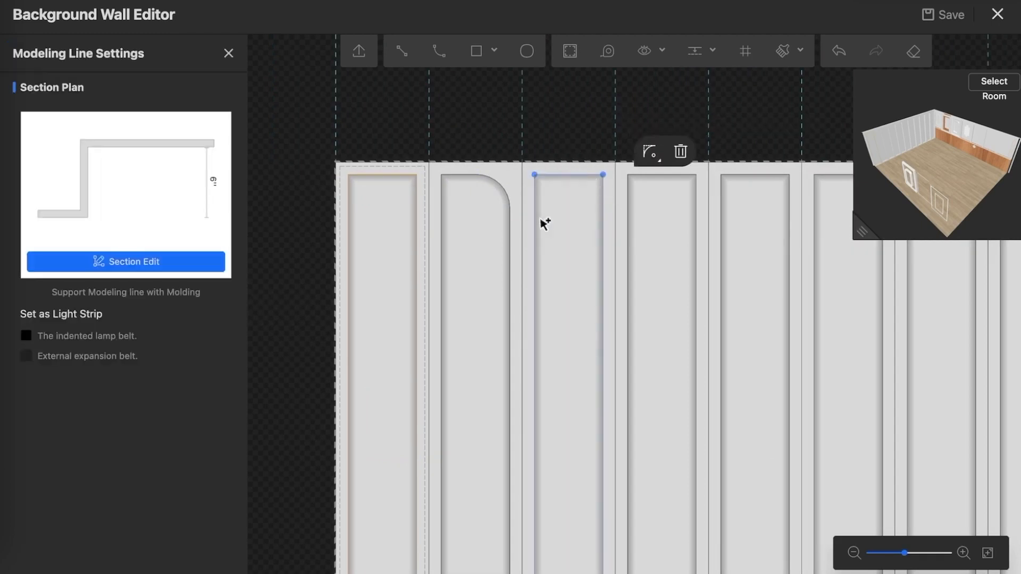
click(534, 182)
scroll(527, 162, down, 5)
scroll(528, 162, up, 3)
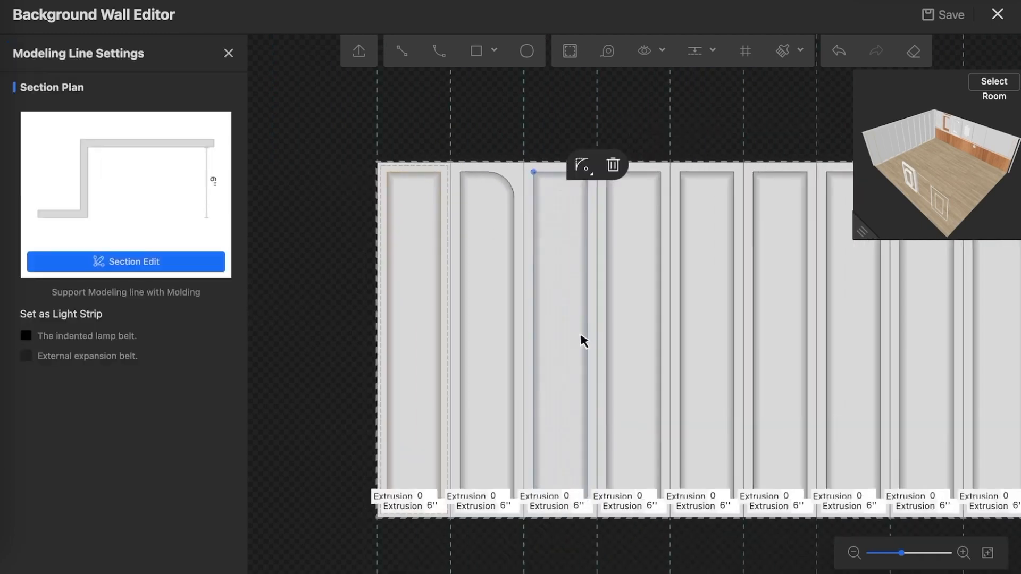
scroll(571, 518, up, 3)
click(537, 488)
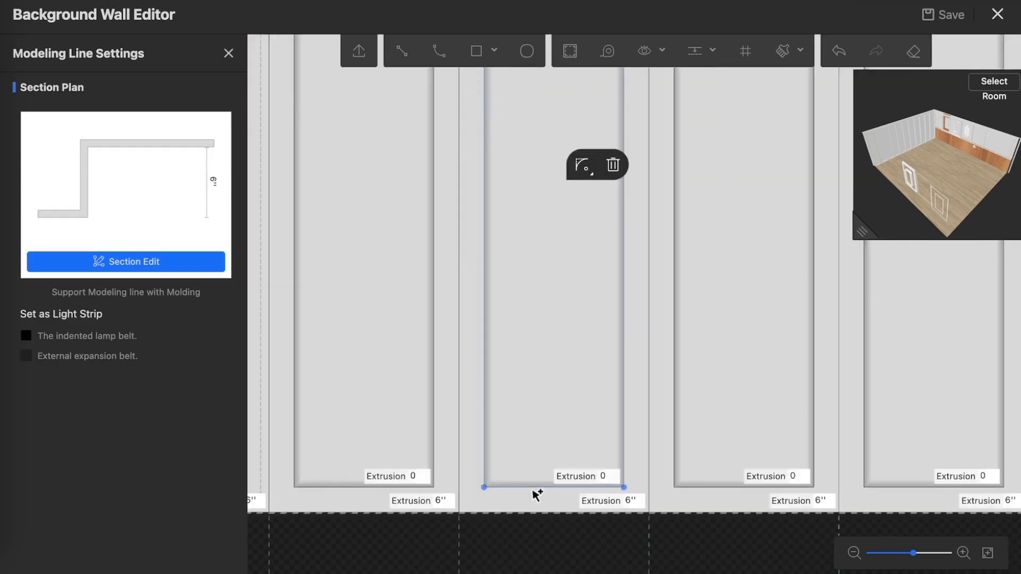
scroll(560, 346, down, 8)
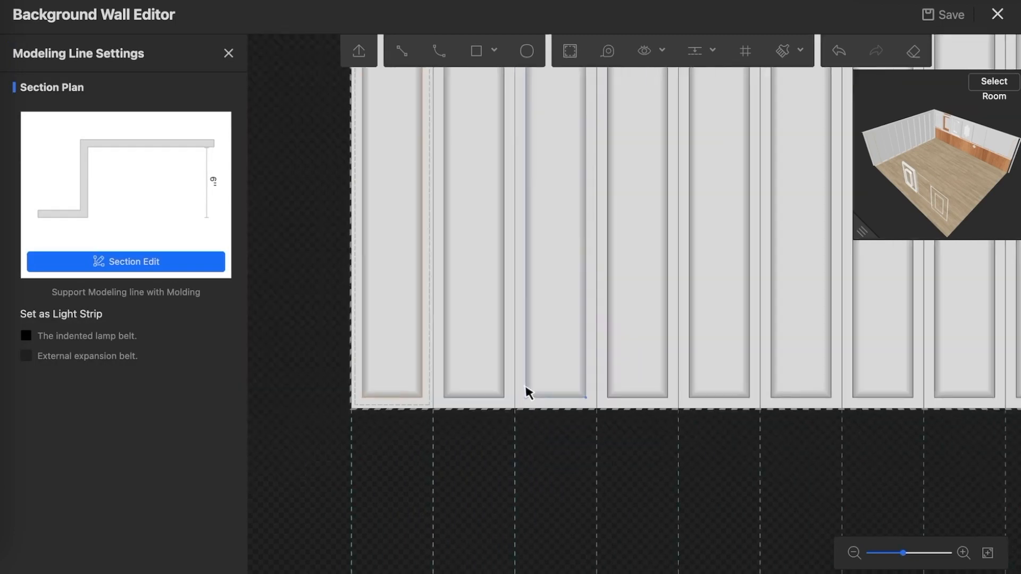
scroll(562, 186, up, 6)
click(550, 197)
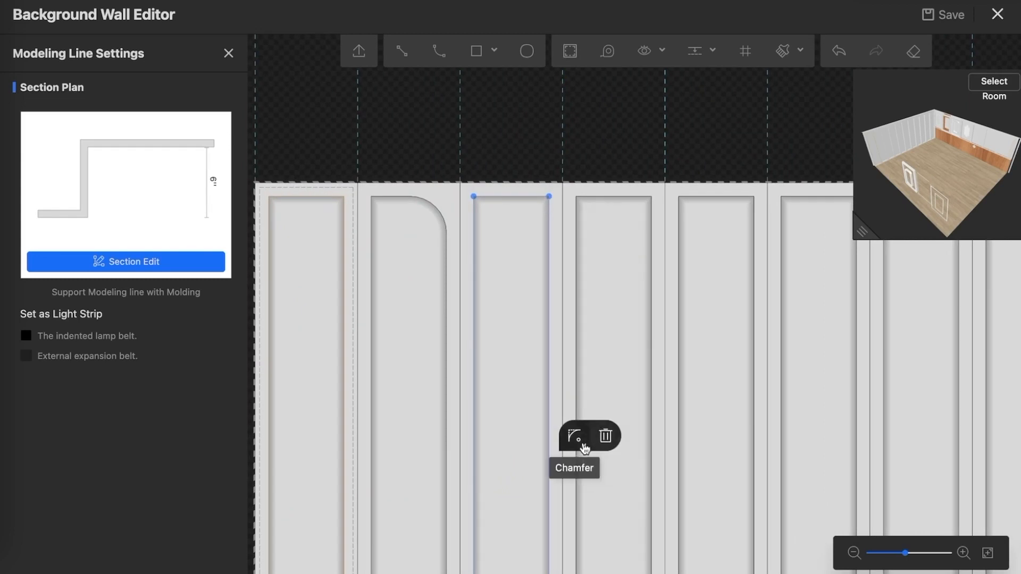
click(575, 437)
click(497, 490)
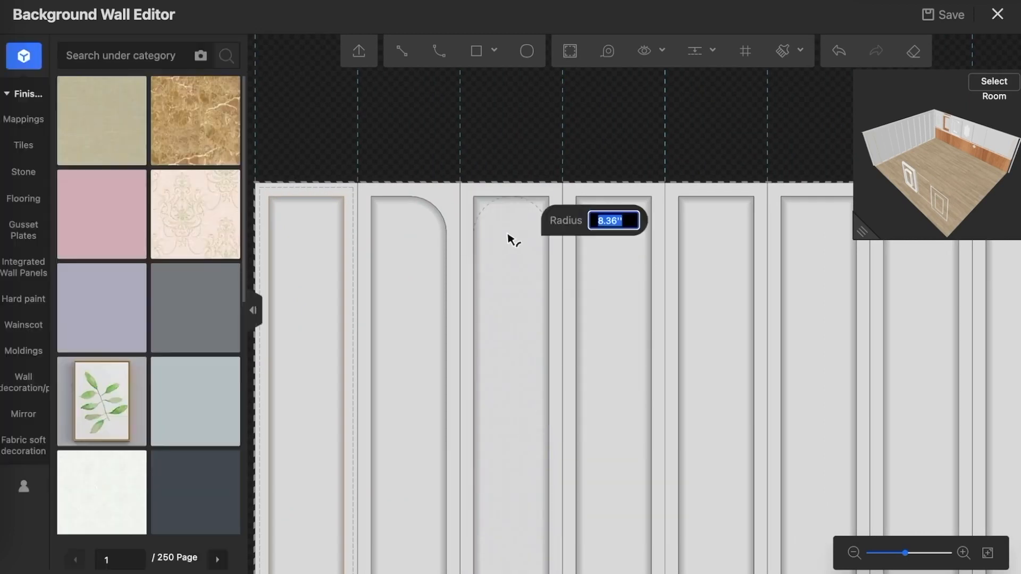
- Hide the extrusion labels on the wall panels
scroll(410, 221, down, 5)
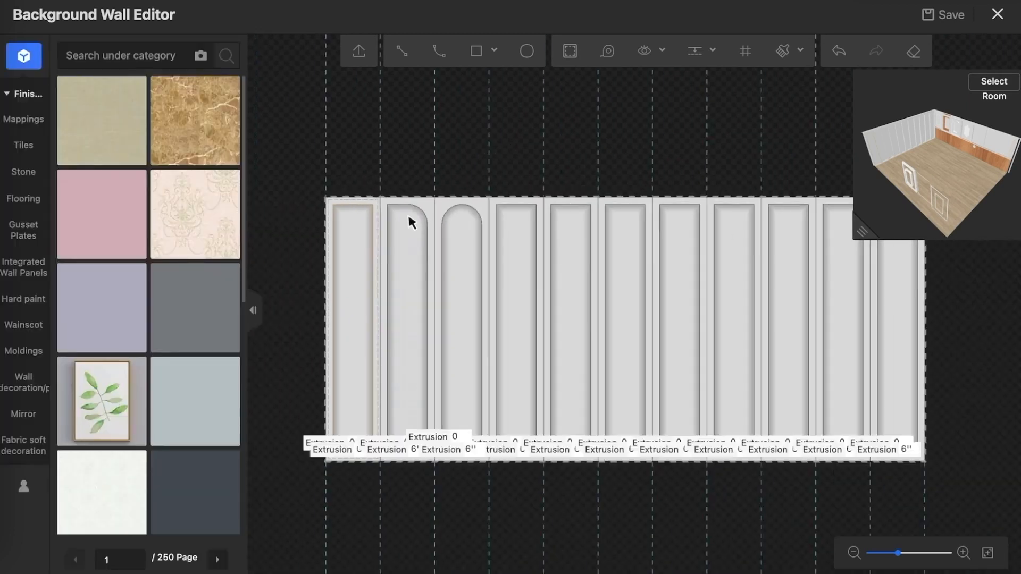
scroll(581, 235, up, 5)
scroll(490, 290, up, 2)
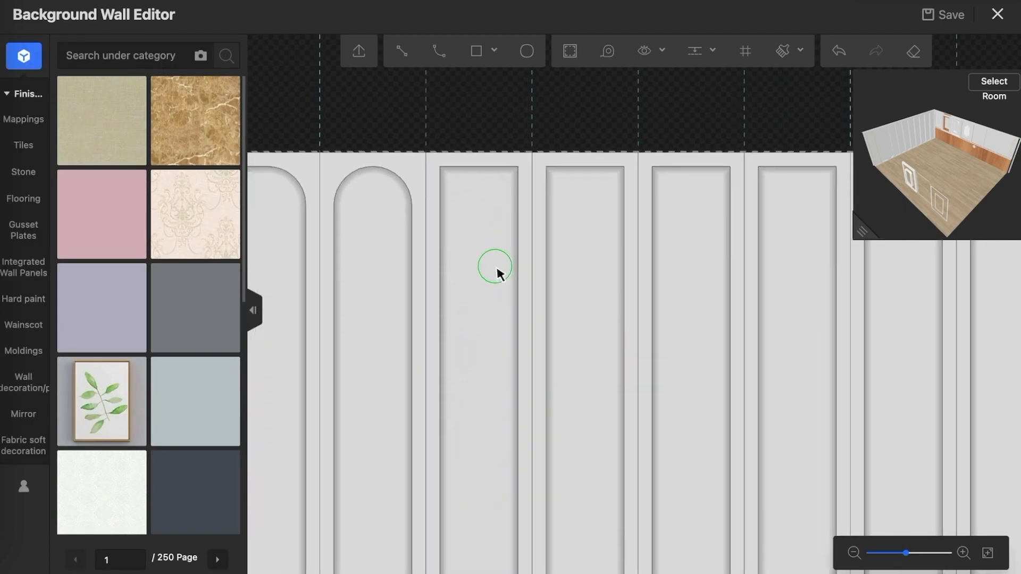
scroll(542, 232, down, 3)
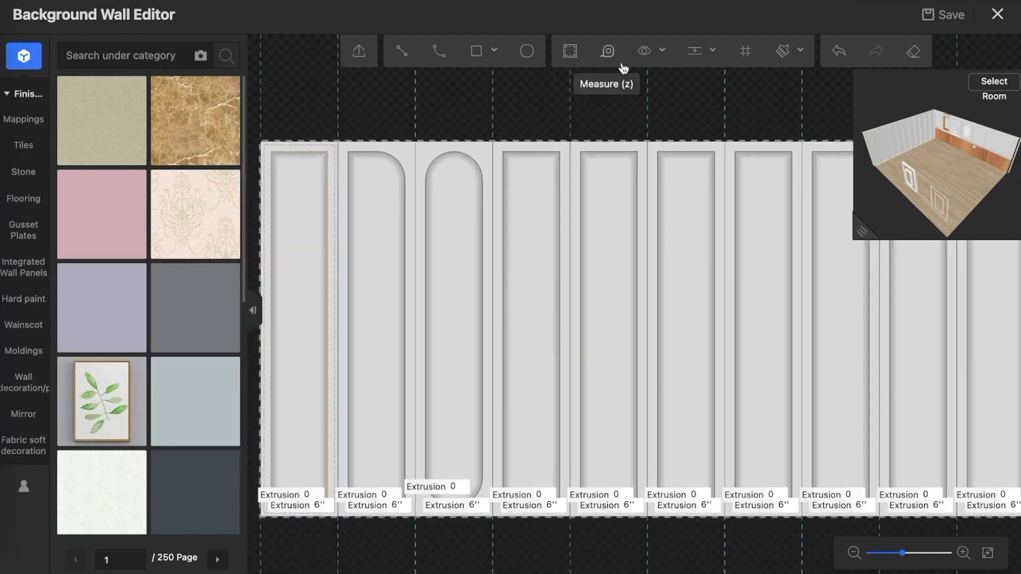
click(645, 50)
click(618, 164)
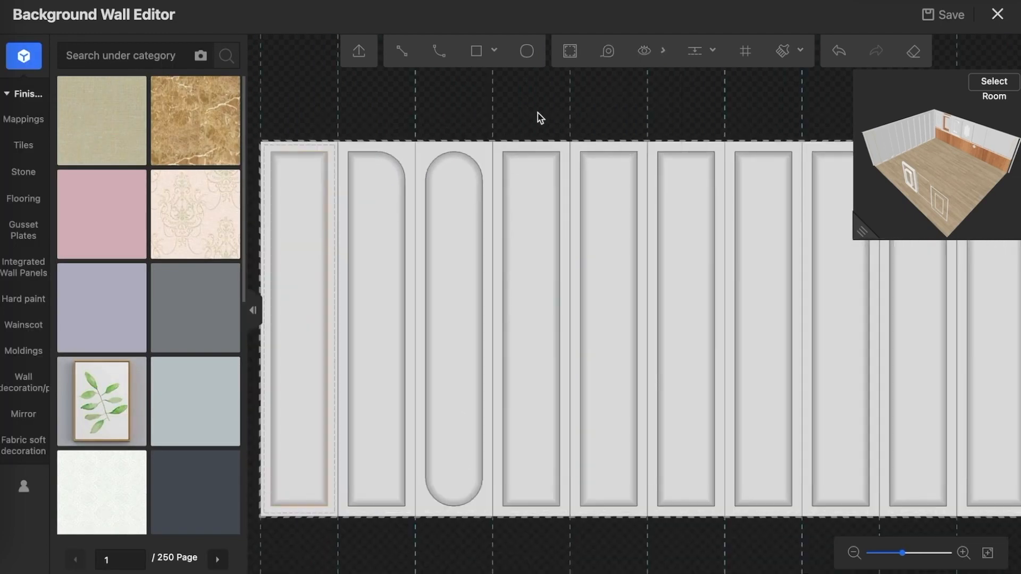
- Apply inner fillet chamfers to all four corners of the fourth panel's inner frame, large enough for the arcs to meet at its centre
scroll(566, 148, up, 2)
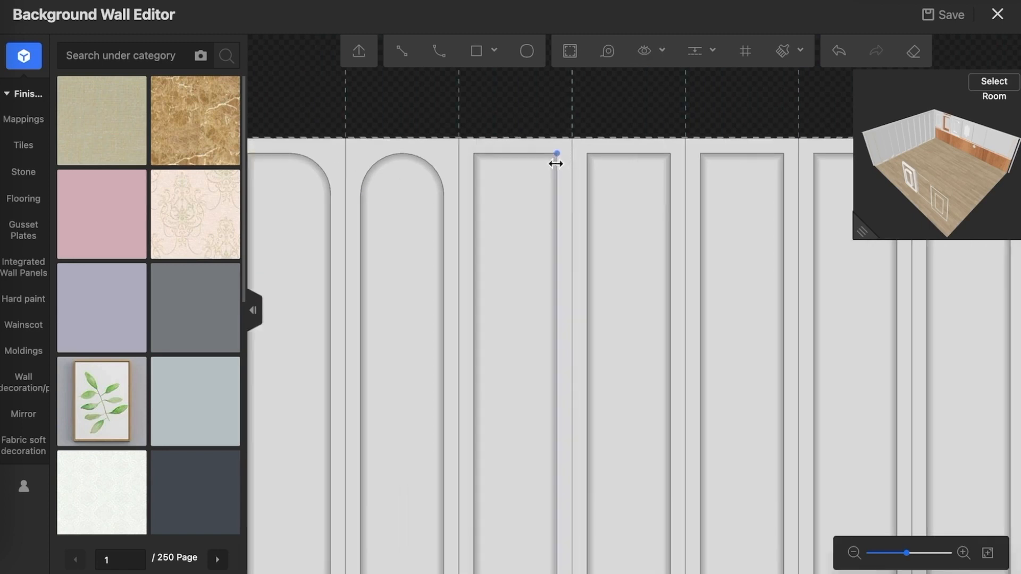
click(550, 159)
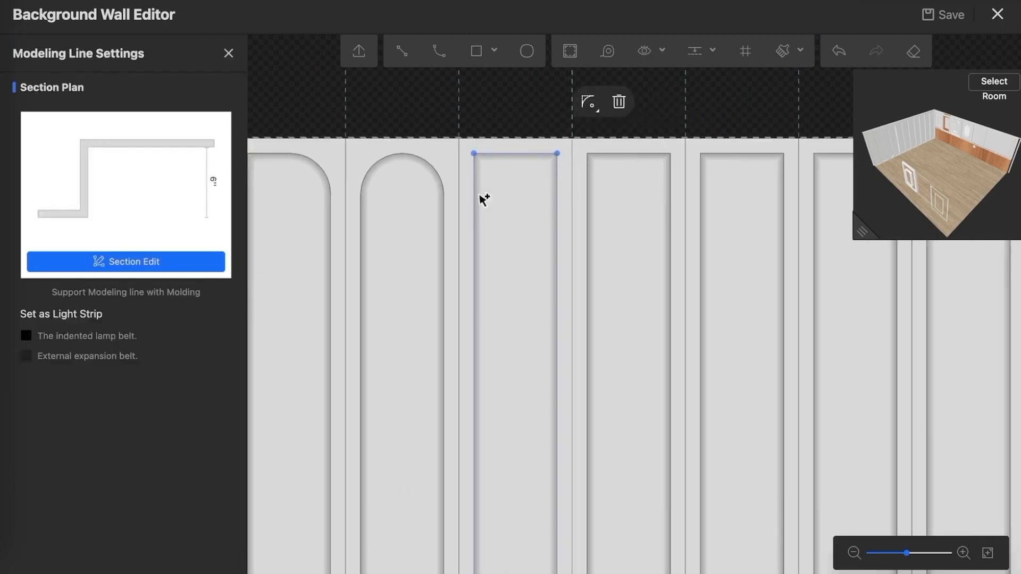
scroll(485, 198, up, 2)
scroll(510, 184, down, 4)
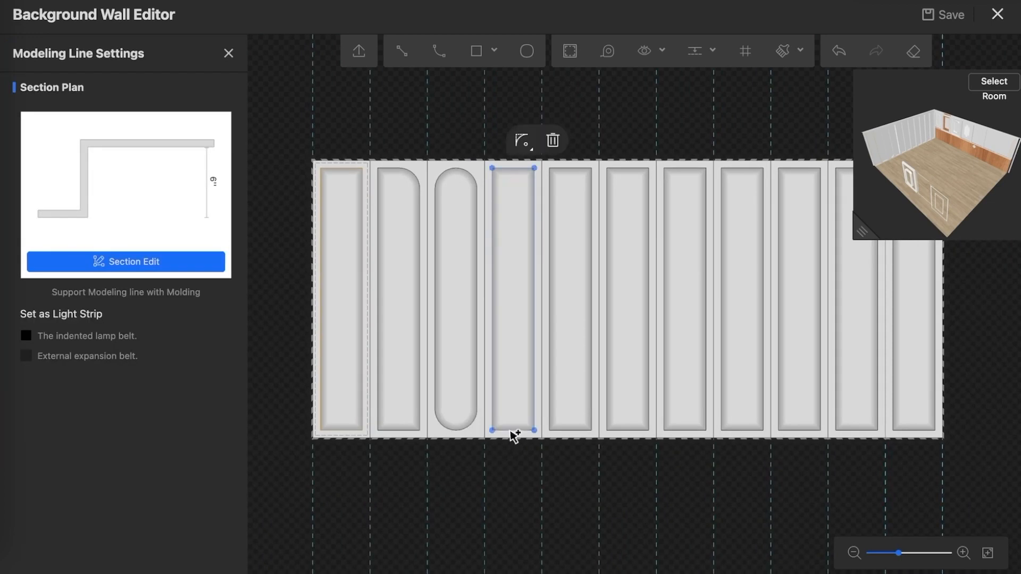
click(552, 379)
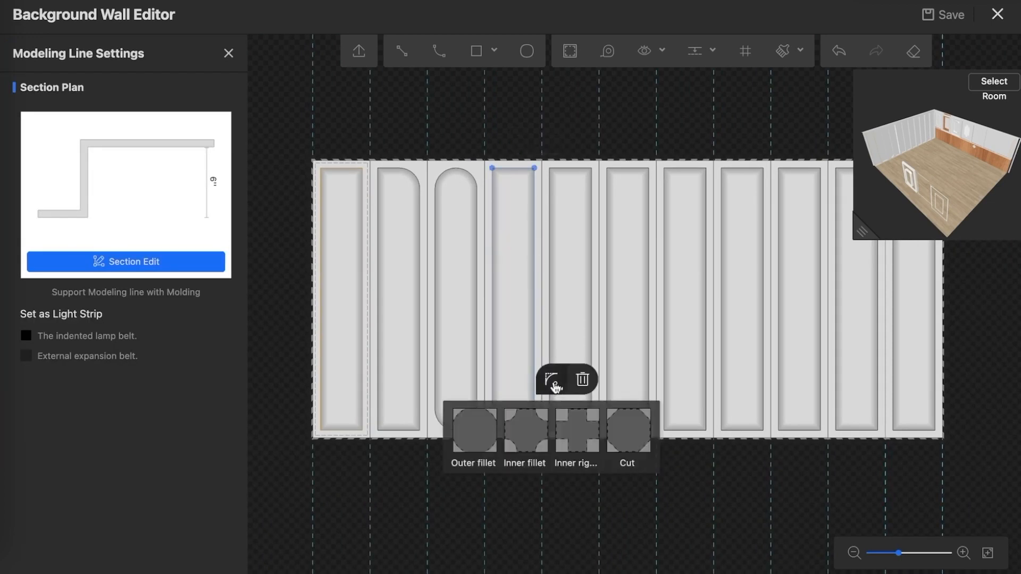
click(526, 430)
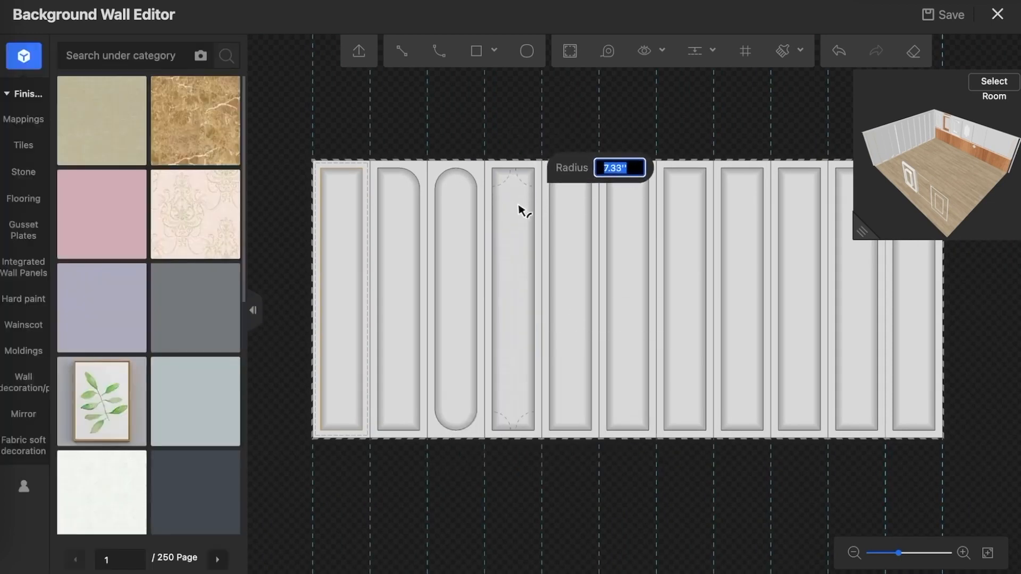
click(511, 244)
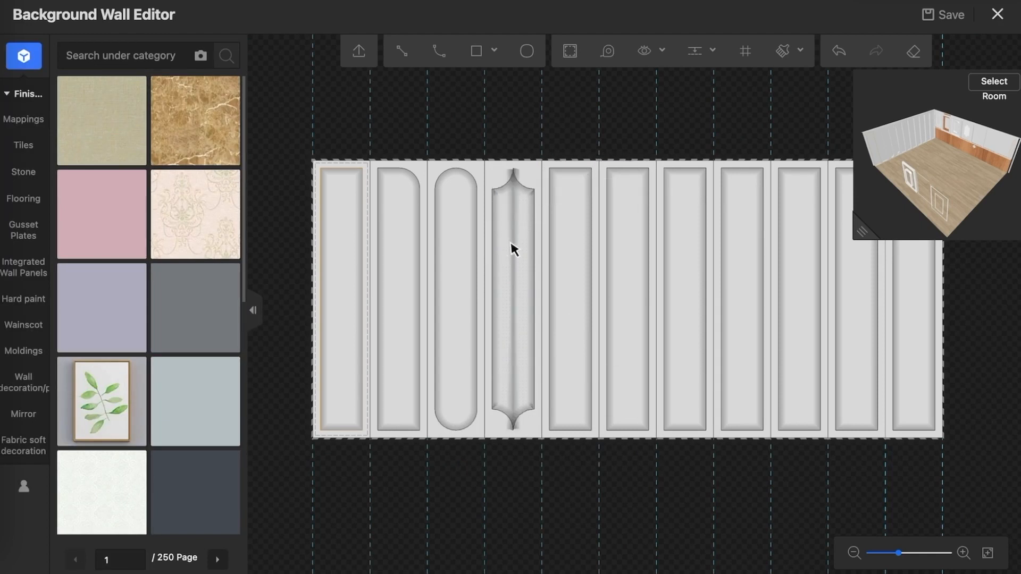
- Apply inner right-angle chamfers to all four corners of the fifth panel's inner frame, leaving a narrow tab at each end
scroll(574, 203, up, 2)
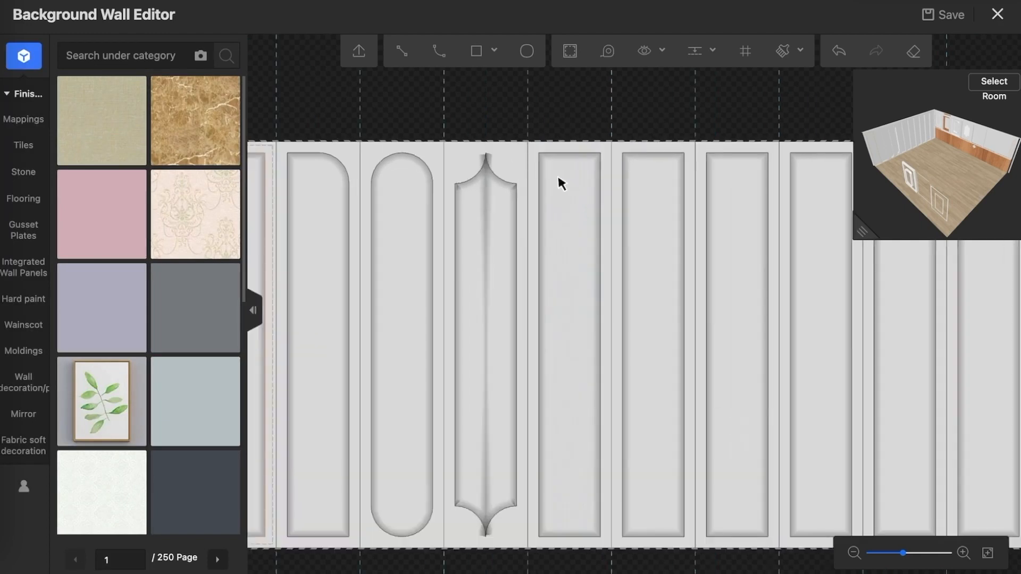
click(581, 154)
click(536, 187)
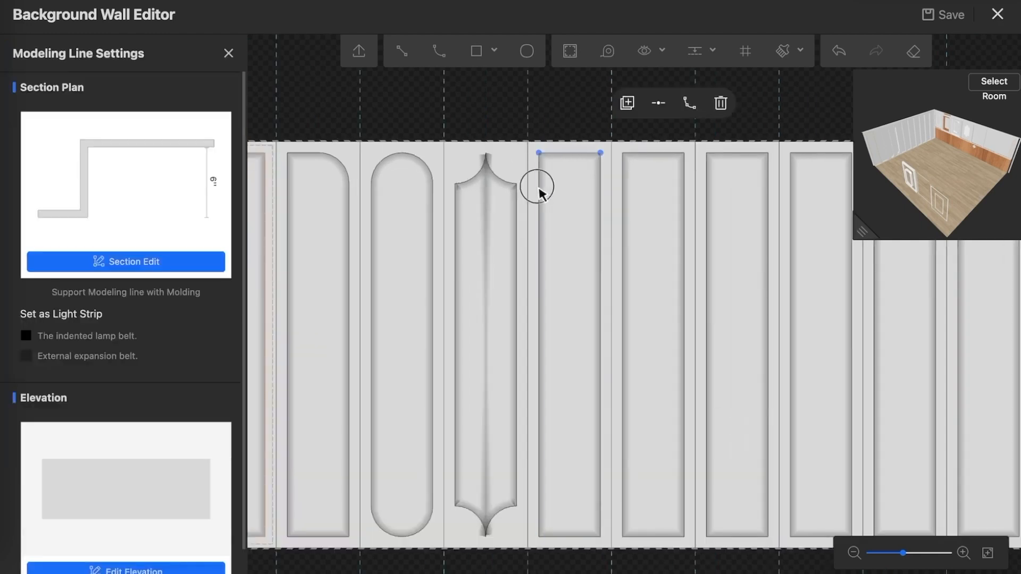
click(543, 192)
shift+click(560, 155)
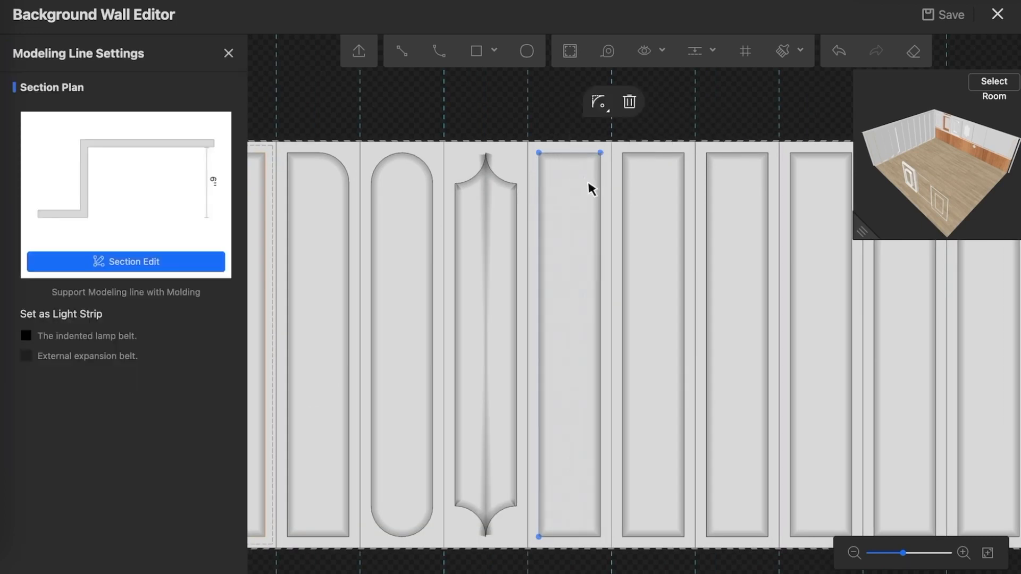
scroll(606, 196, up, 2)
scroll(572, 372, down, 3)
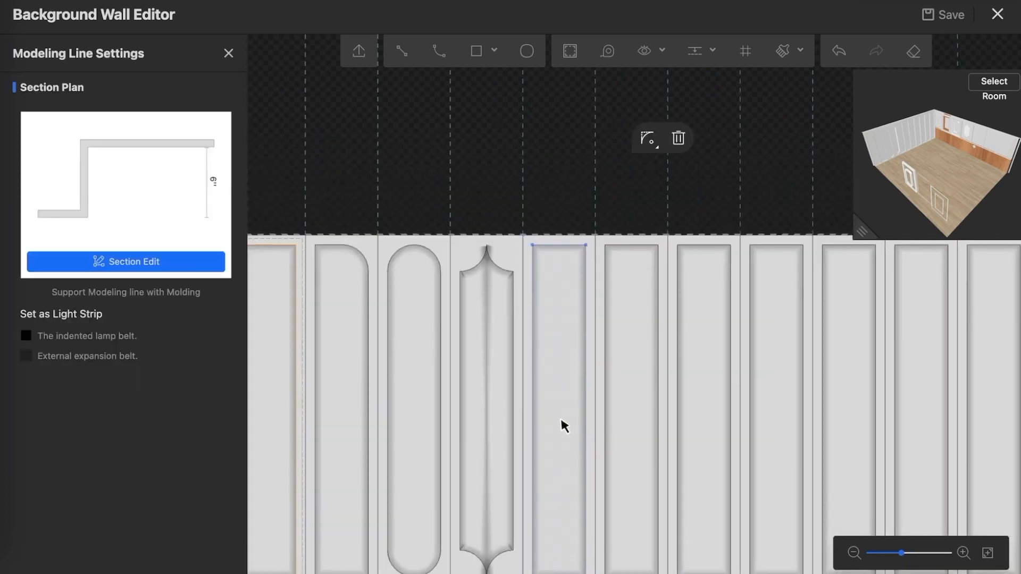
scroll(553, 319, up, 3)
scroll(547, 298, down, 3)
scroll(563, 534, up, 2)
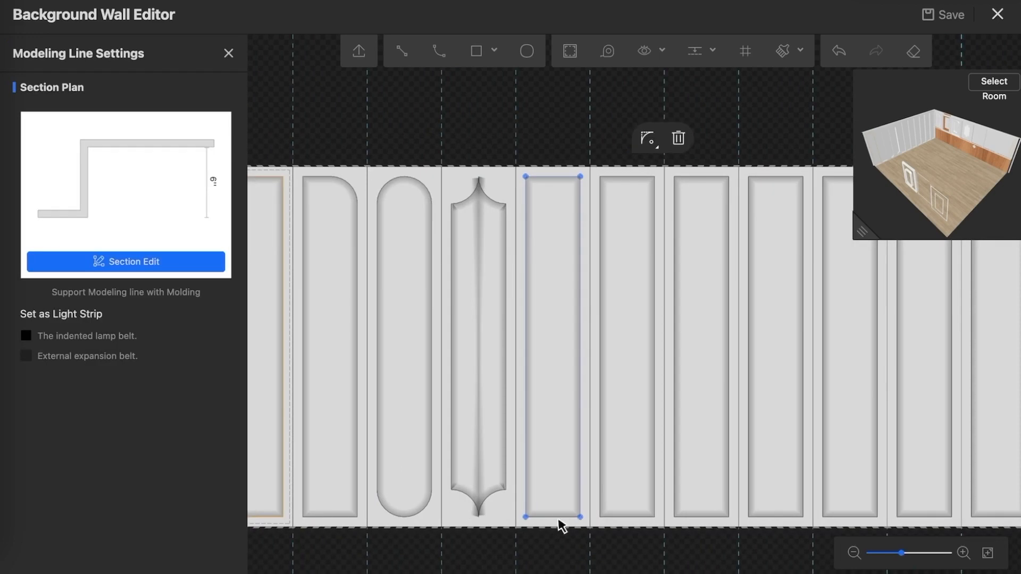
shift+click(563, 516)
click(604, 465)
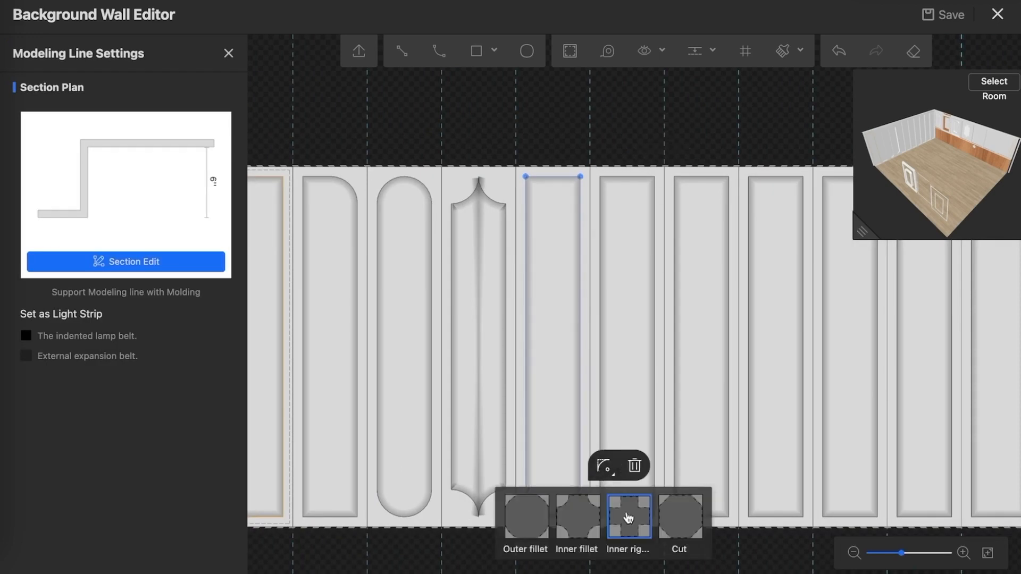
click(627, 513)
click(565, 303)
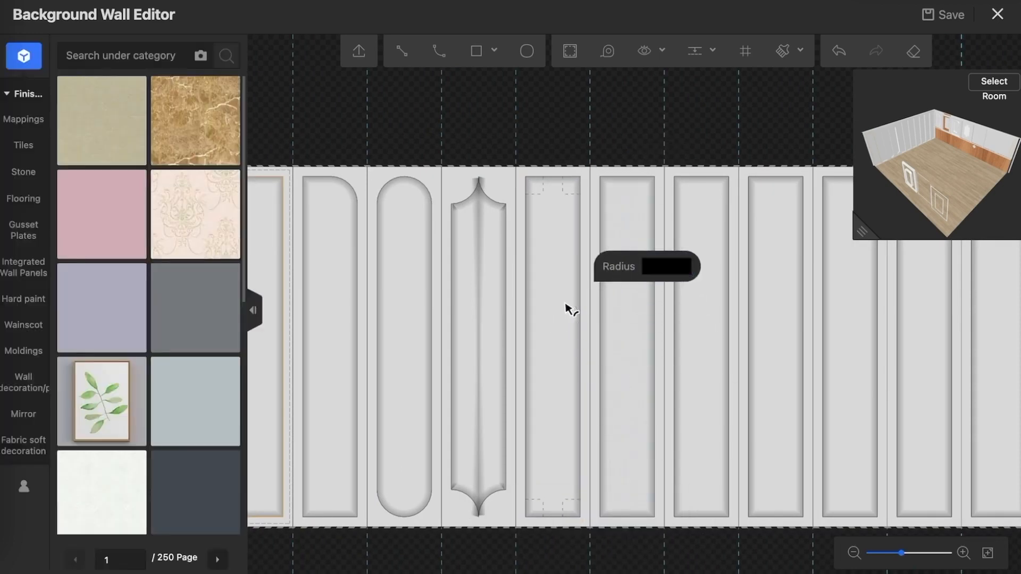
scroll(488, 325, down, 3)
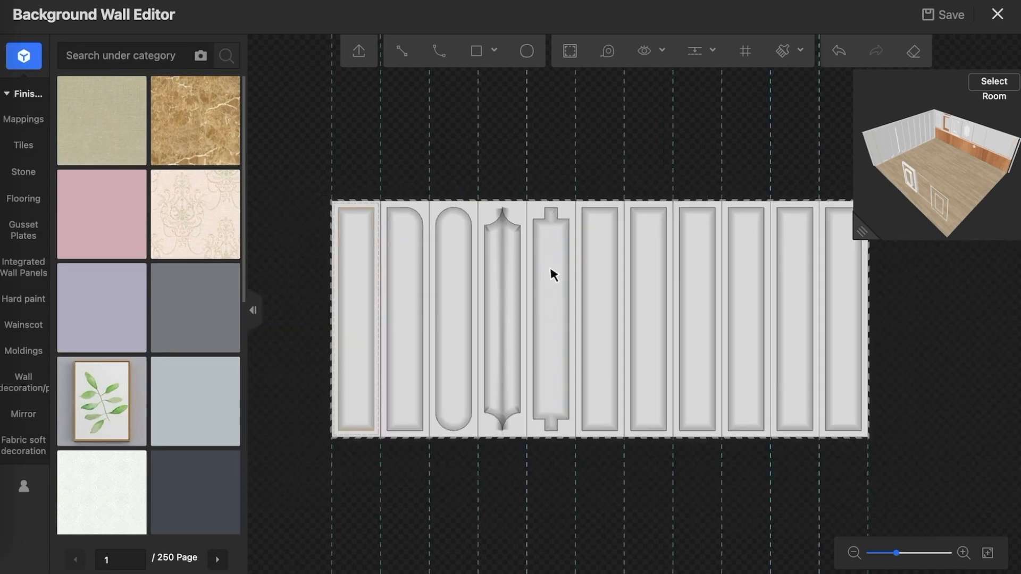
scroll(549, 276, up, 3)
scroll(577, 137, right, 3)
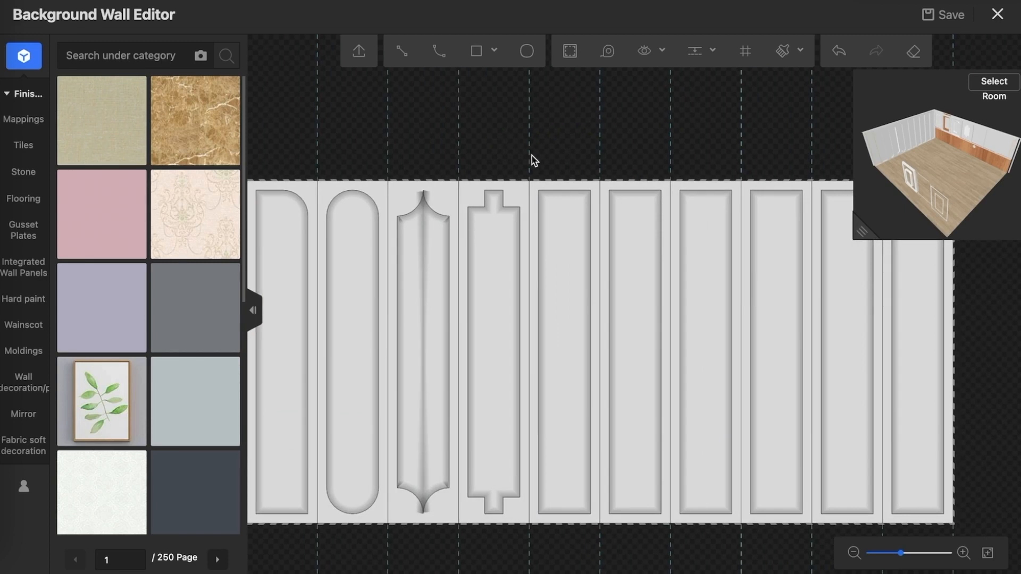
scroll(505, 153, left, 2)
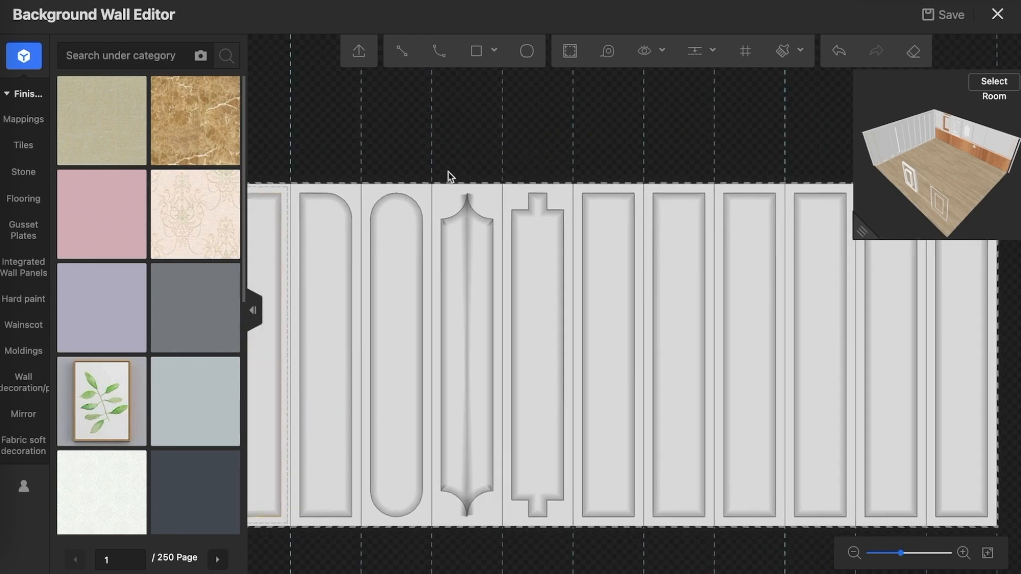
scroll(478, 157, right, 4)
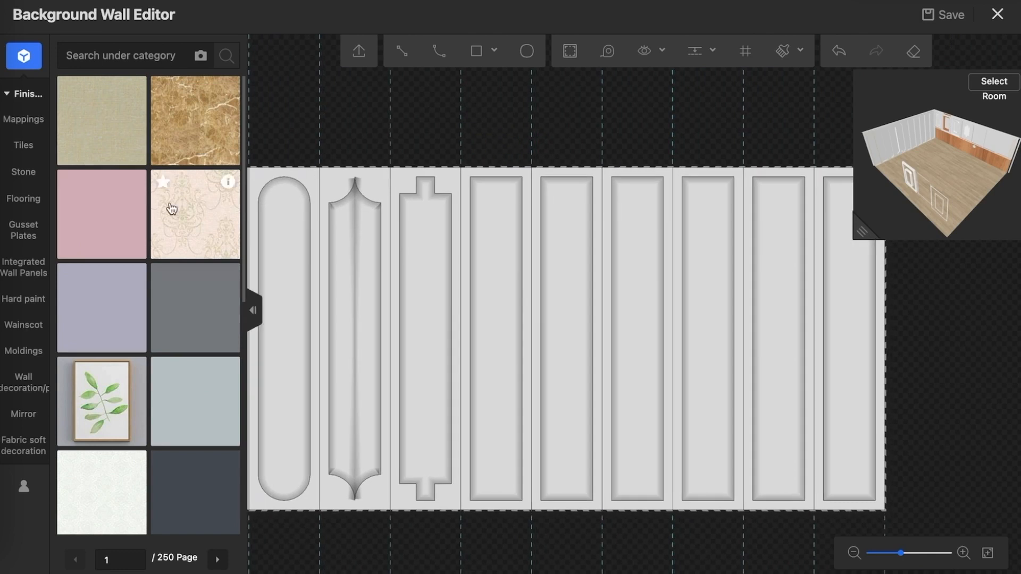
- Apply the white stepped molding from the Moldings library to the outer frame of the sixth panel, the first after the right-angle chamfered one
mouse_move(33, 357)
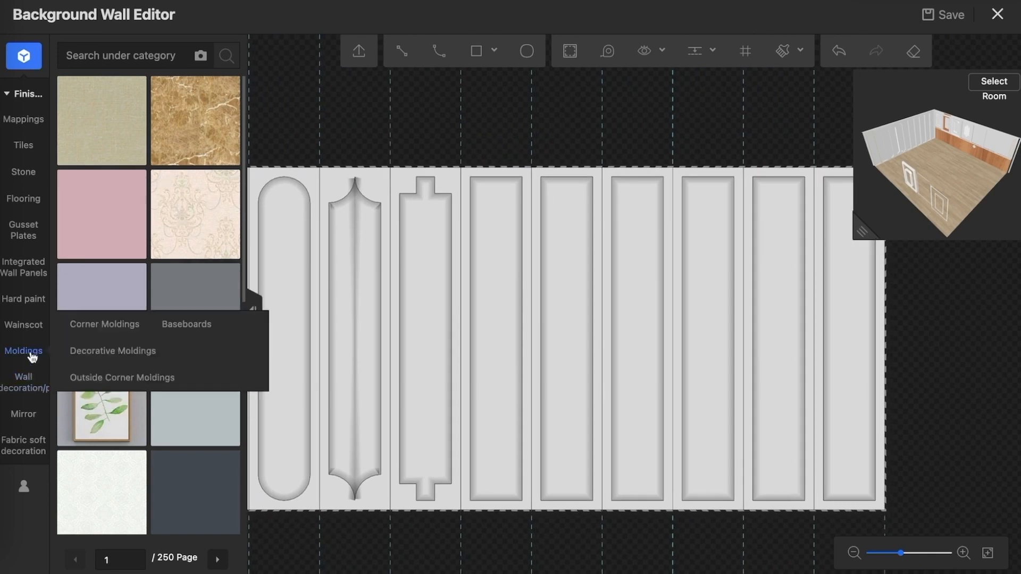
click(32, 353)
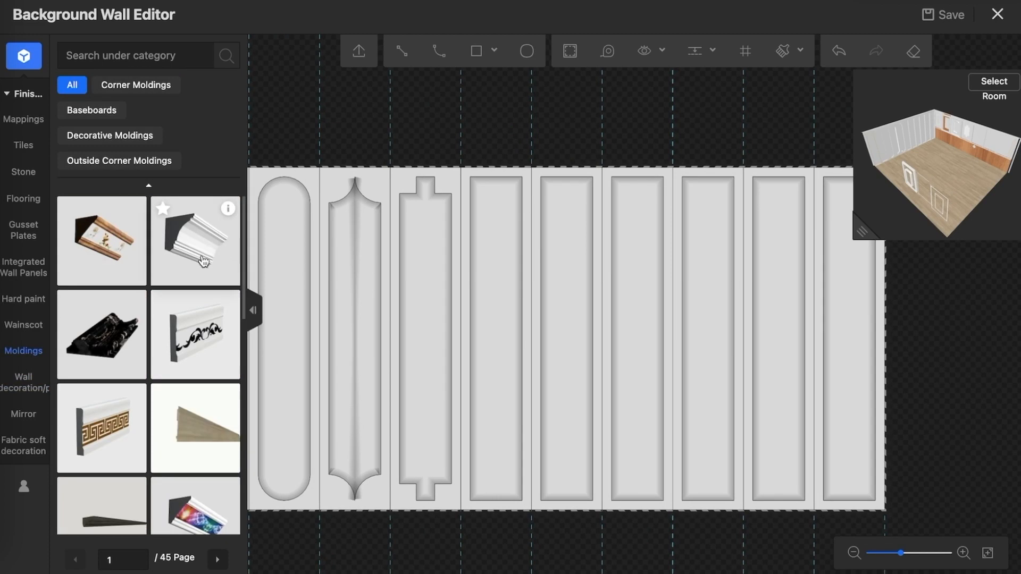
click(195, 258)
scroll(472, 186, down, 1)
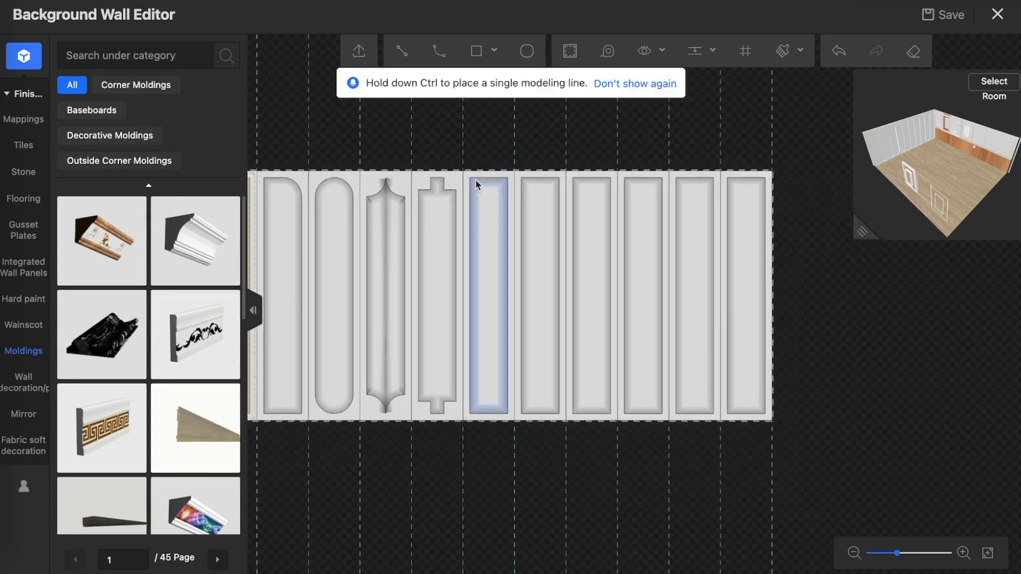
scroll(476, 180, up, 2)
scroll(474, 185, up, 3)
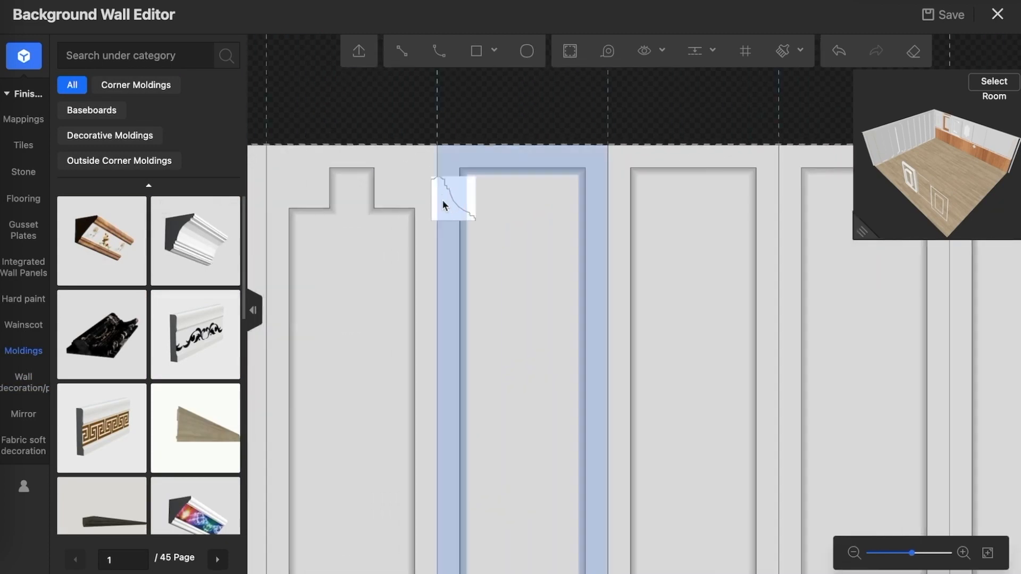
mouse_move(228, 211)
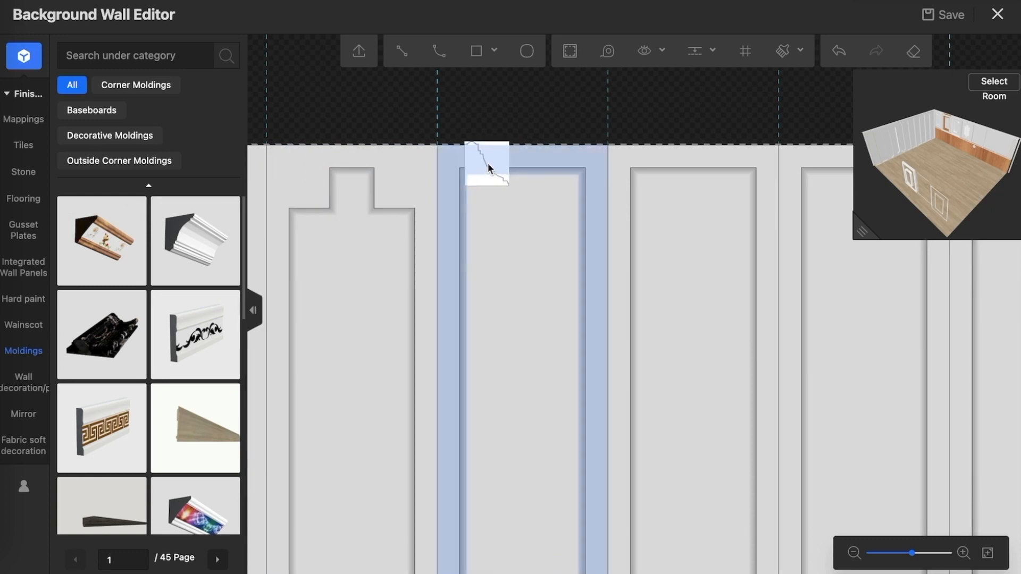
scroll(464, 142, up, 3)
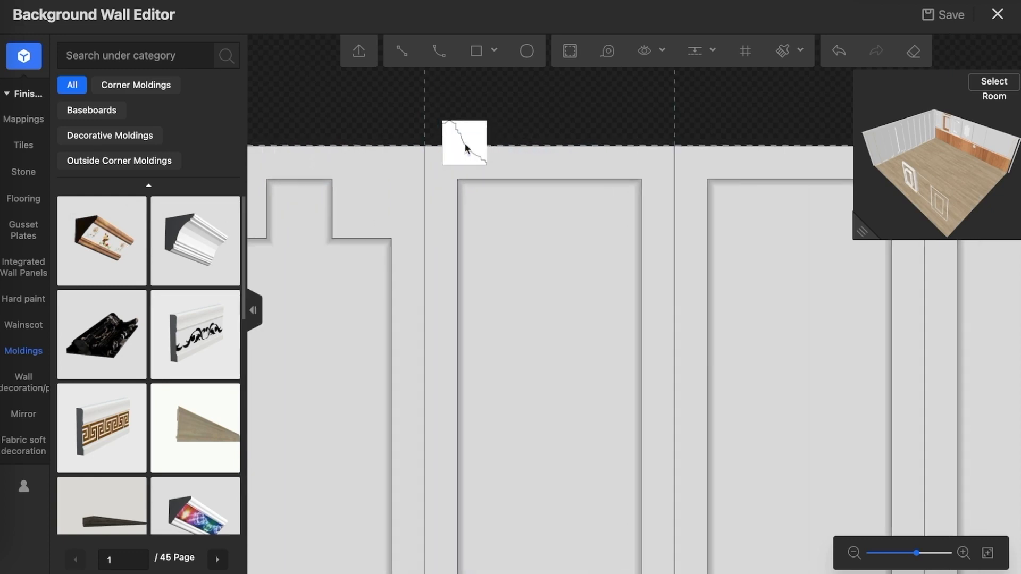
click(484, 158)
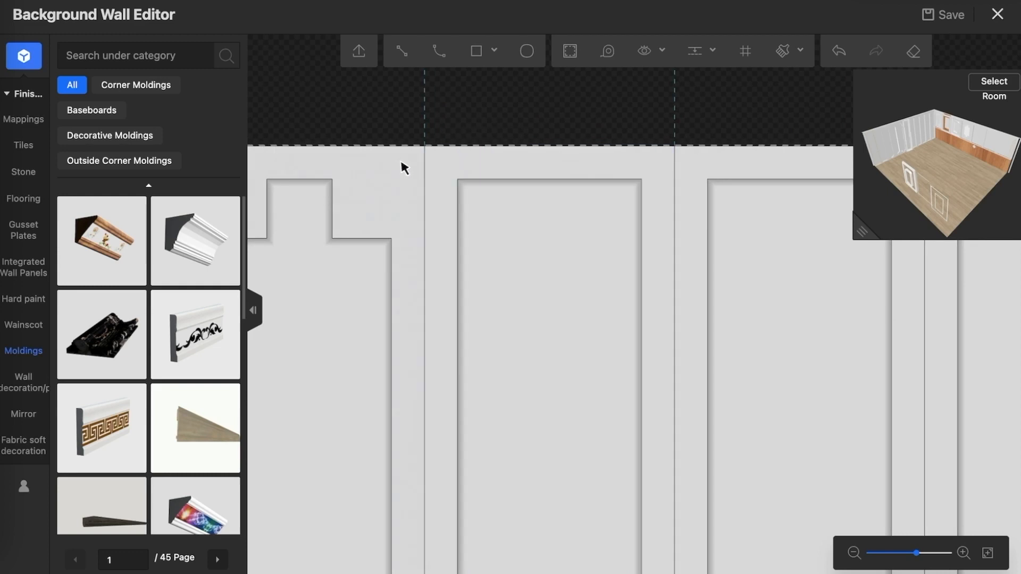
- Apply the same white stepped molding along the inside of the seventh panel's recessed frame
scroll(403, 167, down, 2)
click(213, 261)
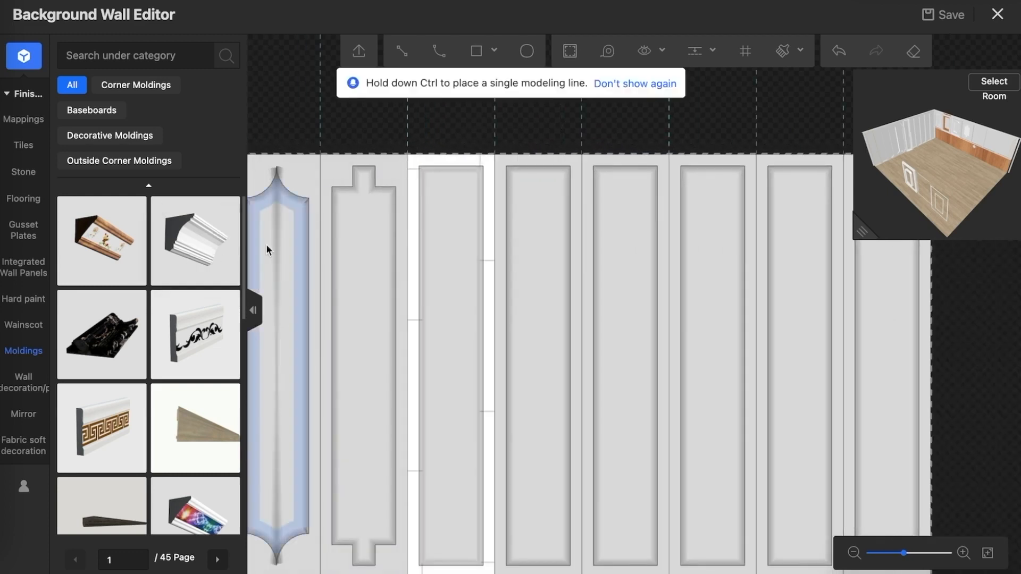
click(521, 209)
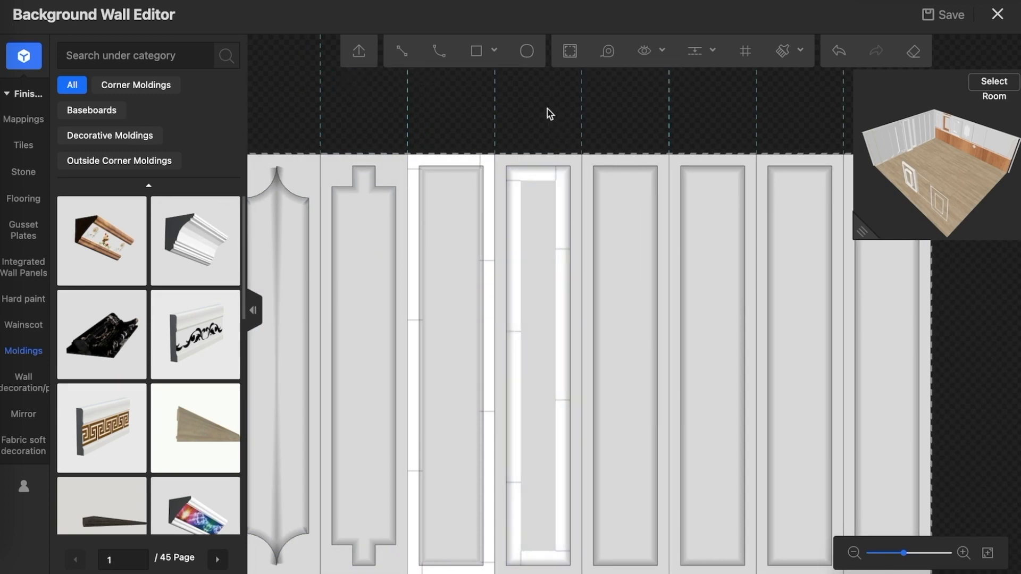
- Examine the moldings on the sixth and seventh panels up close in an enlarged 3D preview, restoring its smaller size when done
drag(855, 239, 396, 417)
drag(665, 255, 693, 157)
scroll(694, 180, up, 10)
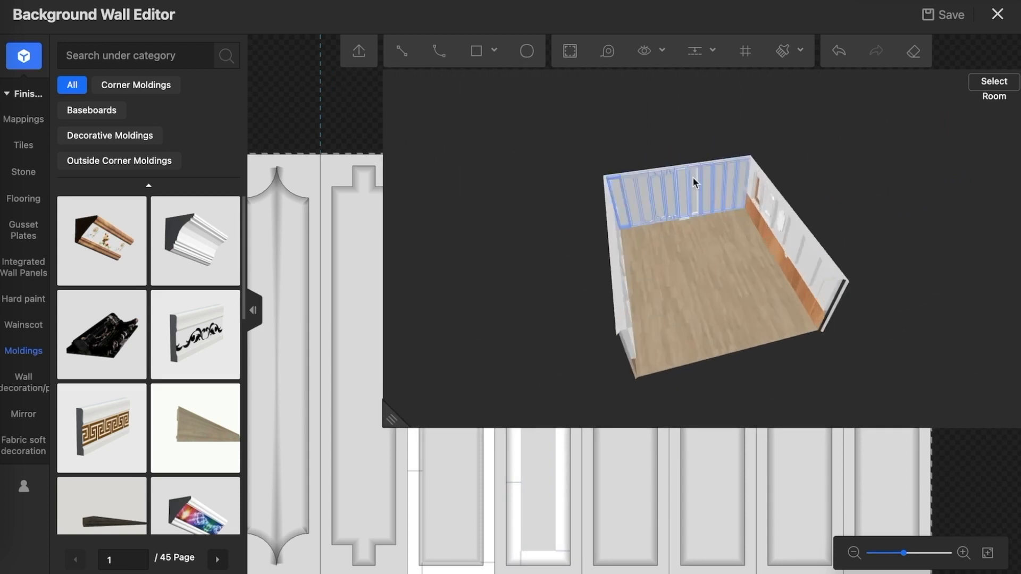
drag(697, 257, 707, 214)
scroll(700, 234, up, 5)
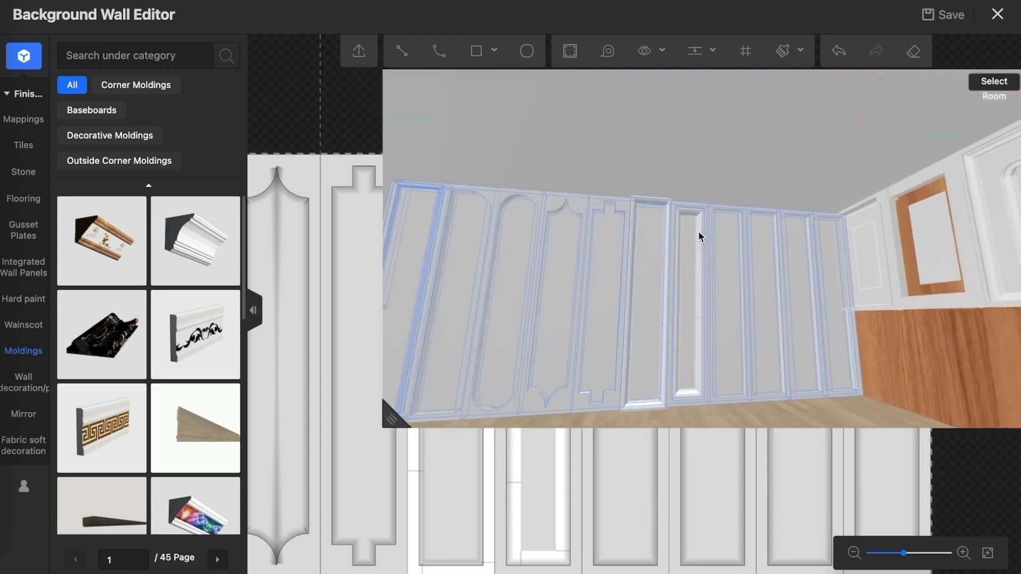
drag(758, 237, 754, 259)
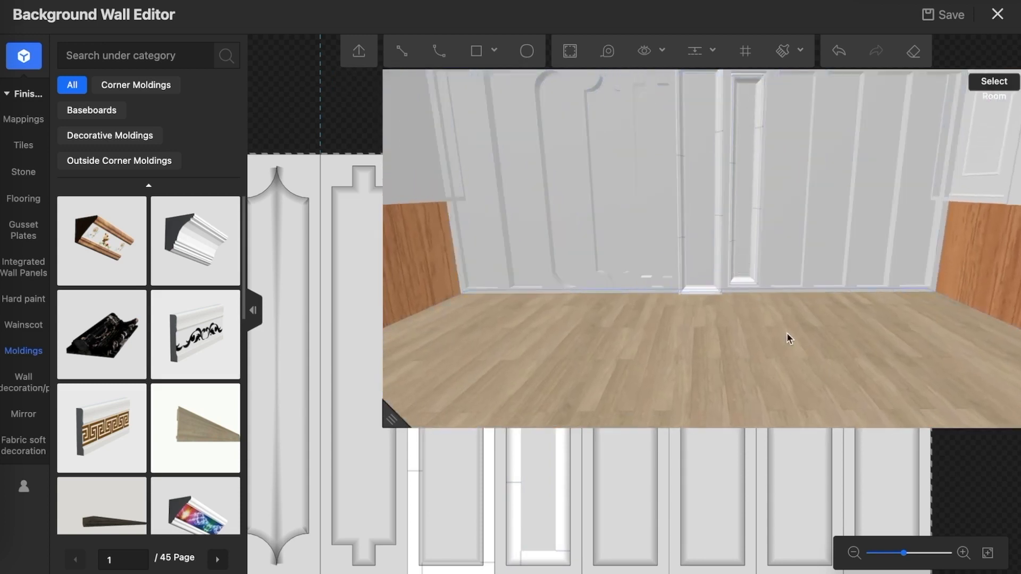
drag(788, 337, 675, 153)
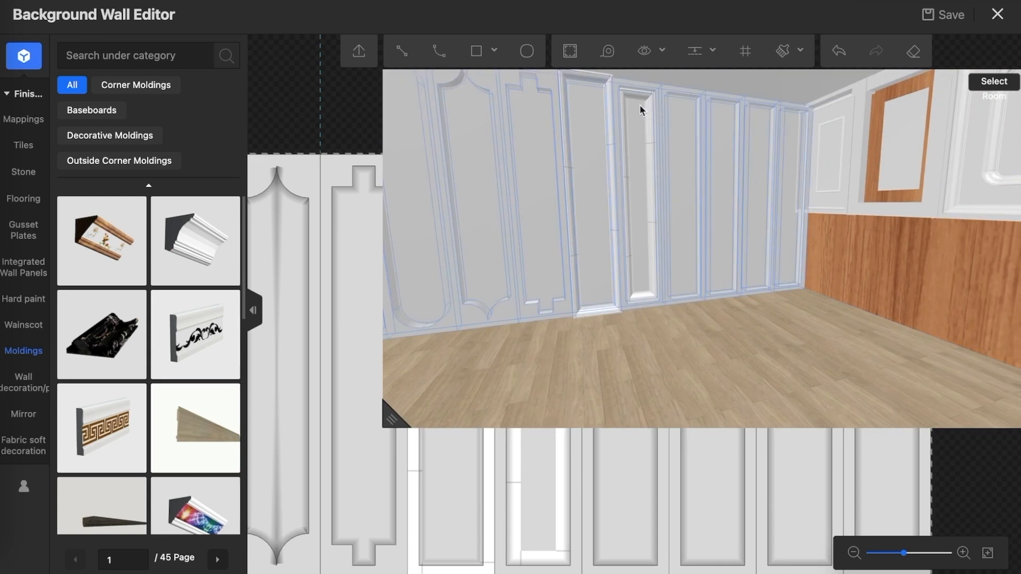
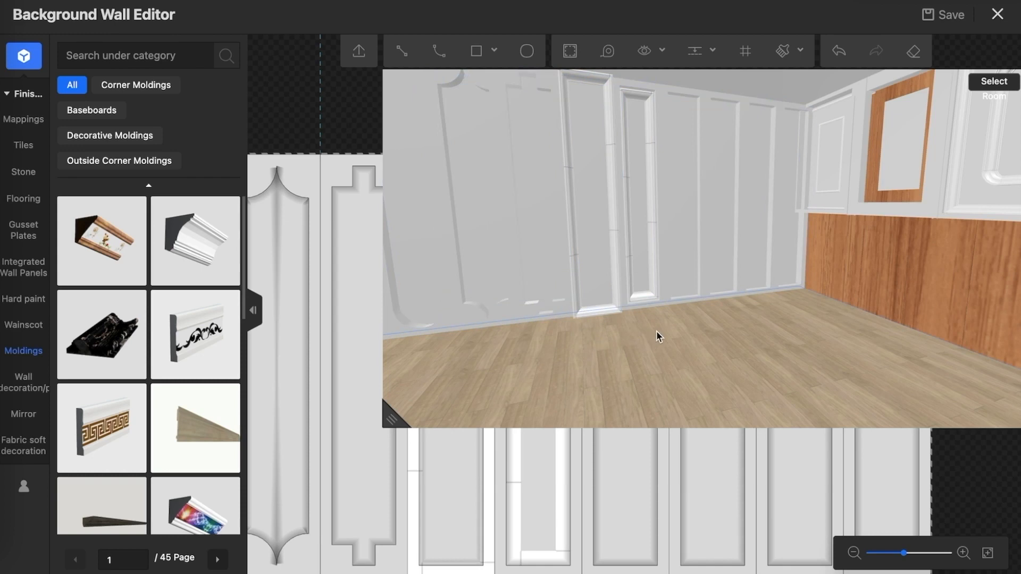
drag(693, 325, 739, 341)
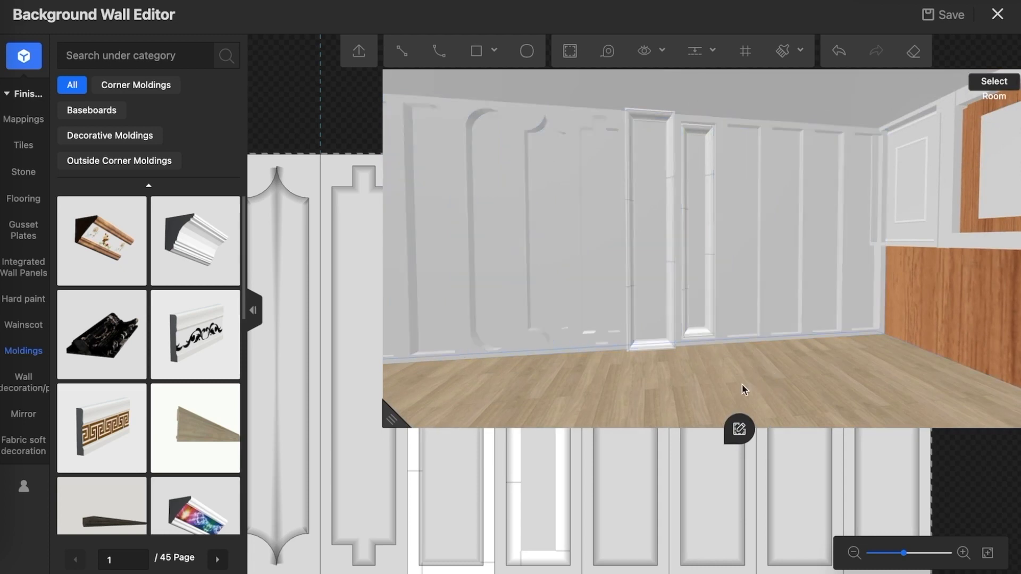
drag(389, 419, 710, 311)
- Apply the light grey wavy-profile molding from page 2 of the Moldings library to the third panel's fully rounded inner frame
scroll(266, 260, down, 3)
scroll(353, 298, up, 4)
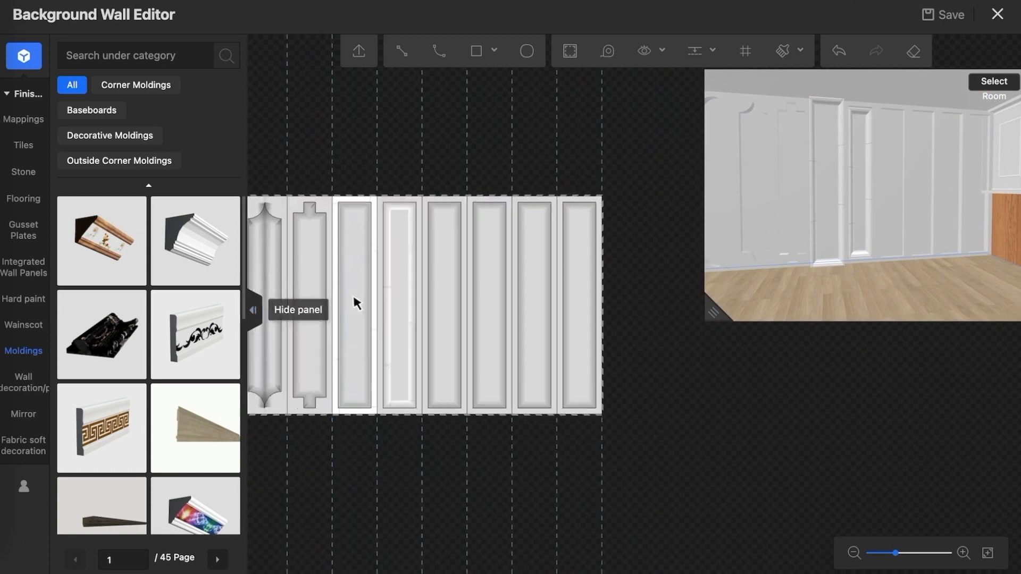
drag(383, 342, 561, 355)
drag(309, 269, 377, 285)
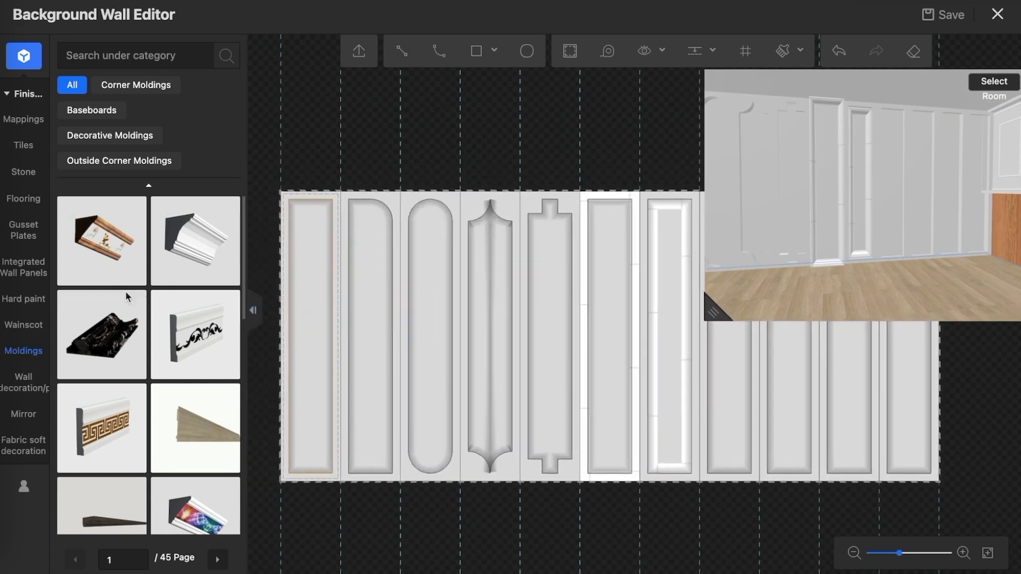
scroll(158, 315, down, 3)
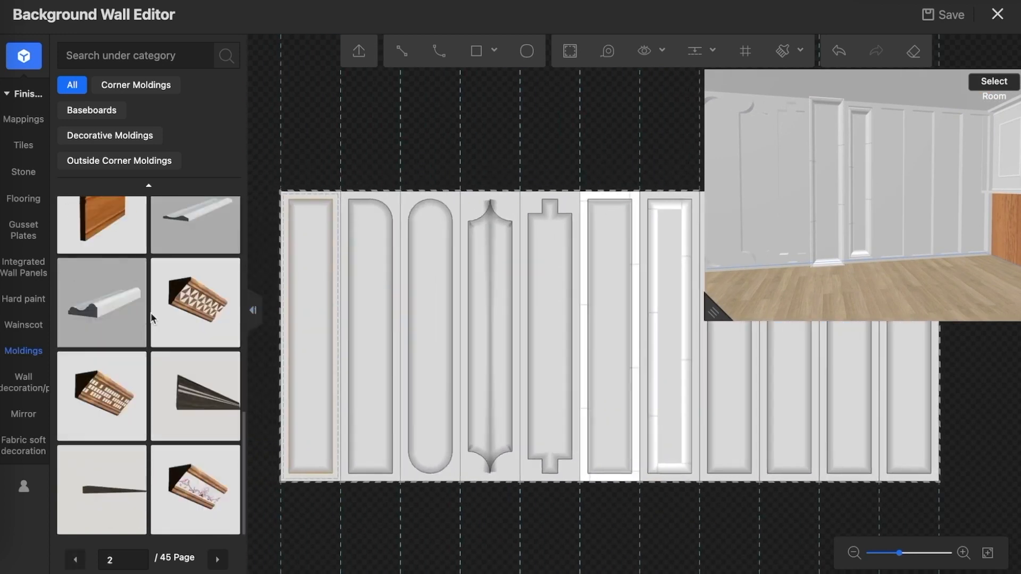
click(105, 303)
click(443, 216)
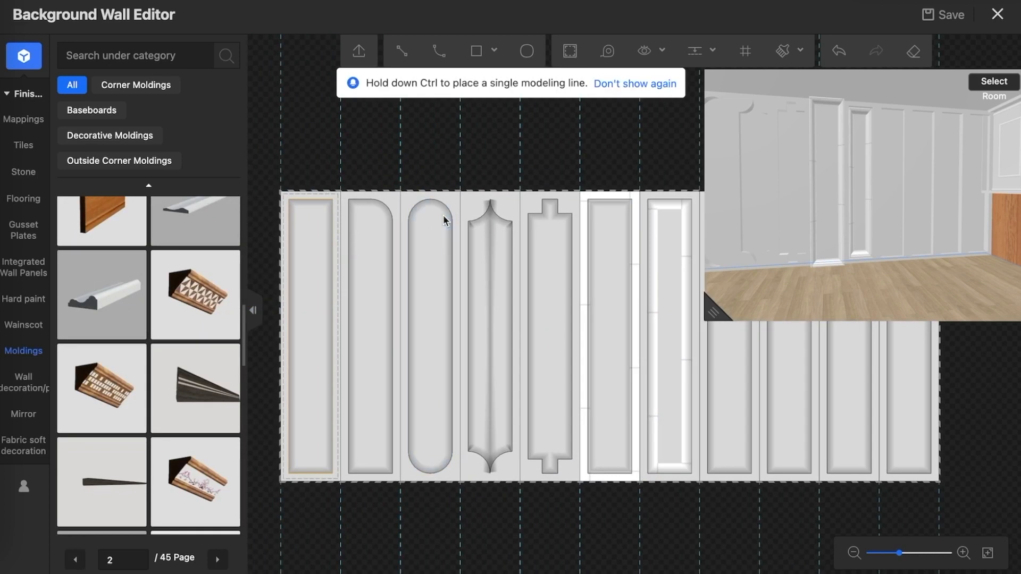
- Examine the rounded molding on the third panel in an enlarged 3D preview, shrinking the preview again when done
drag(770, 242, 771, 171)
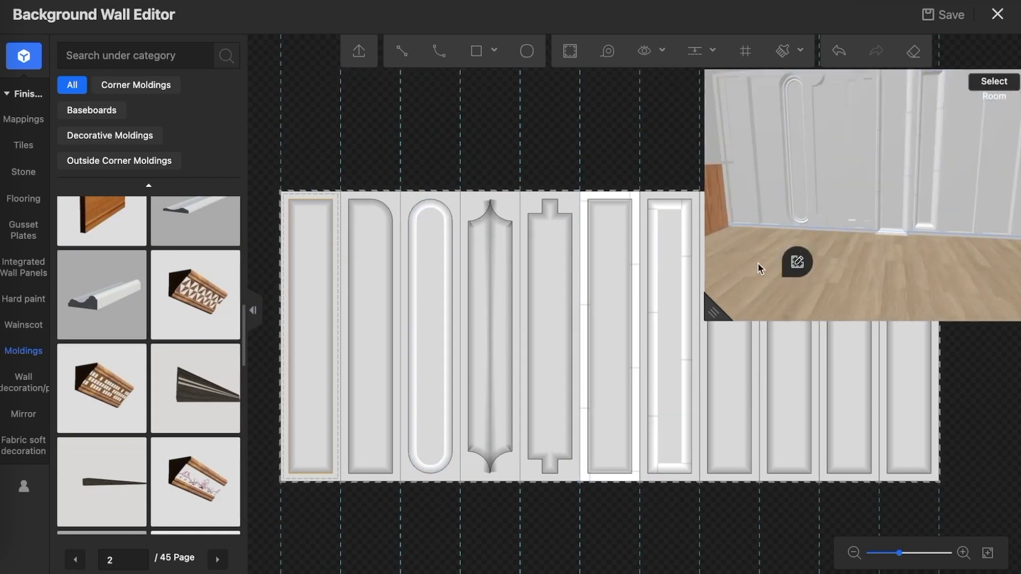
drag(713, 313, 465, 468)
mouse_move(583, 282)
mouse_down()
mouse_move(594, 274)
mouse_move(588, 263)
mouse_up()
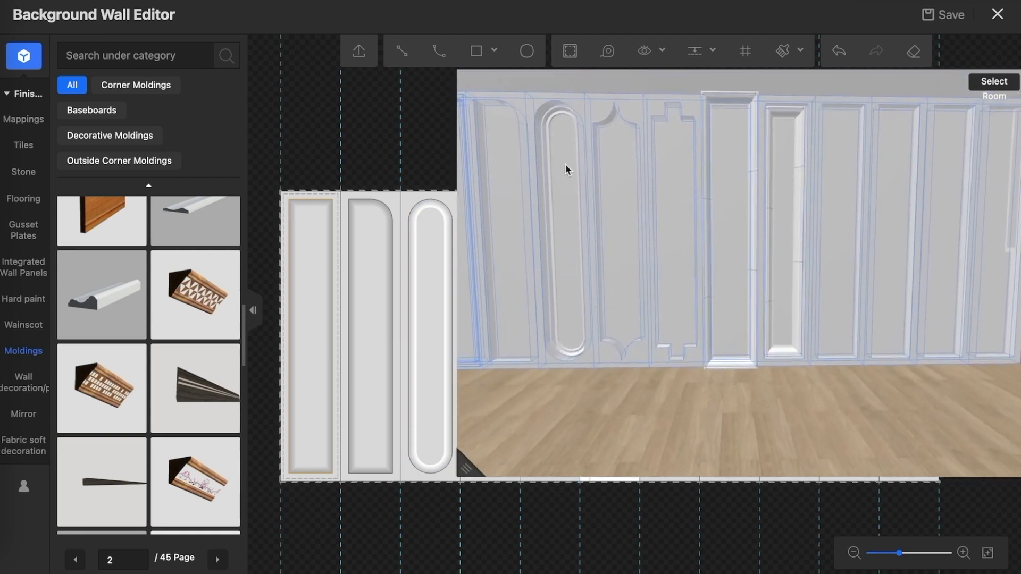
drag(567, 167, 600, 186)
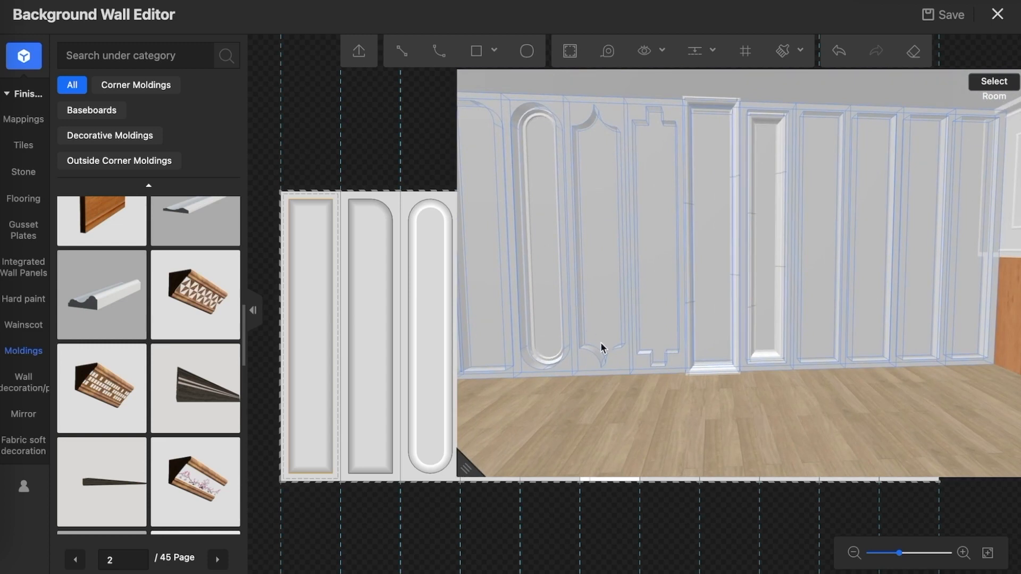
click(637, 391)
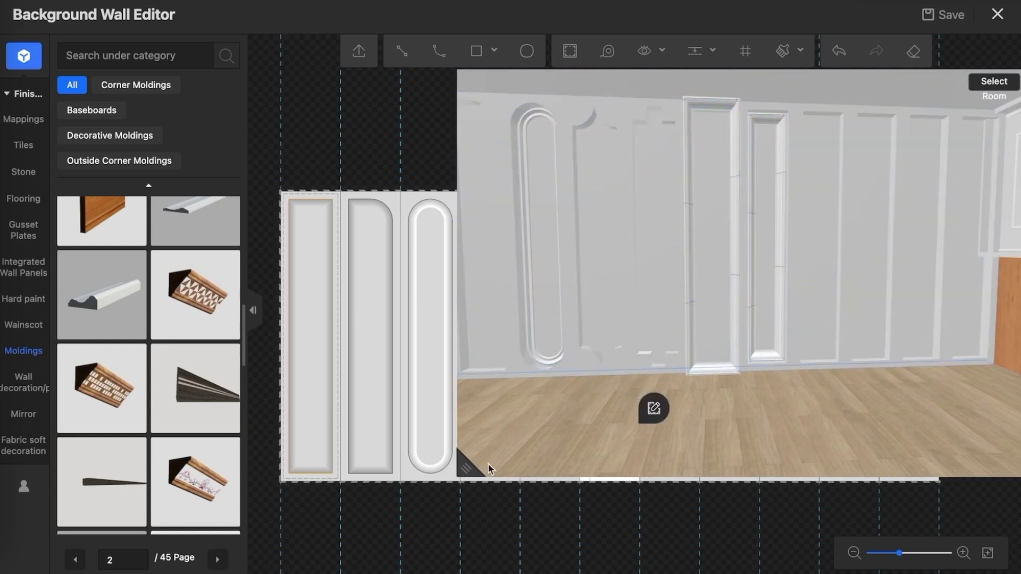
drag(489, 465, 817, 250)
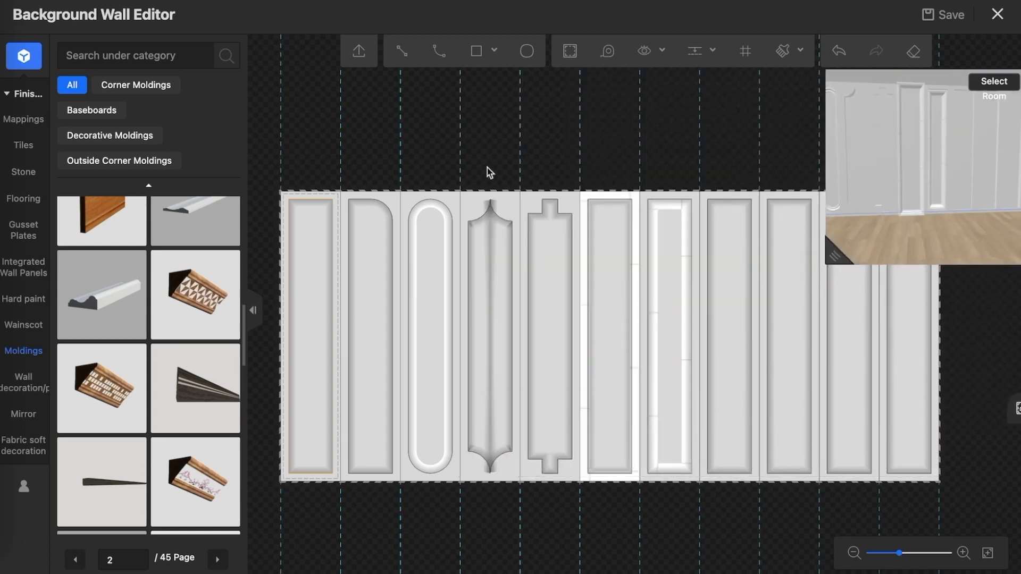
- Draw an 8-sided polygon with a radius of about 6.85'' in the middle of the eighth panel's inner frame
scroll(490, 172, down, 2)
mouse_move(481, 53)
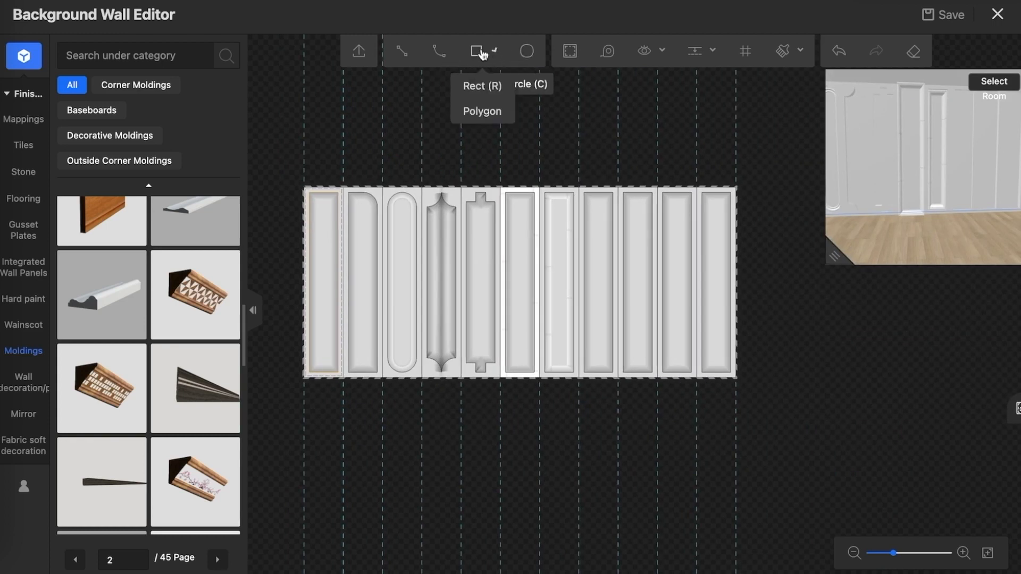
click(484, 113)
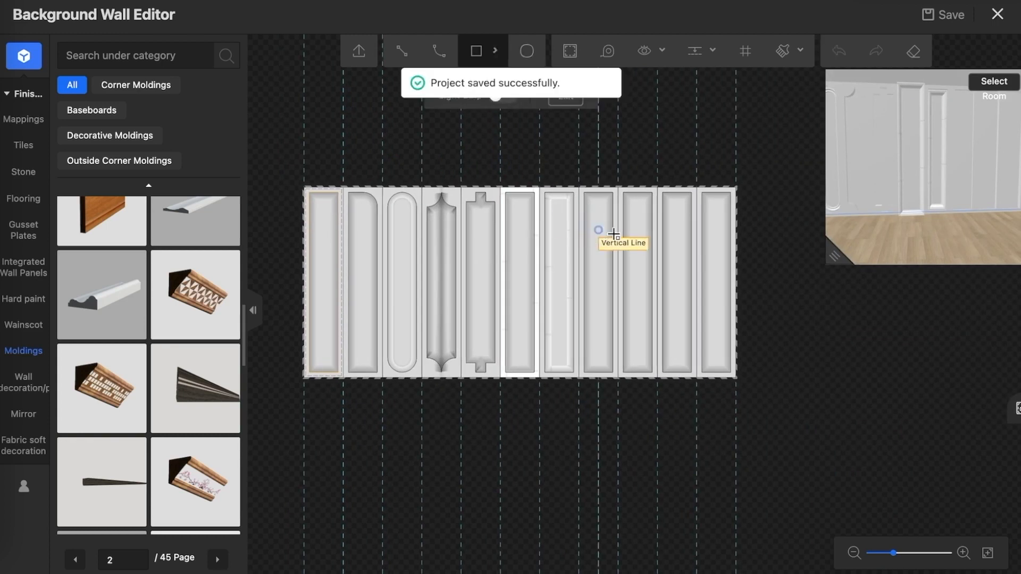
scroll(610, 240, up, 3)
scroll(620, 243, up, 2)
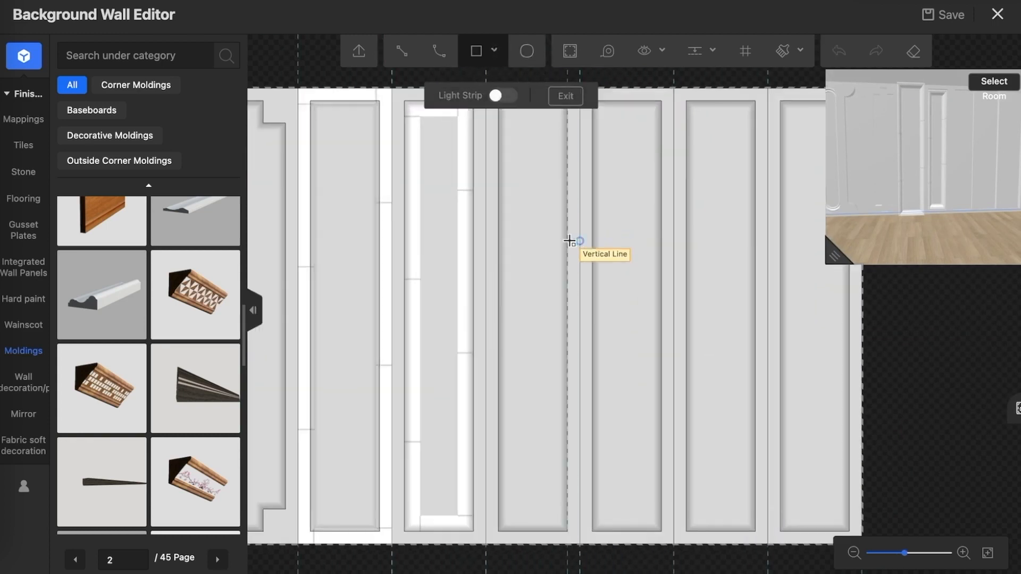
click(534, 314)
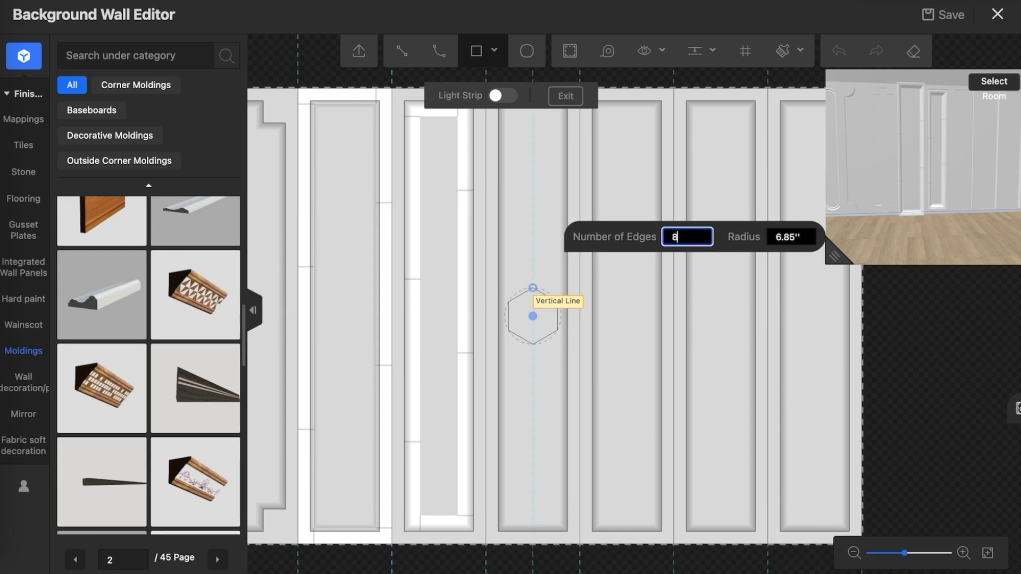
key(Tab)
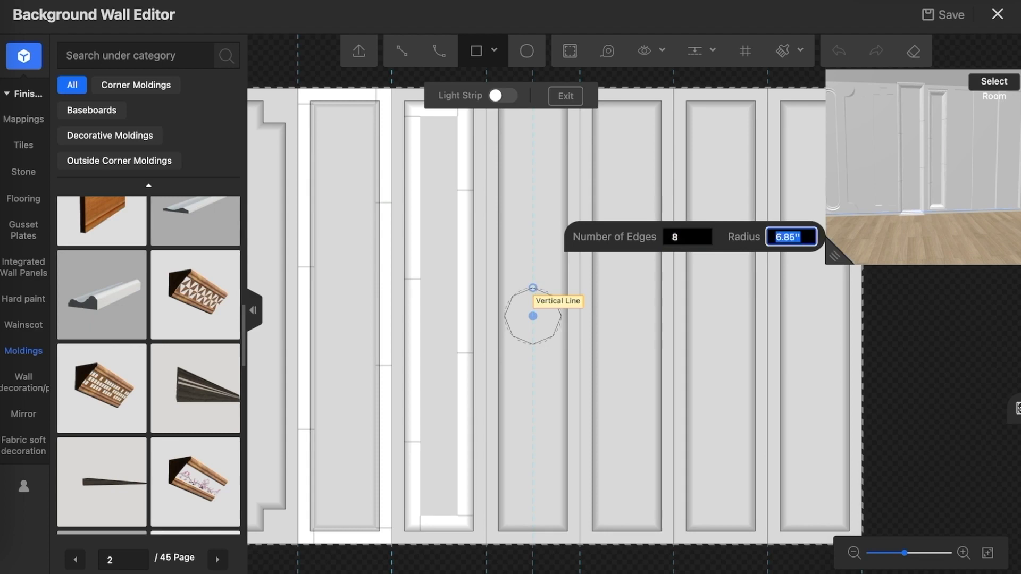
click(533, 290)
key(Escape)
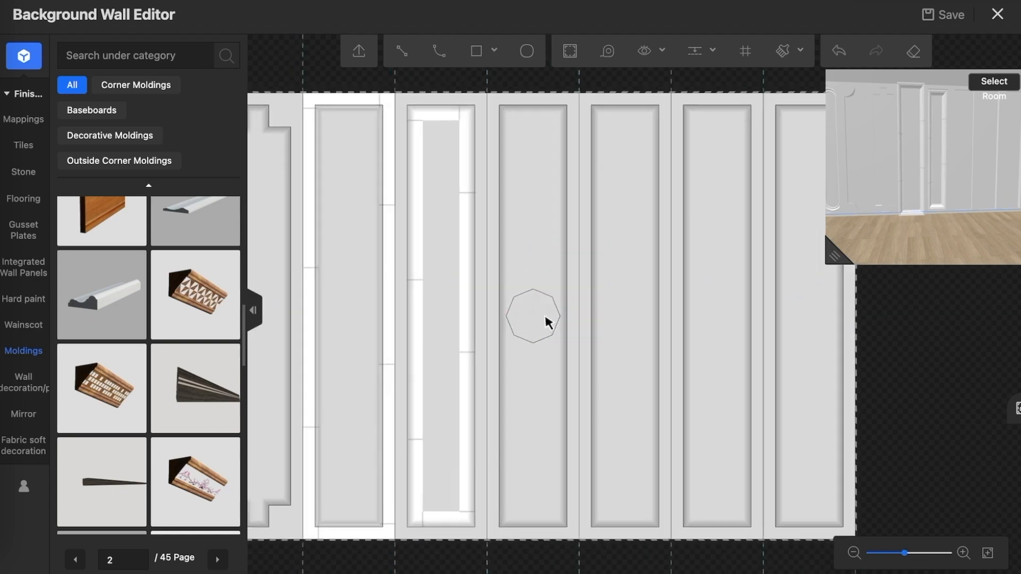
- Show the extrusion labels and set the octagon's extrusion on the eighth panel to 6''
click(547, 322)
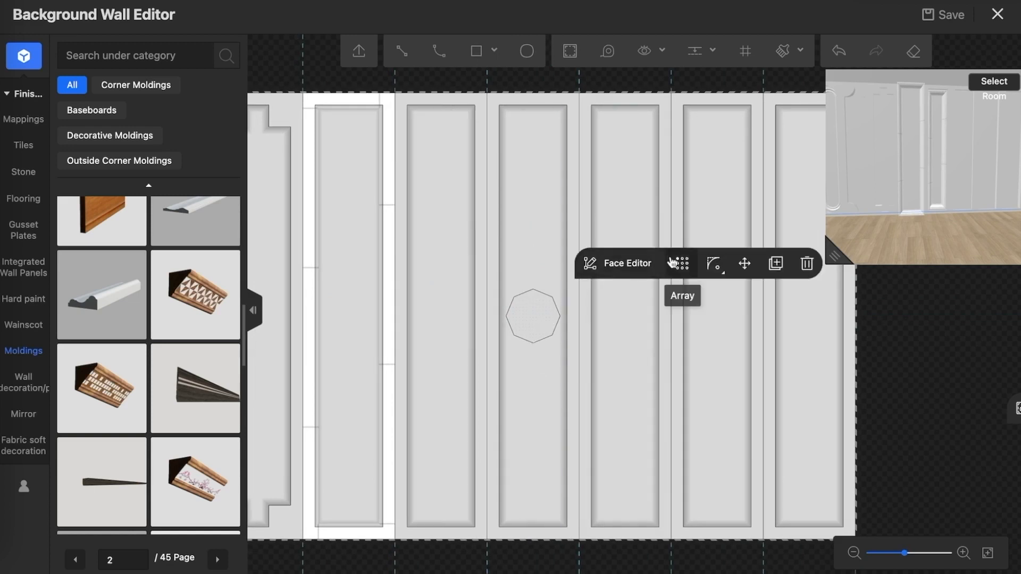
click(646, 54)
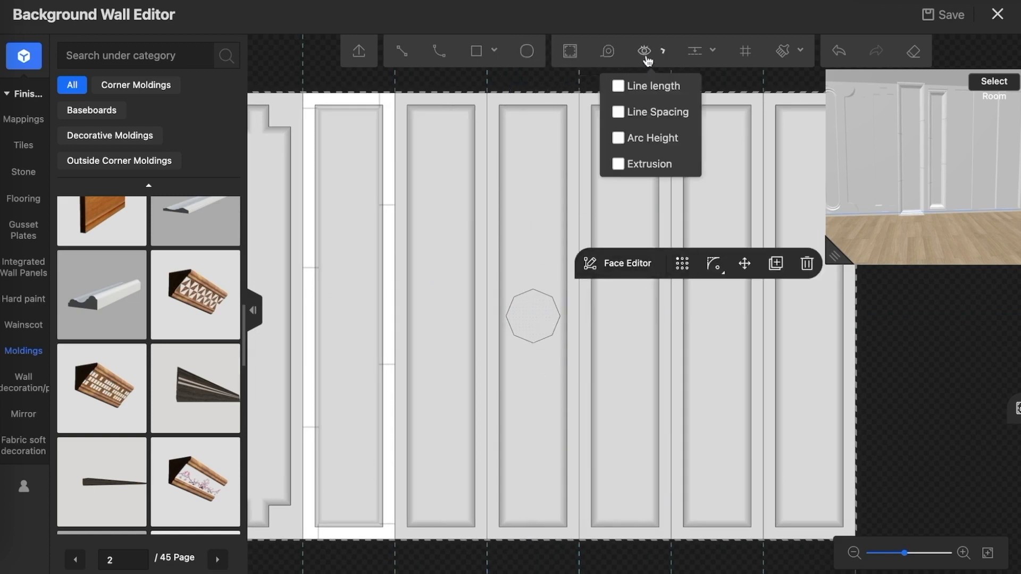
click(614, 163)
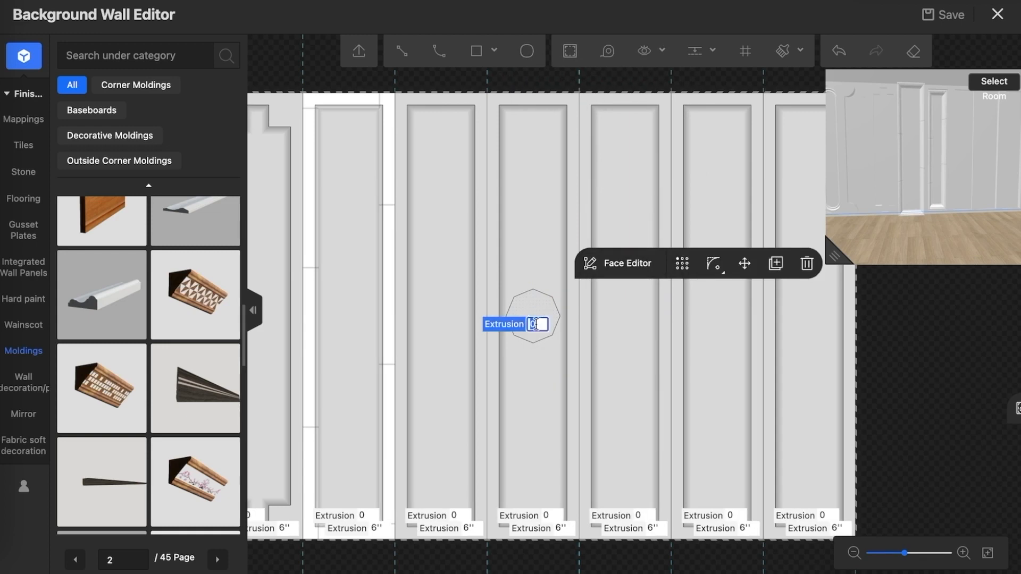
text(6)
key(Return)
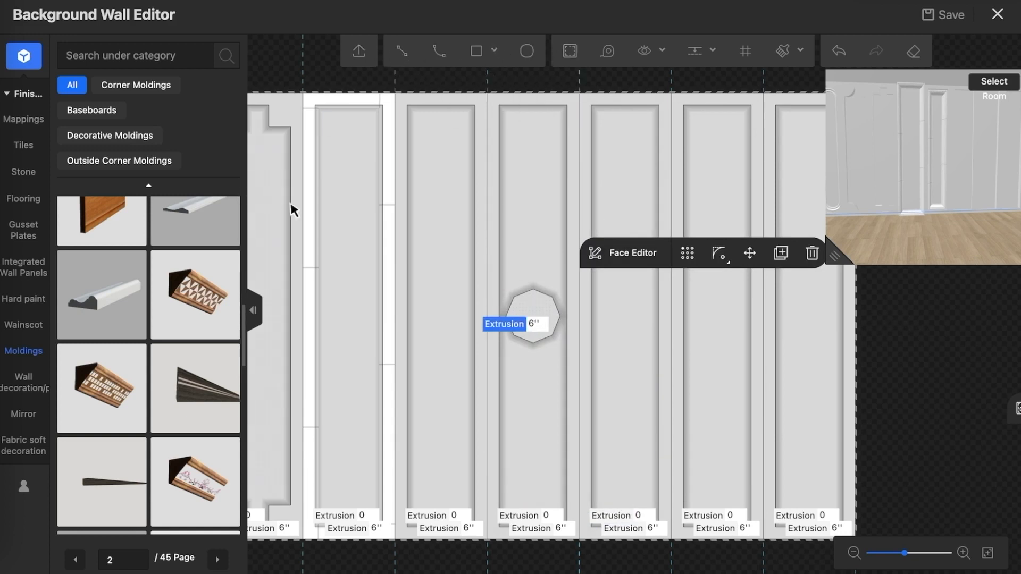
scroll(293, 210, up, 5)
scroll(425, 197, down, 10)
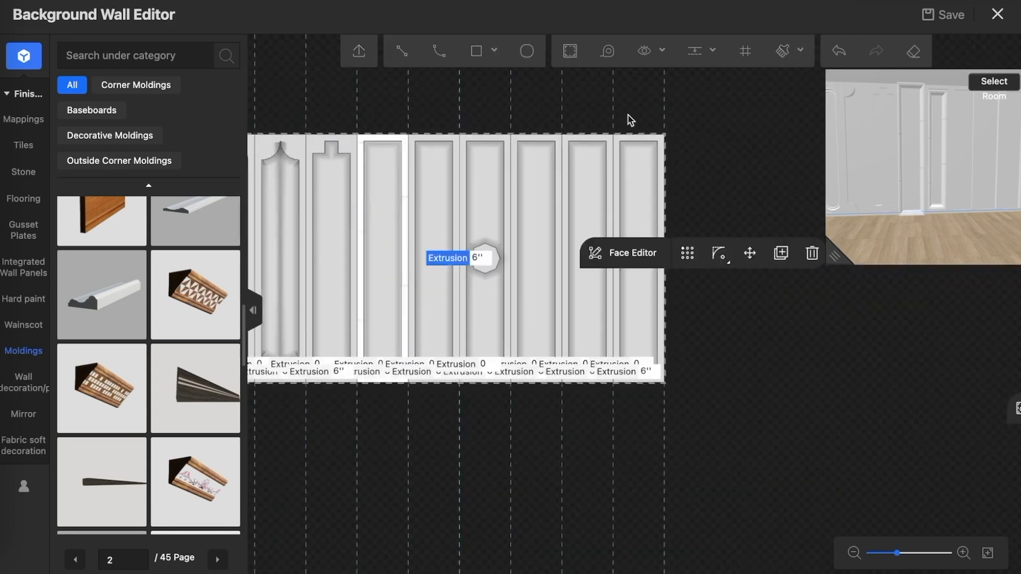
- Apply the overlapping-wave hard paint to the eighth panel's recessed inner area around the octagon
scroll(627, 219, up, 5)
scroll(655, 222, down, 5)
drag(715, 137, 749, 151)
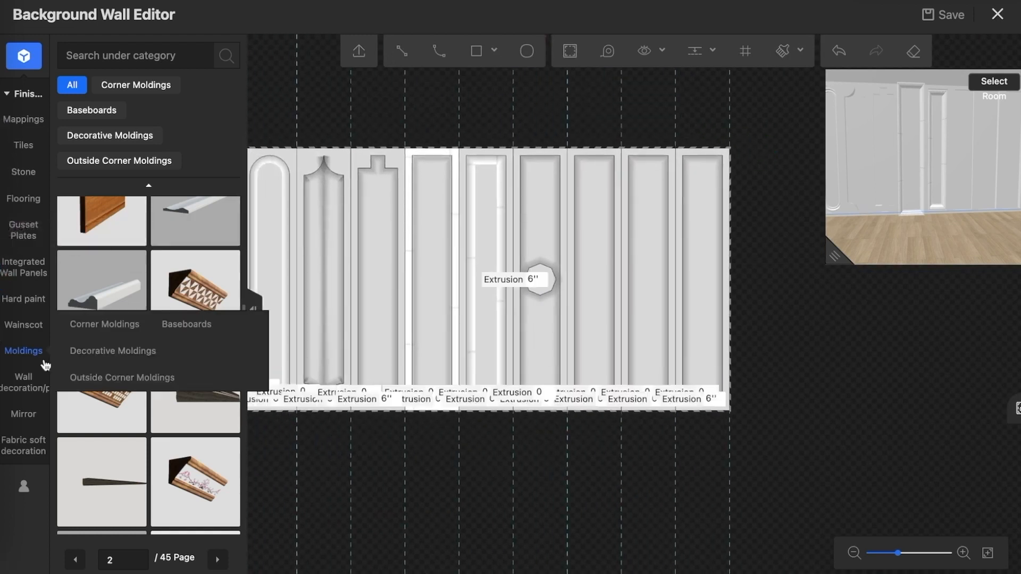
click(44, 382)
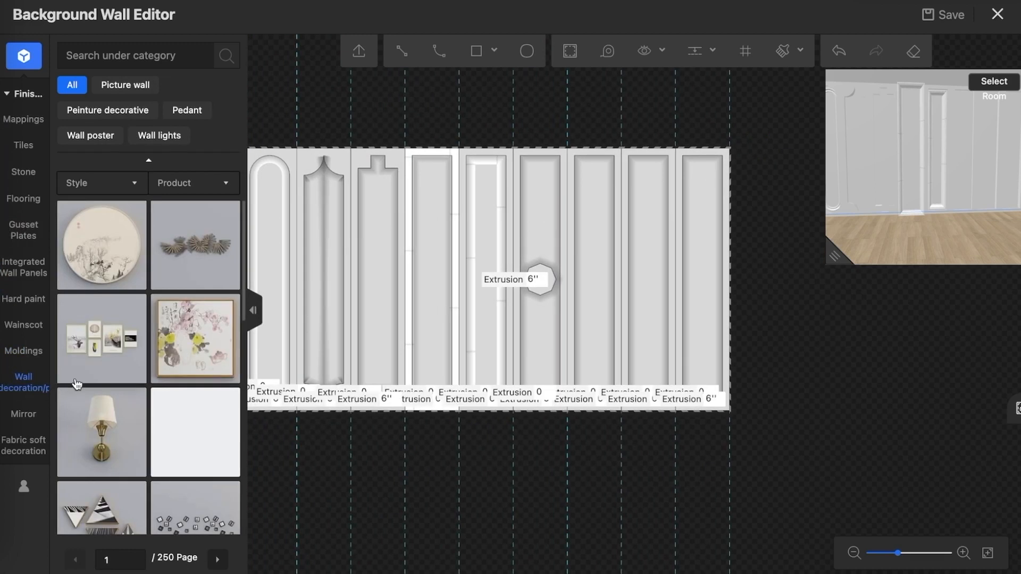
mouse_move(27, 189)
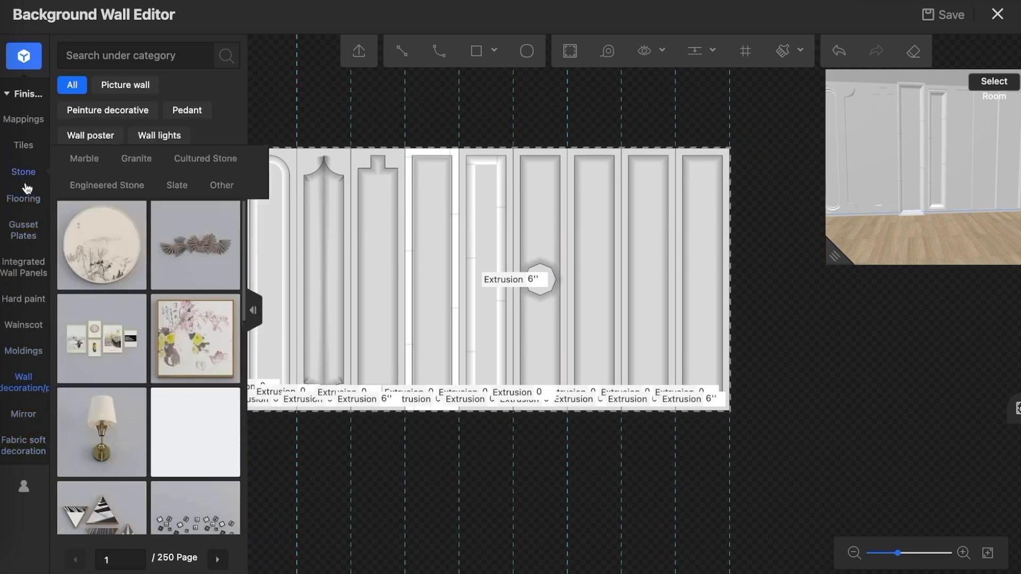
click(23, 148)
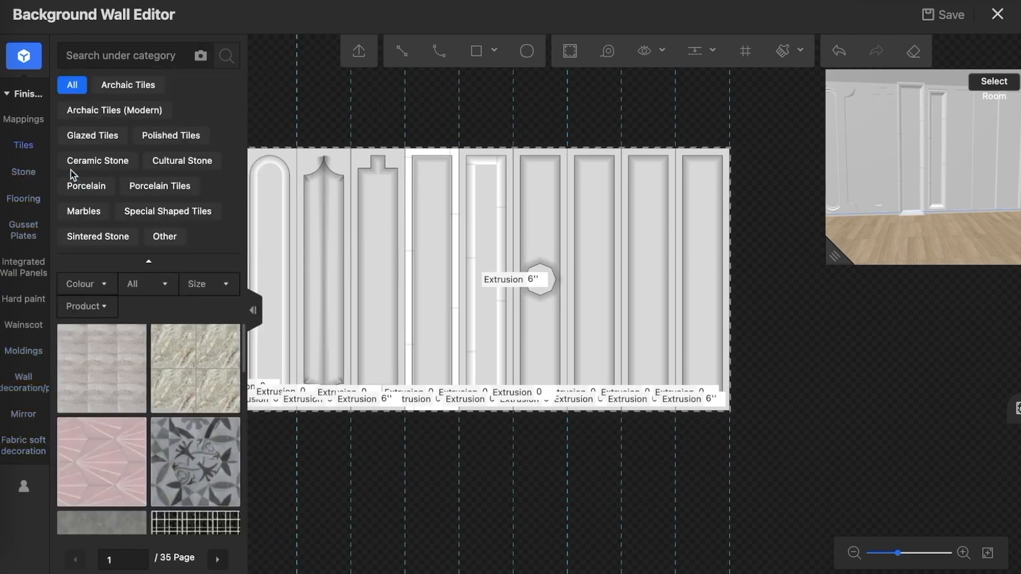
click(27, 298)
scroll(210, 339, down, 5)
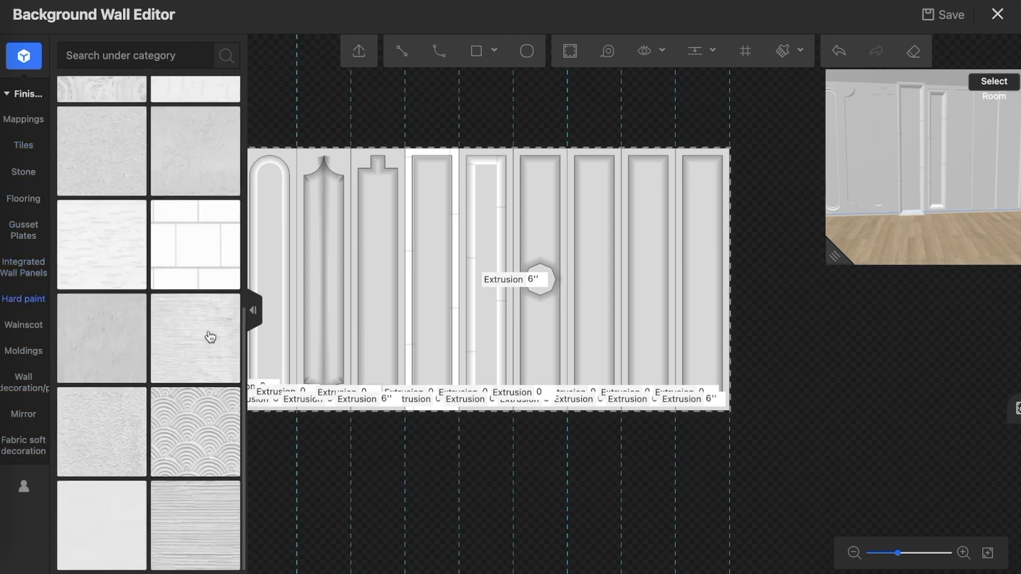
click(194, 435)
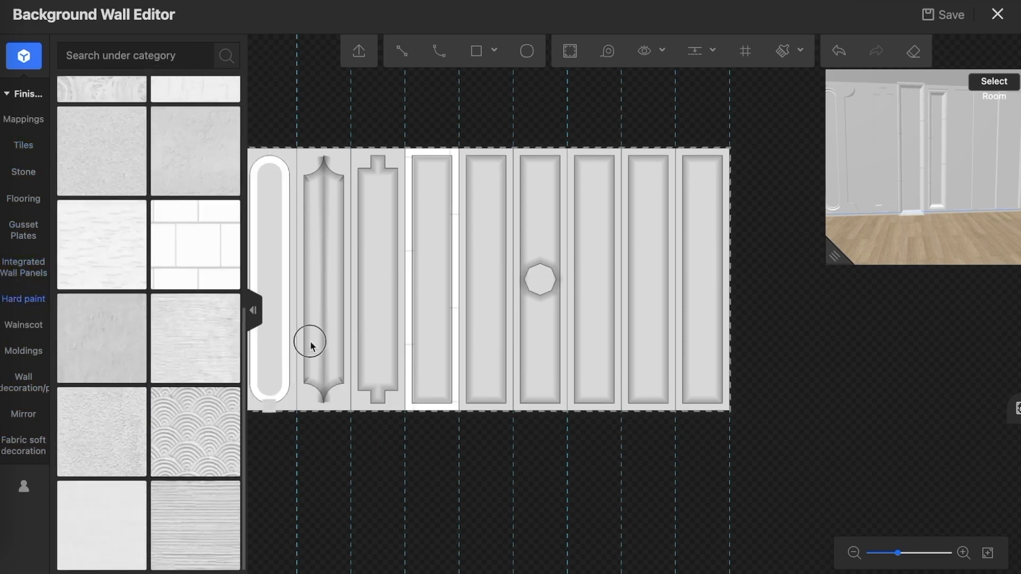
click(537, 211)
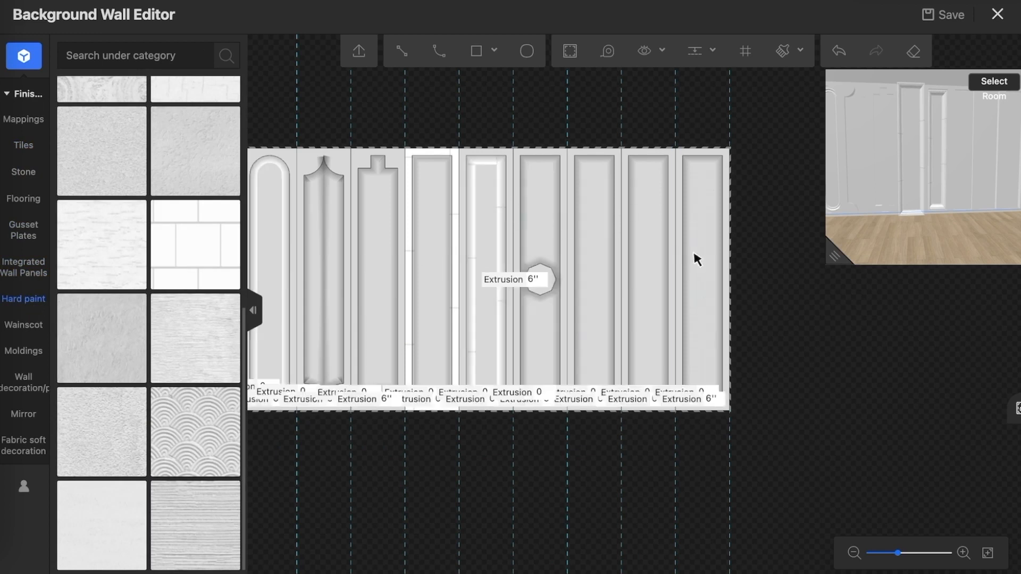
scroll(692, 244, up, 3)
scroll(497, 135, up, 3)
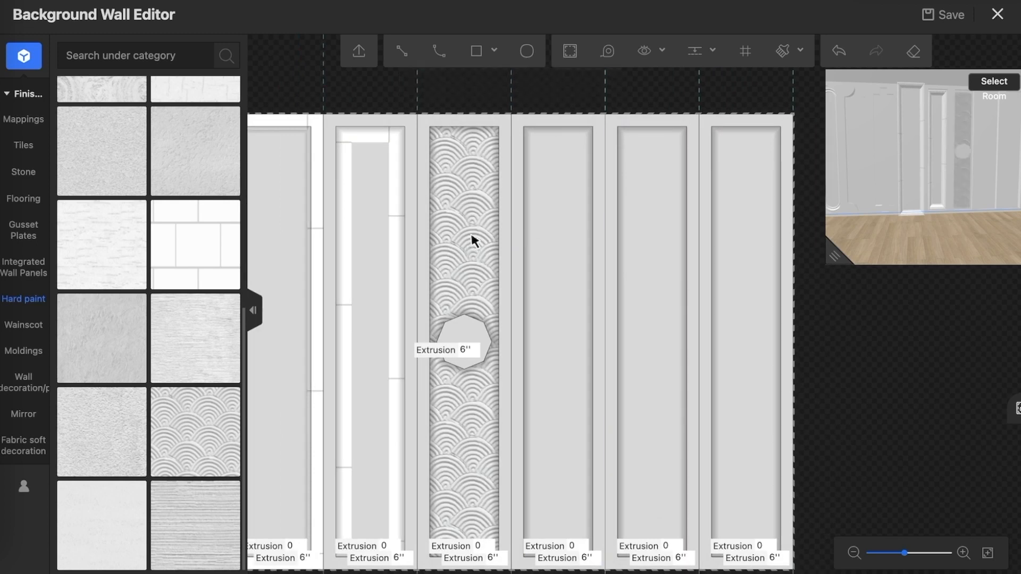
- Copy the eighth panel's wave-patterned finish to the inner areas of the ninth, tenth and eleventh panels with Paving Finish
mouse_move(786, 51)
click(774, 89)
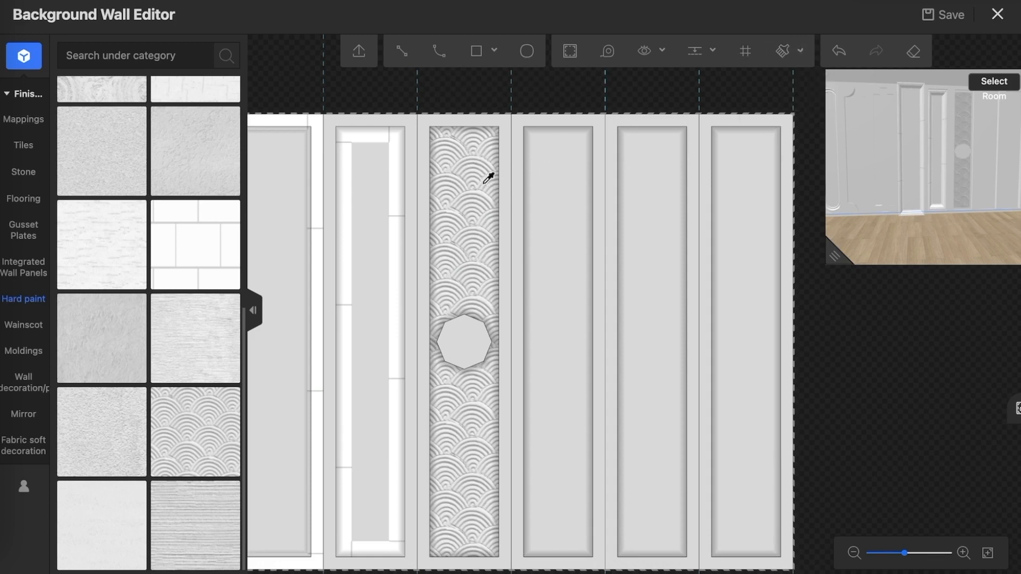
click(557, 176)
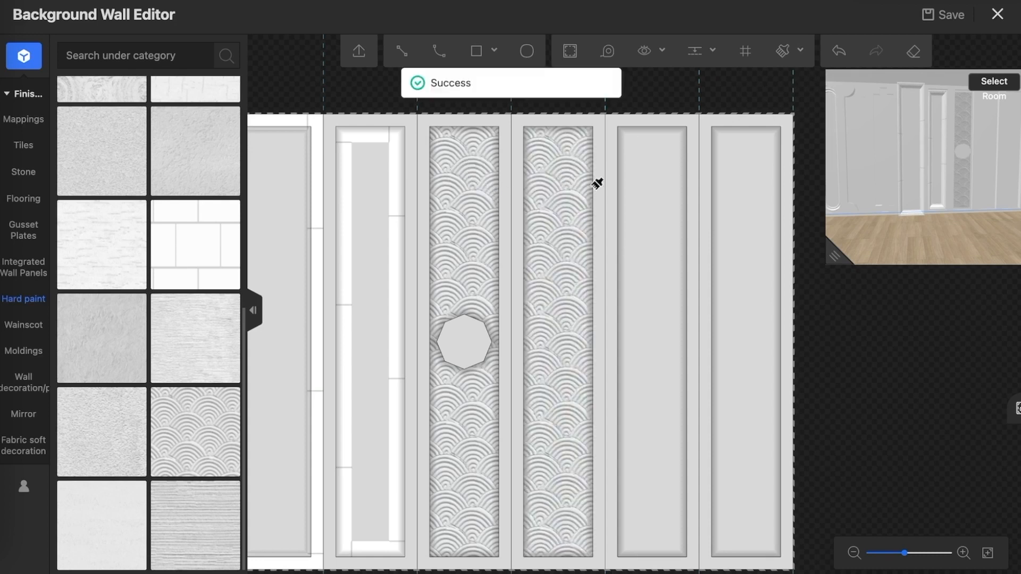
click(666, 180)
click(729, 186)
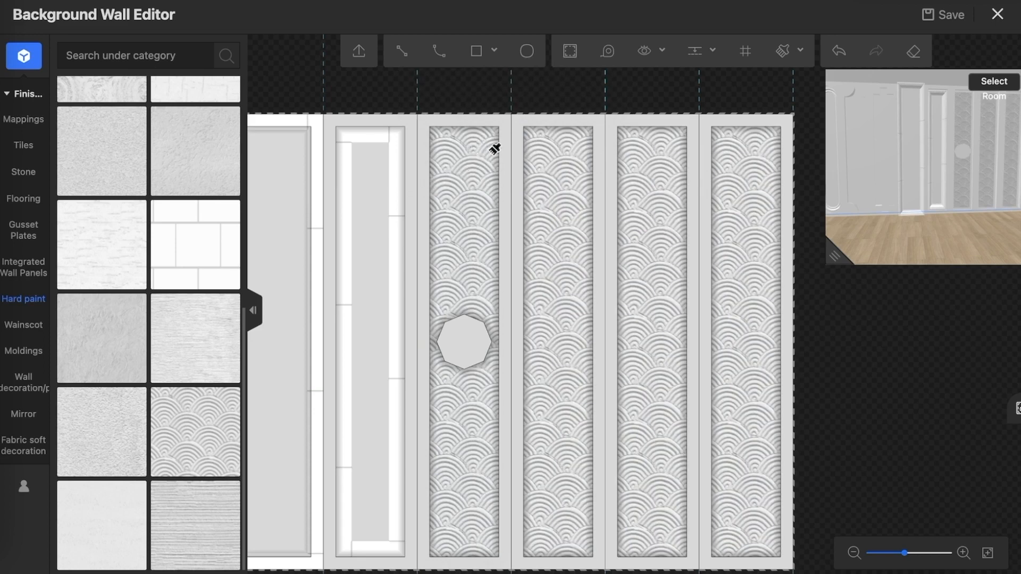
- Try to copy the third panel's rounded molding with the Molding Finish brush
scroll(615, 212, down, 5)
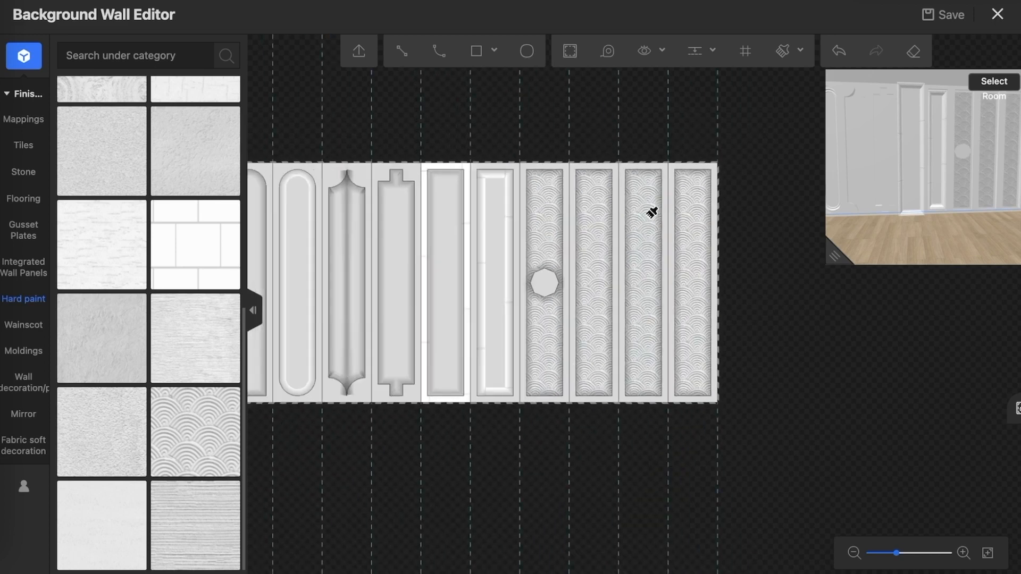
scroll(336, 187, up, 4)
click(783, 50)
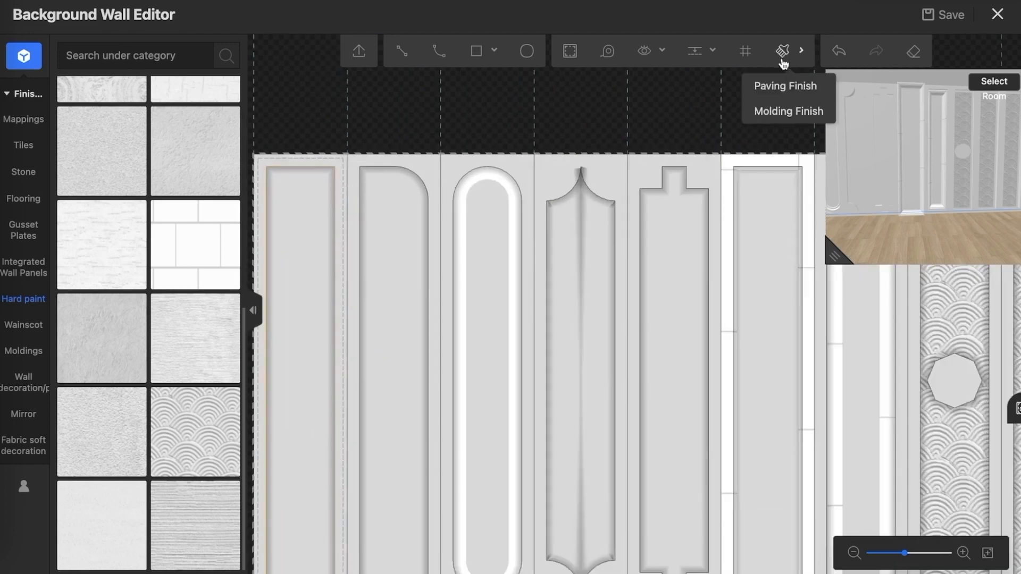
click(784, 113)
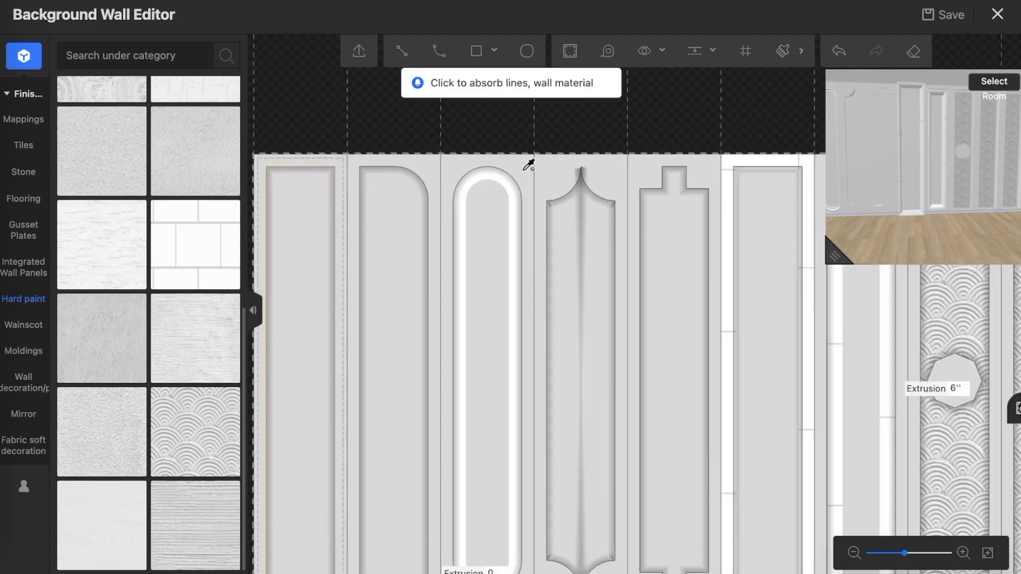
click(476, 178)
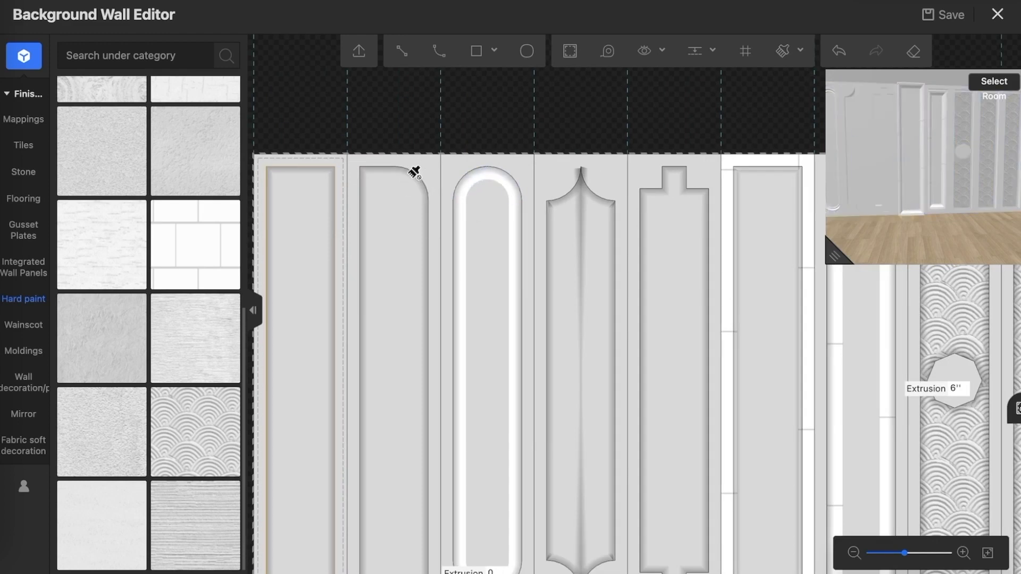
scroll(391, 169, up, 1)
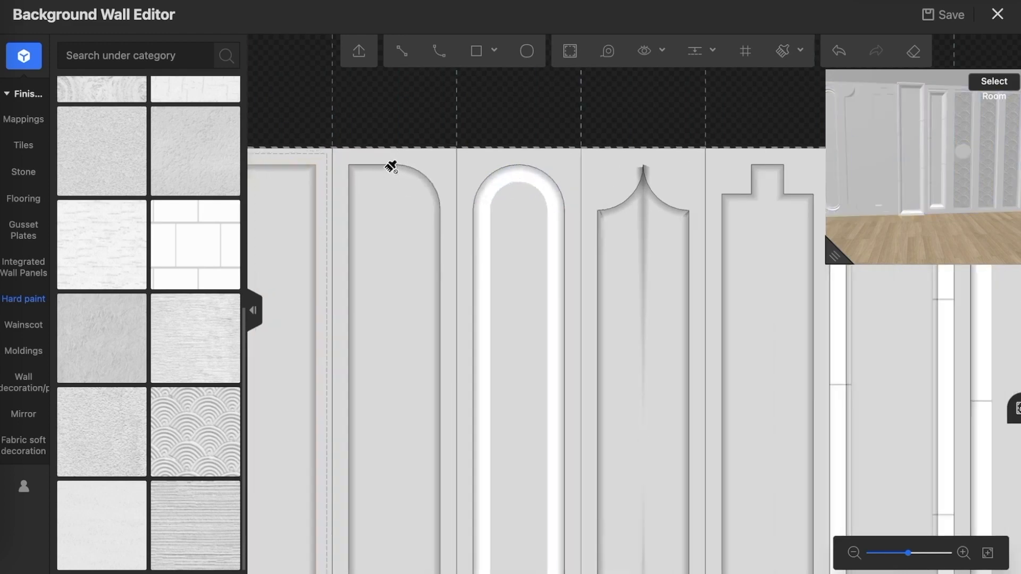
click(500, 172)
scroll(425, 167, up, 1)
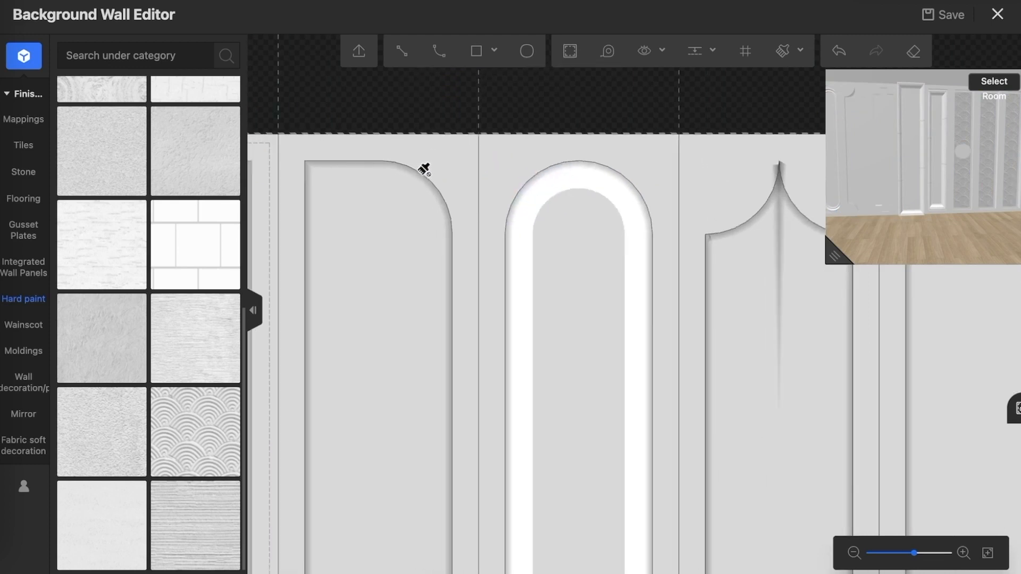
scroll(484, 155, down, 1)
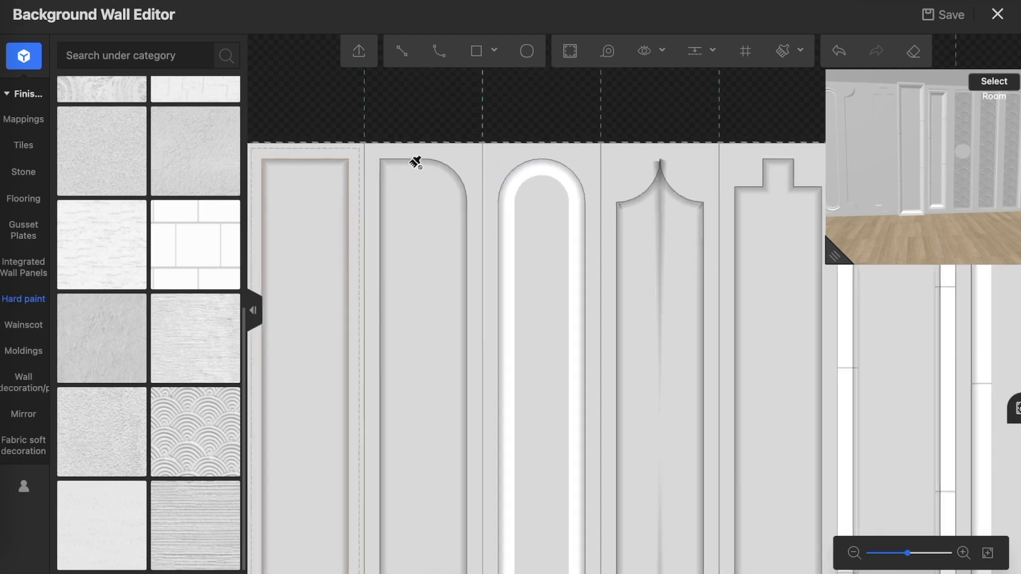
scroll(425, 159, down, 2)
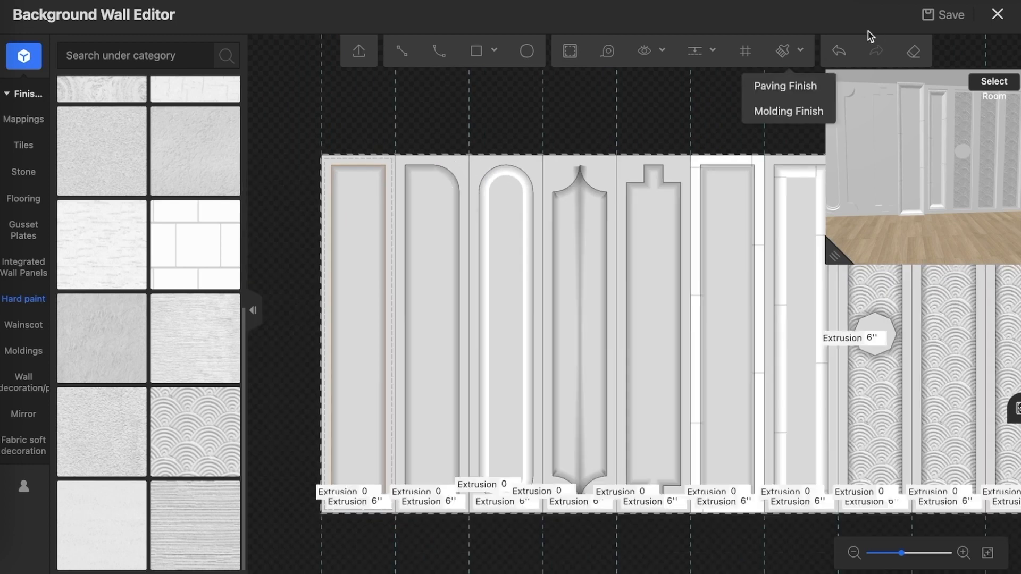
- Brush the third panel's molding finish onto the sixth panel's outer frame with Molding Finish
click(486, 202)
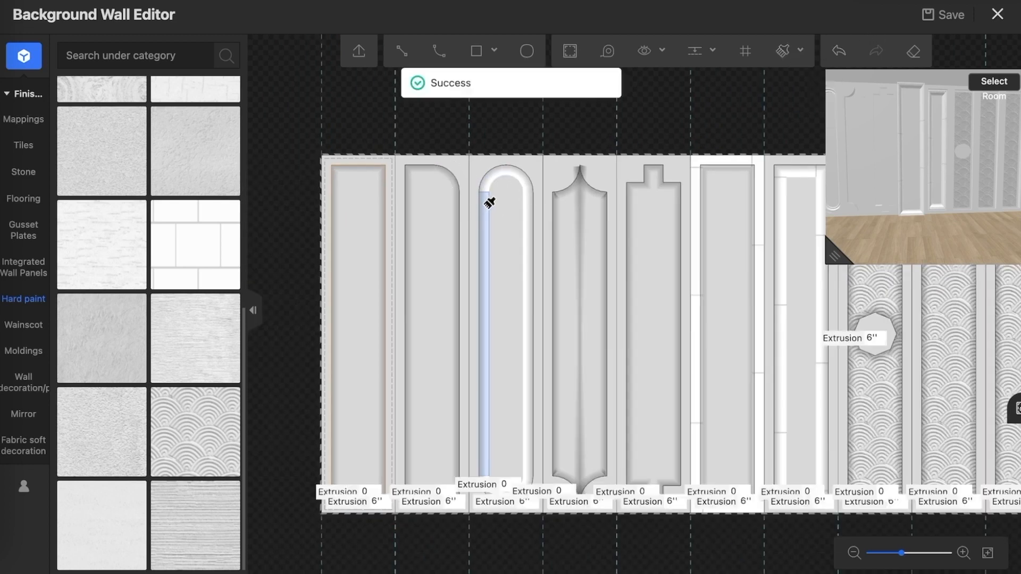
scroll(530, 198, up, 2)
scroll(523, 197, down, 2)
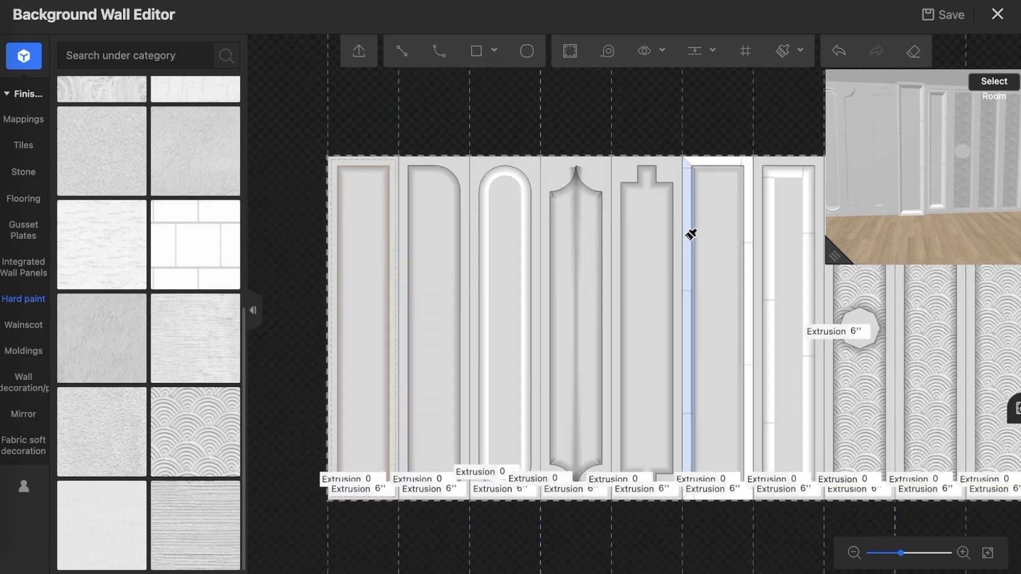
scroll(728, 238, up, 4)
scroll(327, 170, down, 3)
scroll(593, 197, up, 2)
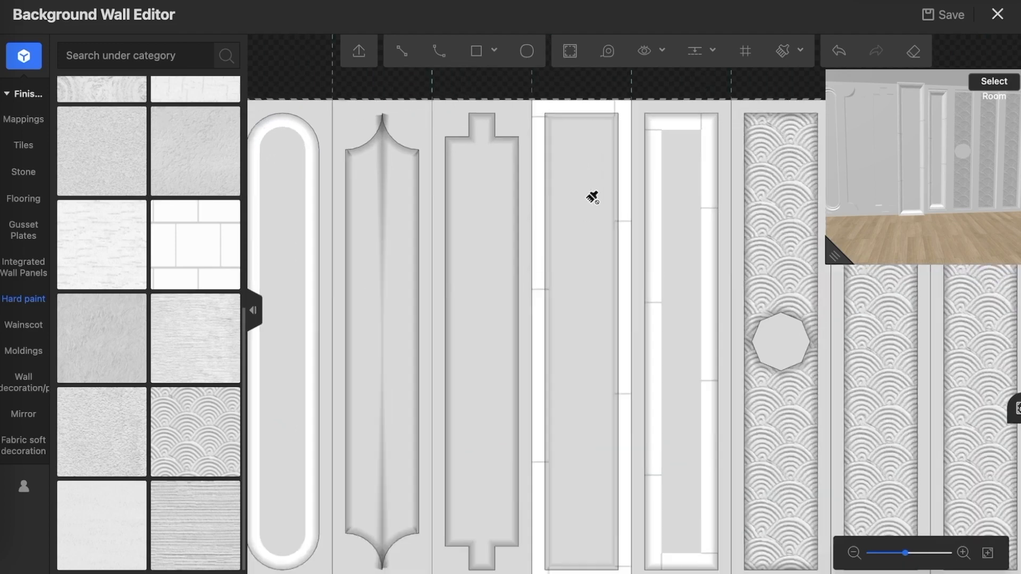
click(544, 179)
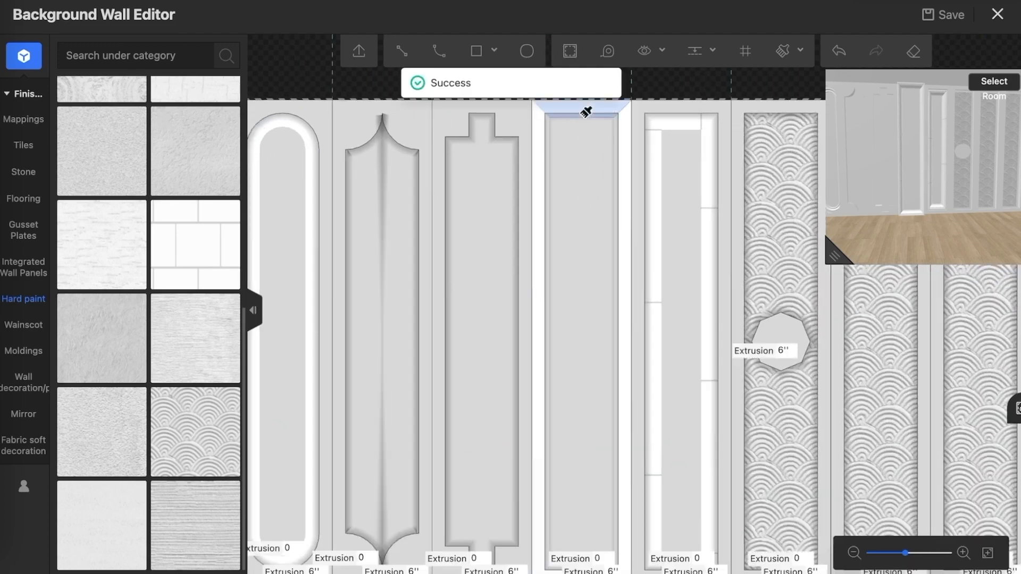
scroll(564, 191, up, 2)
scroll(558, 201, down, 3)
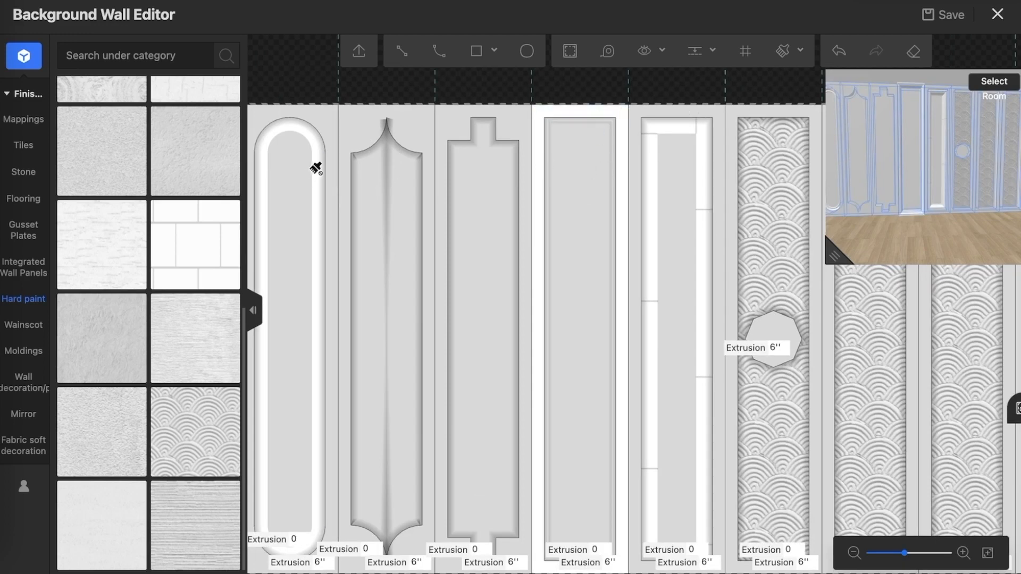
click(318, 170)
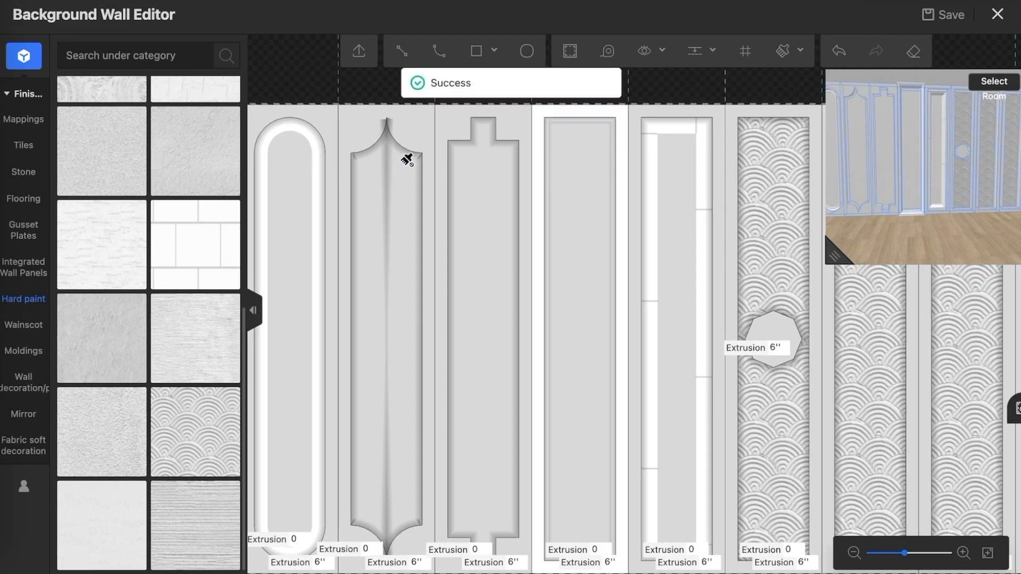
click(542, 112)
- Examine the panels' finishes and moldings in an enlarged 3D preview, shrinking the preview again when done
click(836, 254)
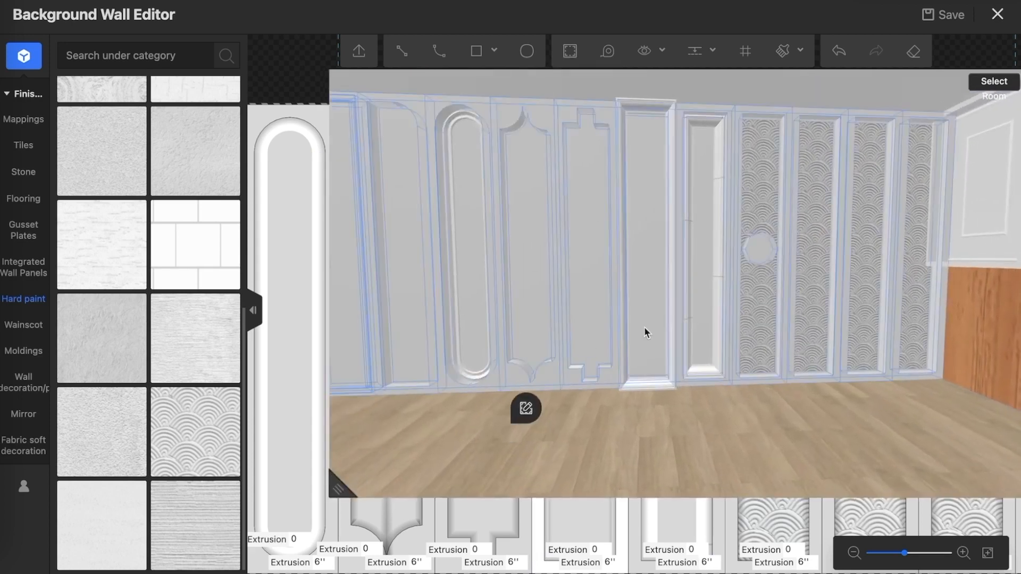
drag(644, 332, 751, 290)
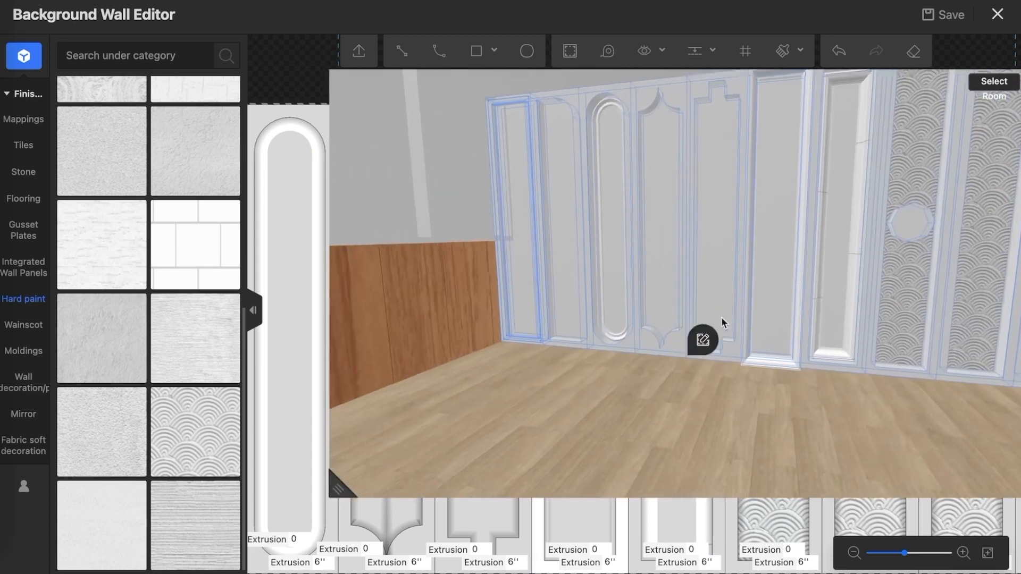
drag(349, 491, 728, 298)
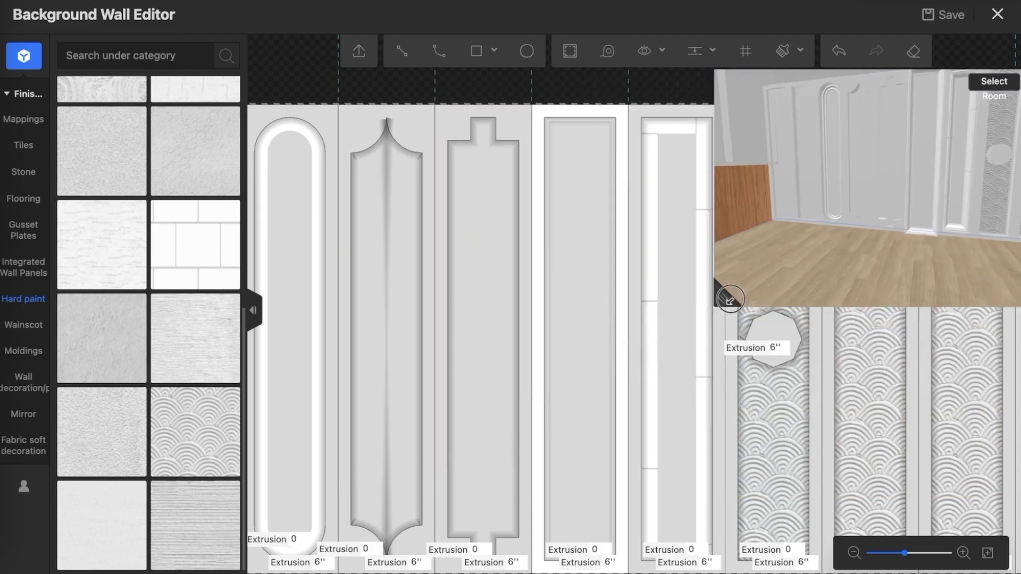
- Apply the green stepped-profile molding from page 2 of the Moldings library to the fifth panel's notched inner frame and view it in 3D
mouse_move(9, 242)
click(30, 349)
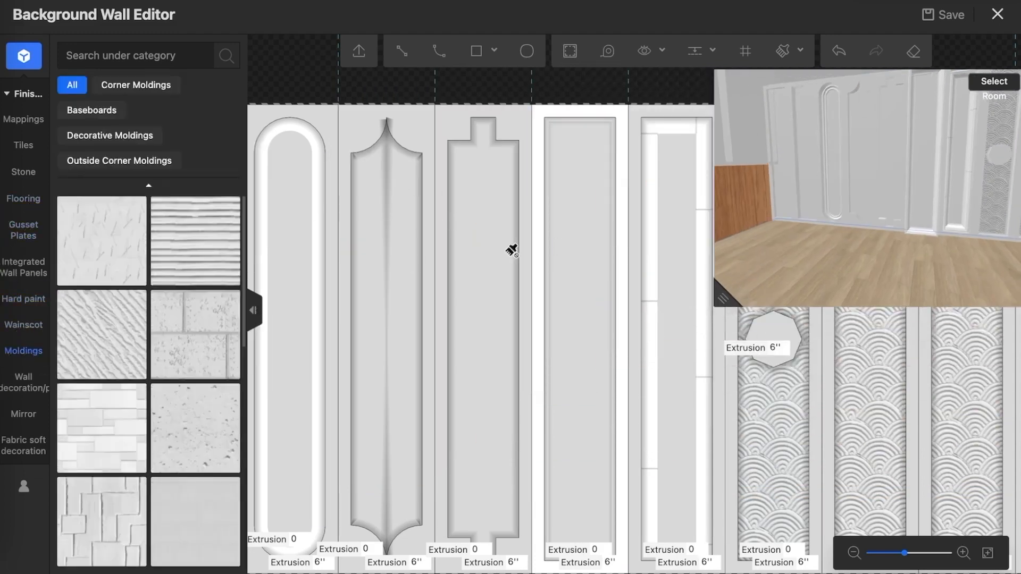
scroll(505, 244, down, 2)
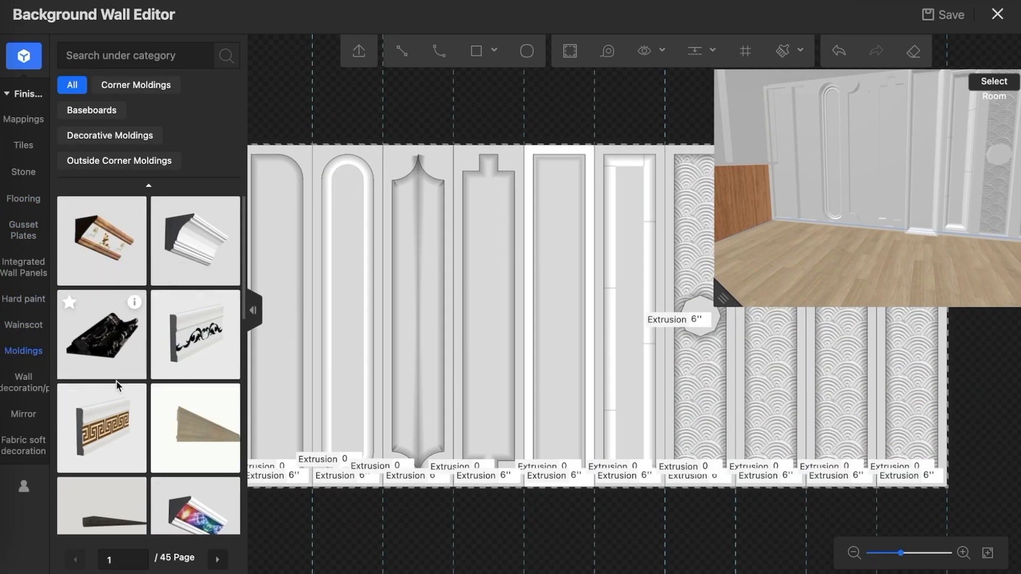
scroll(133, 303, down, 5)
scroll(201, 401, down, 5)
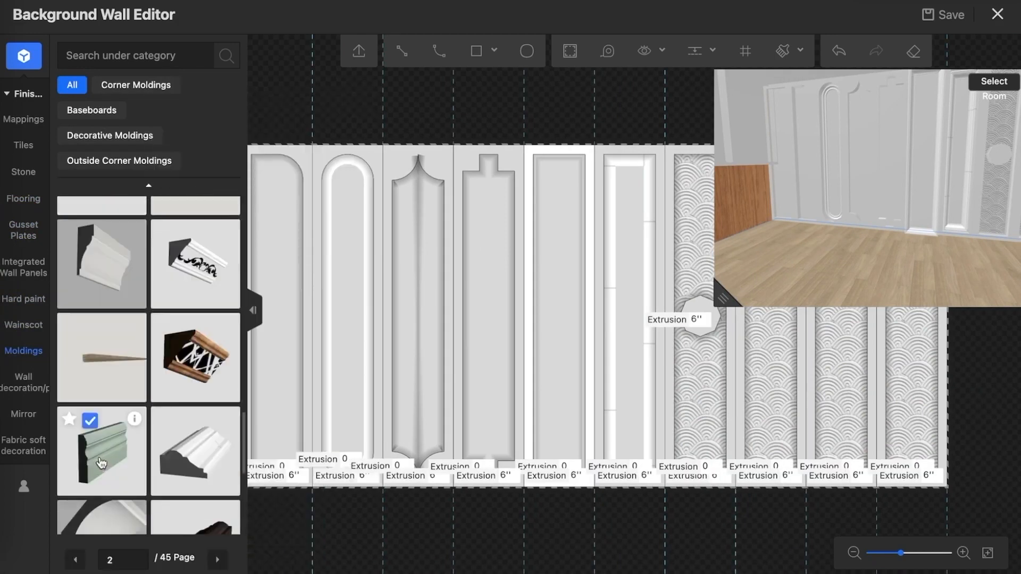
click(104, 461)
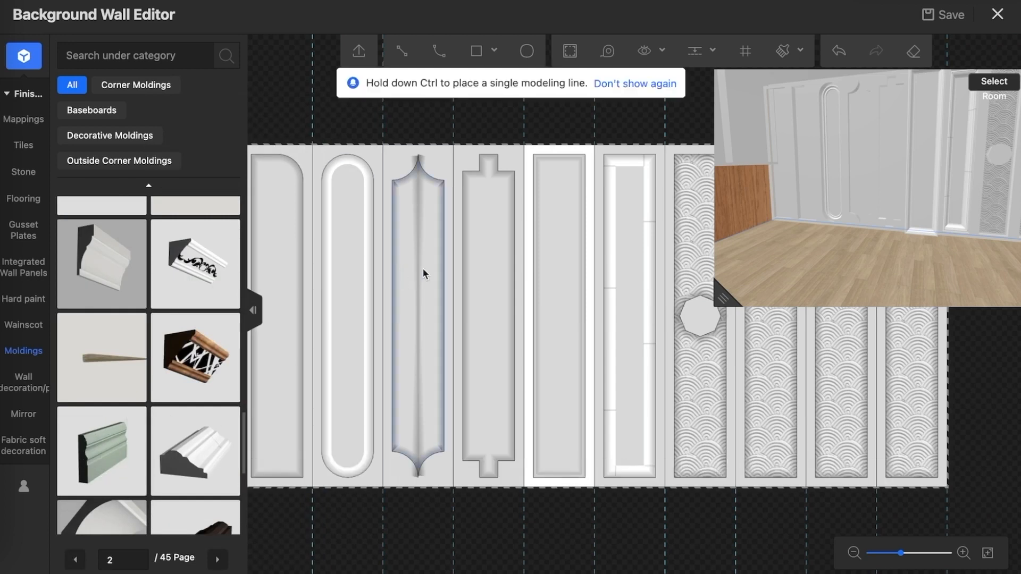
click(466, 263)
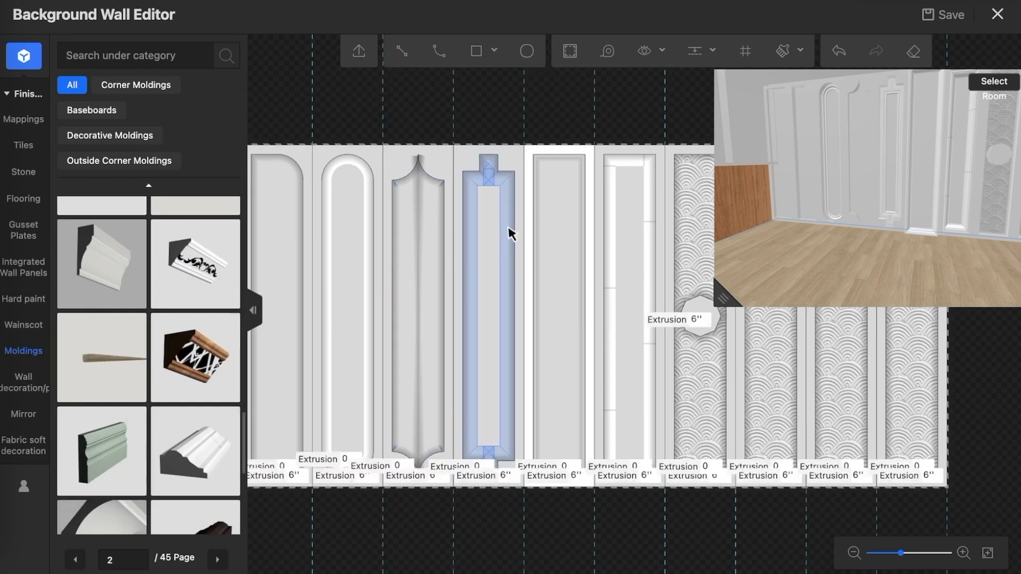
click(509, 234)
drag(841, 232, 893, 152)
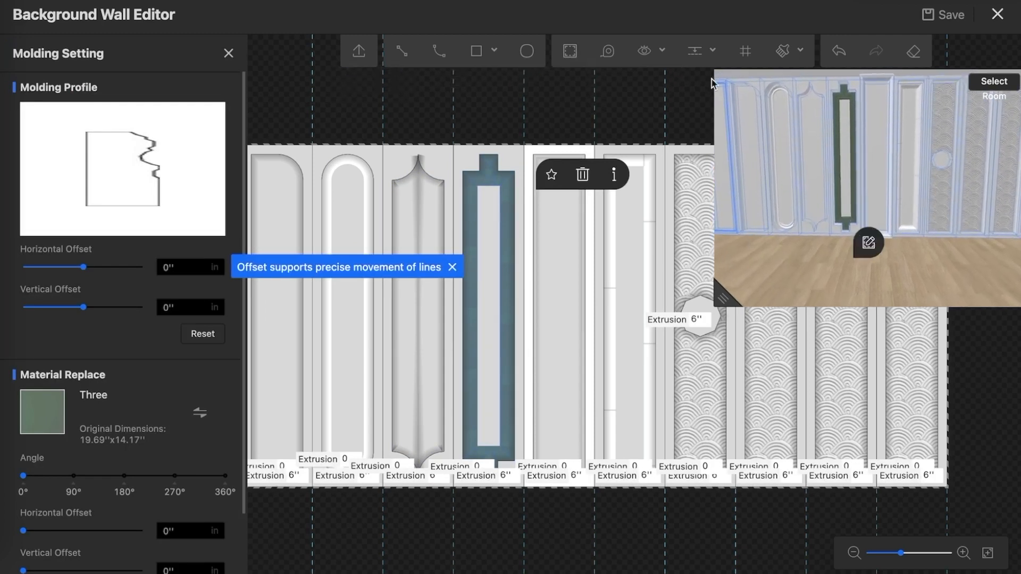
- Copy the fifth panel's green molding with Molding Finish onto the sixth panel's outer frame and the seventh panel's inner frame
click(782, 51)
click(775, 112)
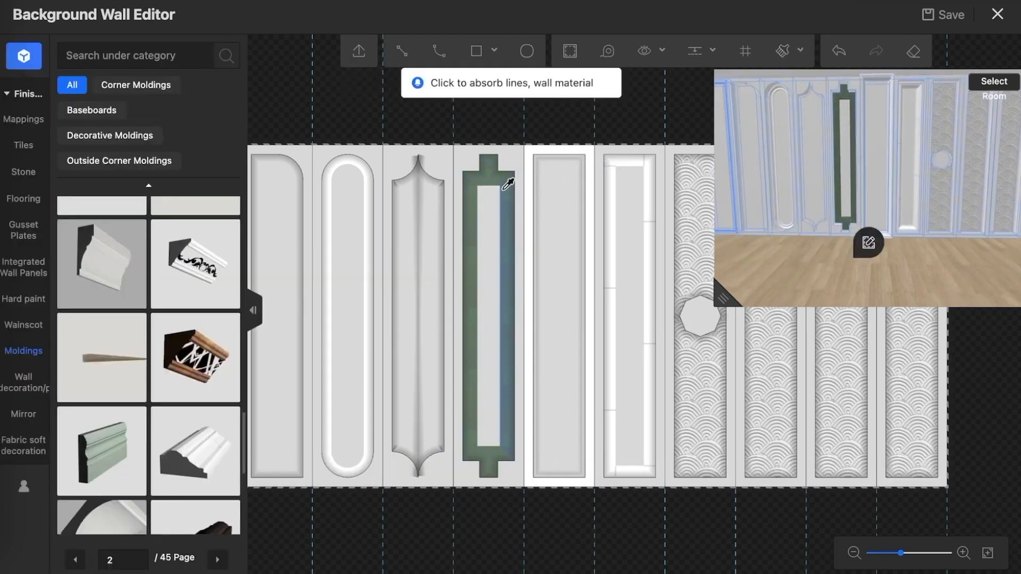
click(561, 158)
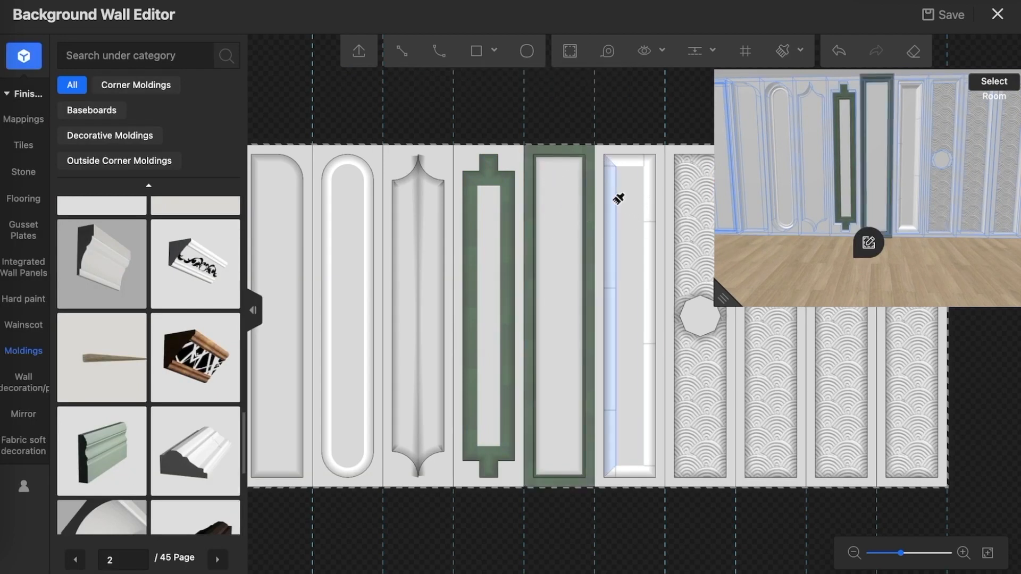
click(633, 183)
scroll(510, 223, down, 3)
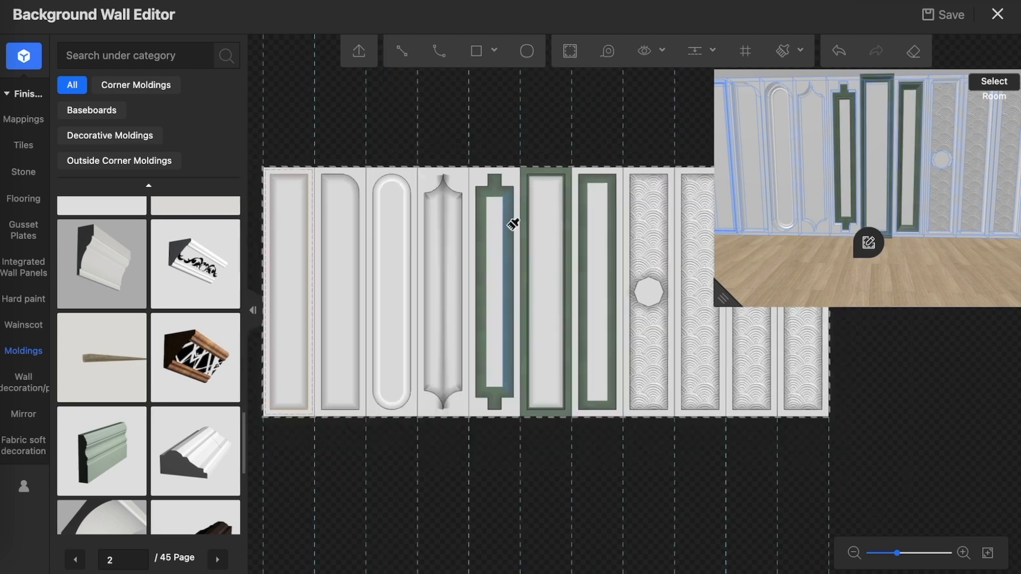
scroll(510, 226, up, 8)
scroll(563, 235, down, 5)
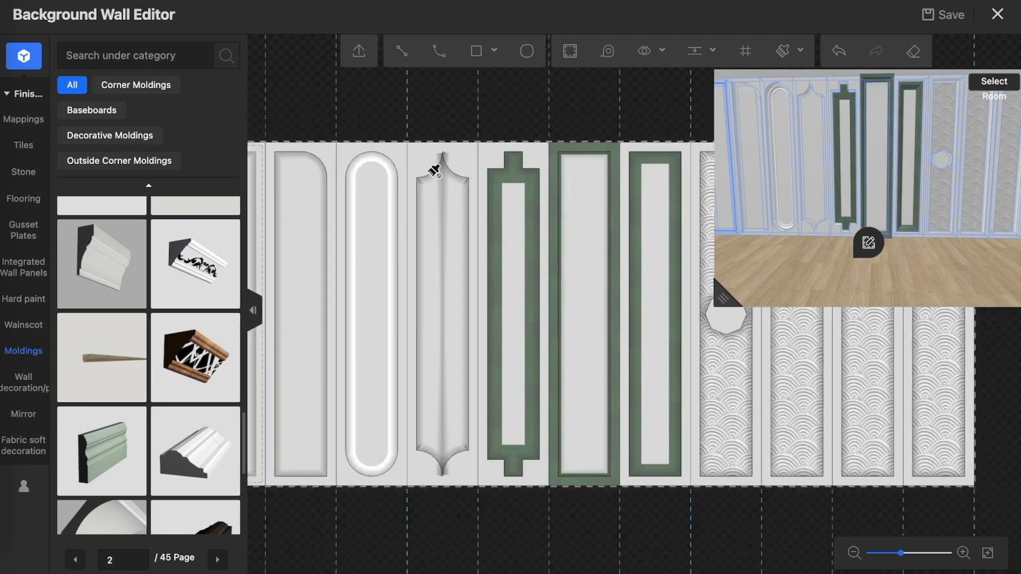
- Show the 12.99 by 12.99 inch alignment grid on the sixth panel
click(747, 56)
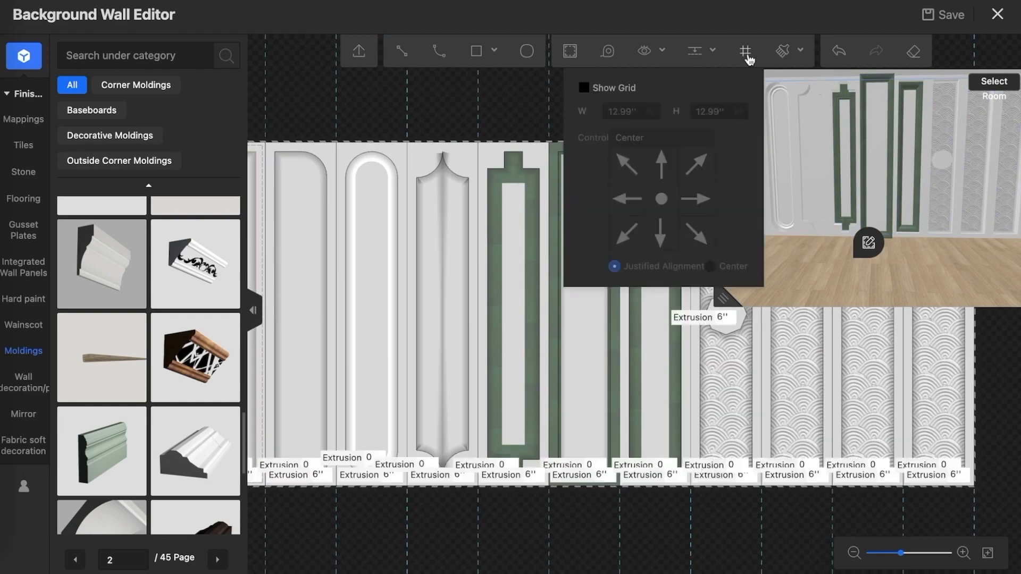
click(585, 90)
scroll(524, 226, down, 3)
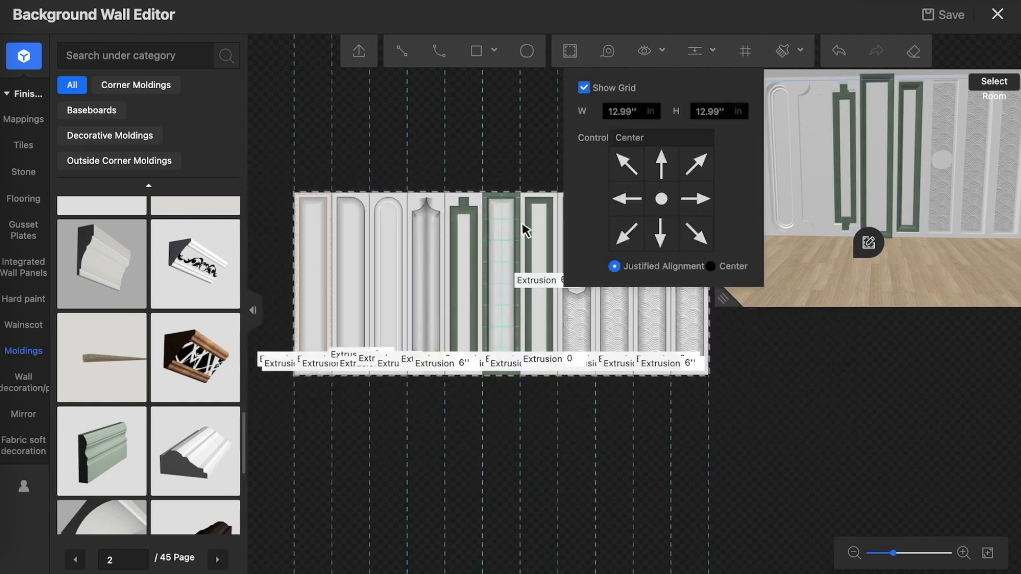
scroll(535, 235, up, 5)
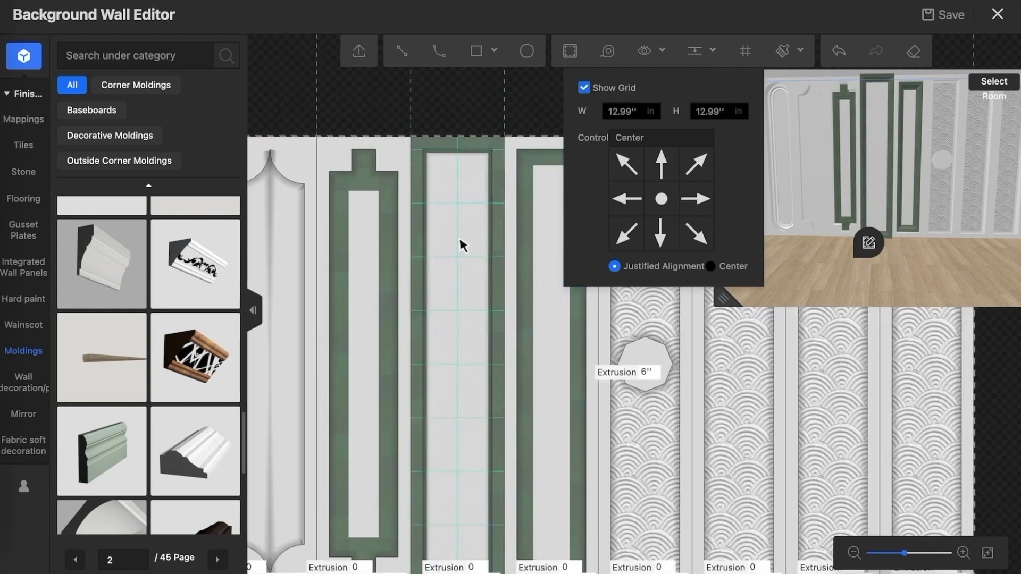
scroll(462, 245, down, 2)
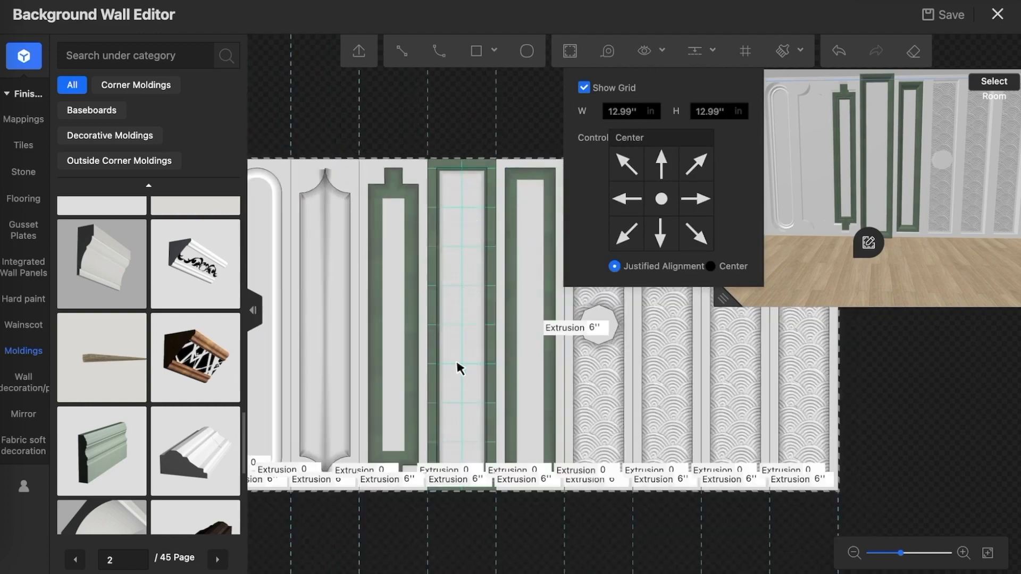
- Place the round hanging mirror from the Mirror library on the sixth panel, centred on its grid
click(29, 395)
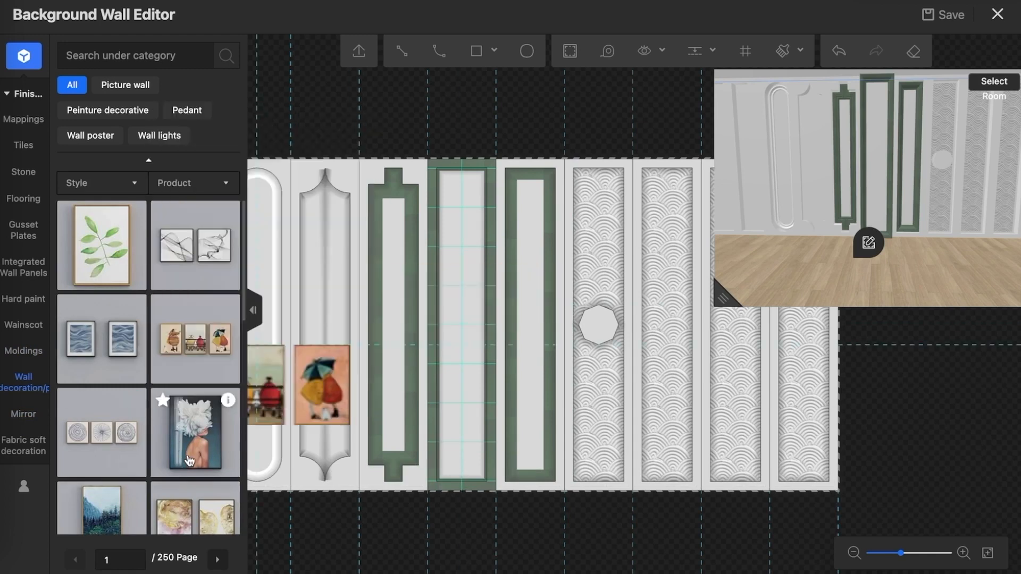
click(30, 415)
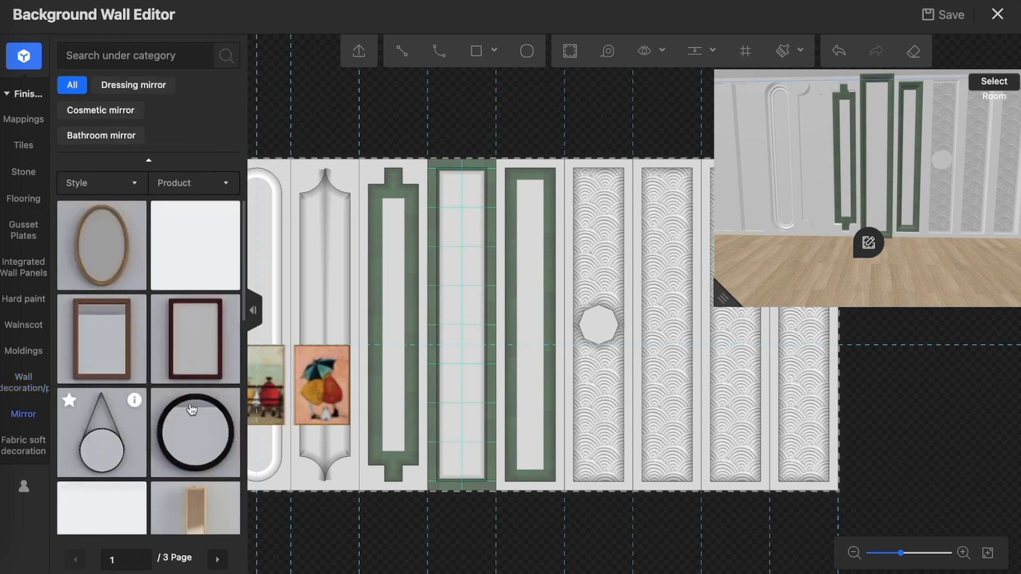
click(91, 431)
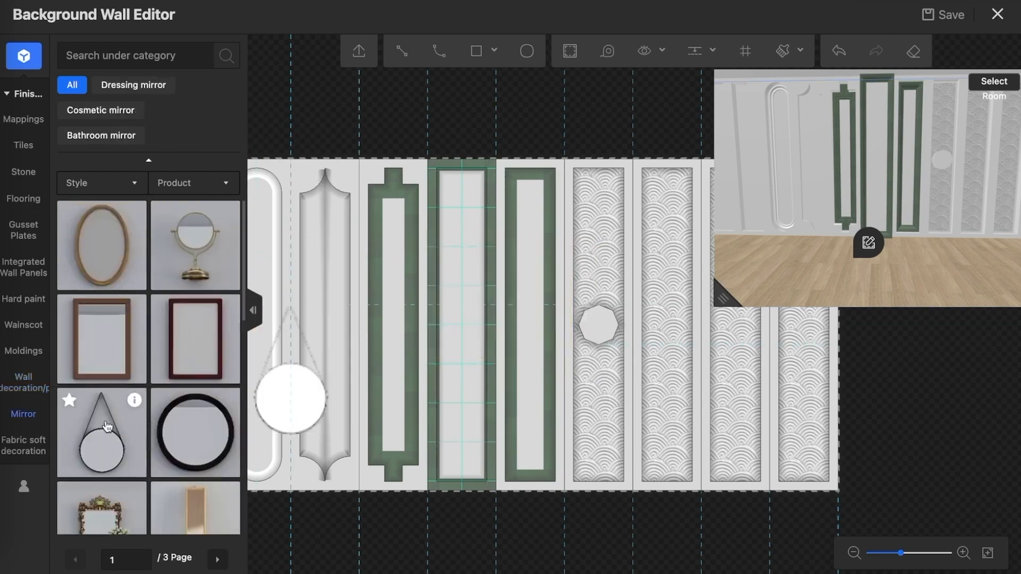
click(472, 301)
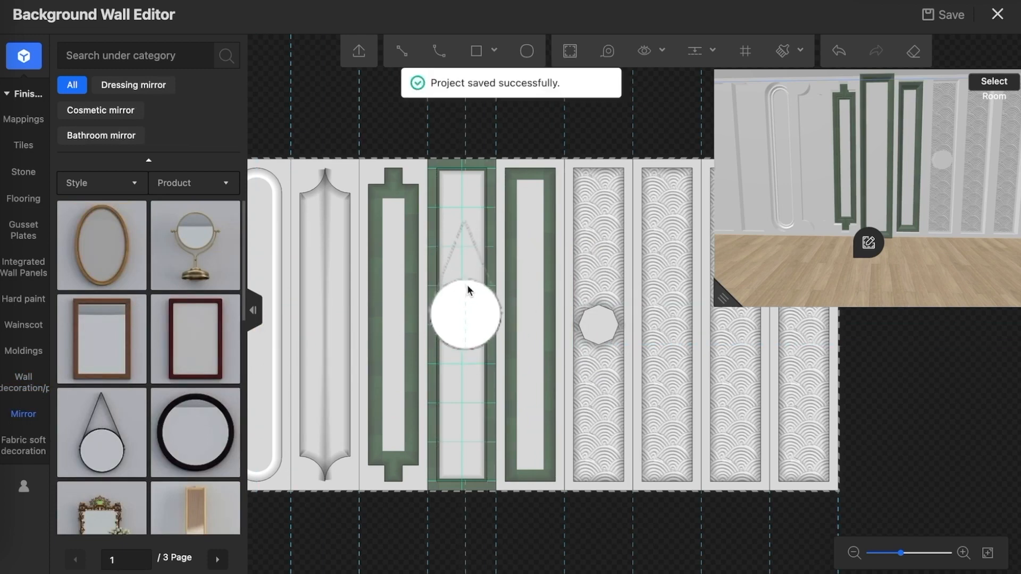
click(465, 274)
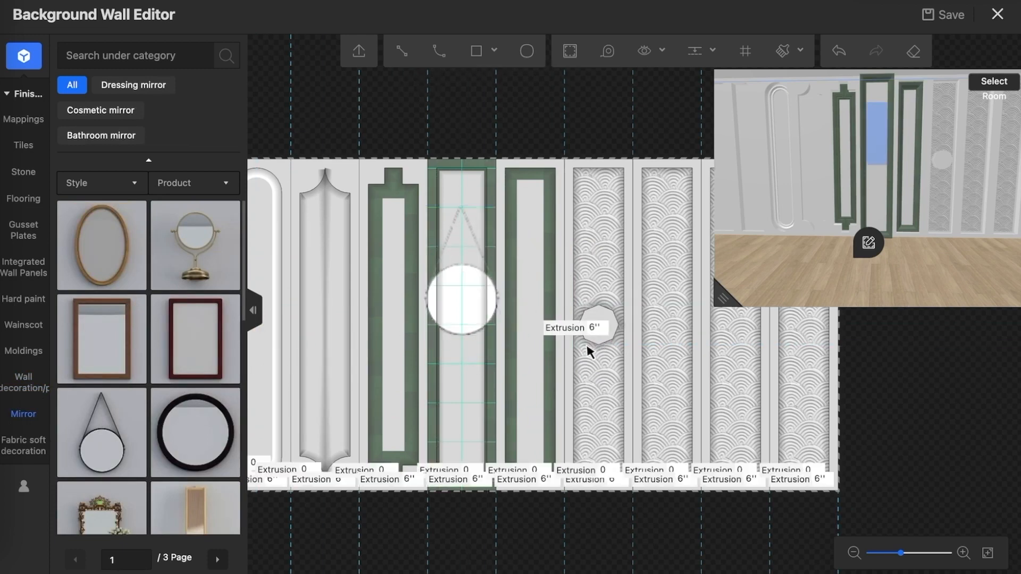
scroll(467, 307, up, 3)
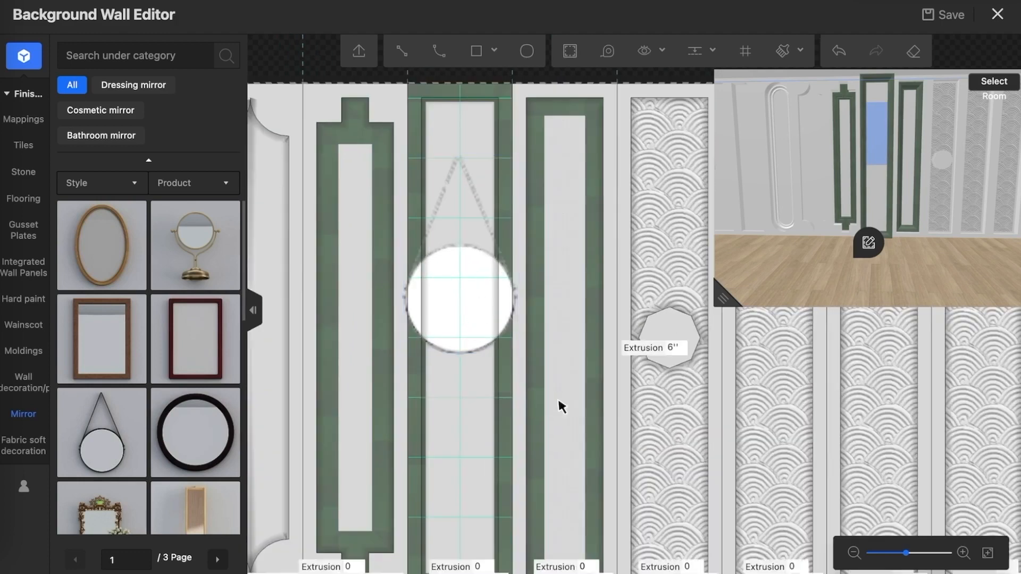
- Try the array option on the hanging mirror, cancel it and delete the mirror from the sixth panel
click(506, 318)
scroll(330, 291, down, 3)
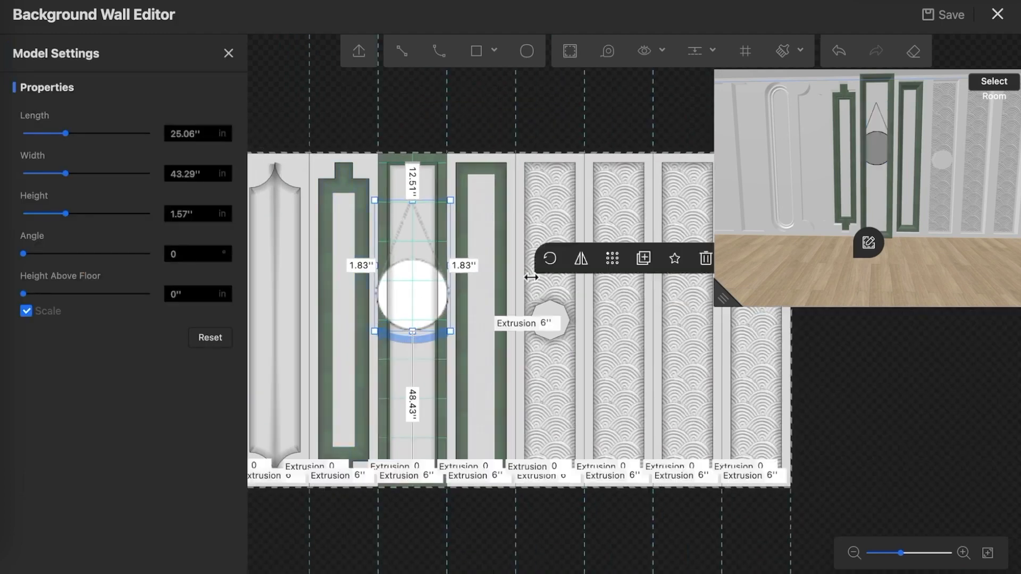
click(612, 258)
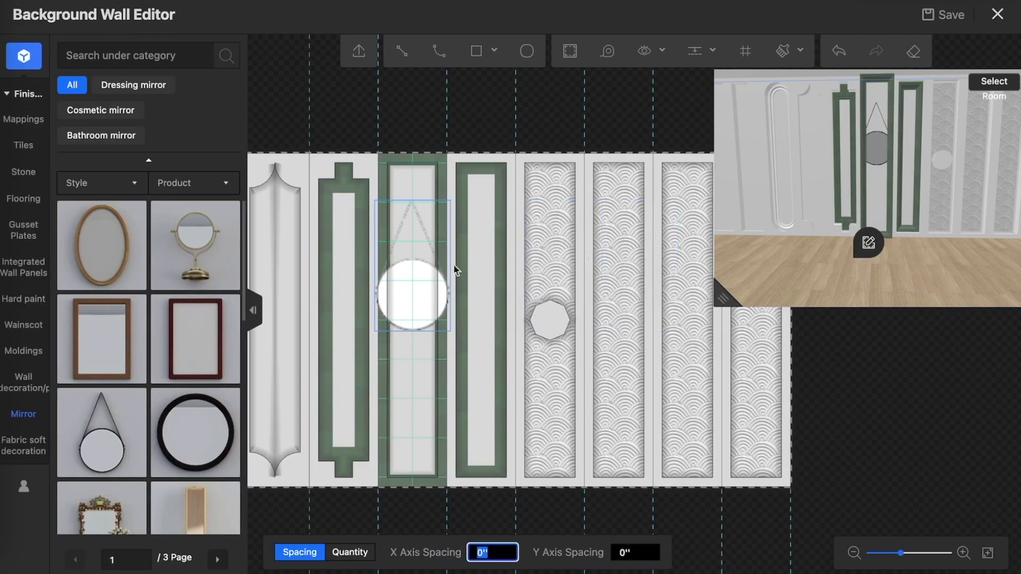
click(460, 264)
click(436, 282)
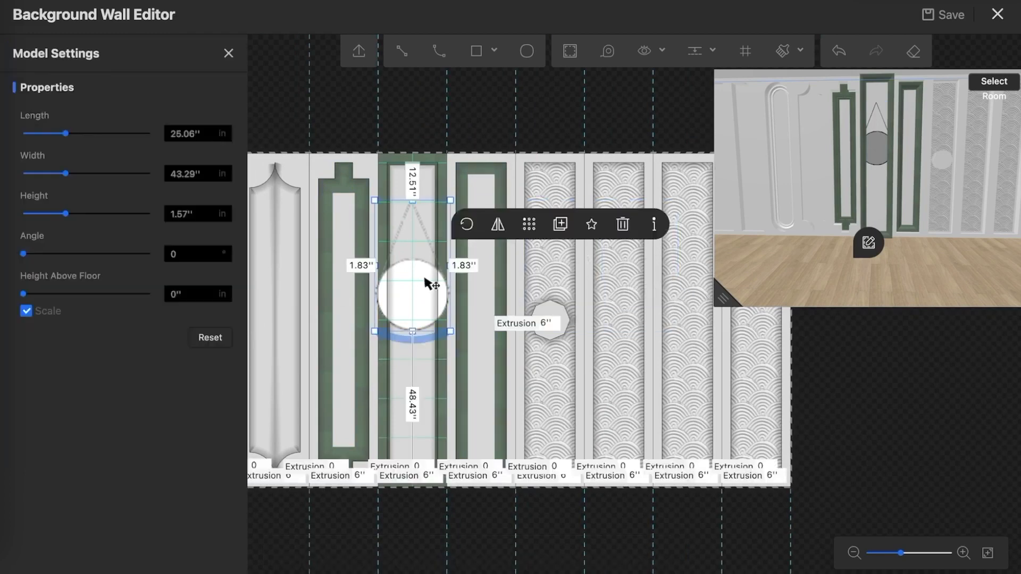
click(622, 225)
scroll(636, 223, down, 3)
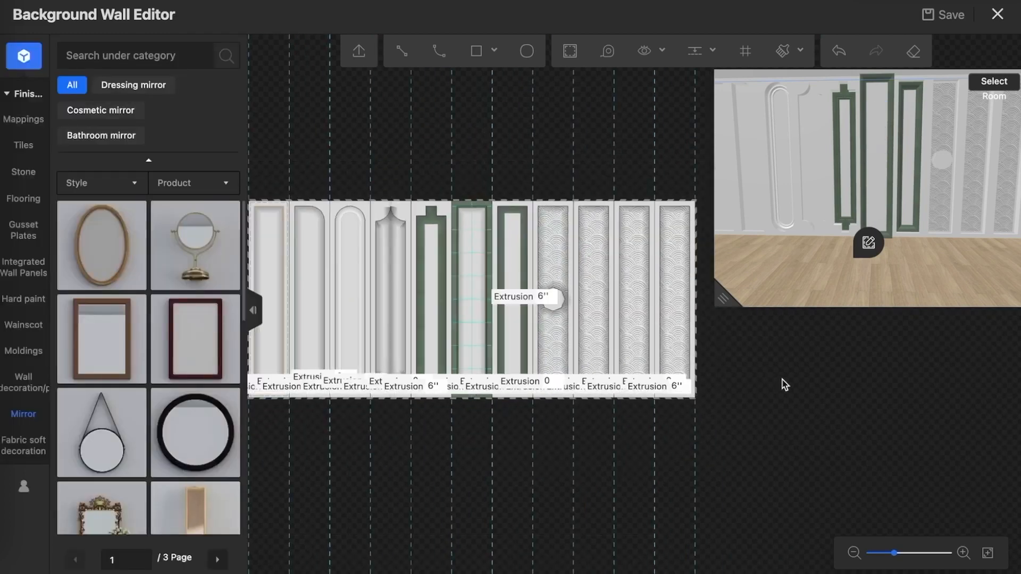
- Add a horizontal guide along the wall's top edge
scroll(635, 154, down, 1)
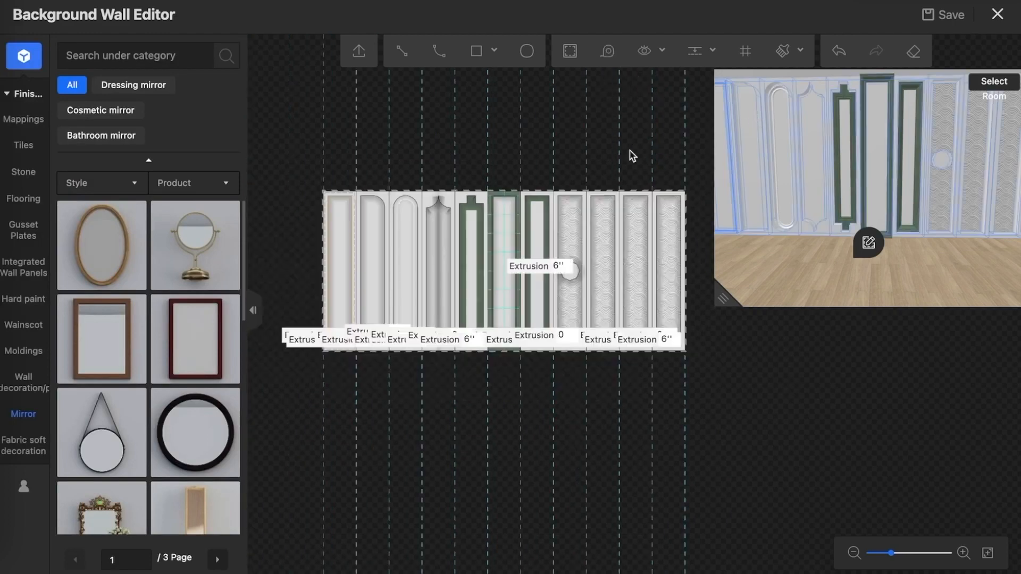
scroll(444, 149, up, 1)
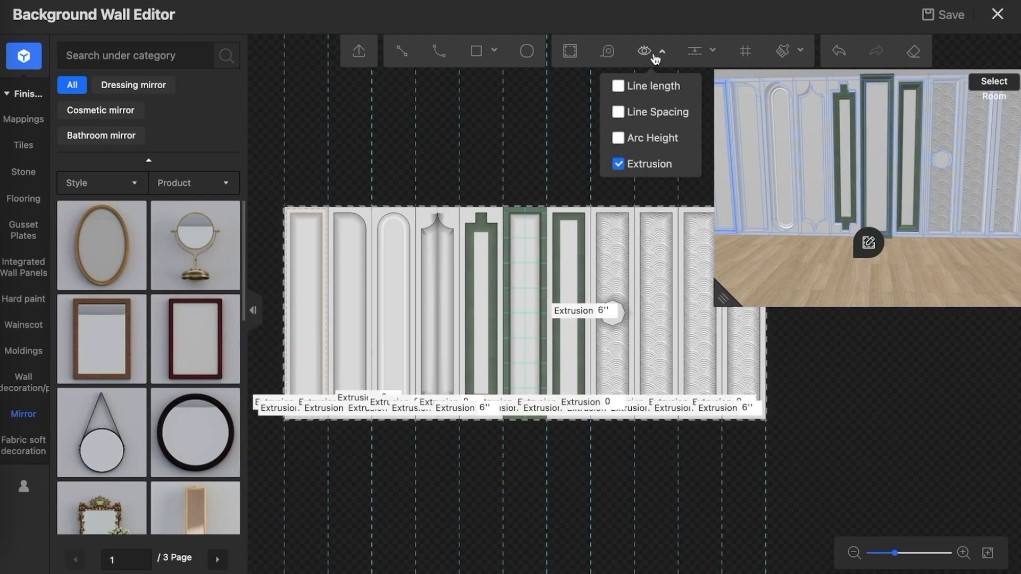
scroll(421, 221, down, 2)
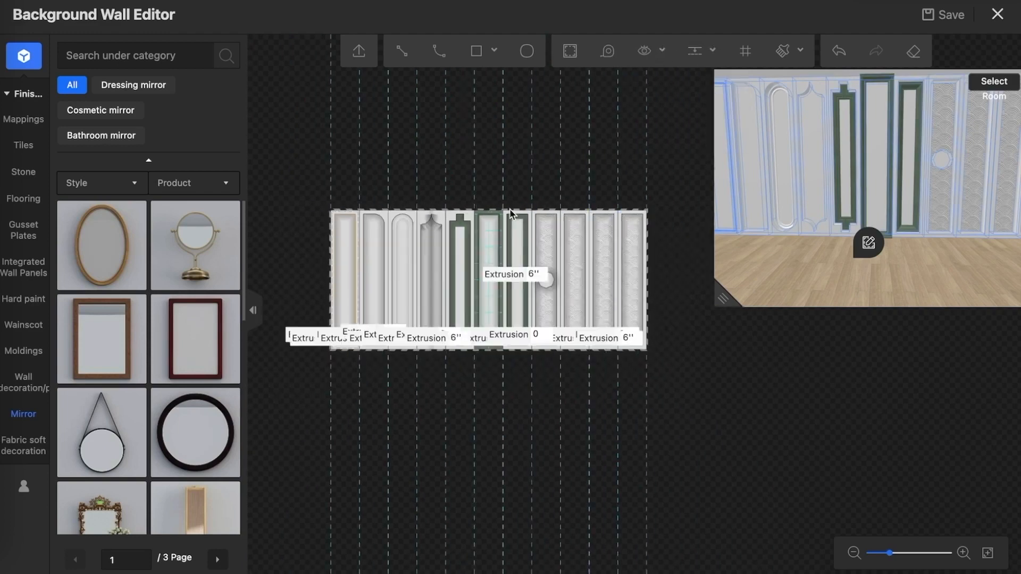
mouse_move(710, 53)
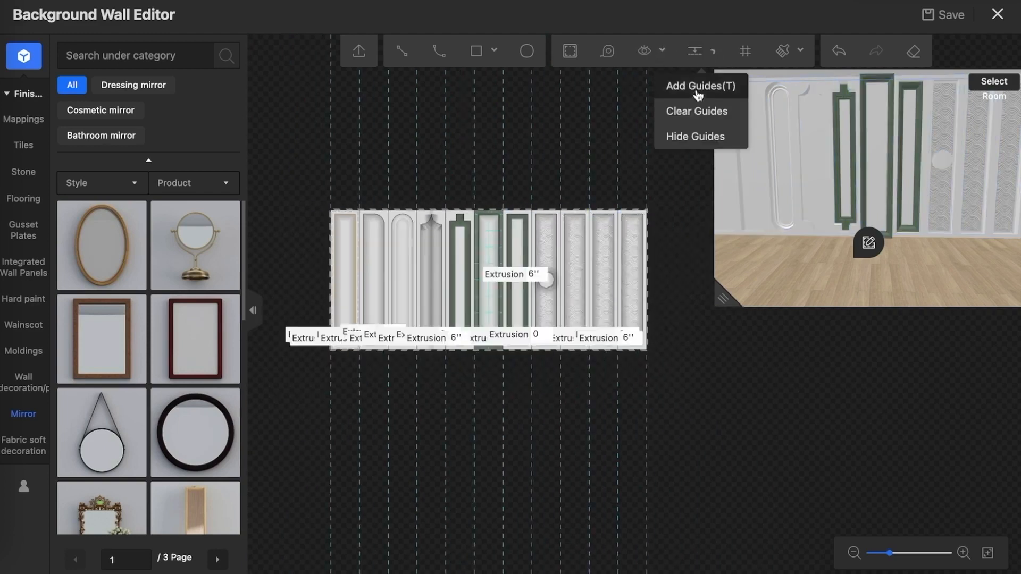
click(697, 90)
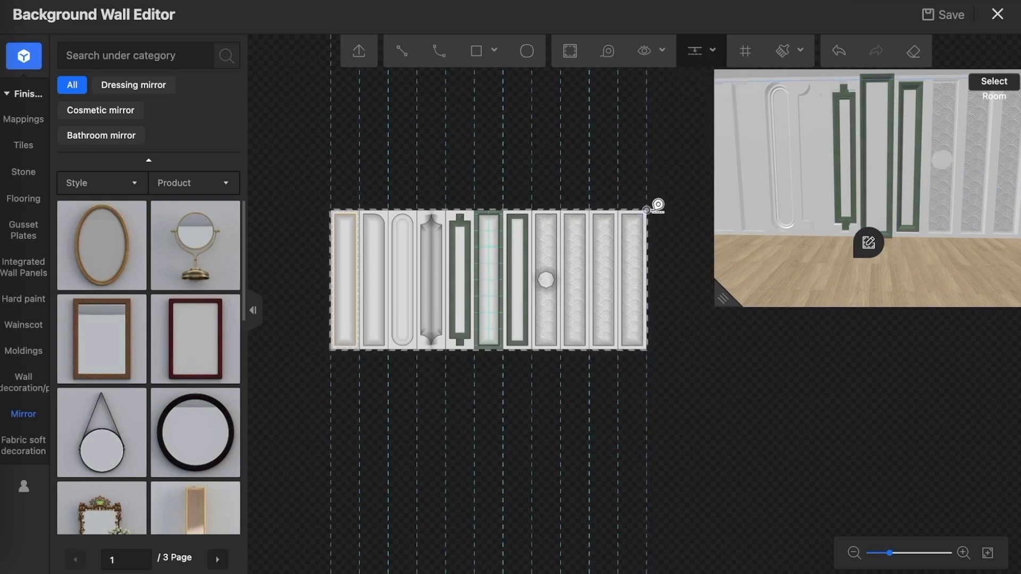
click(647, 212)
scroll(682, 207, up, 5)
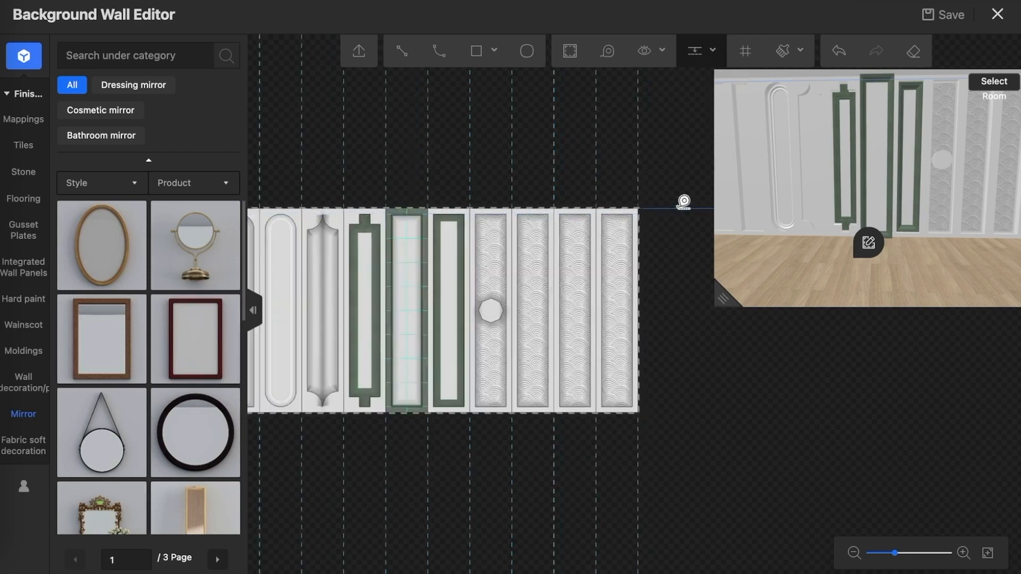
scroll(684, 205, down, 6)
scroll(407, 206, down, 4)
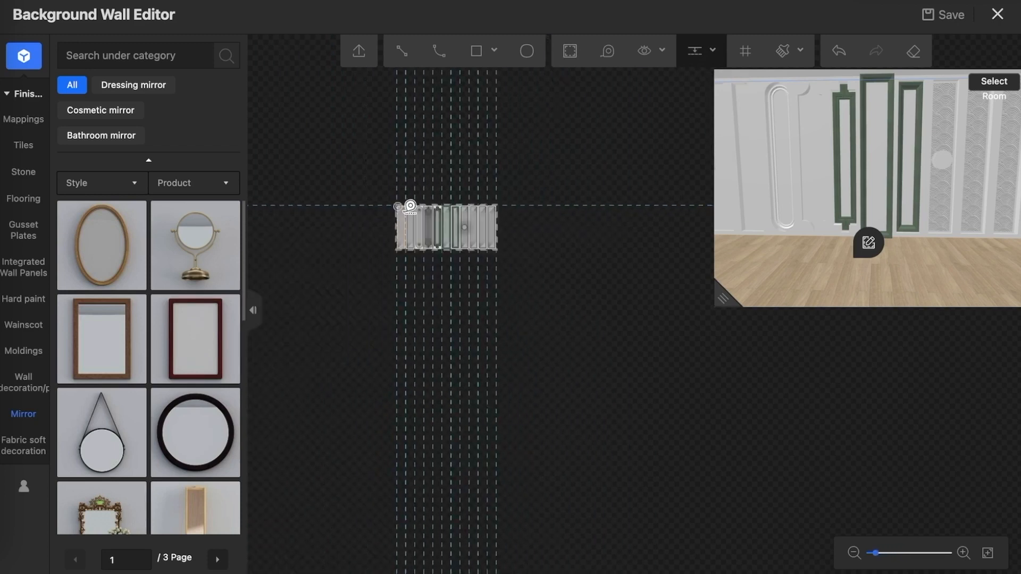
scroll(400, 191, up, 7)
scroll(366, 167, down, 5)
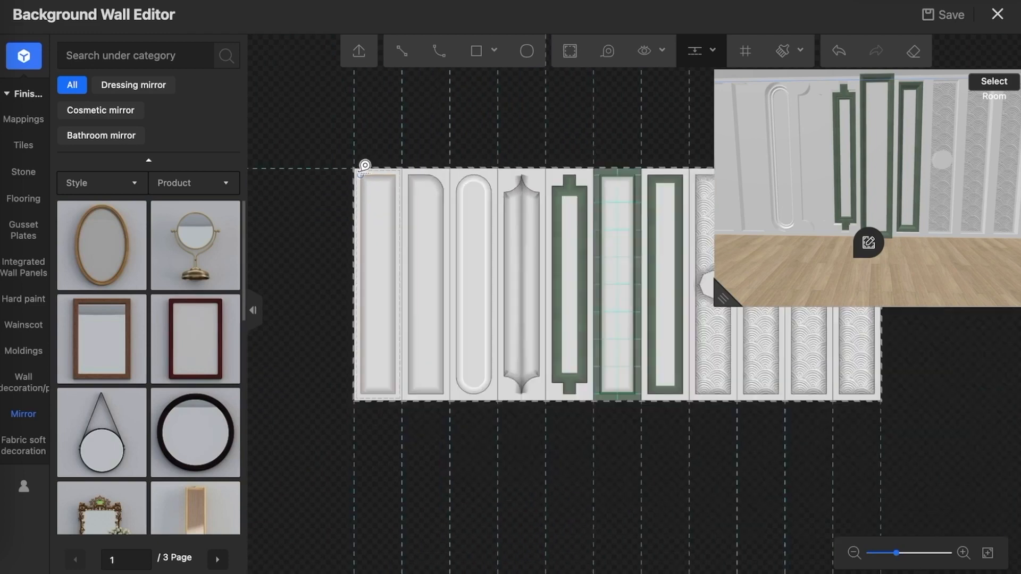
key(Escape)
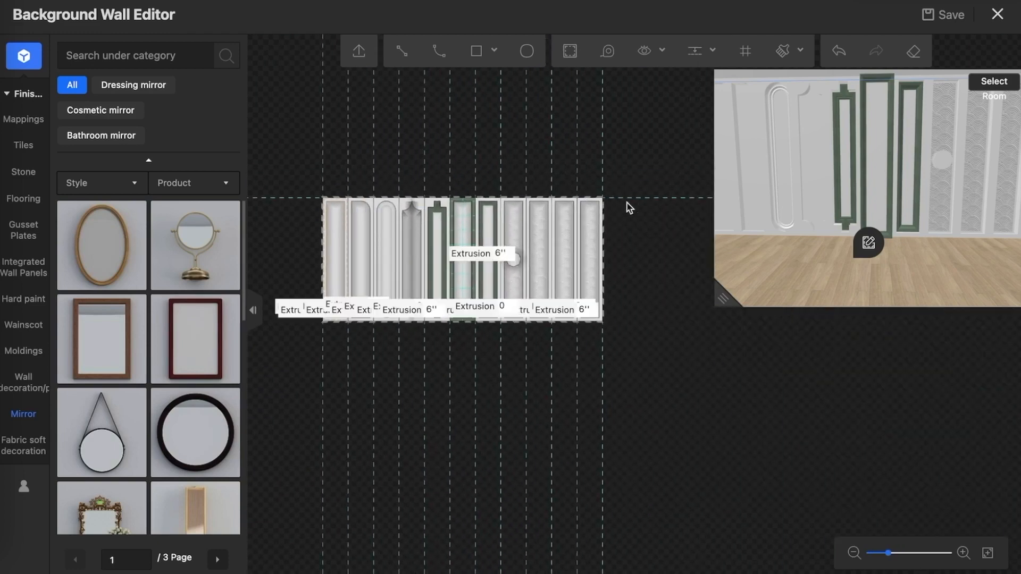
- Array the horizontal guide by quantity, with 6 guides spread evenly from the wall's top edge to its bottom edge
click(674, 146)
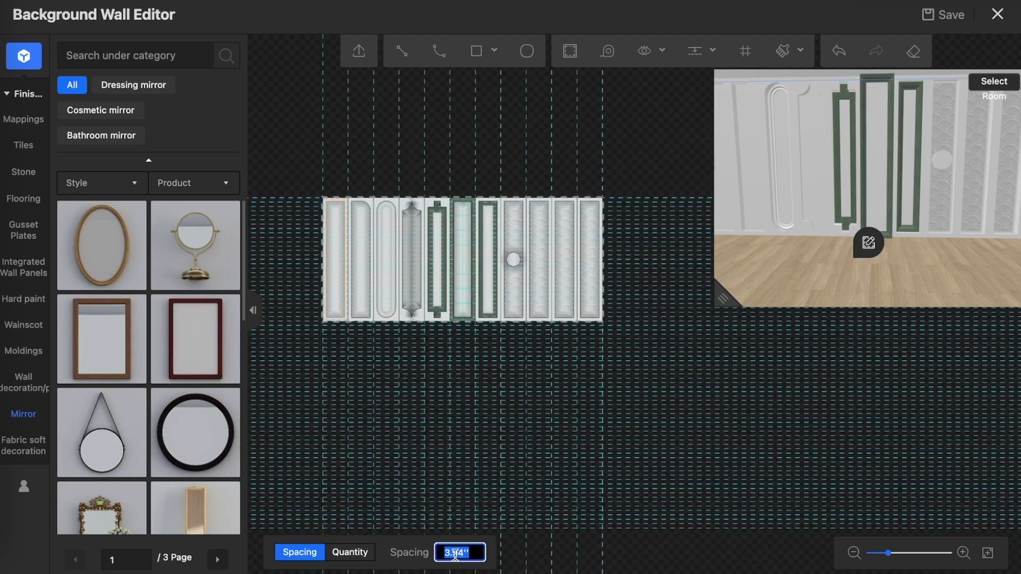
click(353, 552)
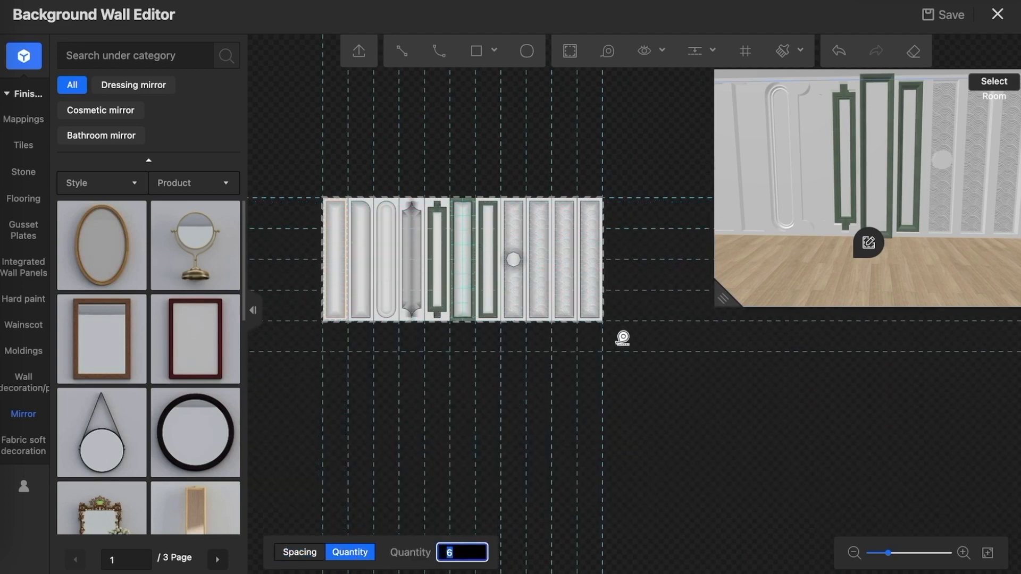
click(611, 316)
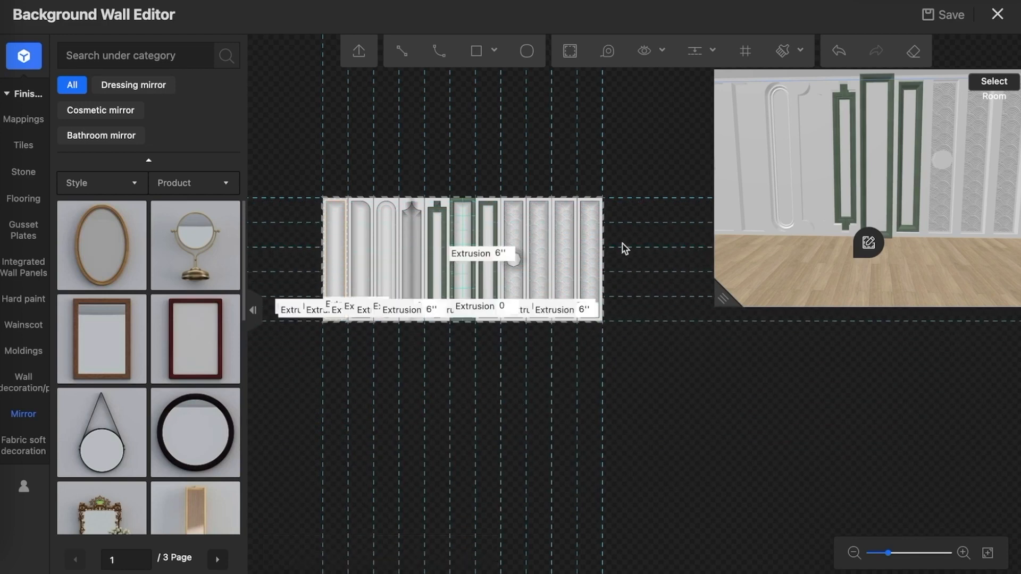
- Hide the Extrusion labels on the wall drawing
mouse_move(641, 63)
click(615, 162)
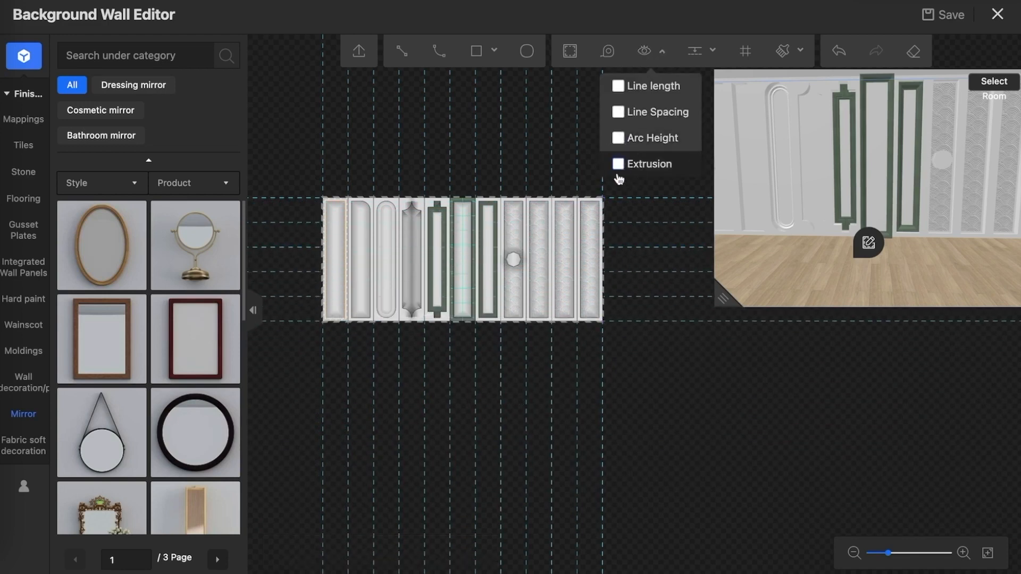
- Draw a thin rectangle across the inner width of the last patterned panel, with its lower edge on the second horizontal guide
scroll(619, 205, up, 2)
scroll(618, 205, up, 4)
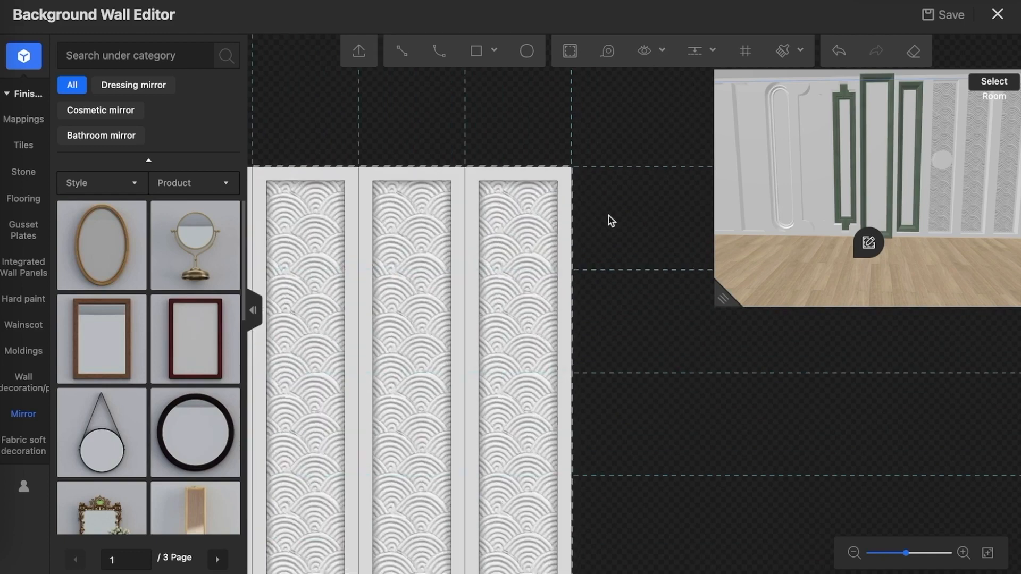
scroll(583, 251, up, 2)
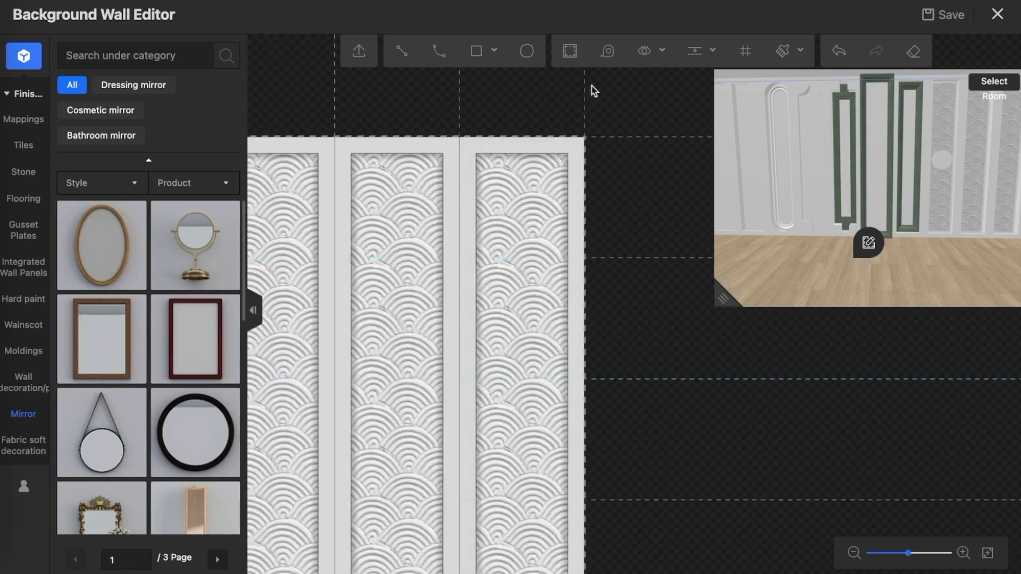
mouse_move(485, 54)
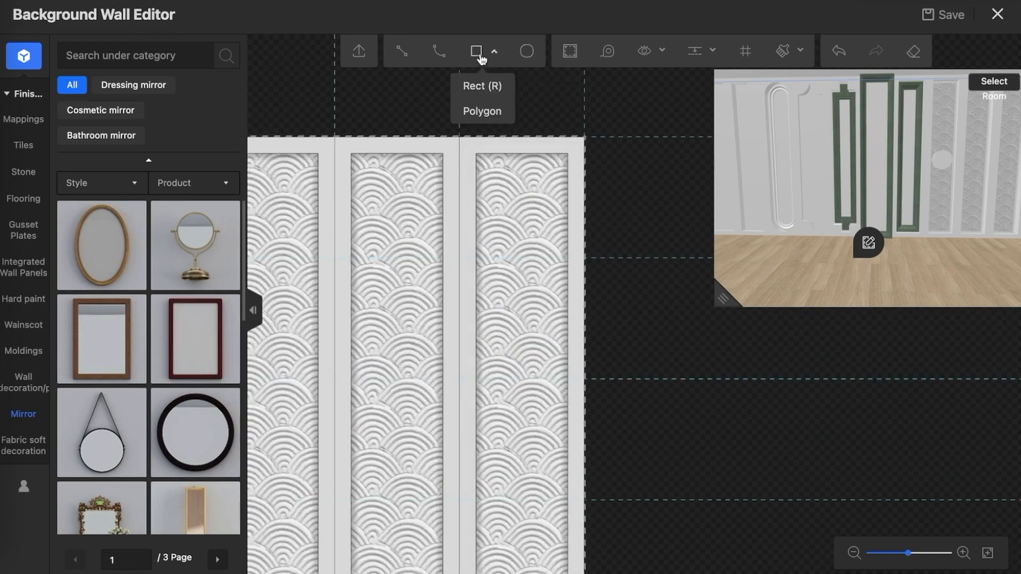
click(481, 57)
click(480, 86)
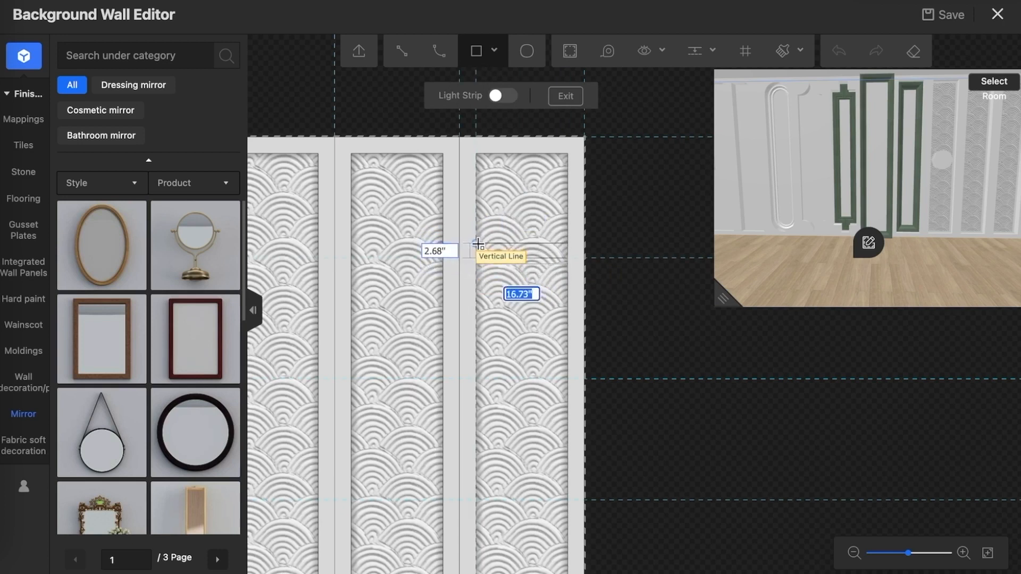
key(Tab)
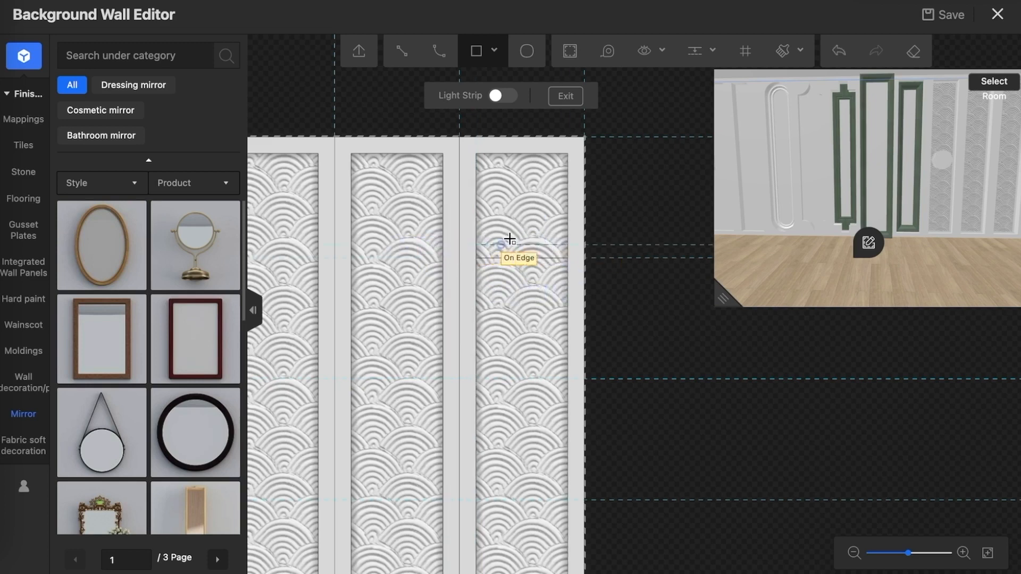
click(567, 244)
scroll(558, 257, up, 5)
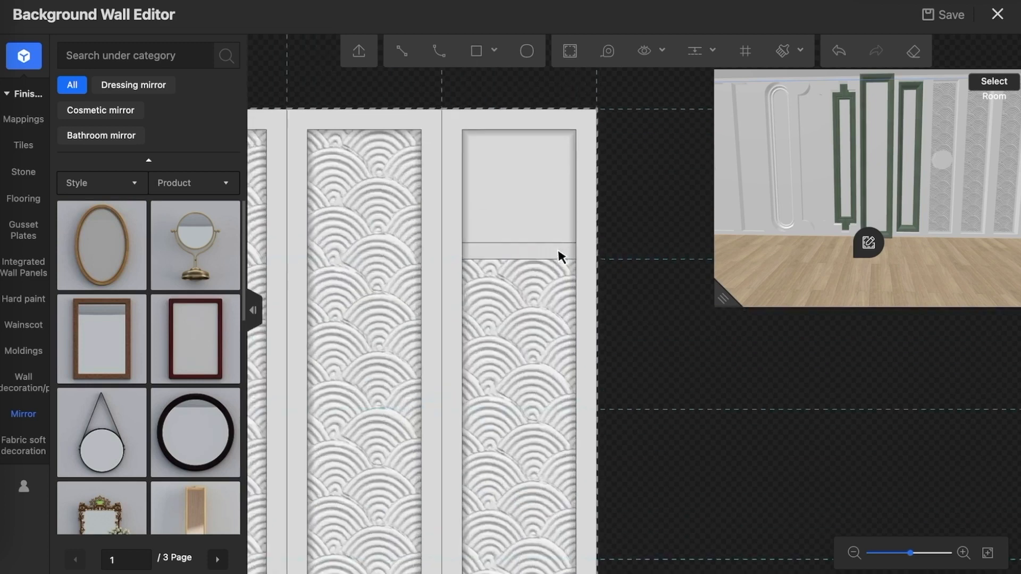
- Show the Extrusion labels and set the thin rectangle's extrusion to 6"
scroll(518, 249, down, 4)
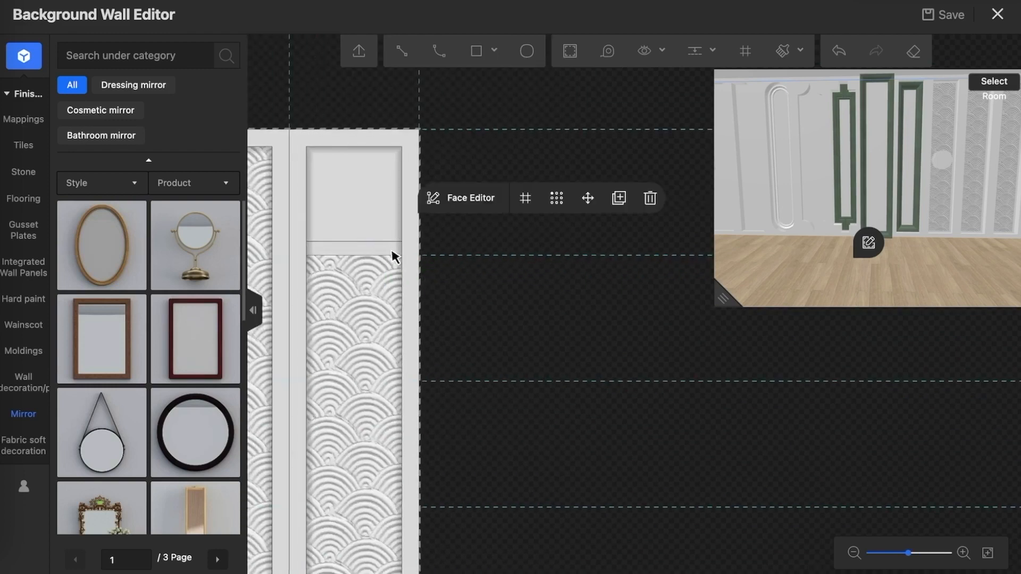
mouse_move(645, 60)
click(627, 163)
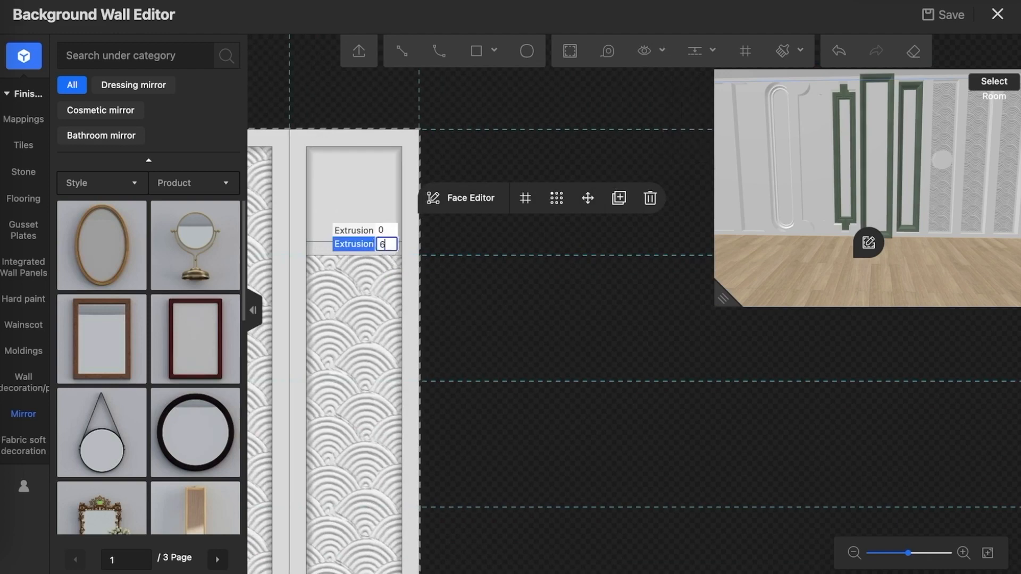
text(0)
key(Return)
click(497, 292)
scroll(537, 286, up, 2)
scroll(524, 283, down, 3)
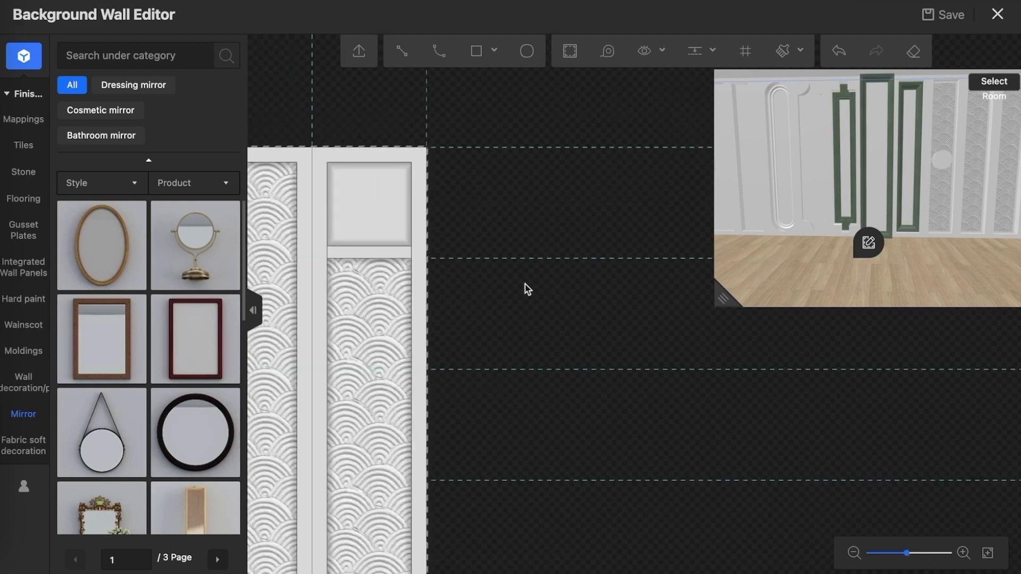
scroll(424, 262, down, 2)
scroll(416, 264, up, 4)
double_click(408, 251)
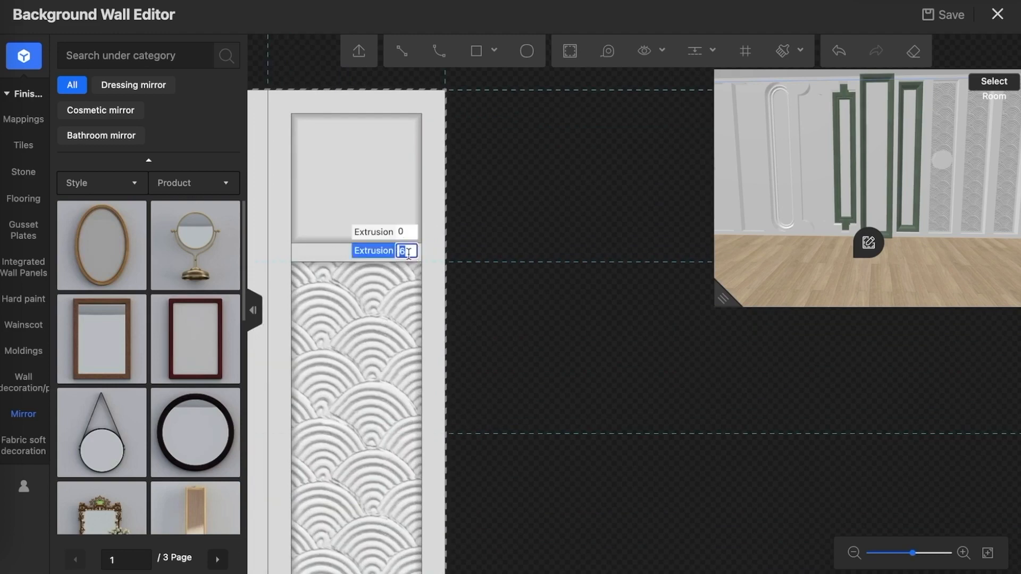
- Try to array the thin strip by spacing, stretching the copies down from the original
click(347, 256)
click(516, 201)
scroll(524, 214, up, 5)
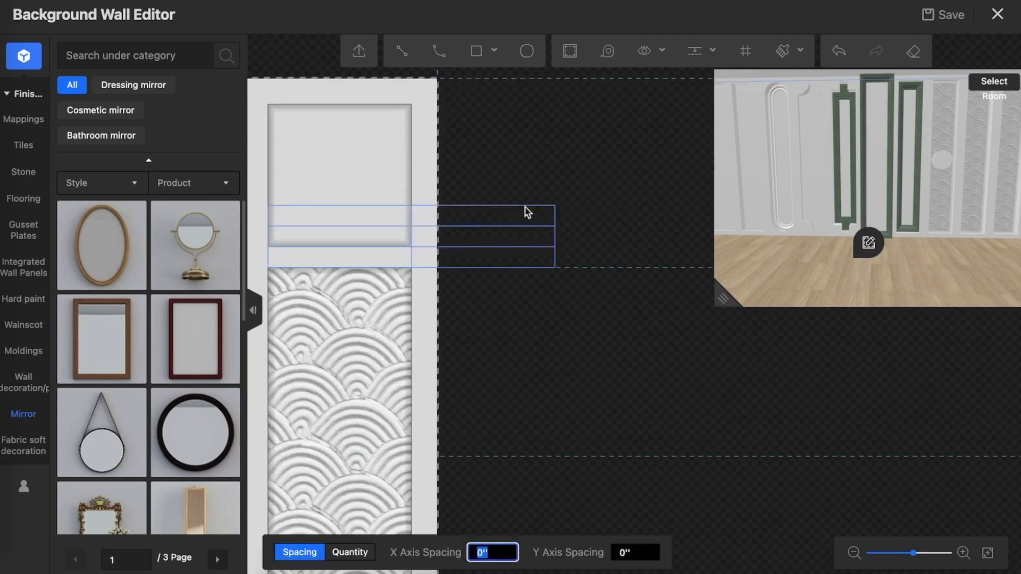
scroll(530, 237, down, 4)
drag(537, 221, 535, 382)
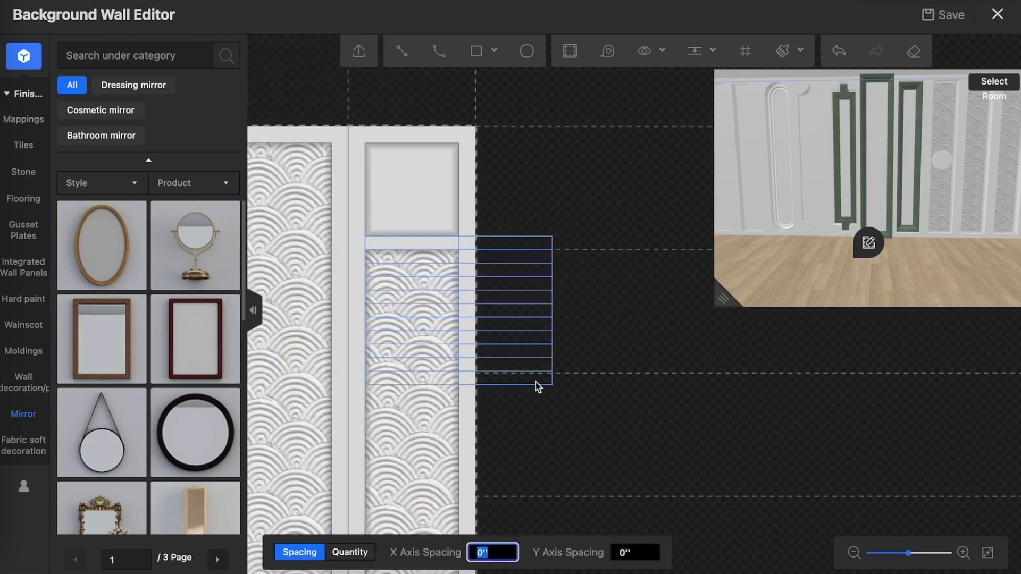
- Switch the strip's array to quantity mode, with 5 copies along the Y axis
click(350, 552)
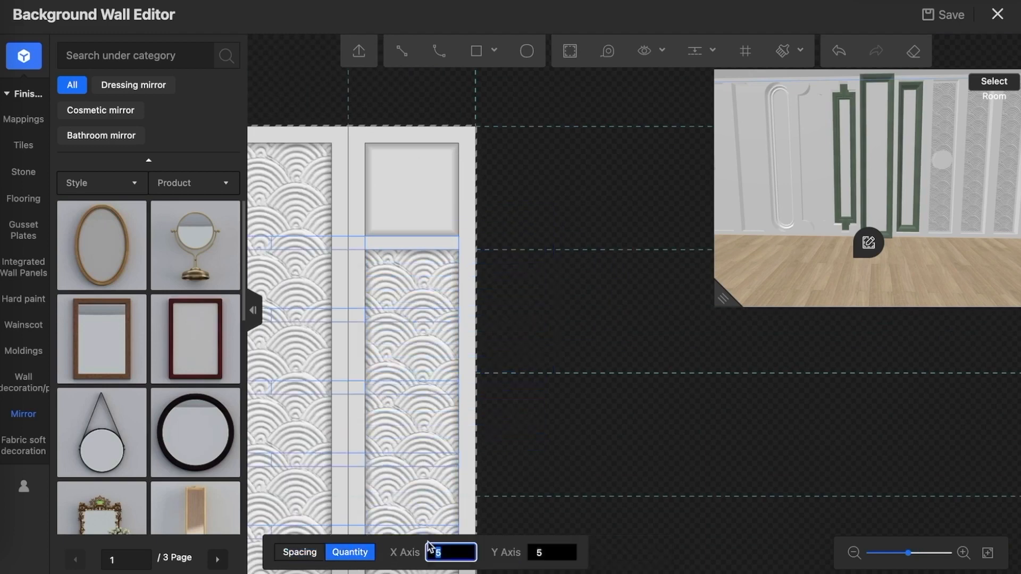
click(554, 556)
text(6)
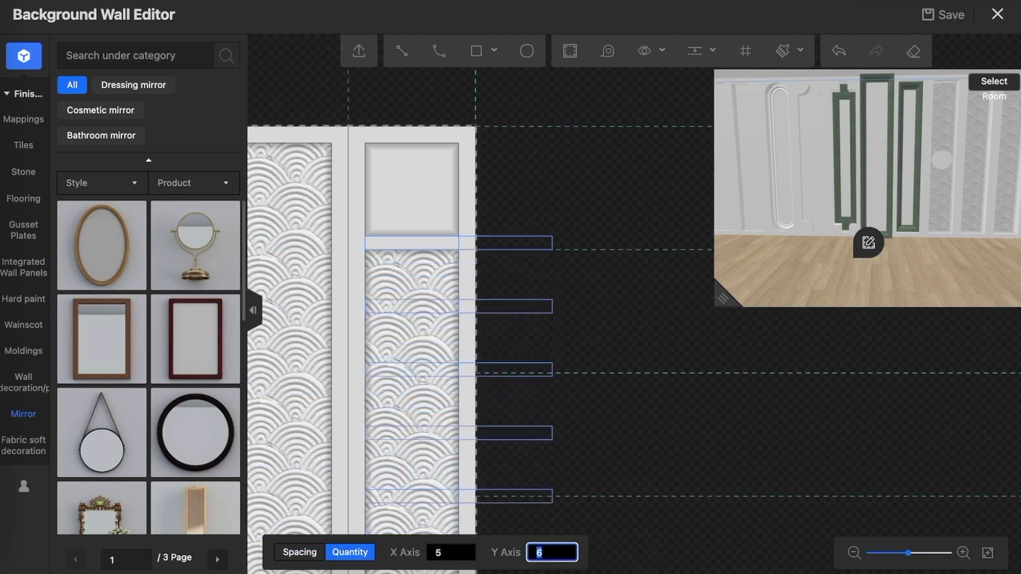
scroll(582, 361, down, 3)
scroll(588, 357, down, 2)
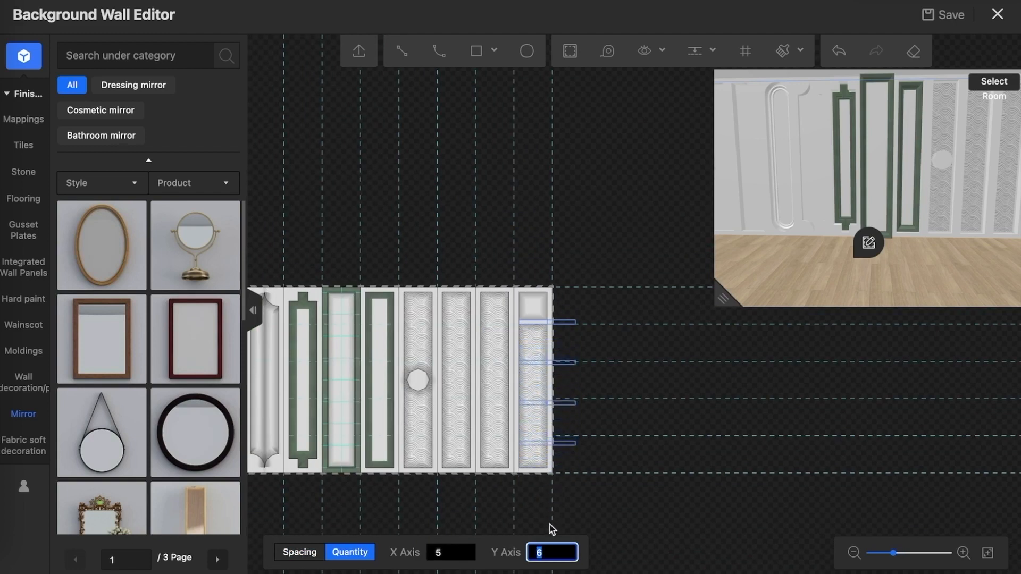
text(5)
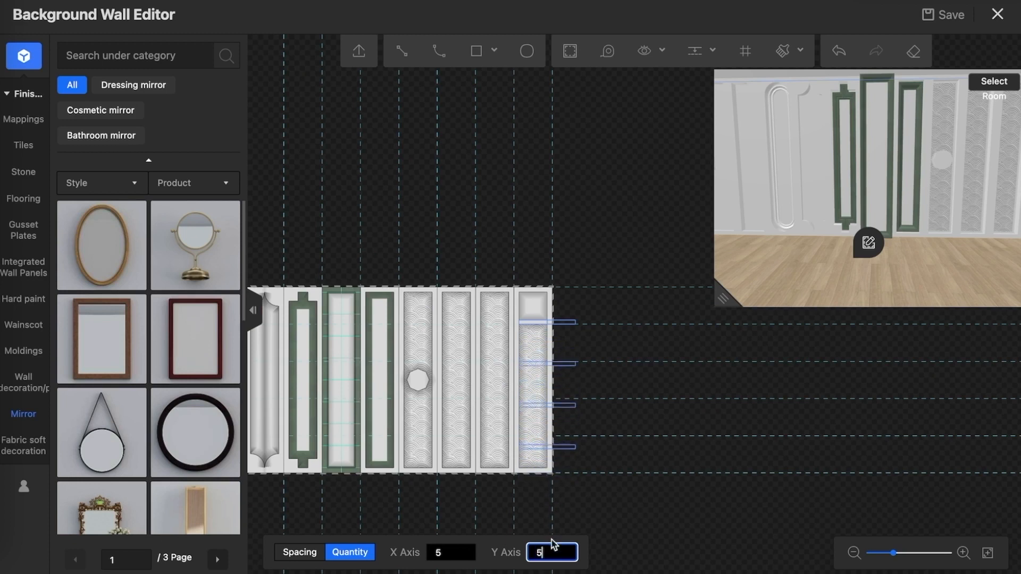
key(shift+Tab)
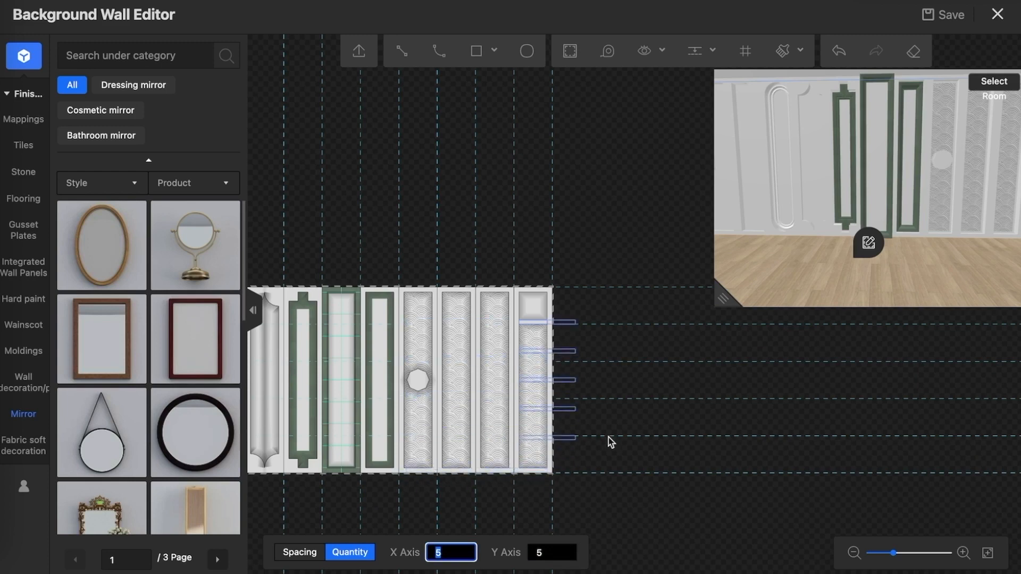
- Stretch the array across the wall to the first panel's base, set the X quantity to 12, and cancel the array
scroll(686, 439, down, 2)
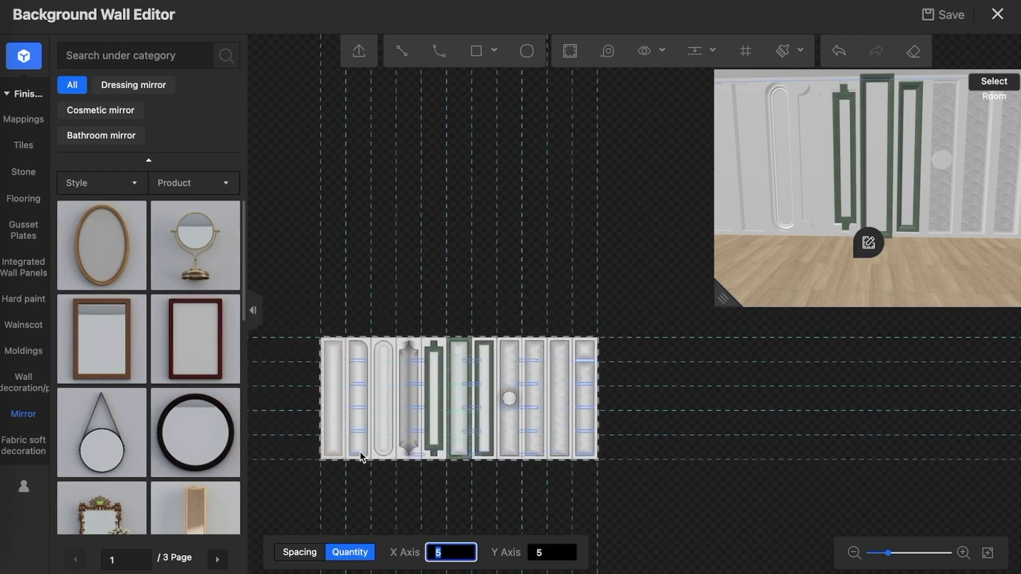
scroll(358, 454, down, 1)
scroll(355, 457, up, 4)
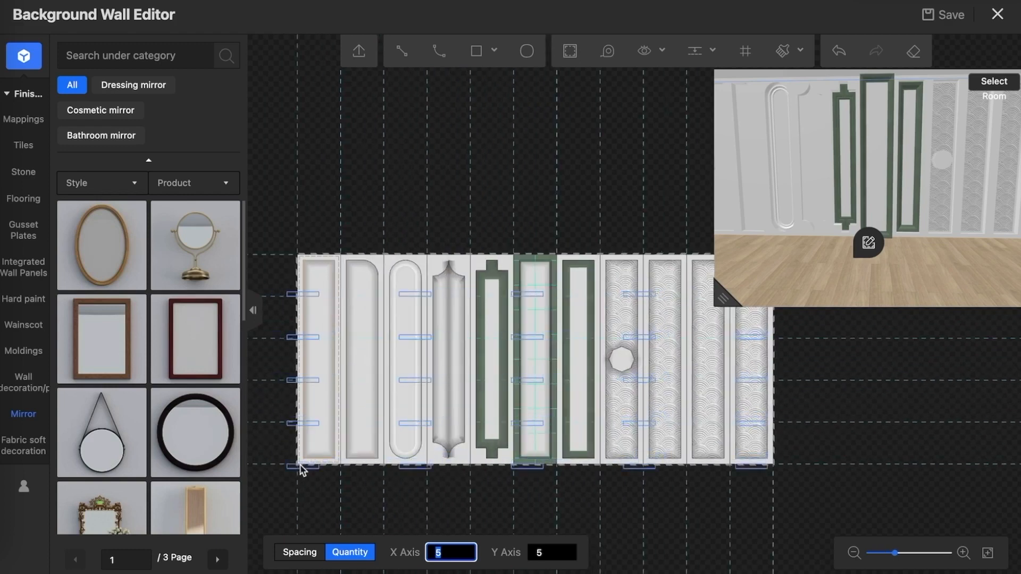
scroll(302, 469, down, 1)
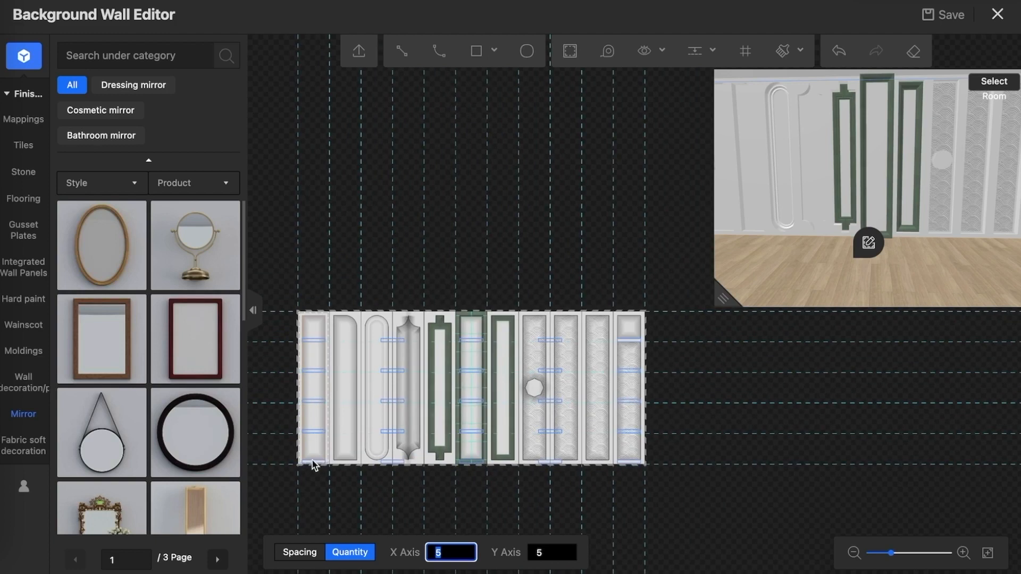
text(12)
key(Tab)
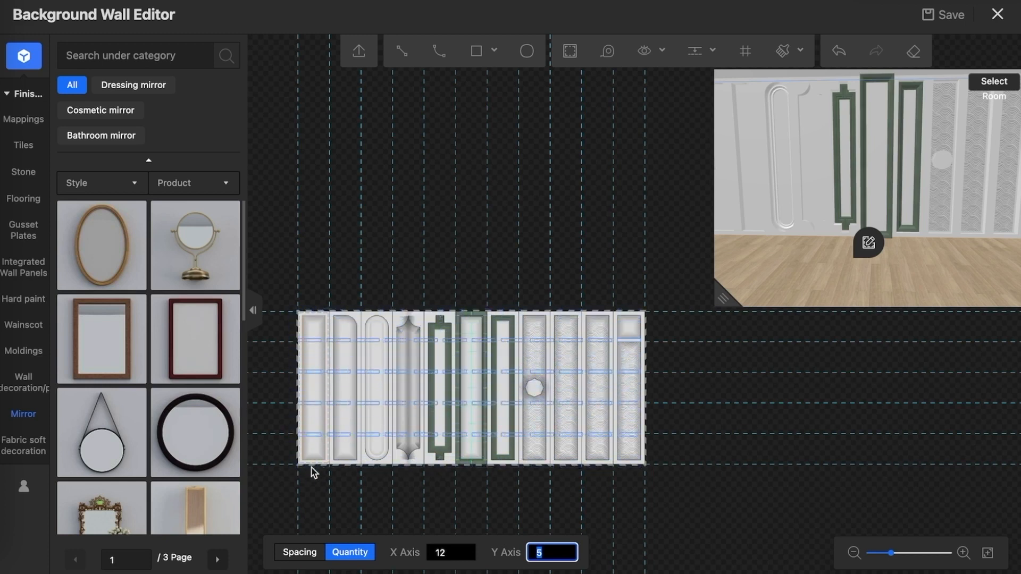
key(Escape)
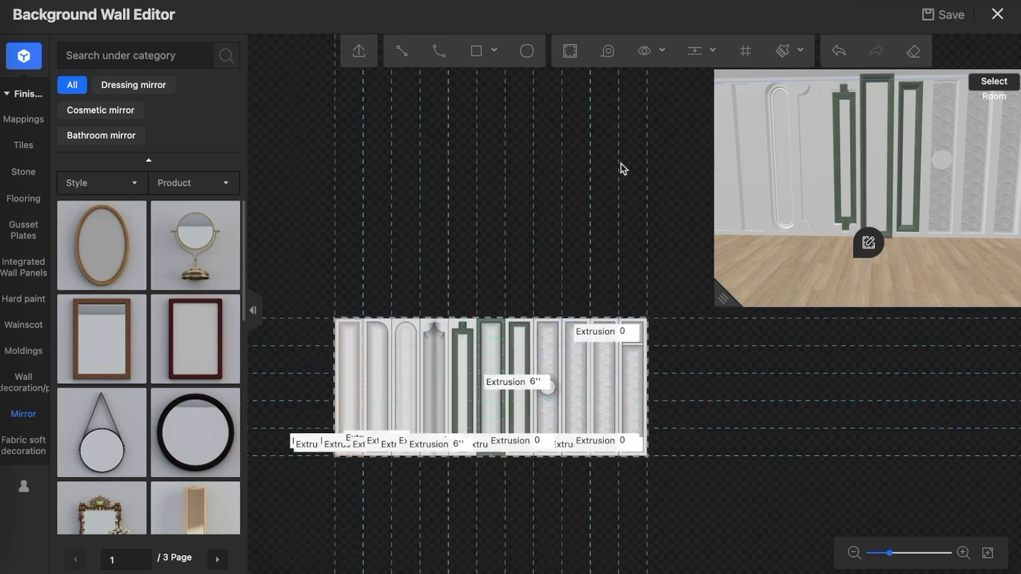
- Hide the Extrusion labels on the wall drawing
mouse_move(646, 51)
click(617, 164)
scroll(647, 330, up, 5)
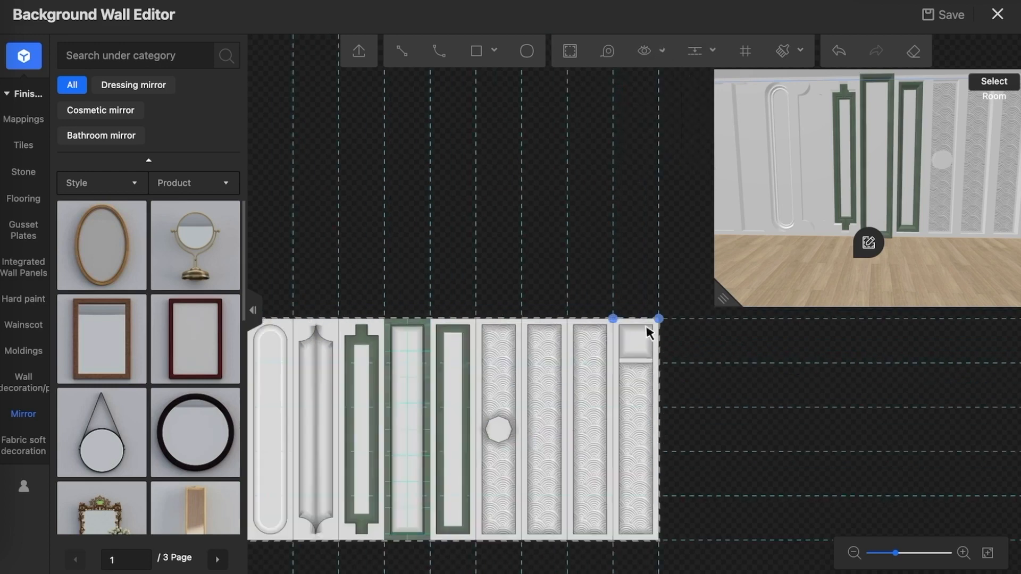
- Start an array of the thin strip by quantity, with 12 copies along the X axis and 12 along the Y axis
scroll(609, 384, up, 5)
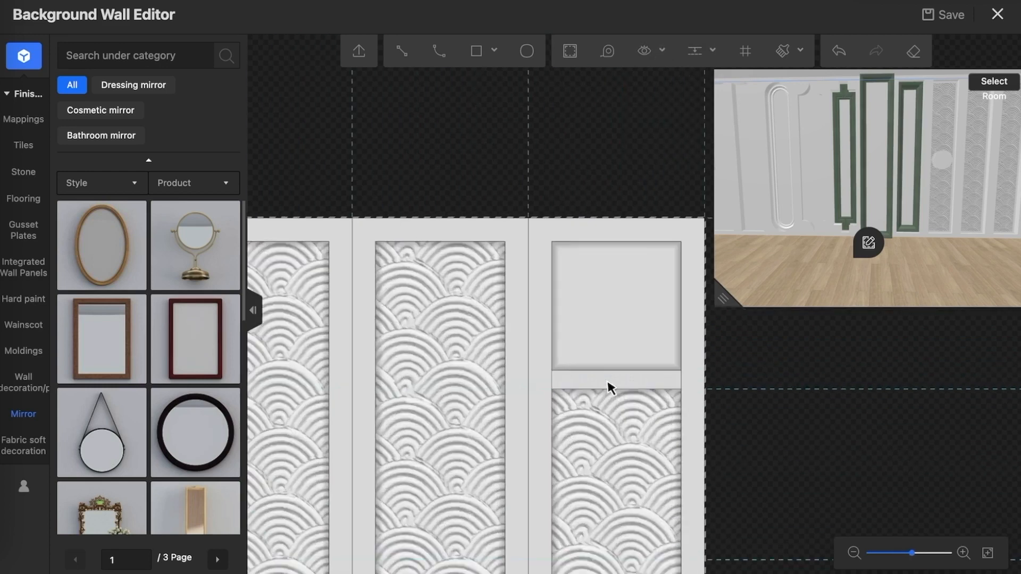
scroll(578, 199, up, 3)
scroll(577, 236, down, 7)
scroll(578, 246, down, 2)
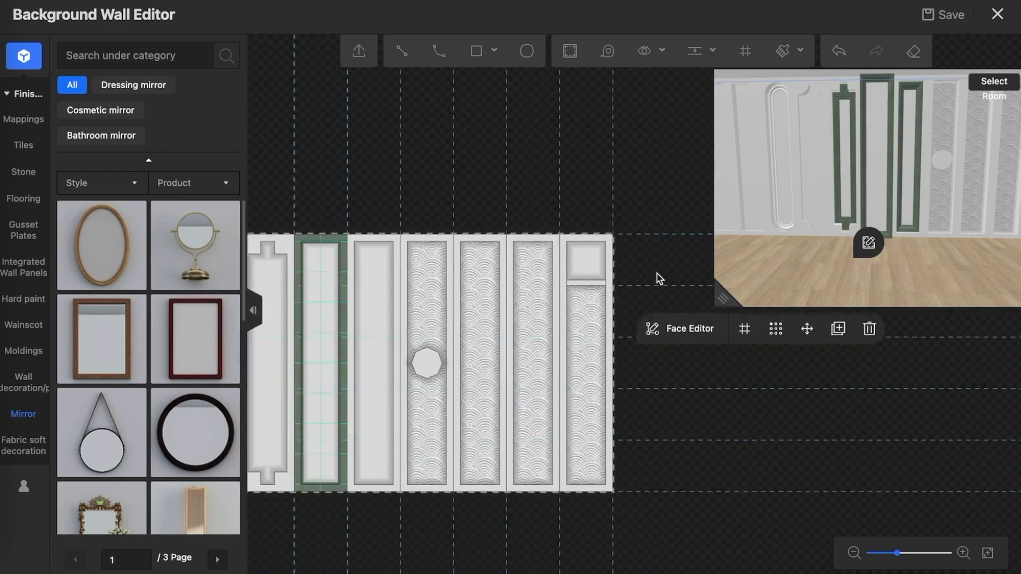
click(761, 330)
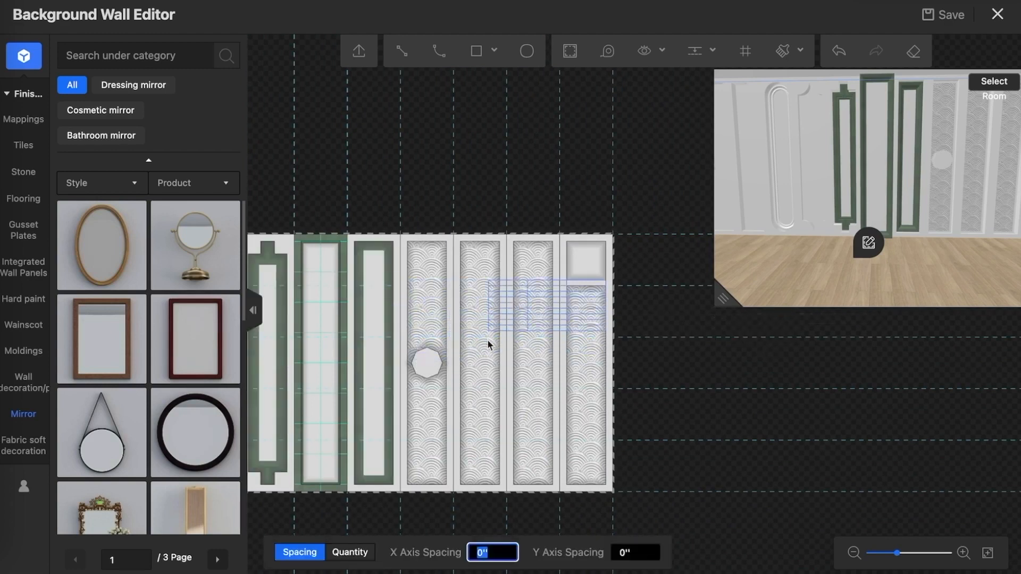
drag(488, 344, 375, 534)
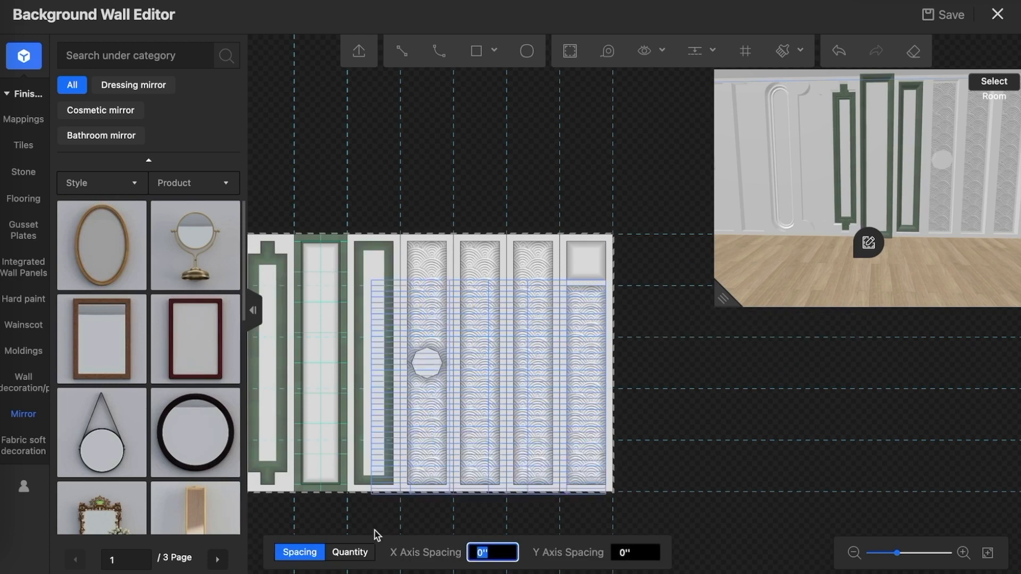
click(361, 553)
click(558, 557)
text(12)
click(460, 551)
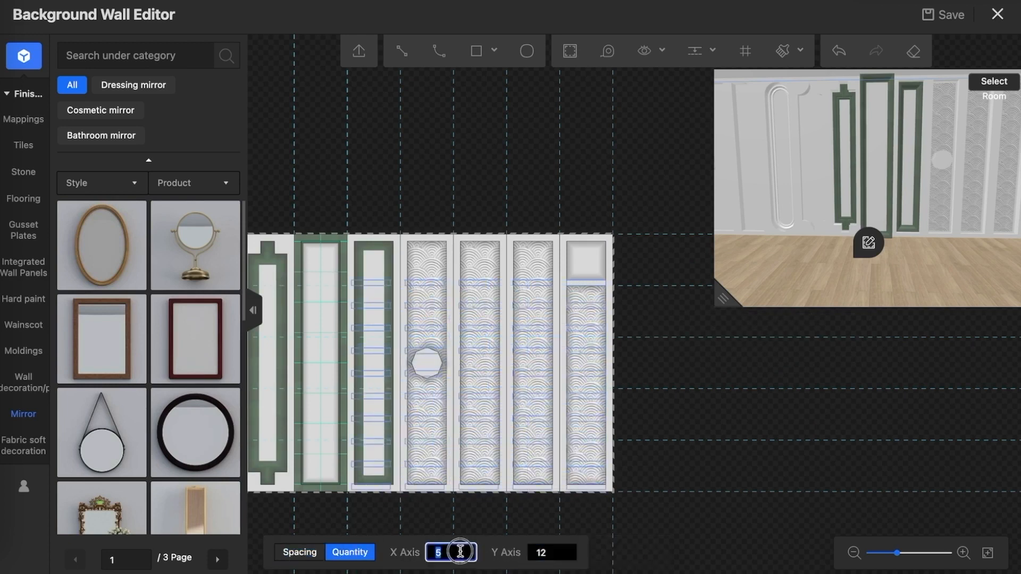
key(BackSpace)
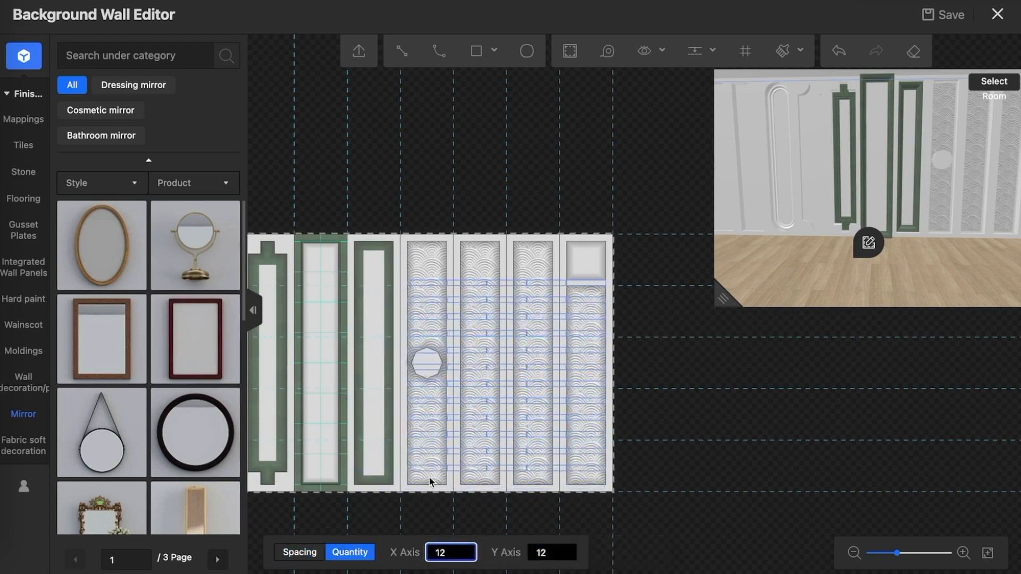
- Set the strip's array to 11 copies along the X axis and 5 along the Y axis, ending at the first panel's base
click(548, 553)
scroll(595, 498, up, 5)
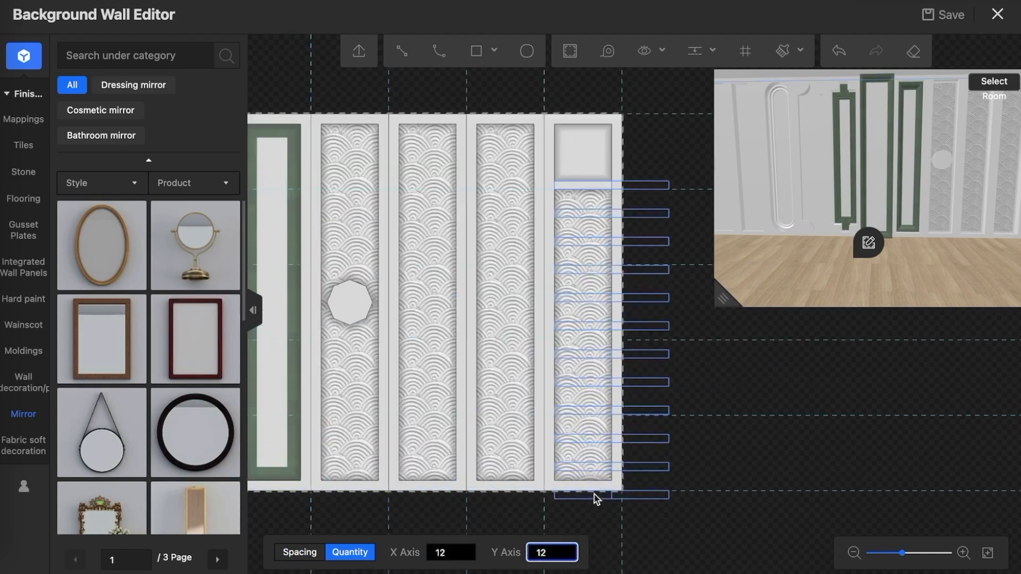
scroll(611, 476, down, 6)
scroll(661, 462, down, 4)
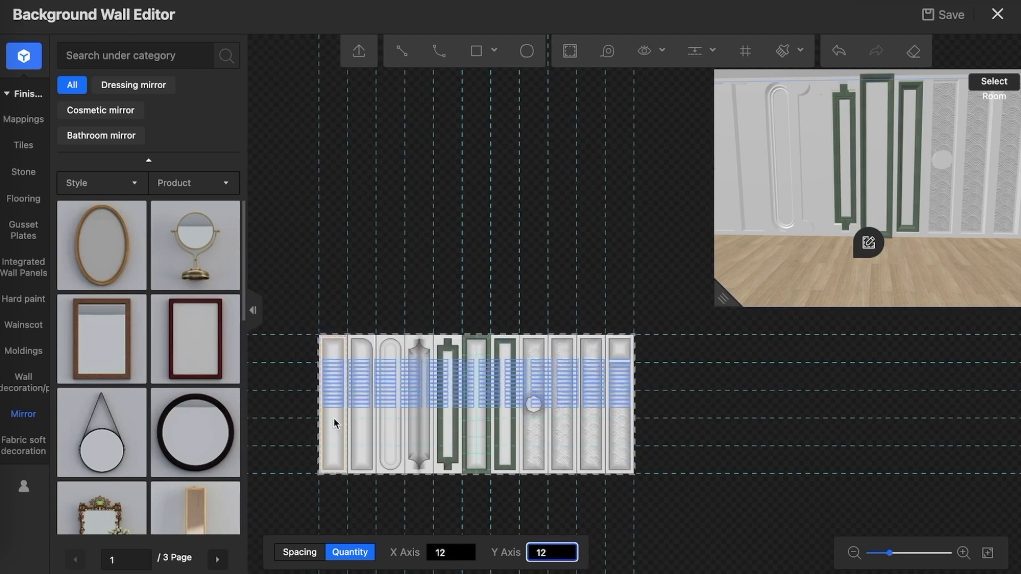
scroll(333, 430, up, 5)
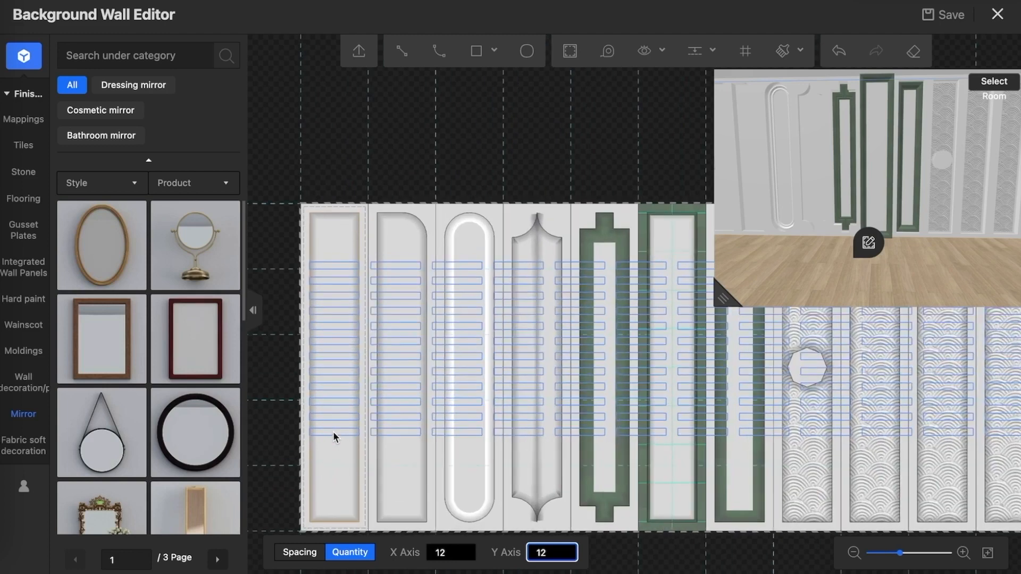
scroll(334, 418, down, 3)
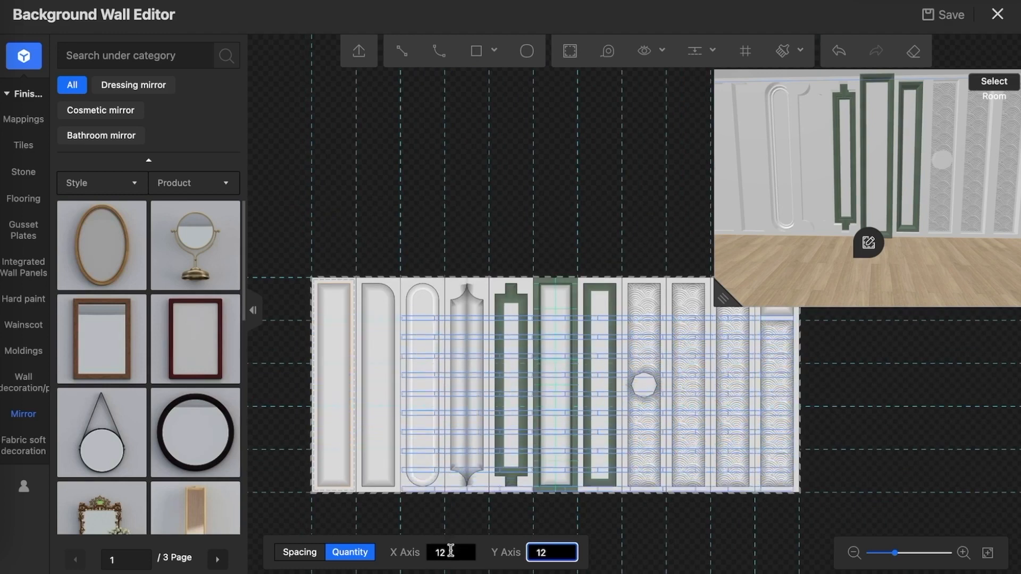
click(429, 553)
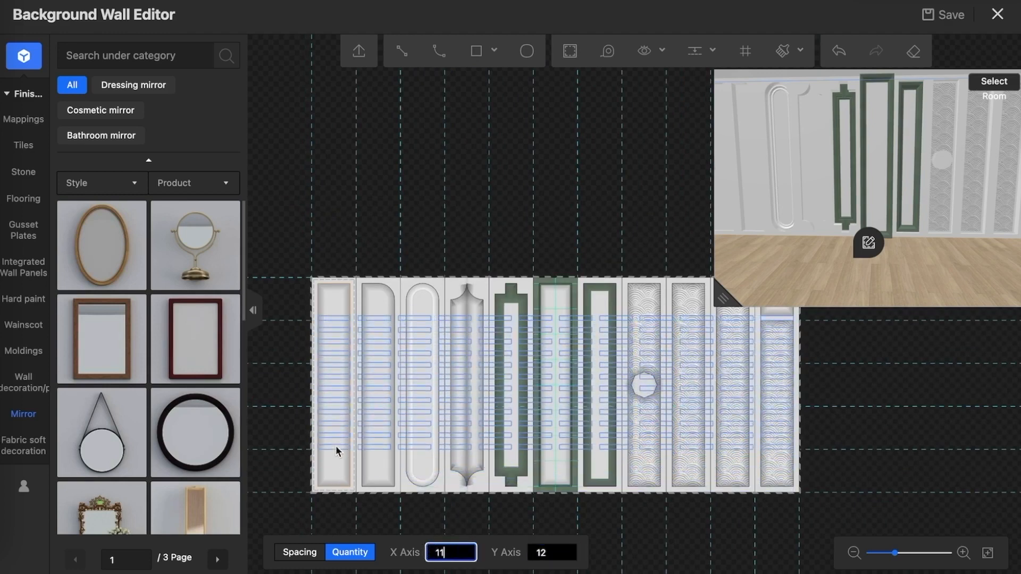
key(Tab)
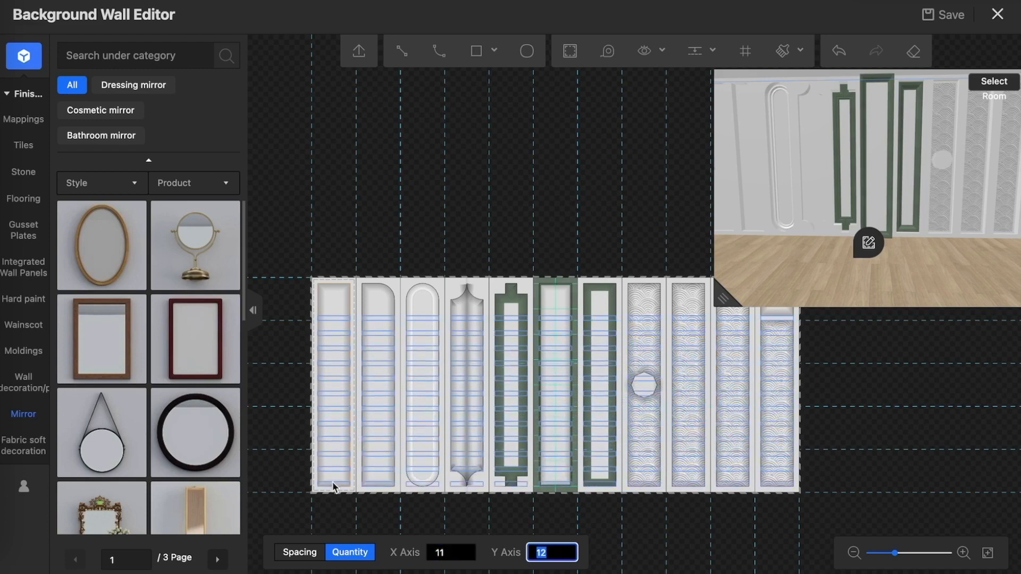
text(5)
key(Tab)
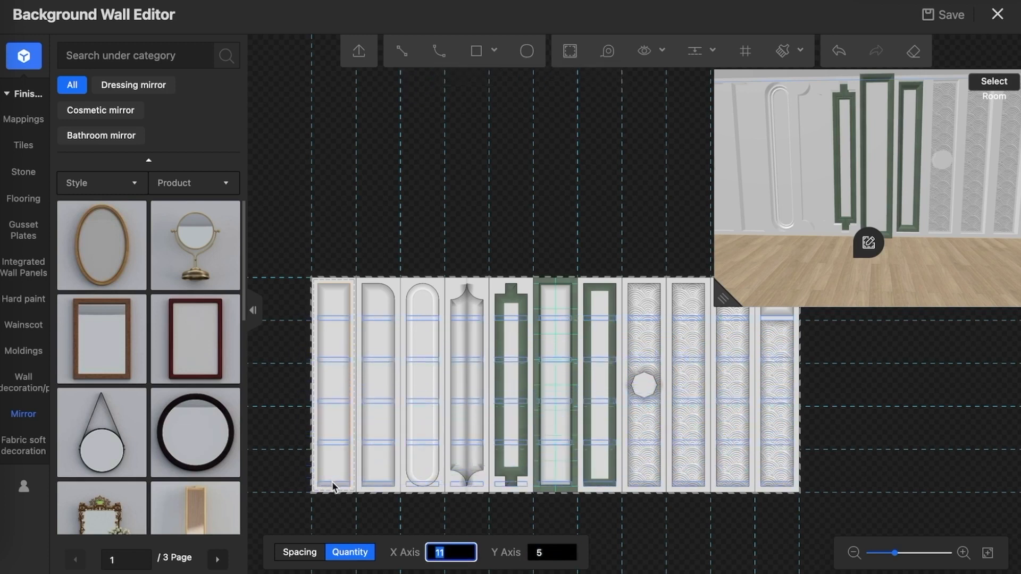
click(332, 483)
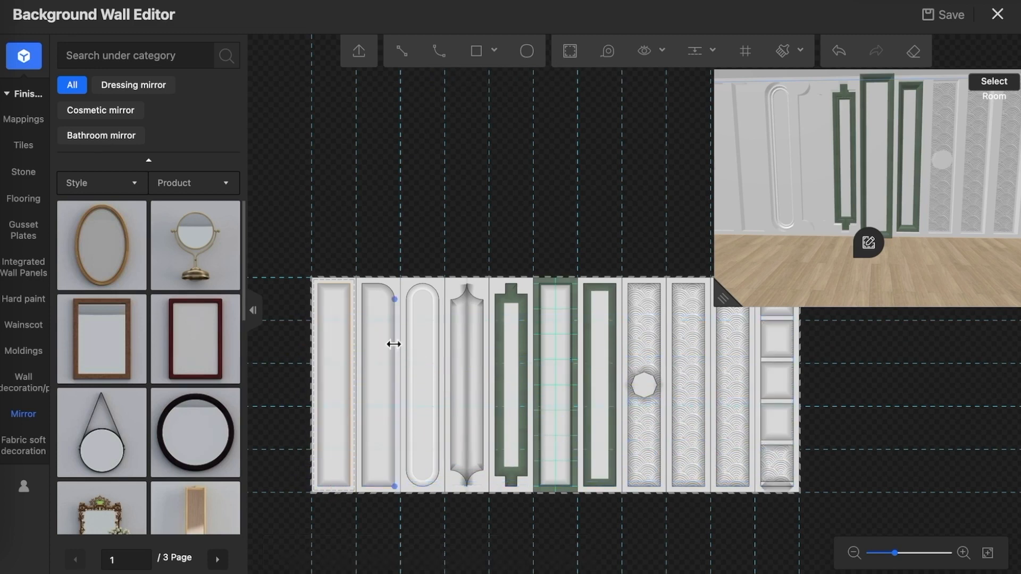
- Examine the arrayed strips in the last panel, including the bottom strip at its base
scroll(404, 354, up, 2)
scroll(411, 358, down, 5)
scroll(627, 358, up, 3)
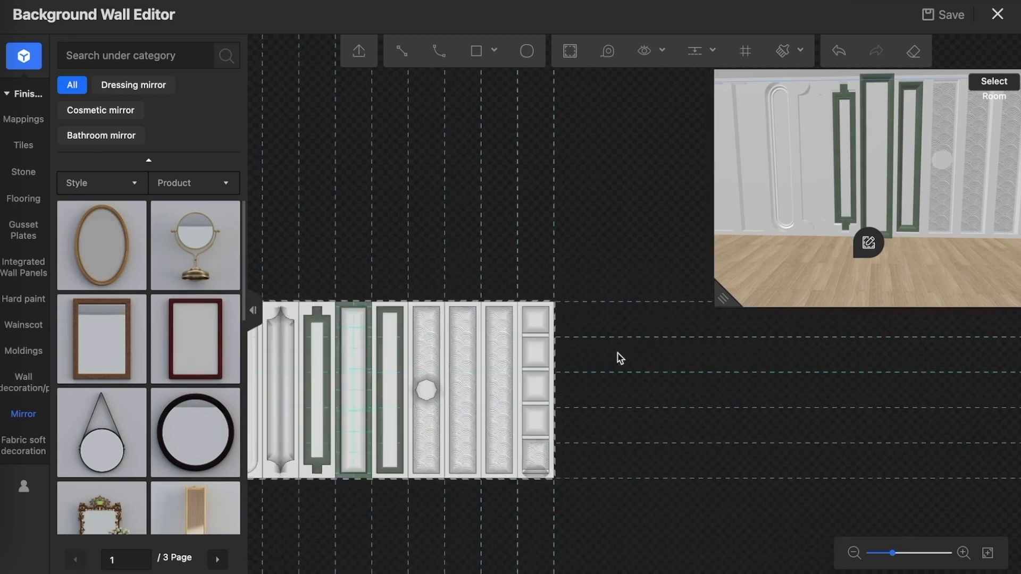
drag(562, 363, 626, 355)
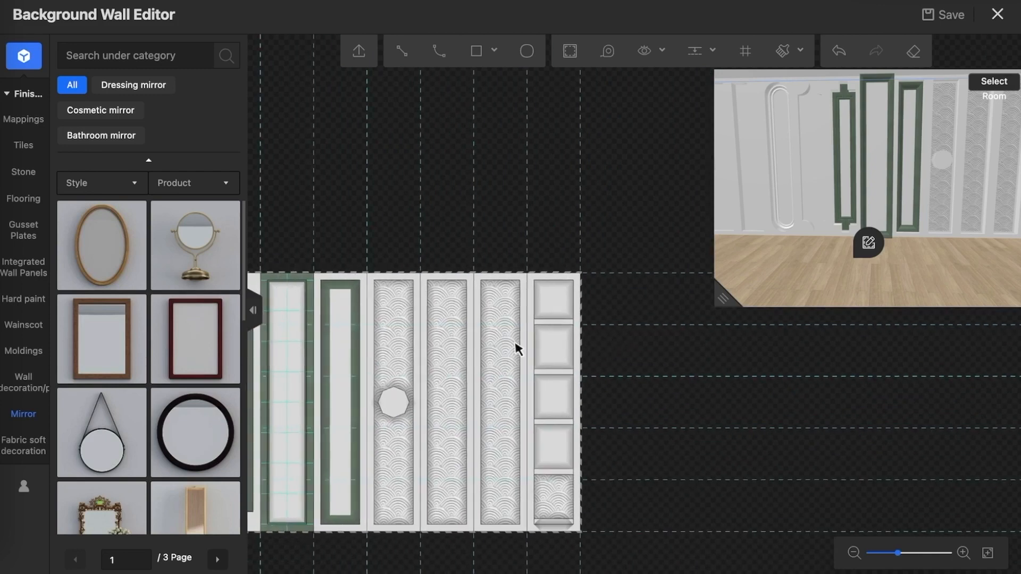
click(503, 329)
click(528, 341)
click(618, 354)
scroll(585, 404, down, 5)
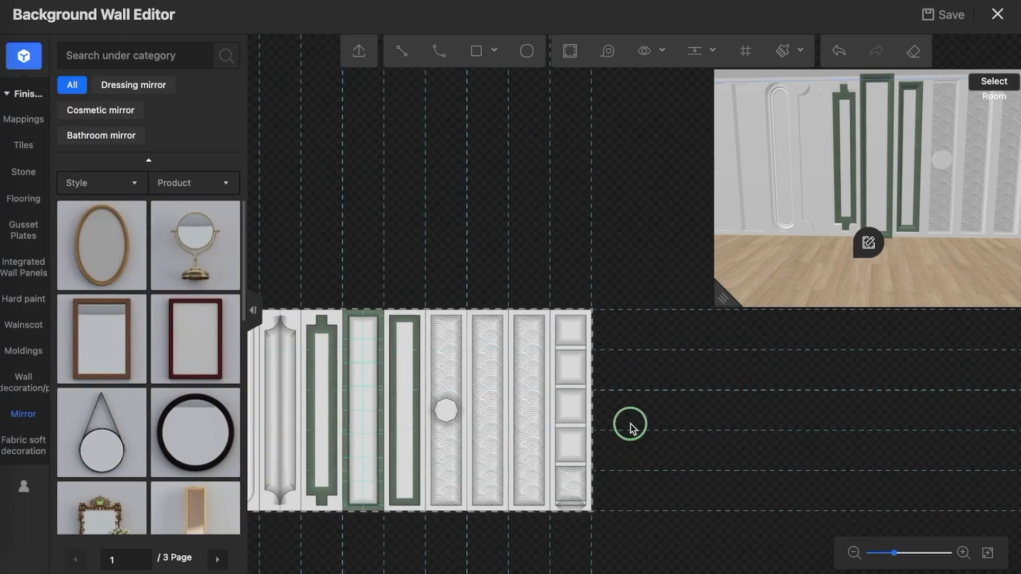
scroll(596, 430, up, 8)
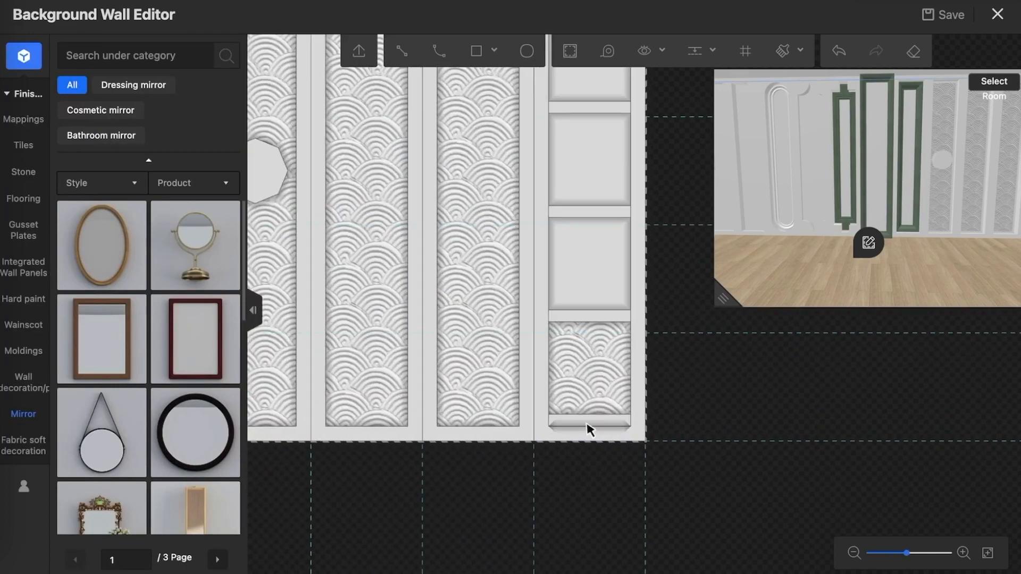
click(589, 423)
scroll(693, 423, down, 5)
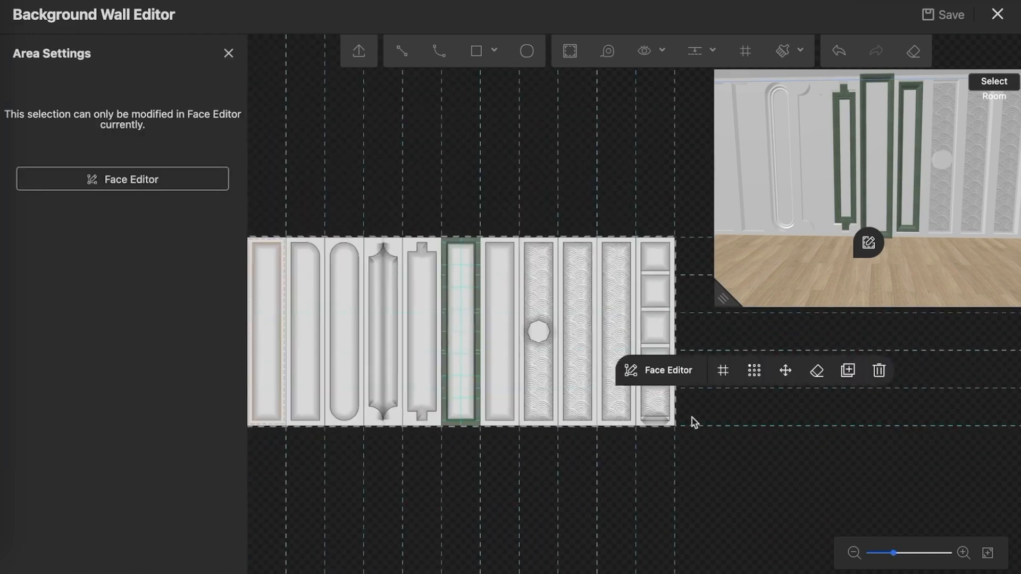
click(691, 423)
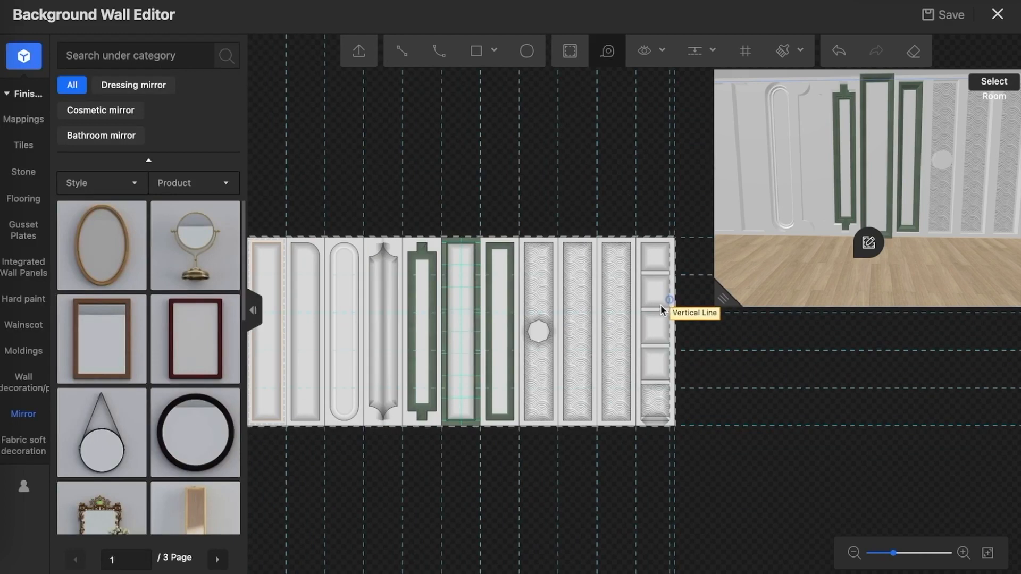
- Undo the strip array on the last panel
key(ctrl+z)
scroll(655, 279, down, 3)
scroll(654, 278, up, 8)
scroll(655, 280, up, 5)
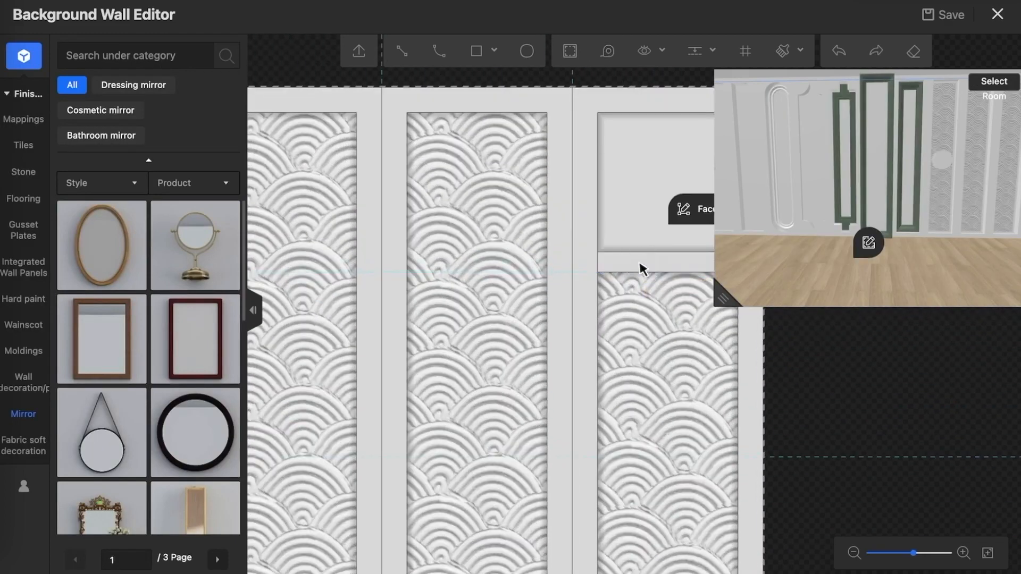
scroll(642, 268, down, 8)
scroll(646, 266, down, 1)
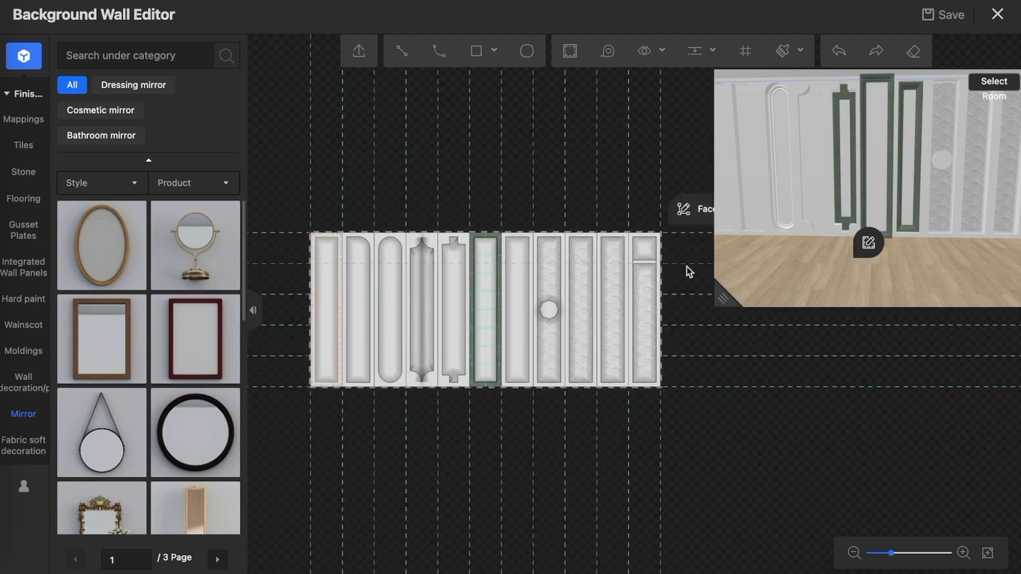
- Shrink the room preview to clear the view of the last panel
drag(690, 272, 645, 300)
click(720, 298)
scroll(599, 287, up, 5)
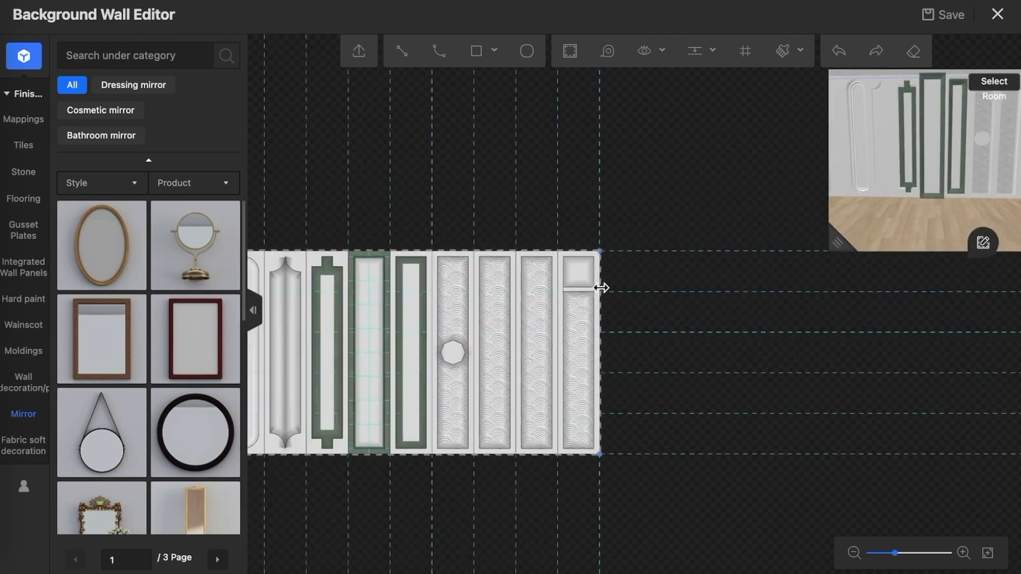
- Array the last panel's thin strip by quantity, 11 along X and 5 along Y, stretched to the first panel's base
click(565, 296)
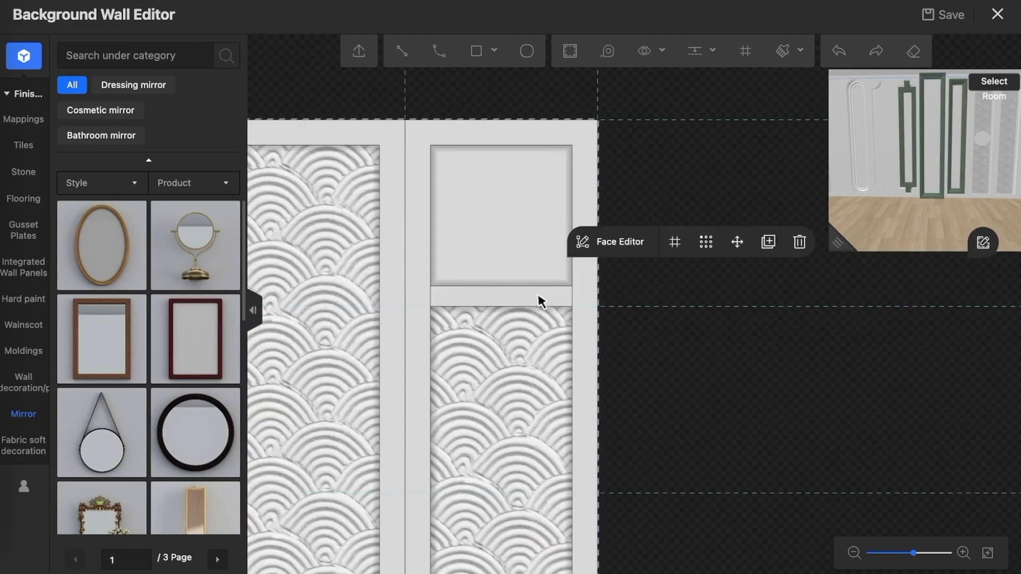
click(707, 243)
scroll(712, 246, down, 1)
scroll(712, 246, down, 3)
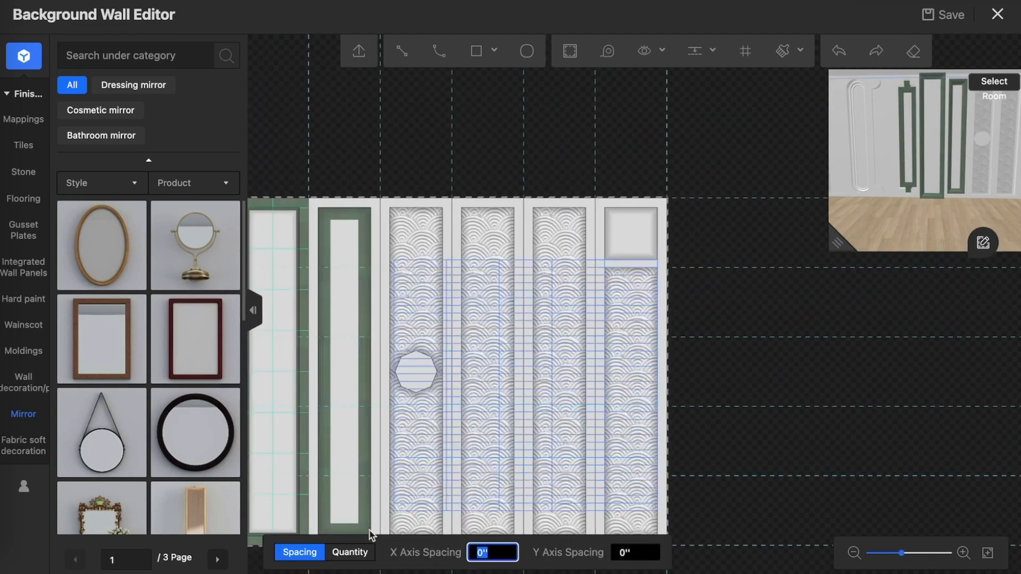
click(350, 552)
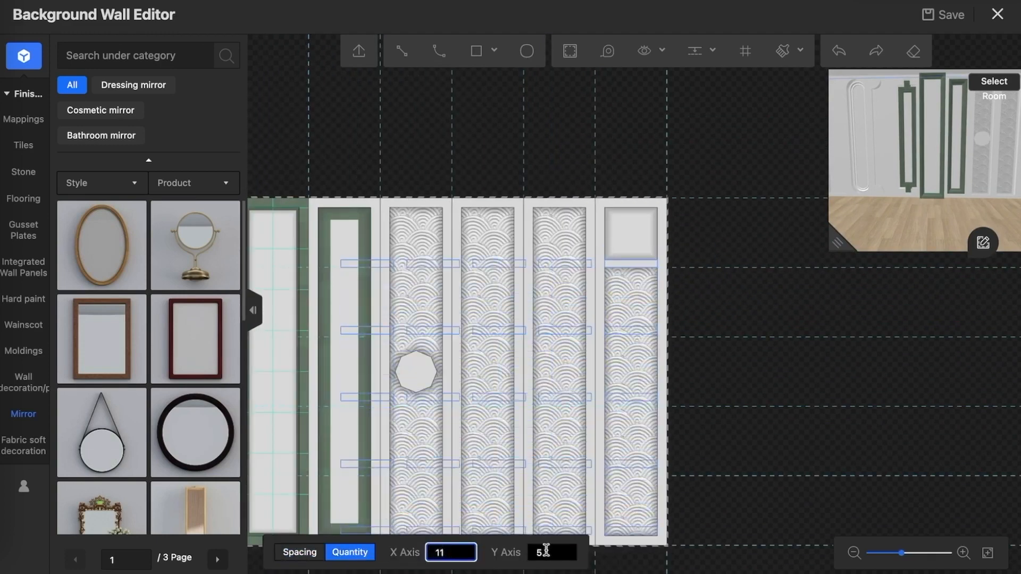
text(11)
key(Return)
key(Tab)
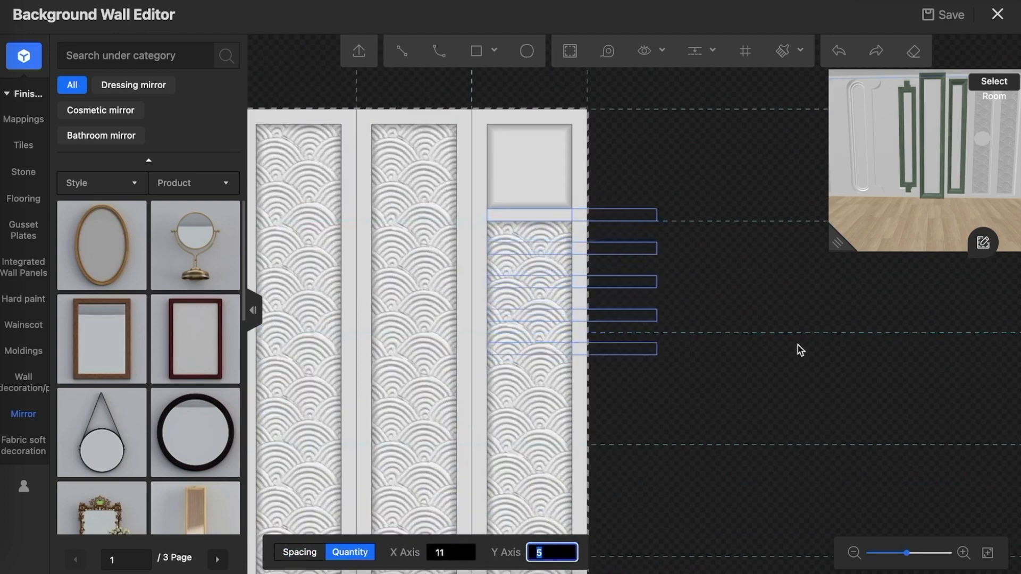
scroll(798, 363, down, 3)
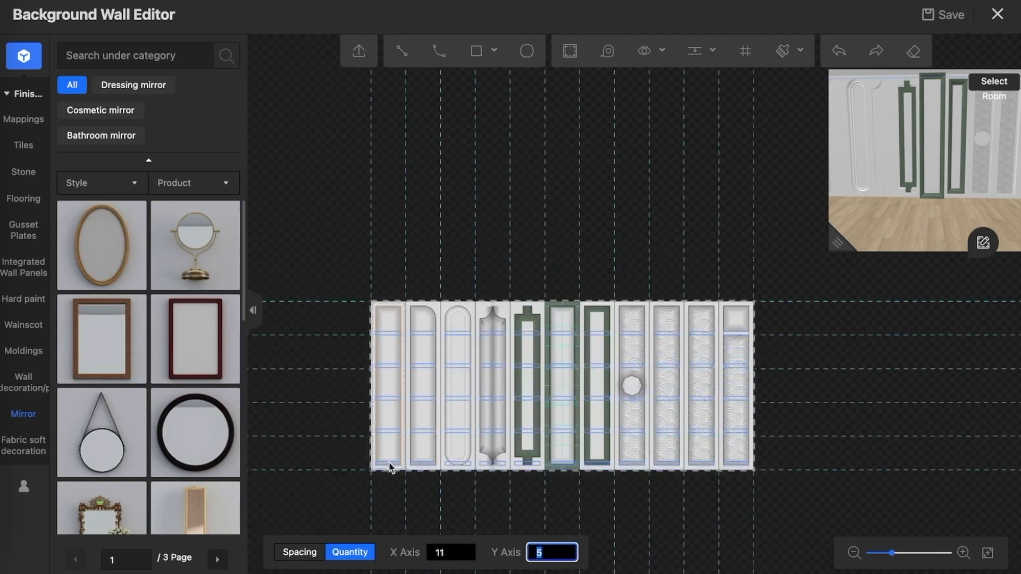
click(389, 466)
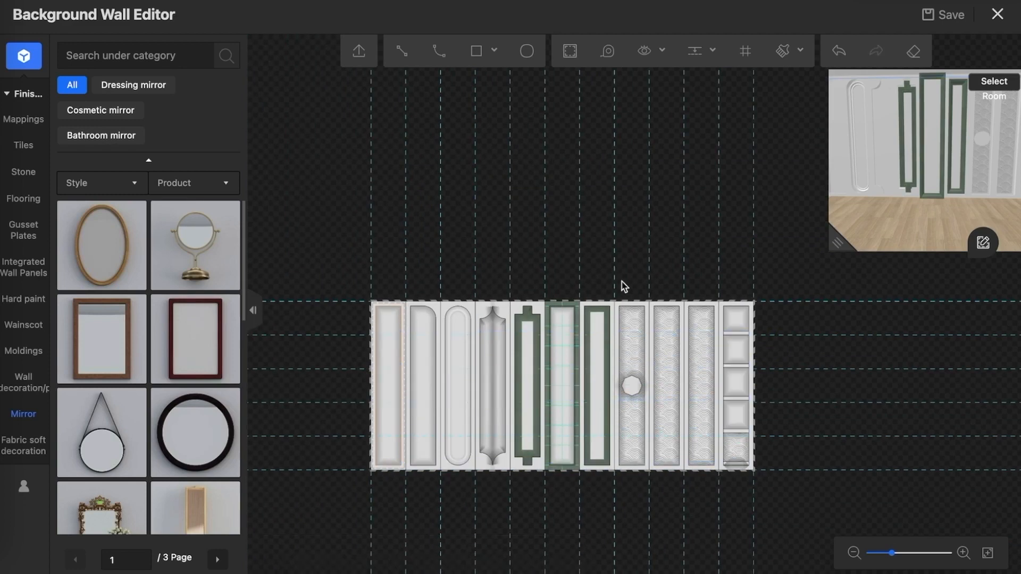
- Examine how the arrayed strips divide the last panel into square fields down to the patterned bottom section
scroll(760, 318, up, 5)
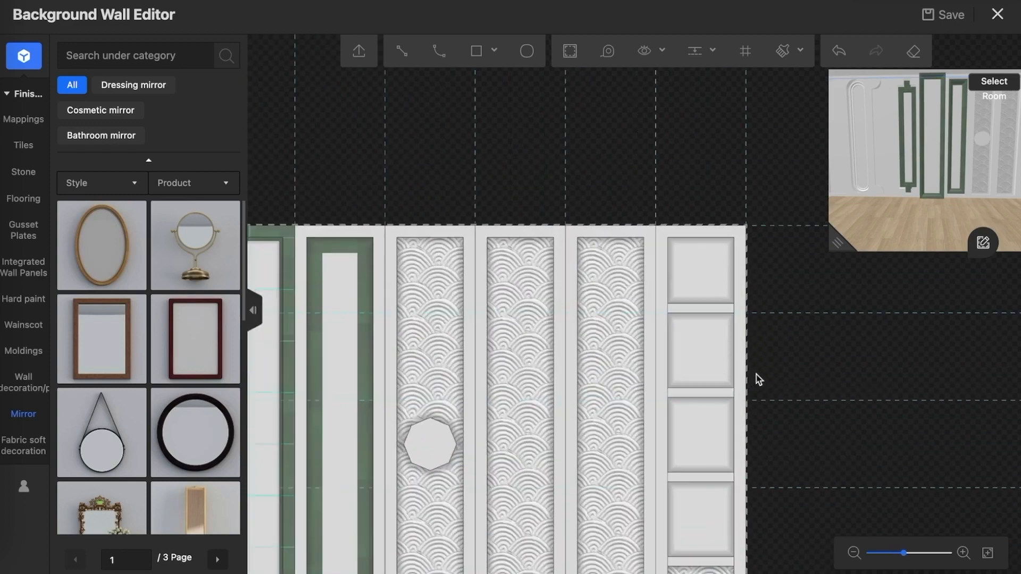
click(638, 215)
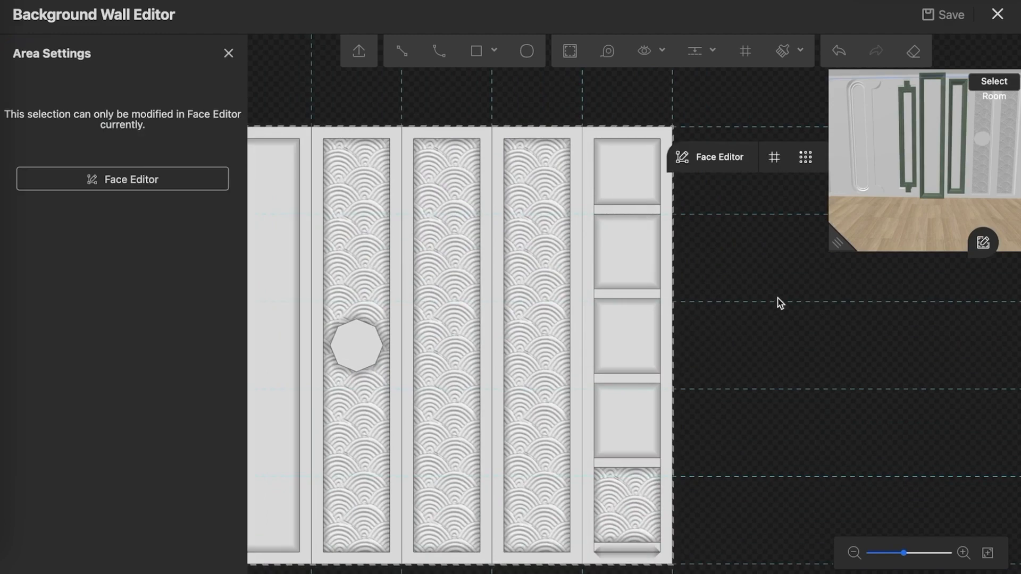
click(775, 255)
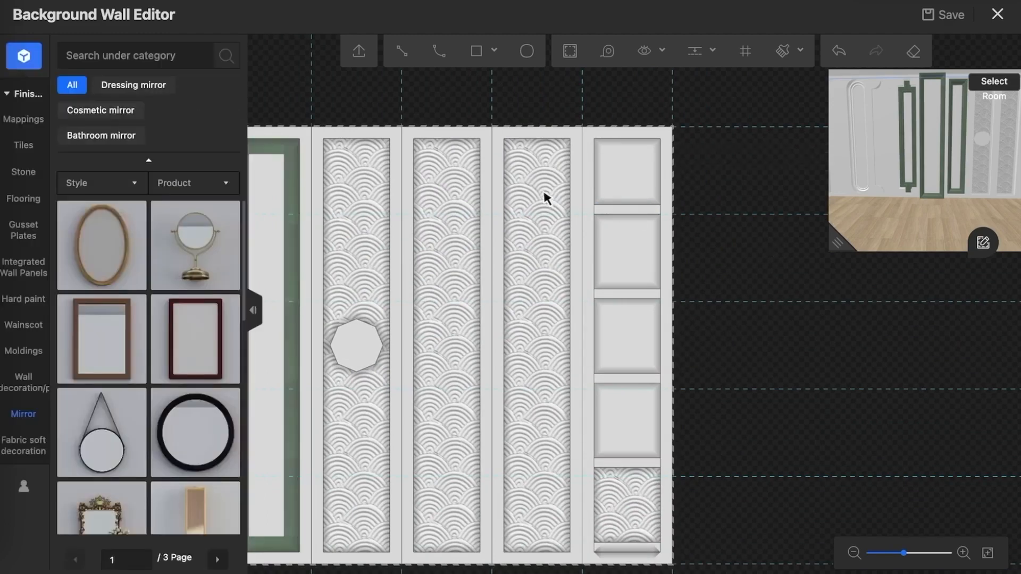
scroll(616, 200, up, 1)
scroll(630, 206, down, 2)
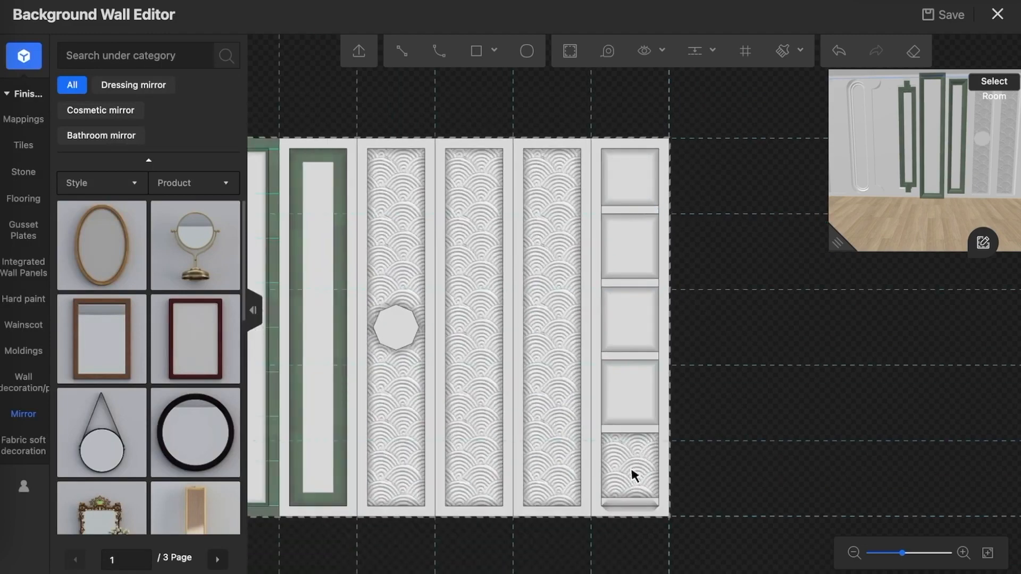
scroll(632, 457, up, 1)
scroll(633, 449, up, 2)
scroll(627, 347, down, 3)
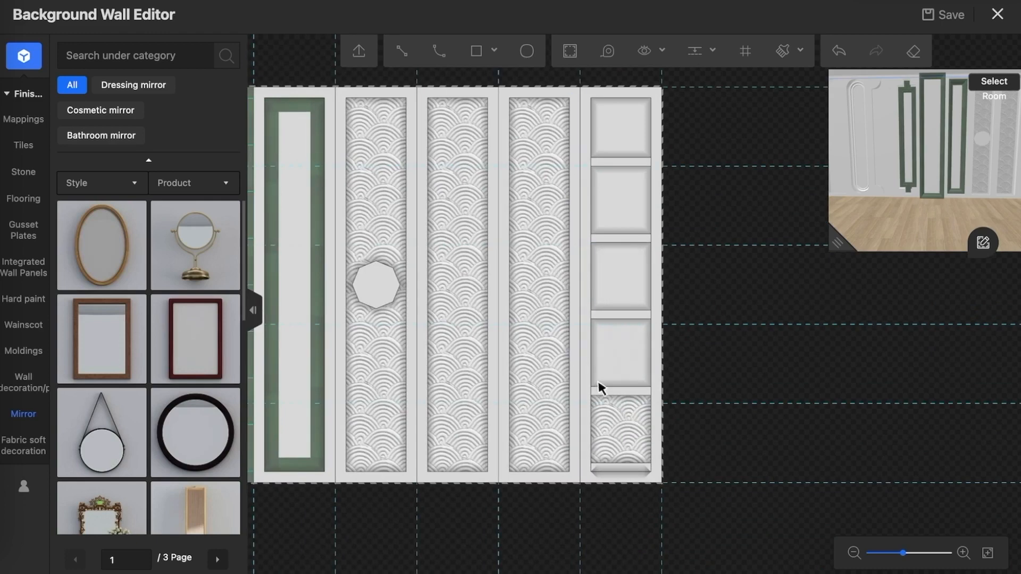
scroll(725, 352, up, 1)
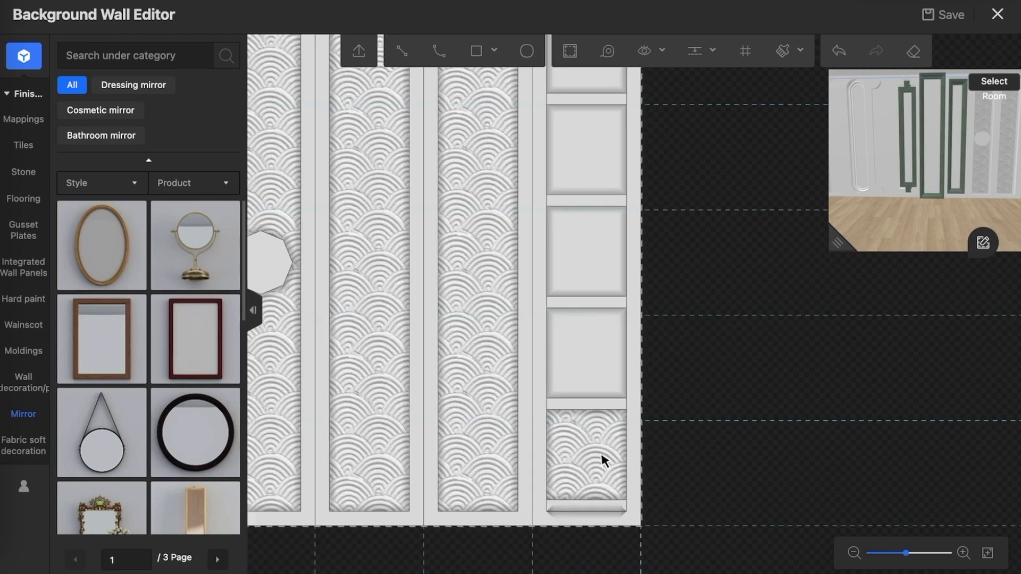
- Browse the Integrated Wall Panels and Fabric soft decoration categories of the finishes library
click(39, 271)
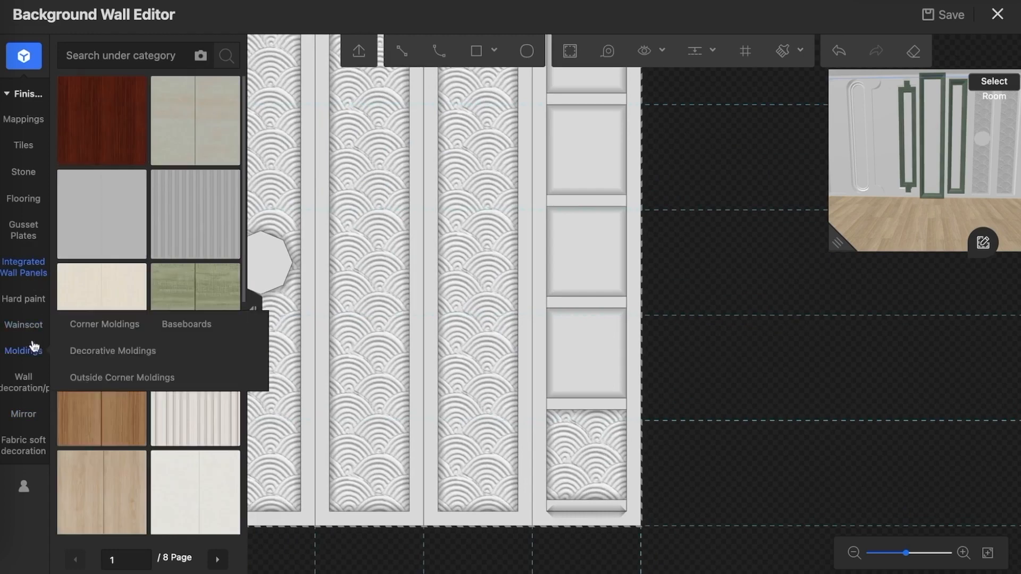
click(31, 437)
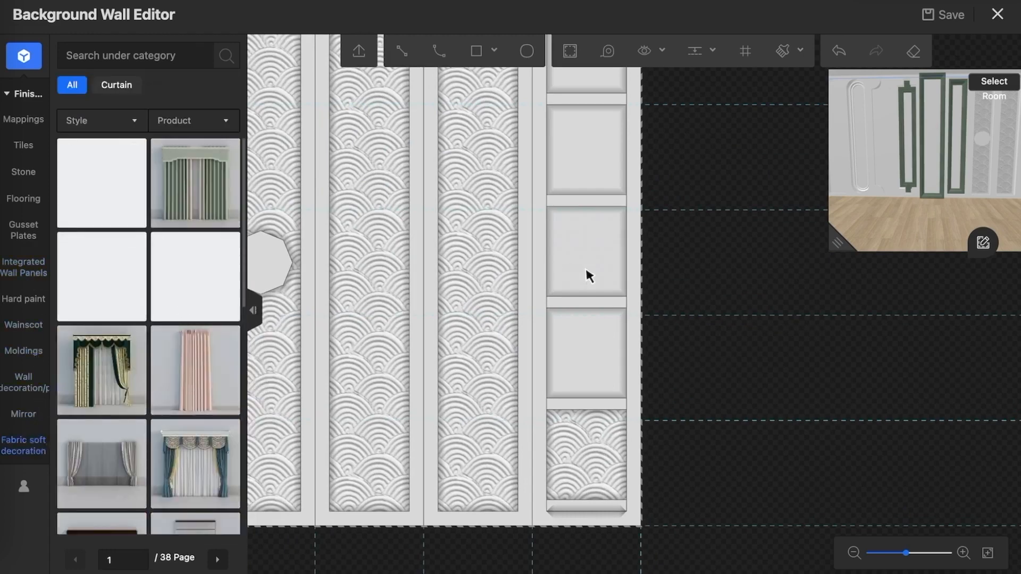
scroll(612, 282, down, 2)
scroll(629, 291, down, 2)
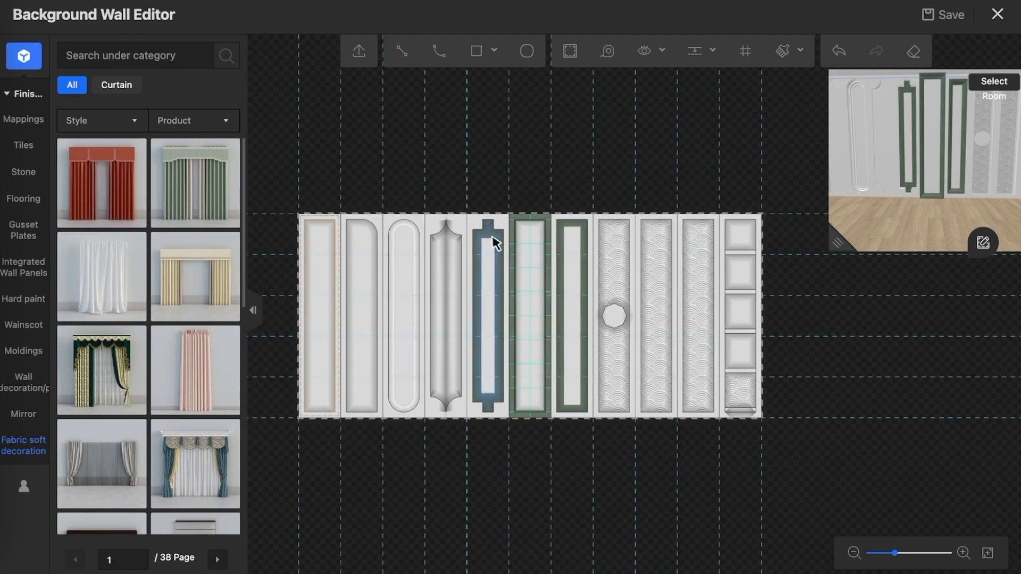
- Open the fourth panel, with the pointed curved outline, in the Face Editor and select the face around that outline
scroll(461, 230, up, 3)
click(461, 230)
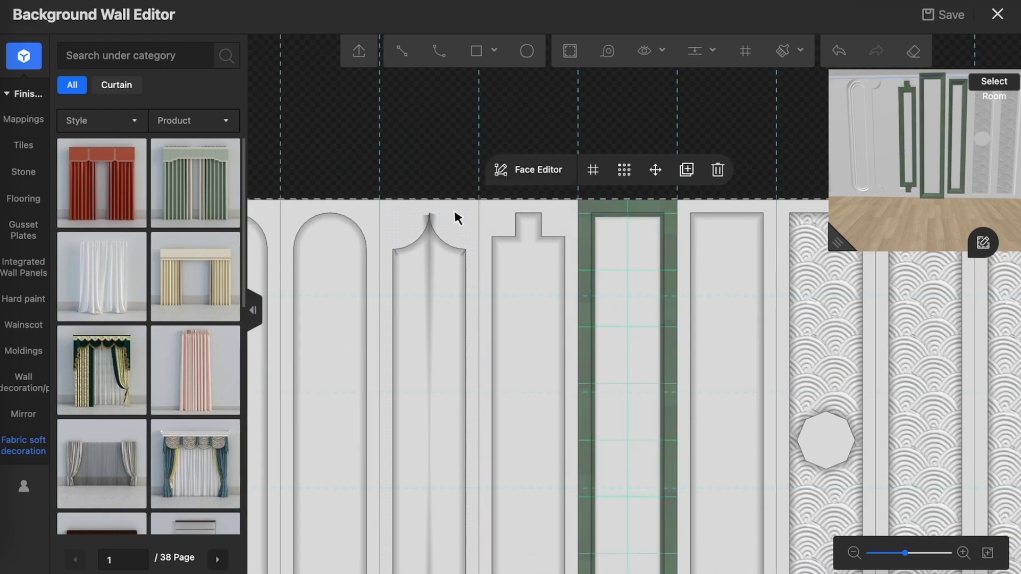
click(529, 170)
scroll(512, 255, up, 3)
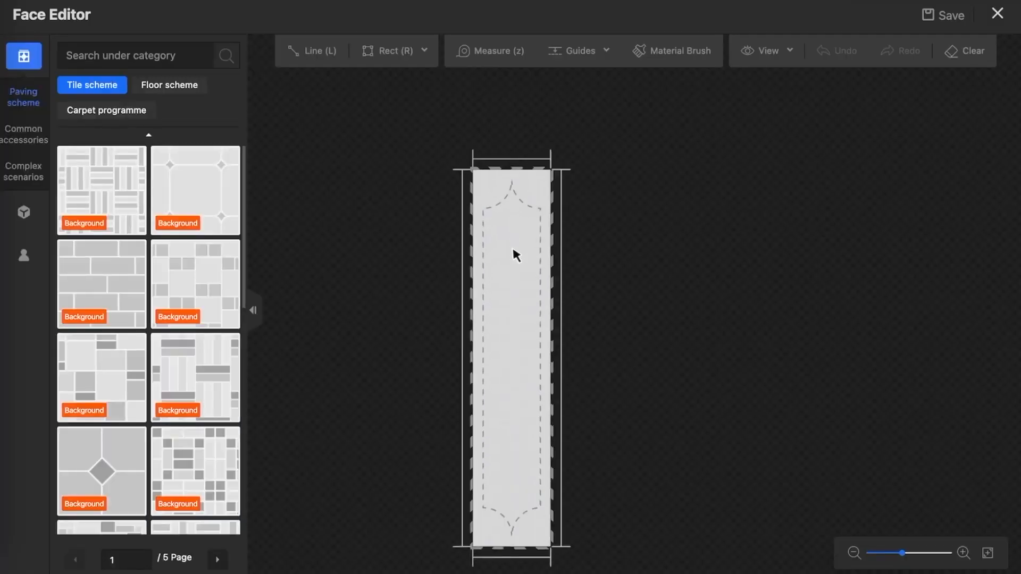
click(542, 187)
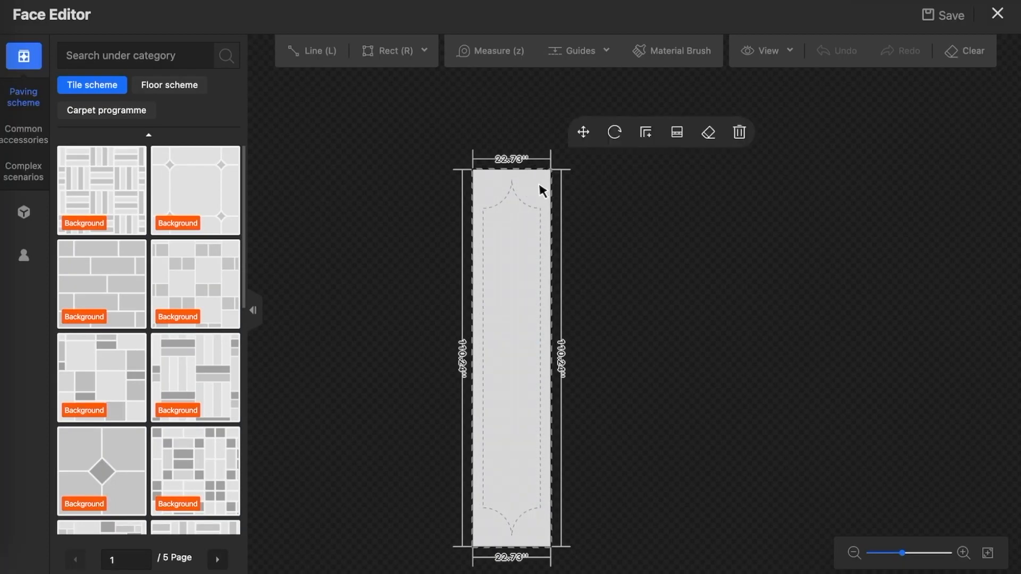
- Add an inward border tile around the fourth panel's face and delete it again
click(644, 136)
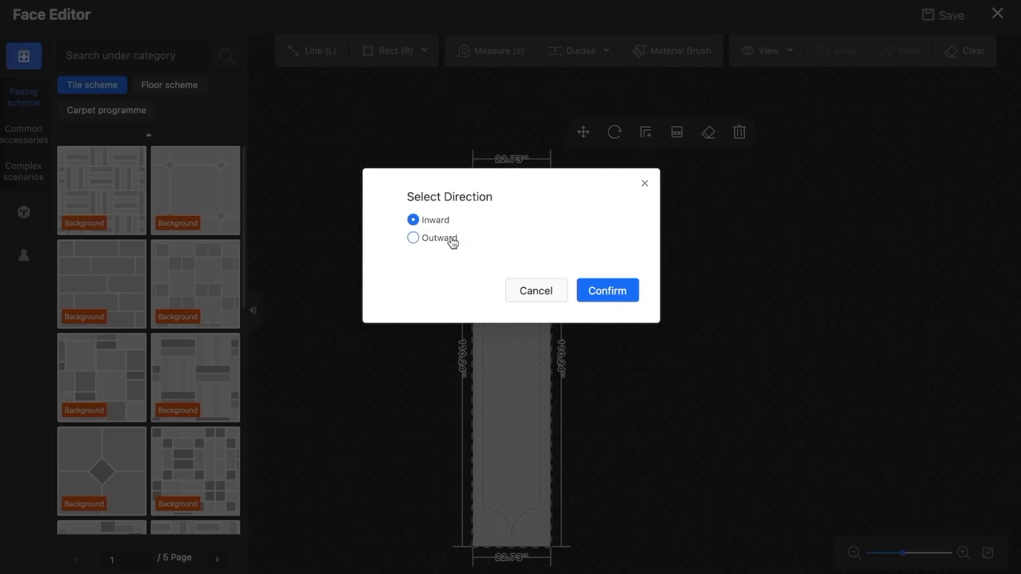
click(601, 291)
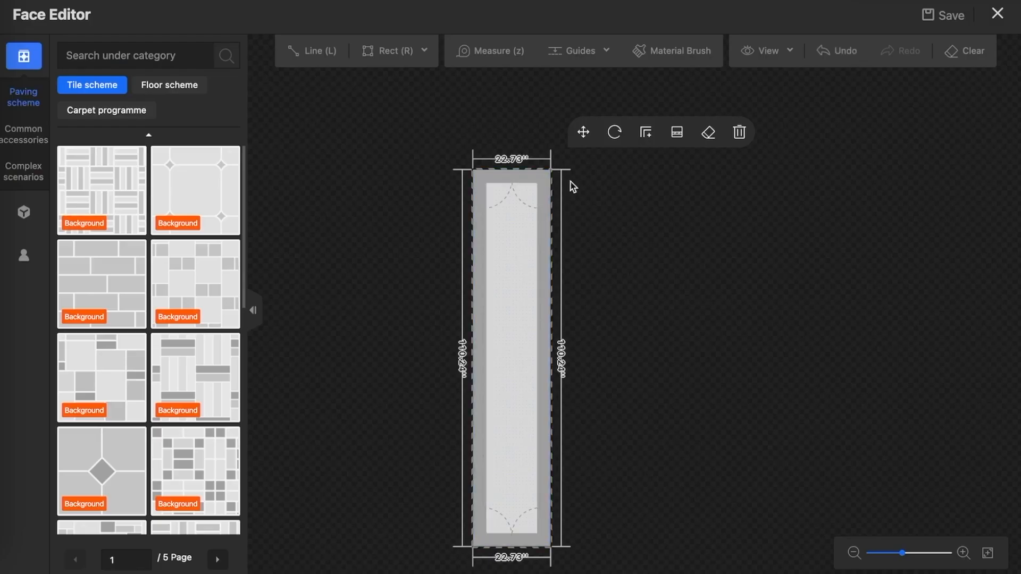
scroll(540, 209, up, 3)
click(540, 209)
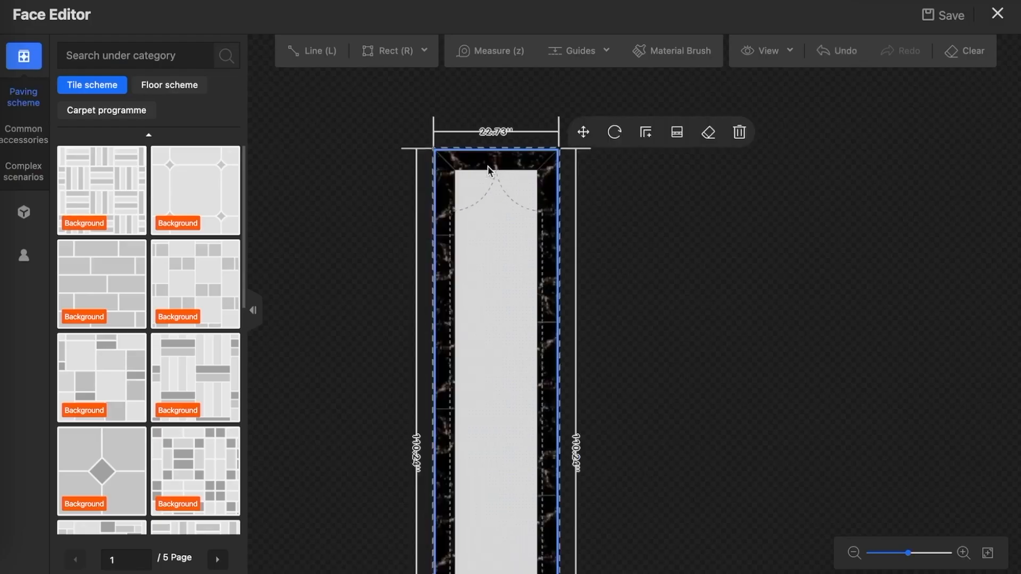
click(550, 173)
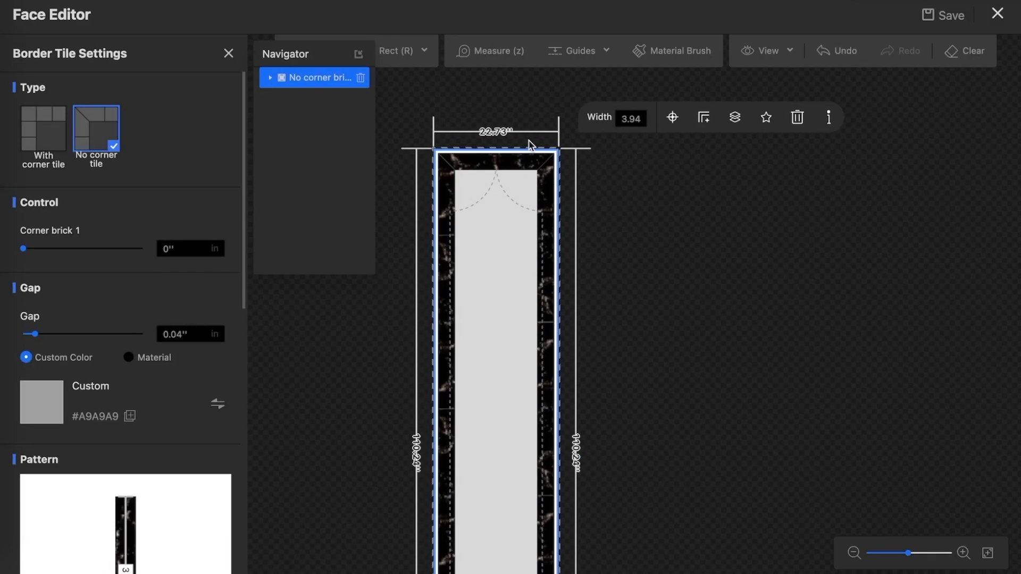
click(797, 118)
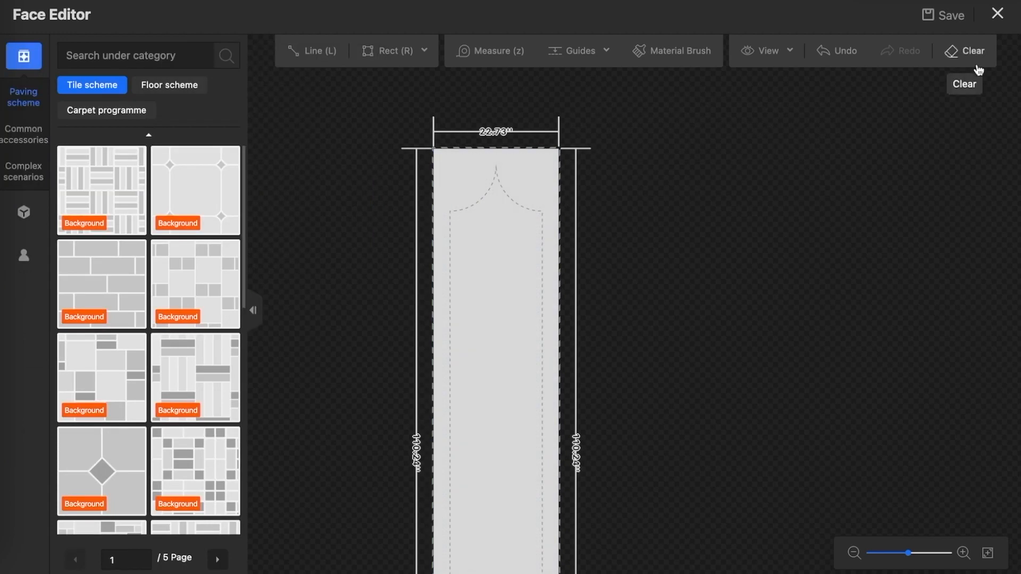
- Exit the Face Editor and save the background wall project
click(997, 15)
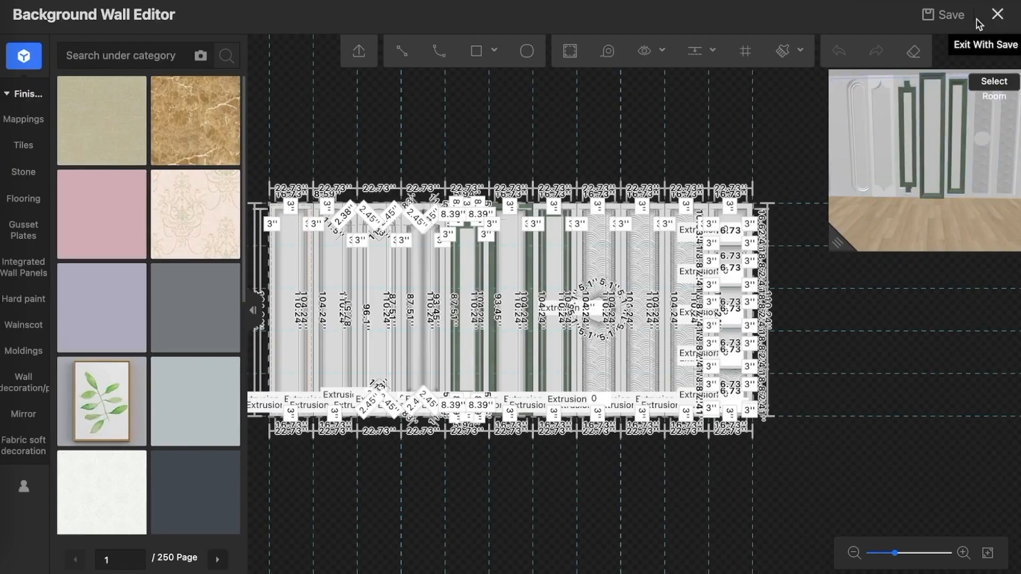
click(997, 16)
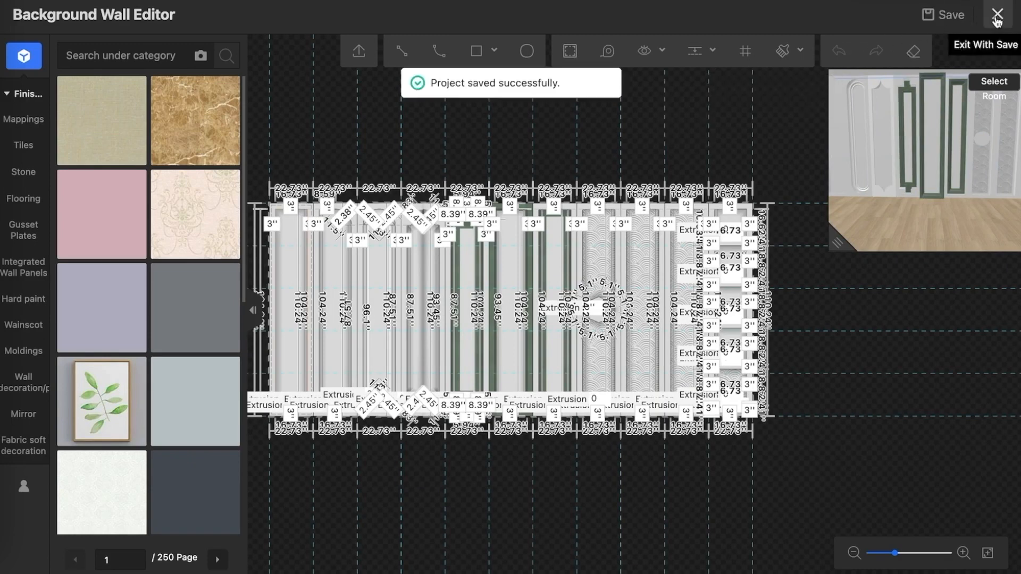
- Clear all content from the background wall and undo the clearing
click(913, 54)
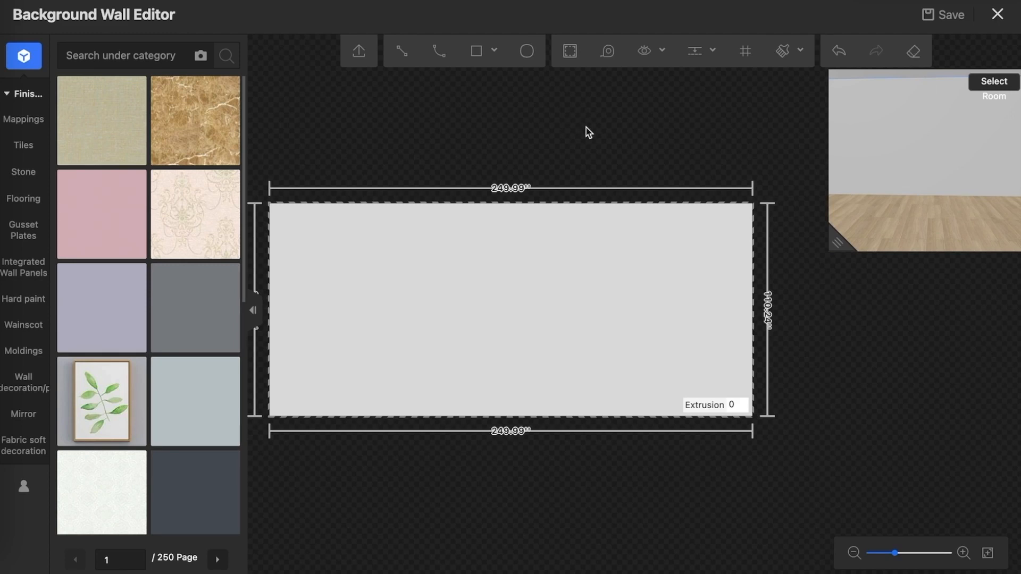
key(ctrl+z)
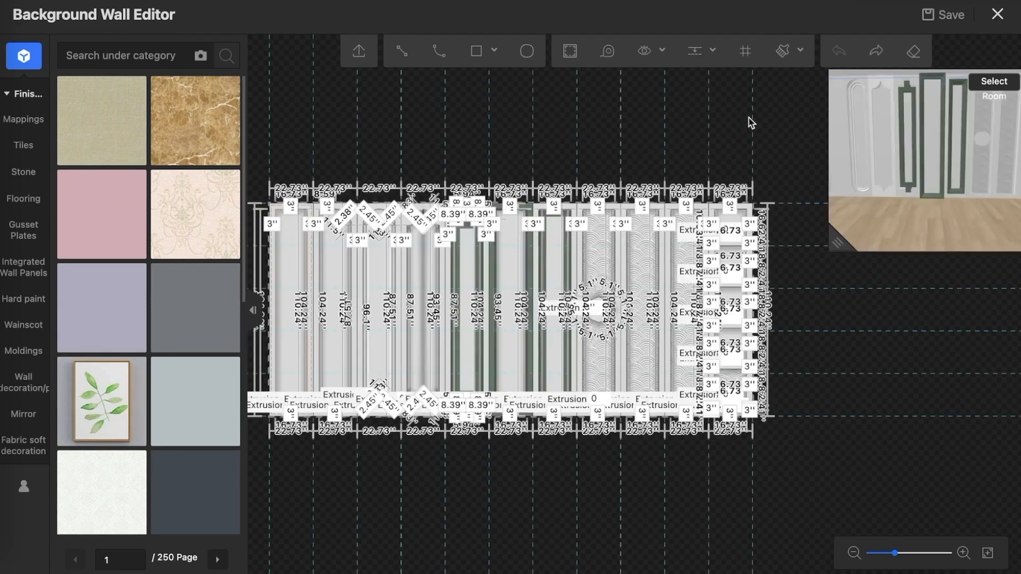
mouse_move(476, 54)
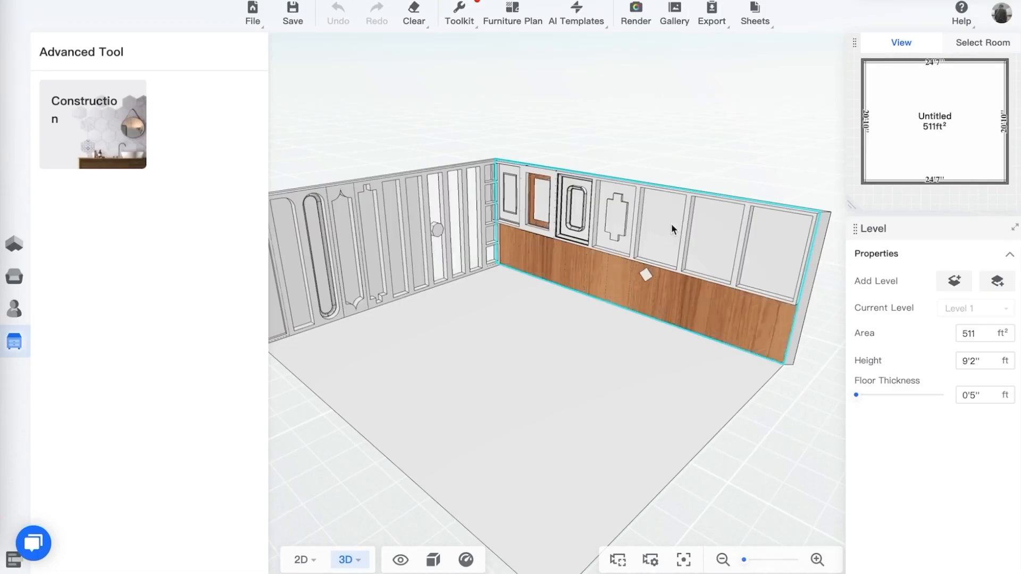
- Clear the decoration from both side walls adjoining the tall-panel wall in the 3D room
drag(674, 174, 539, 194)
scroll(520, 234, down, 5)
scroll(519, 234, up, 10)
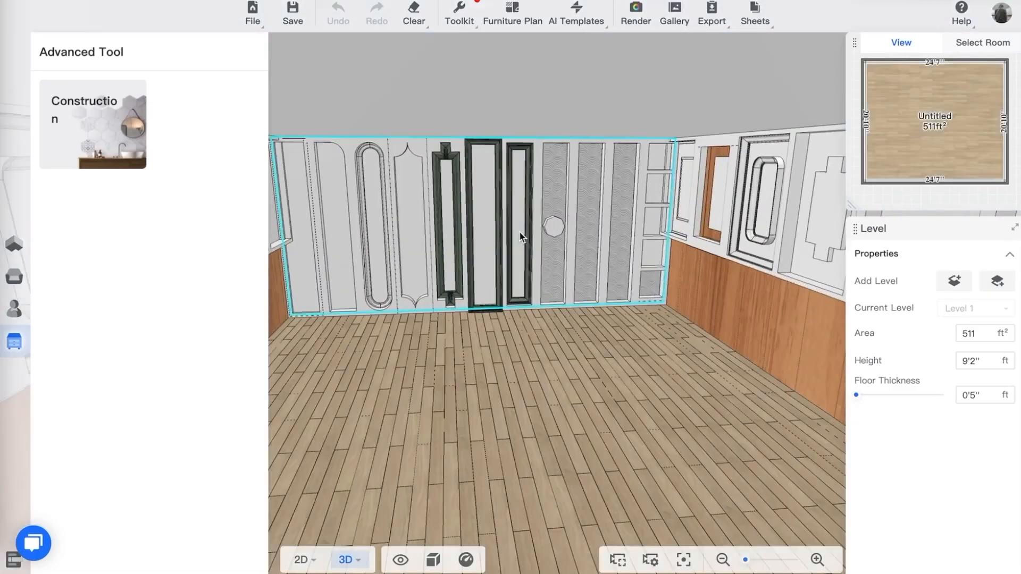
scroll(519, 231, up, 3)
drag(563, 244, 595, 225)
scroll(594, 235, down, 3)
scroll(595, 234, down, 3)
click(535, 232)
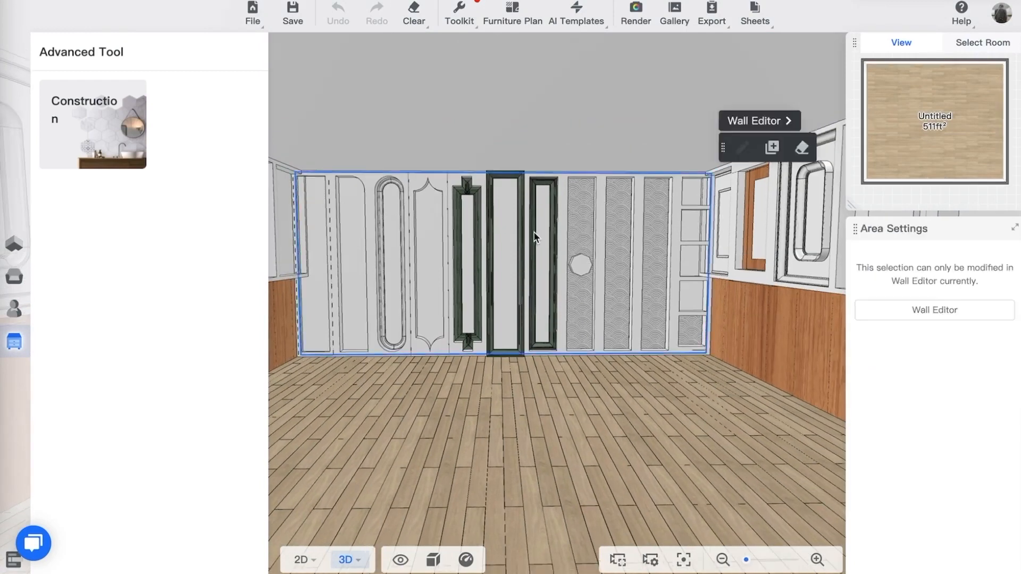
click(281, 268)
click(385, 150)
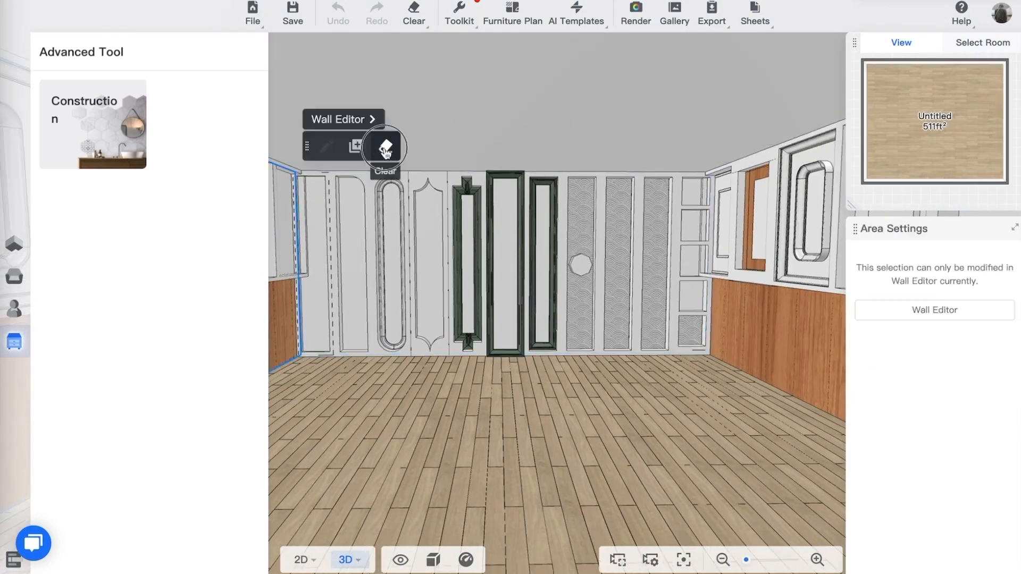
click(755, 273)
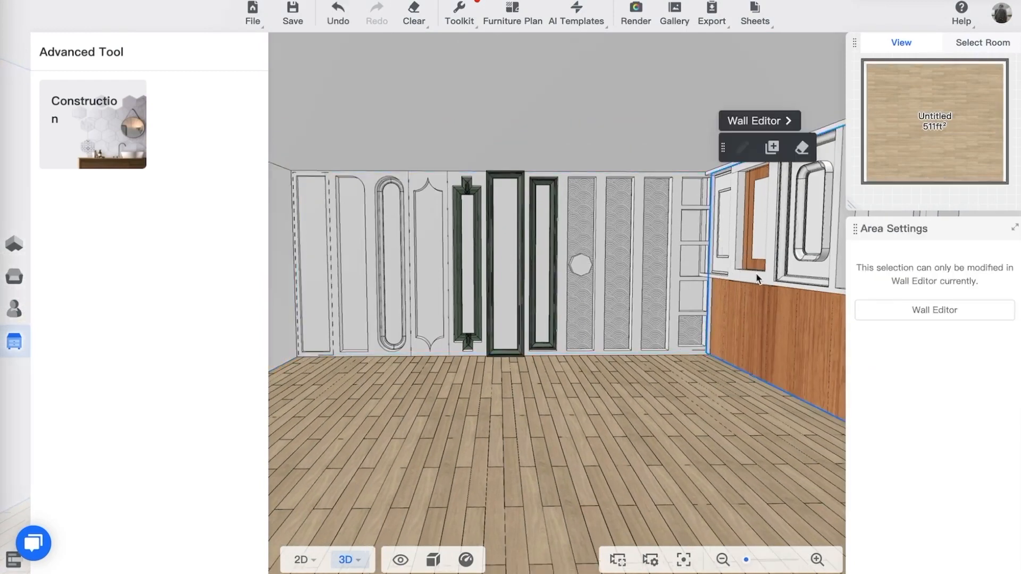
click(801, 148)
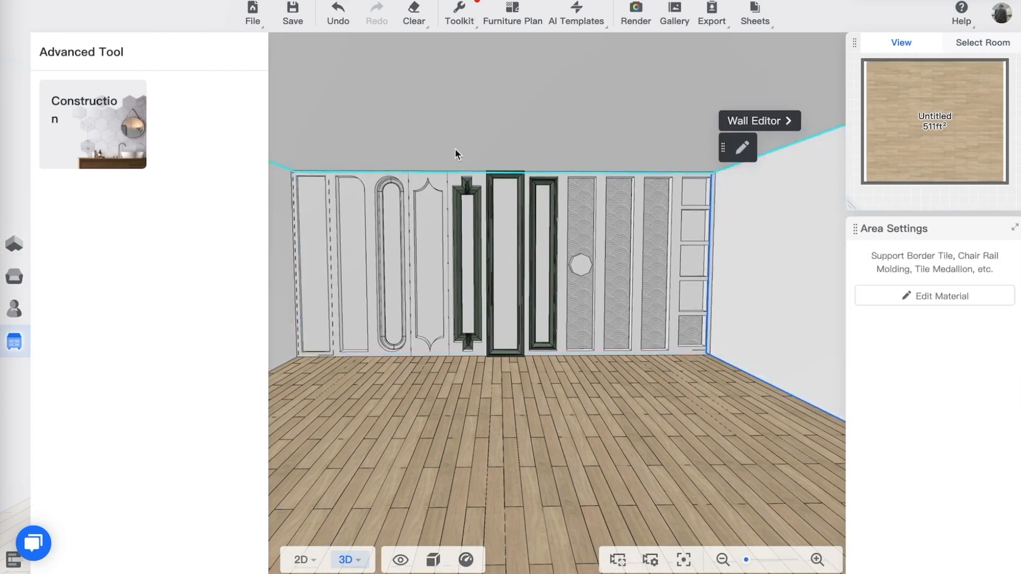
- Open the render setup and frame the whole panel wall with part of the floor in the Front View
drag(455, 145, 459, 137)
click(633, 15)
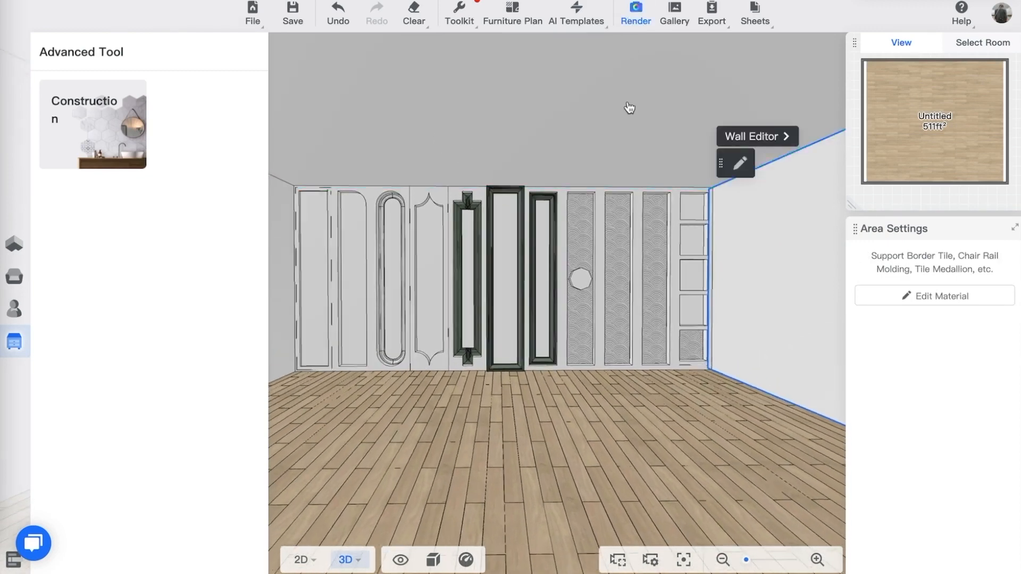
drag(626, 226, 611, 243)
scroll(610, 243, down, 3)
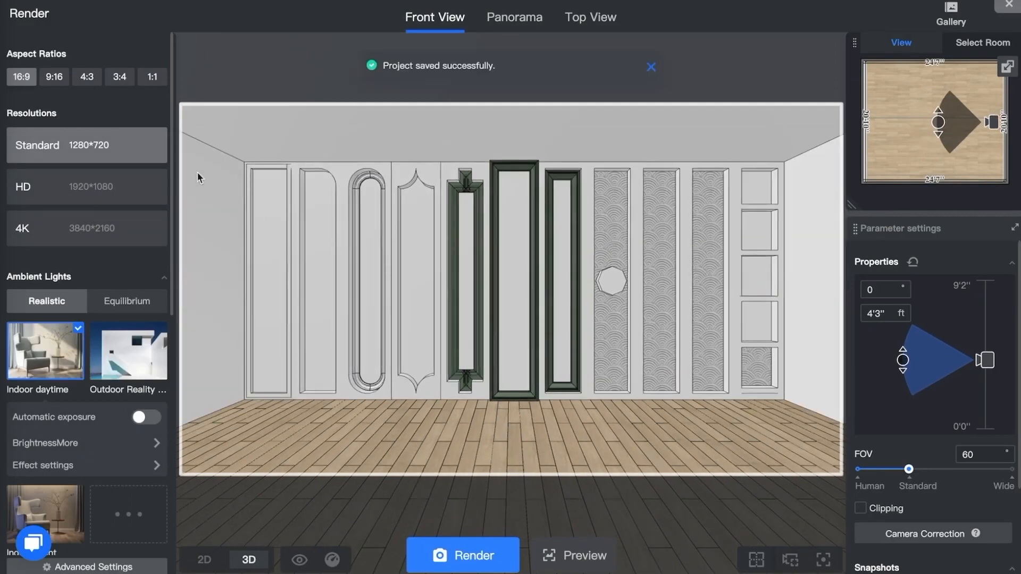
- Render the front view at Standard 1280*720 resolution with the Indoor daytime ambient light
scroll(109, 354, down, 2)
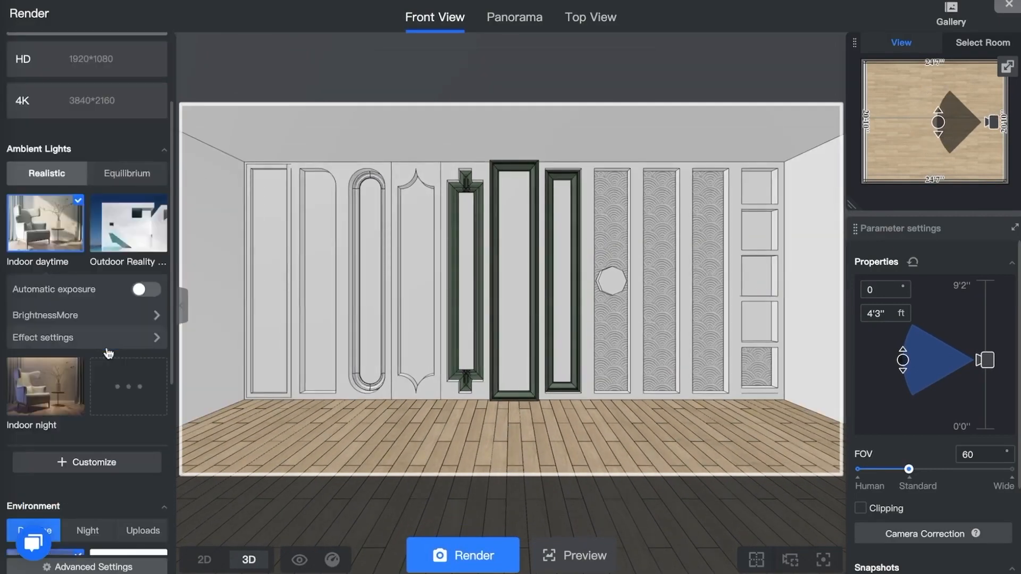
click(59, 390)
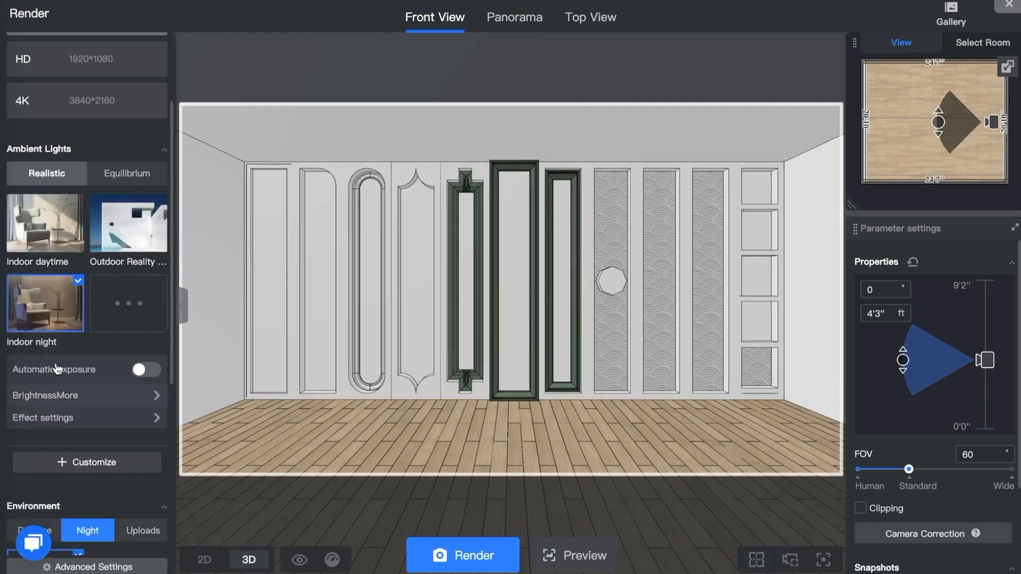
click(45, 216)
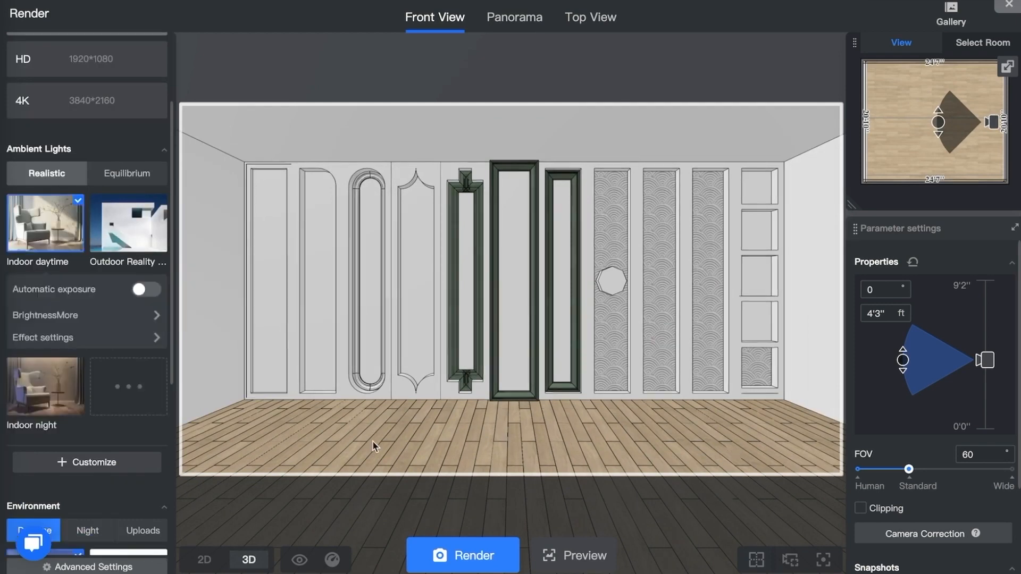
click(471, 555)
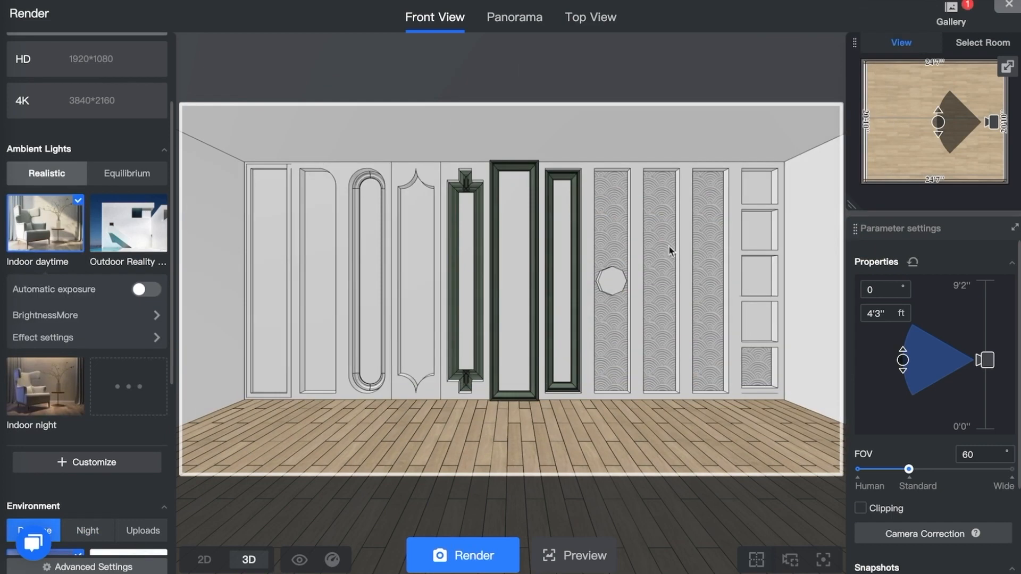
- Open the rendered front view of the panel wall in the Gallery
mouse_move(951, 20)
click(783, 71)
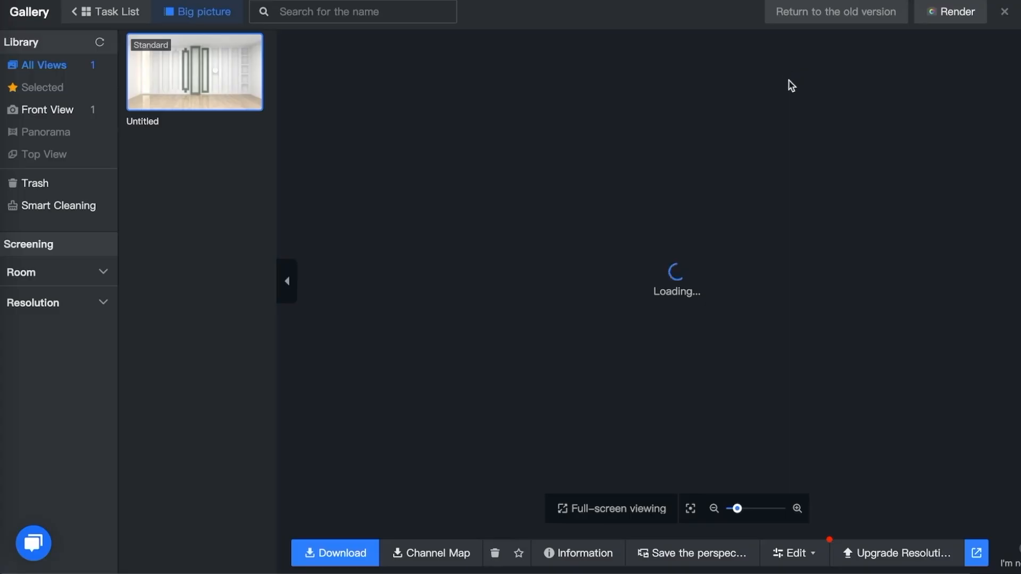